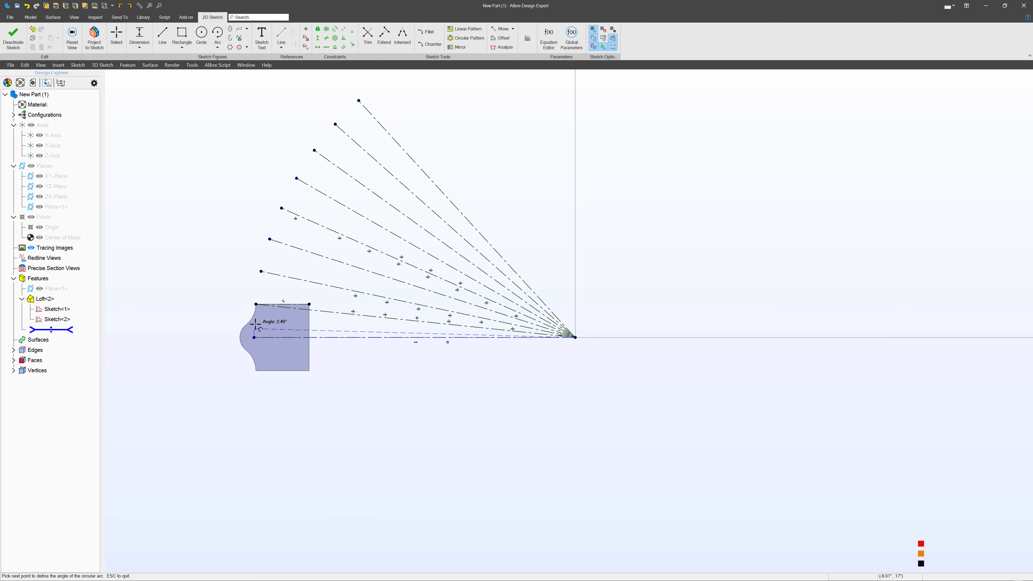
- Finish the short arc through the ends of the three lowest radial lines and exit the sketch
{"action": "left_click", "coordinate": [261, 271]}
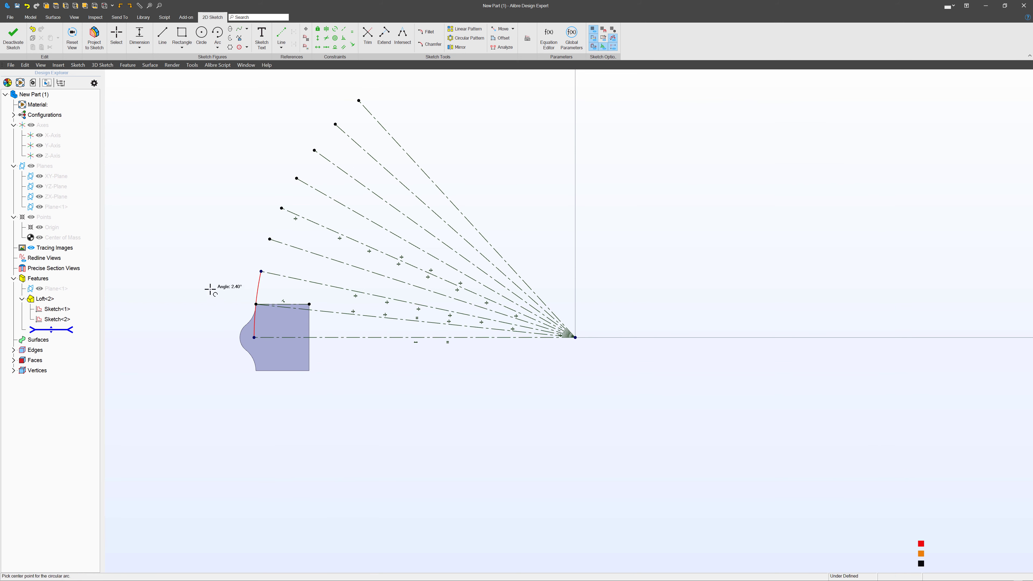
{"action": "key", "text": "Escape"}
{"action": "scroll", "coordinate": [244, 327], "scroll_direction": "up", "scroll_amount": 3}
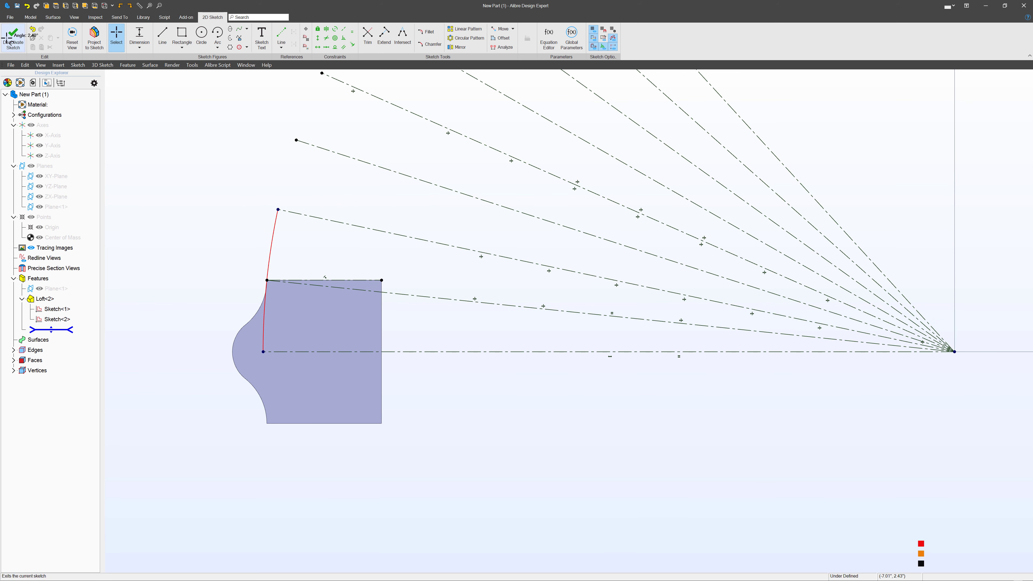
{"action": "left_click", "coordinate": [15, 36]}
{"action": "scroll", "coordinate": [355, 314], "scroll_direction": "down", "scroll_amount": 2}
{"action": "left_click", "coordinate": [676, 249]}
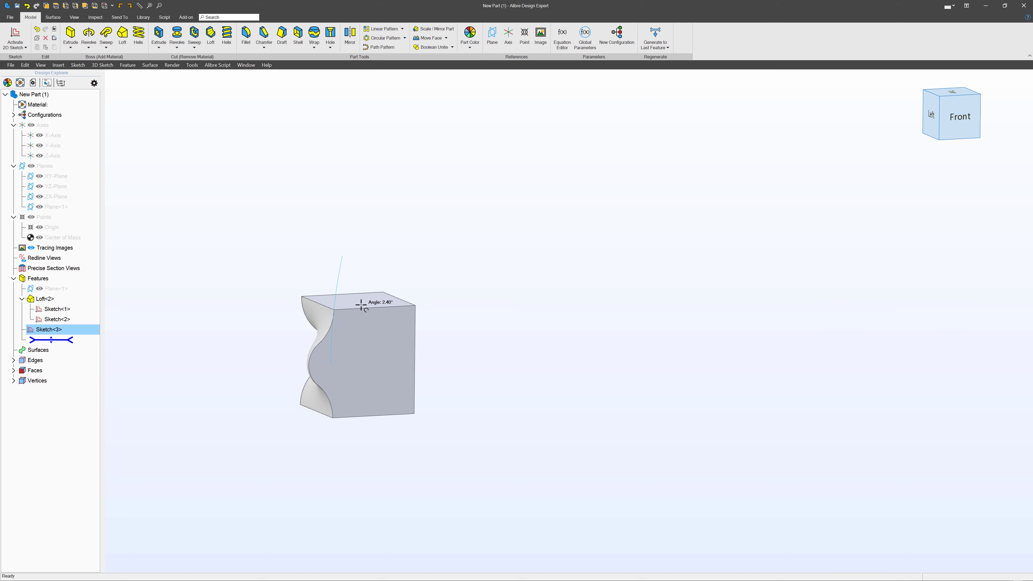
- Try a path pattern of the lofted block along the short arc with 2 instances, examine the joint between the blocks, and cancel it
{"action": "left_click", "coordinate": [382, 47]}
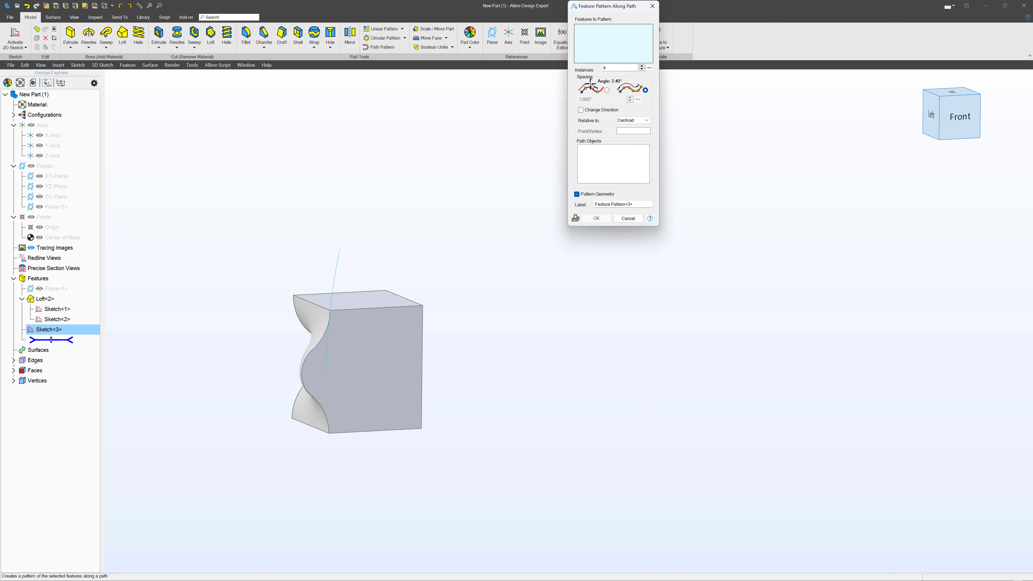
{"action": "left_click", "coordinate": [375, 315]}
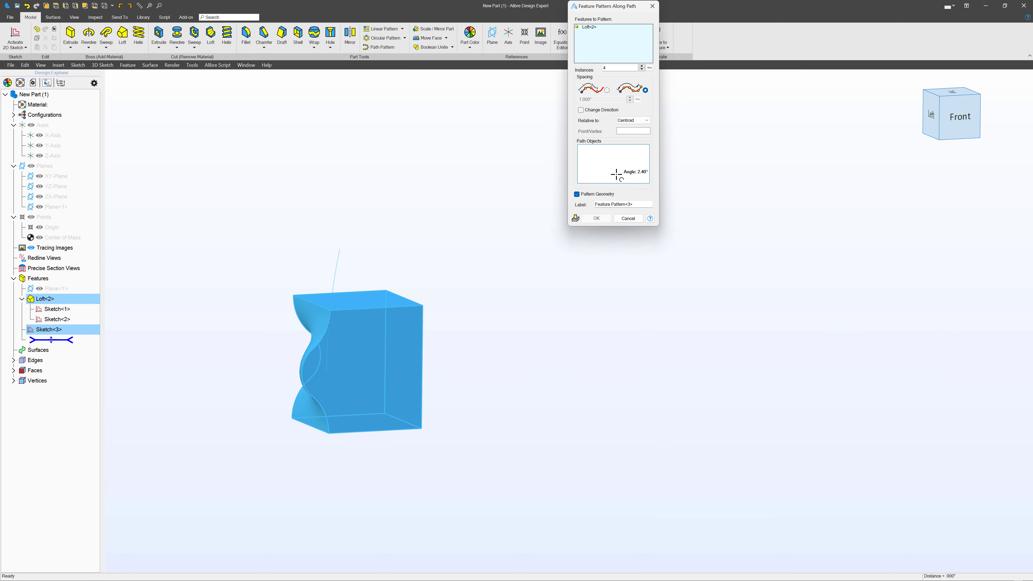
{"action": "left_click", "coordinate": [617, 170]}
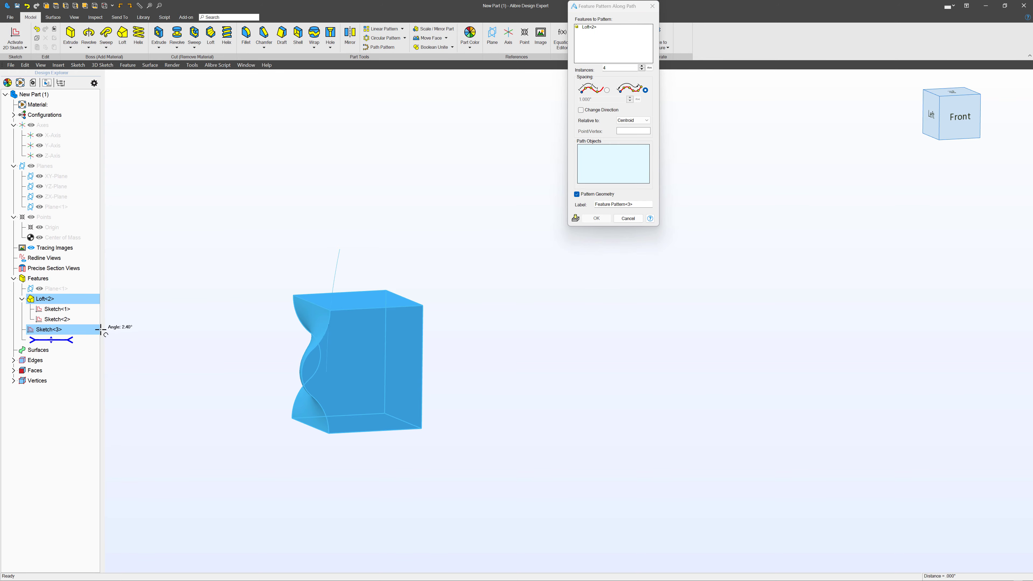
{"action": "left_click", "coordinate": [52, 332]}
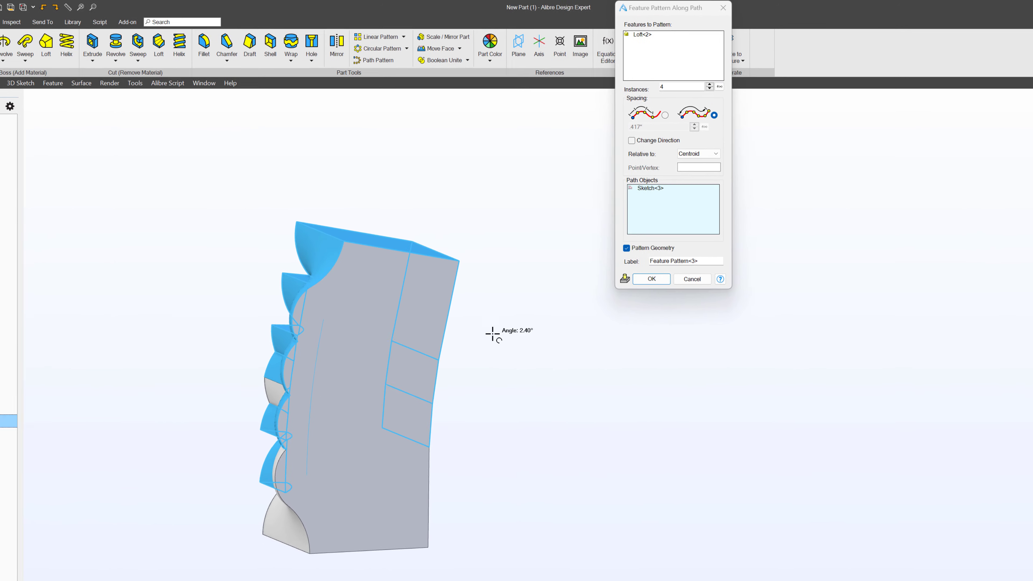
{"action": "left_click", "coordinate": [680, 87]}
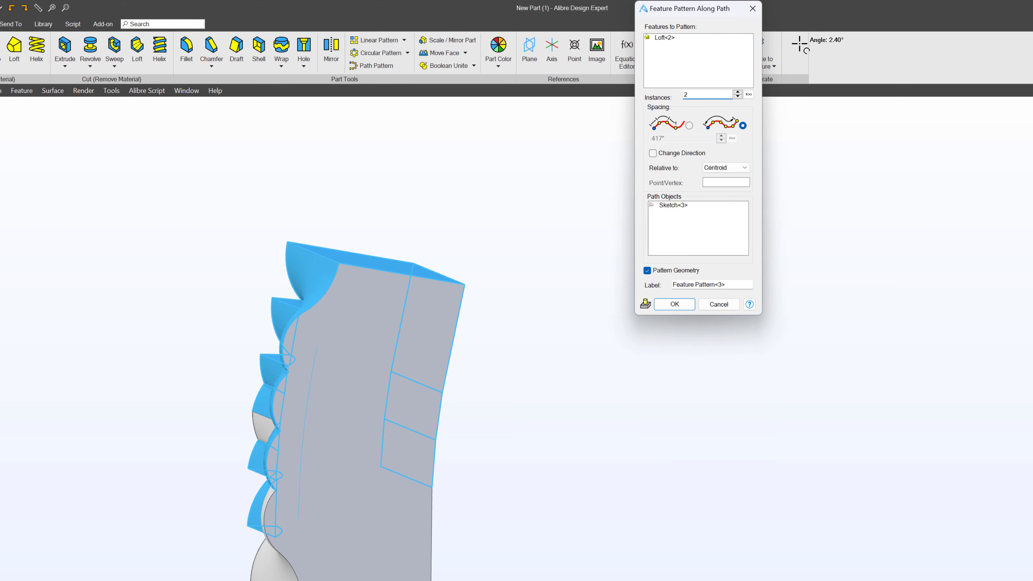
{"action": "left_click", "coordinate": [710, 49]}
{"action": "scroll", "coordinate": [282, 423], "scroll_direction": "up", "scroll_amount": 8}
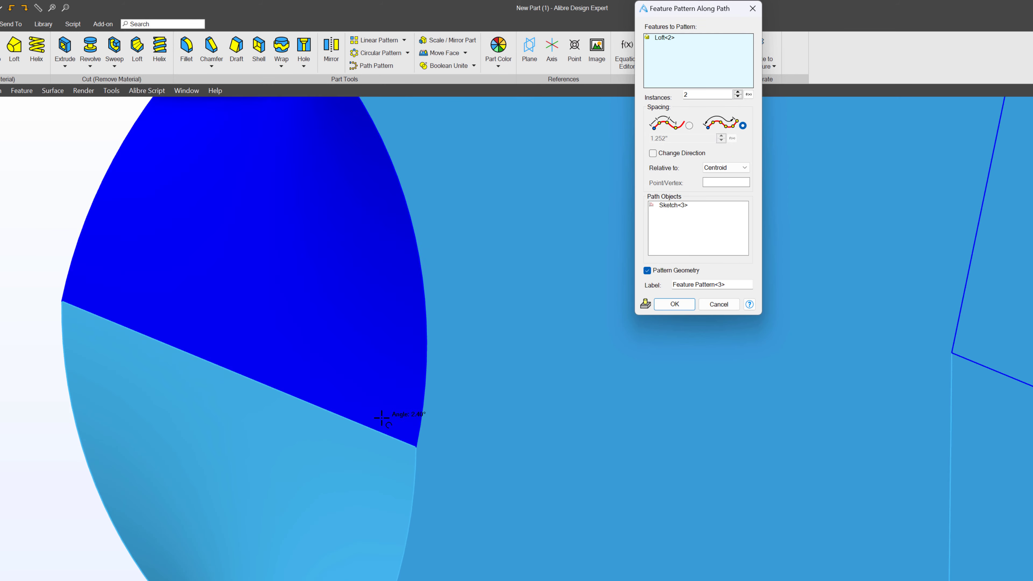
{"action": "scroll", "coordinate": [381, 417], "scroll_direction": "up", "scroll_amount": 4}
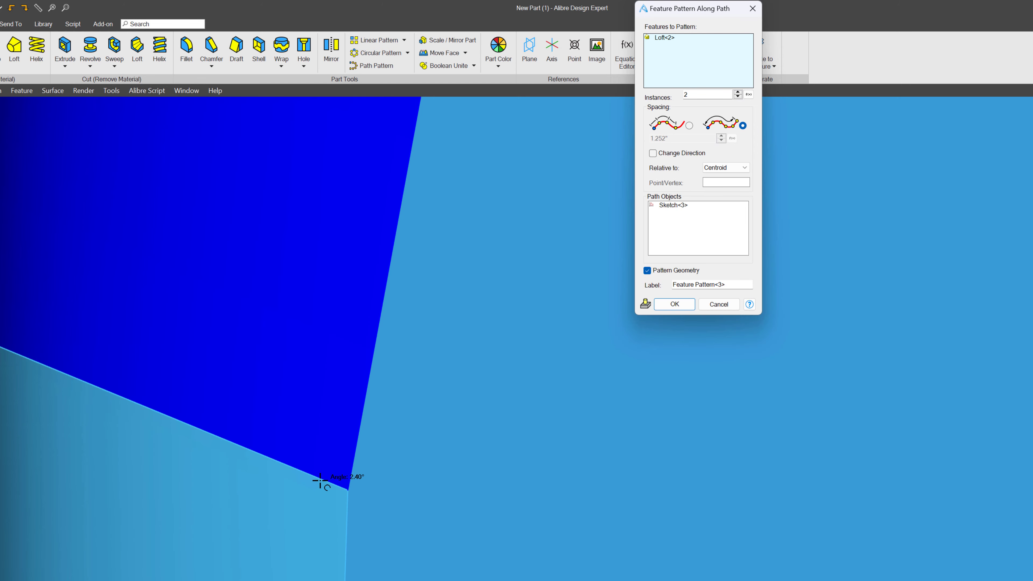
{"action": "scroll", "coordinate": [321, 481], "scroll_direction": "down", "scroll_amount": 10}
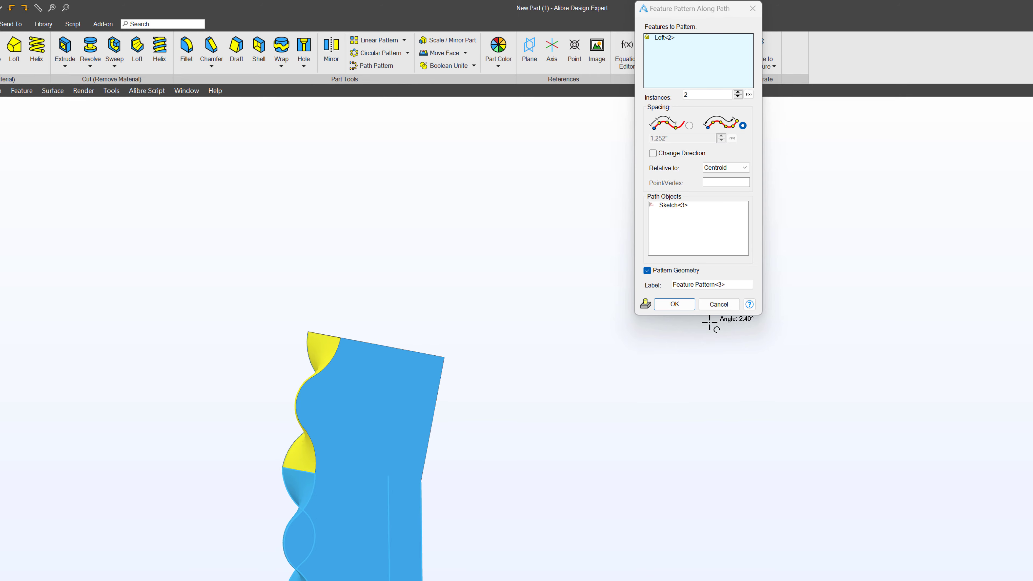
{"action": "left_click", "coordinate": [718, 303]}
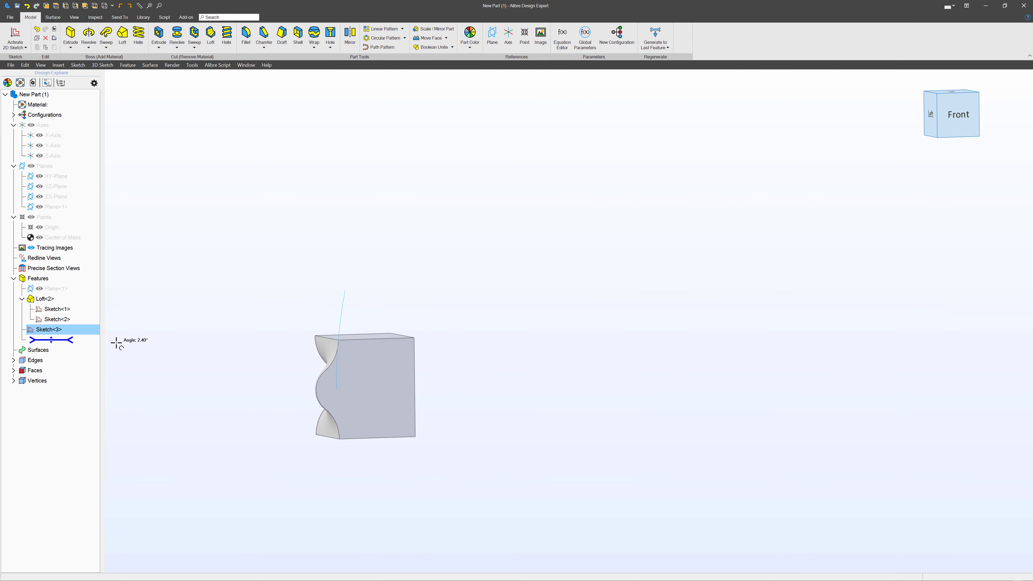
- Reopen the path sketch for editing and delete the short arc
{"action": "right_click", "coordinate": [53, 330]}
{"action": "left_click", "coordinate": [68, 335]}
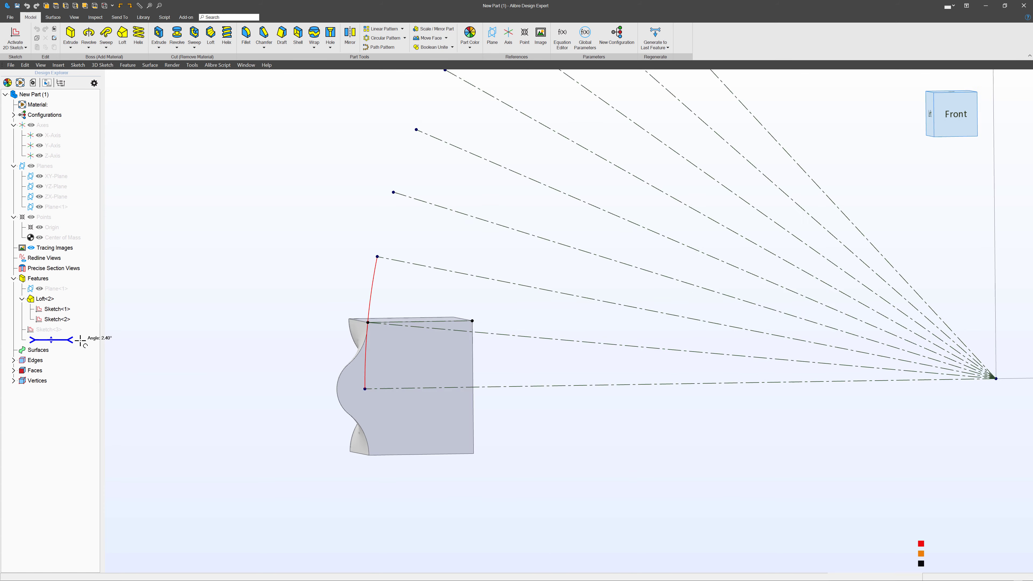
{"action": "scroll", "coordinate": [325, 378], "scroll_direction": "down", "scroll_amount": 3}
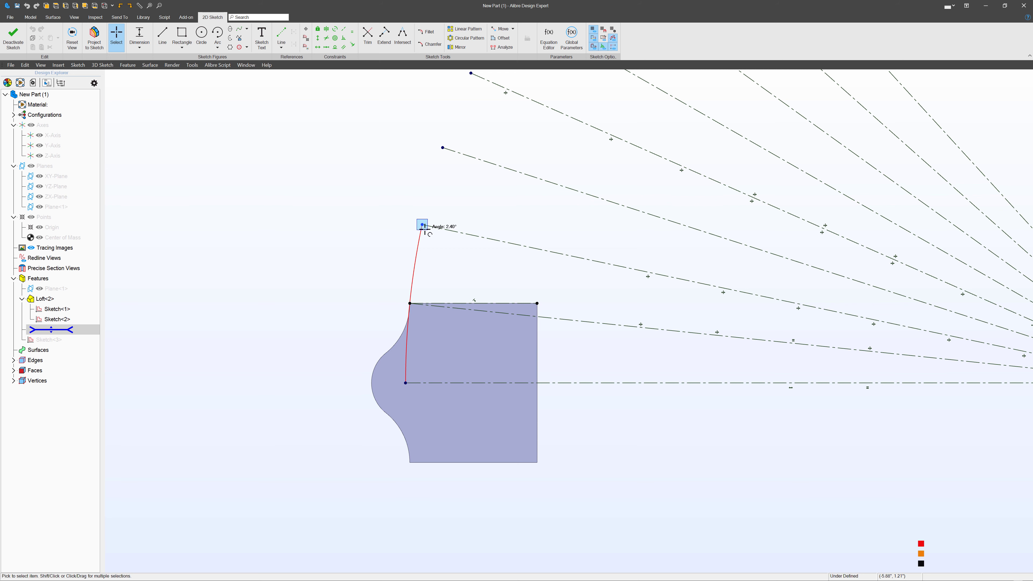
{"action": "left_click", "coordinate": [418, 245]}
{"action": "key", "text": "Delete"}
- Draw an arc centred where the radial lines meet, from the horizontal line's outer end to the topmost line's end, and finish the sketch
{"action": "scroll", "coordinate": [325, 272], "scroll_direction": "down", "scroll_amount": 5}
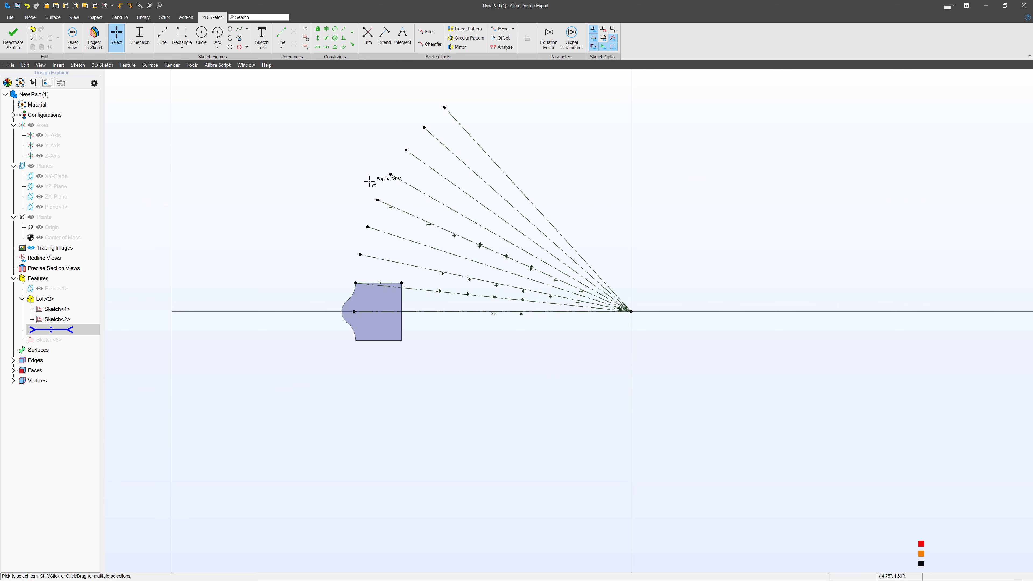
{"action": "left_click", "coordinate": [217, 33]}
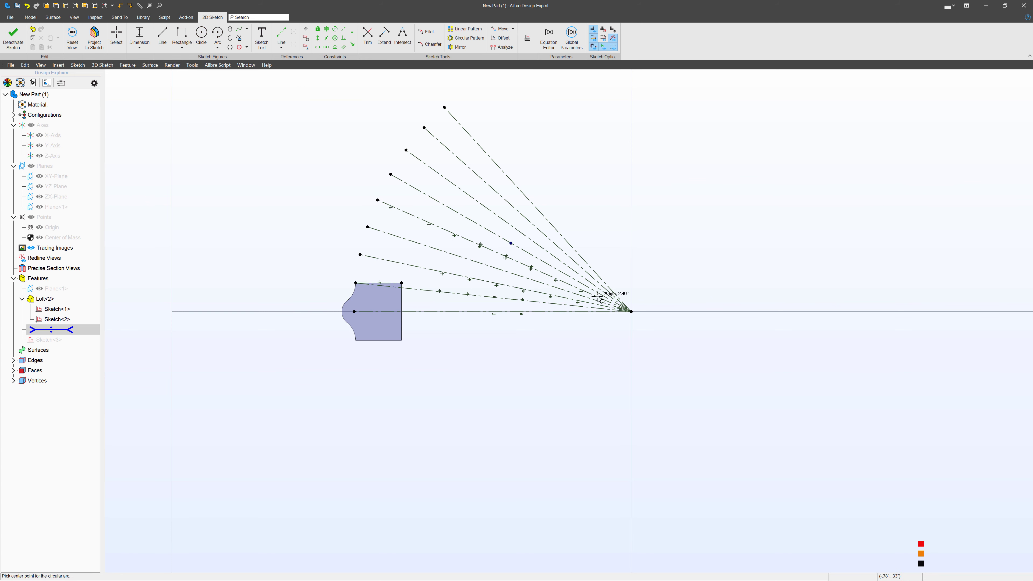
{"action": "left_click", "coordinate": [630, 311]}
{"action": "left_click", "coordinate": [354, 311]}
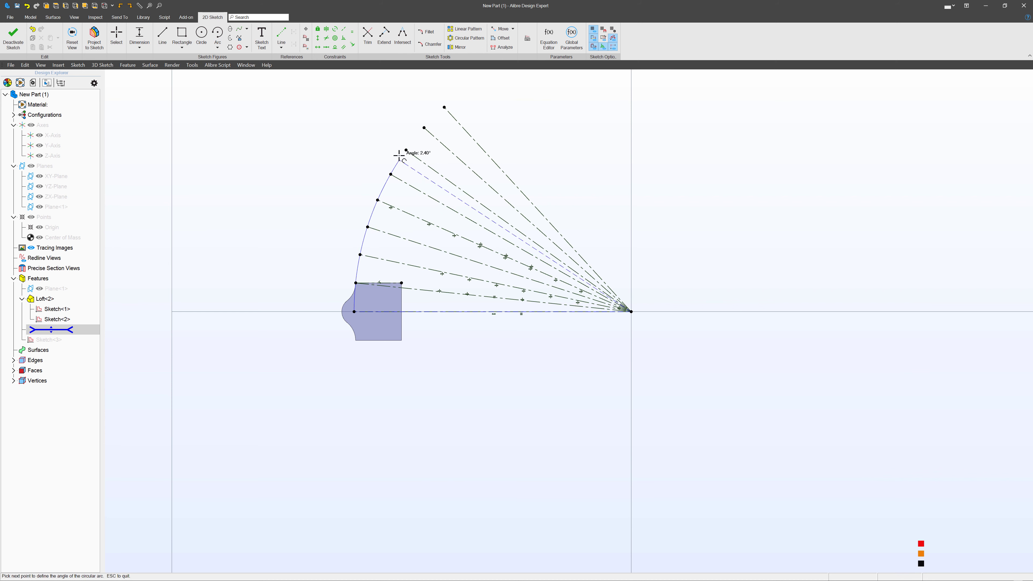
{"action": "left_click", "coordinate": [446, 110]}
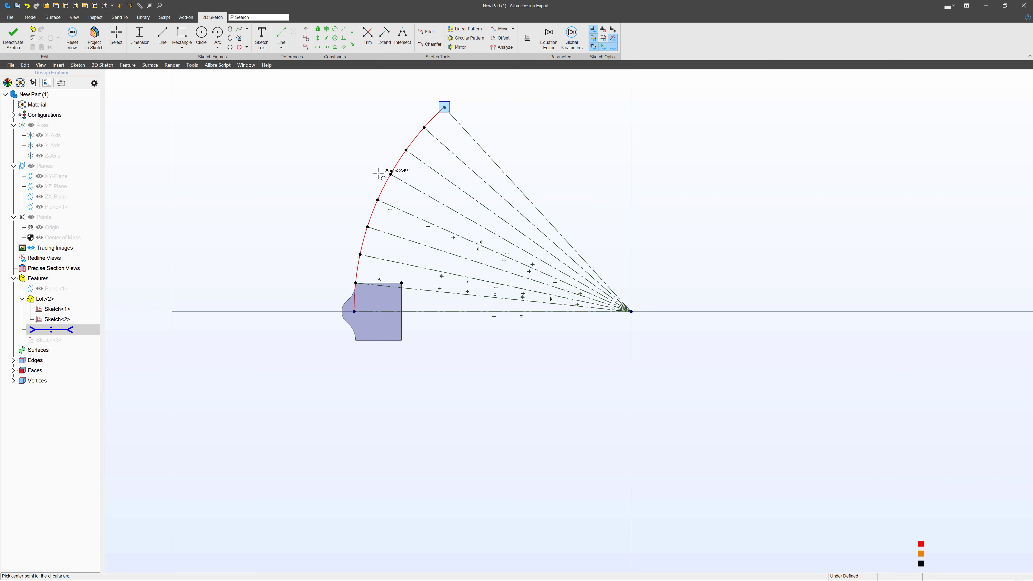
{"action": "left_click", "coordinate": [13, 35]}
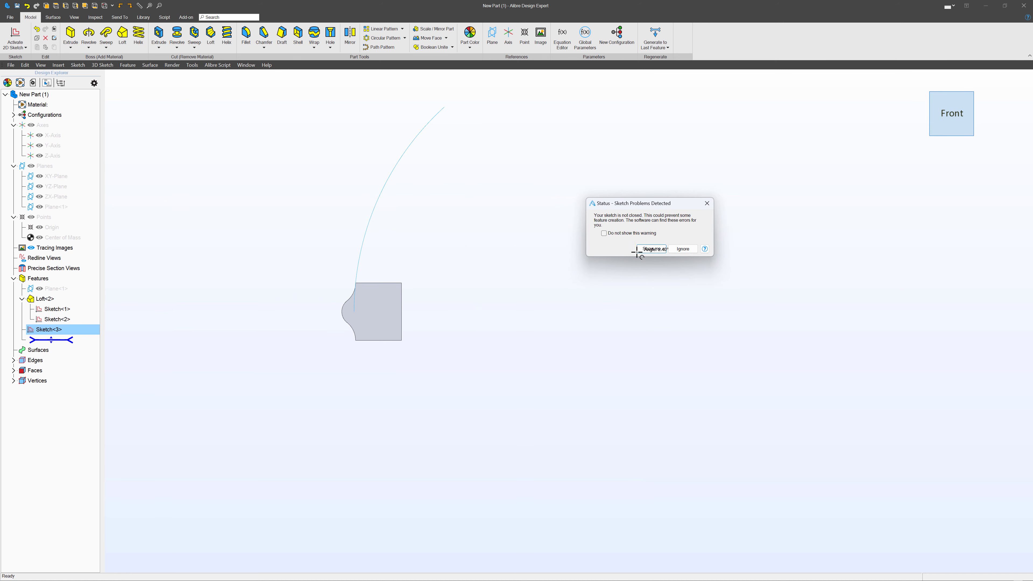
{"action": "left_click", "coordinate": [670, 248]}
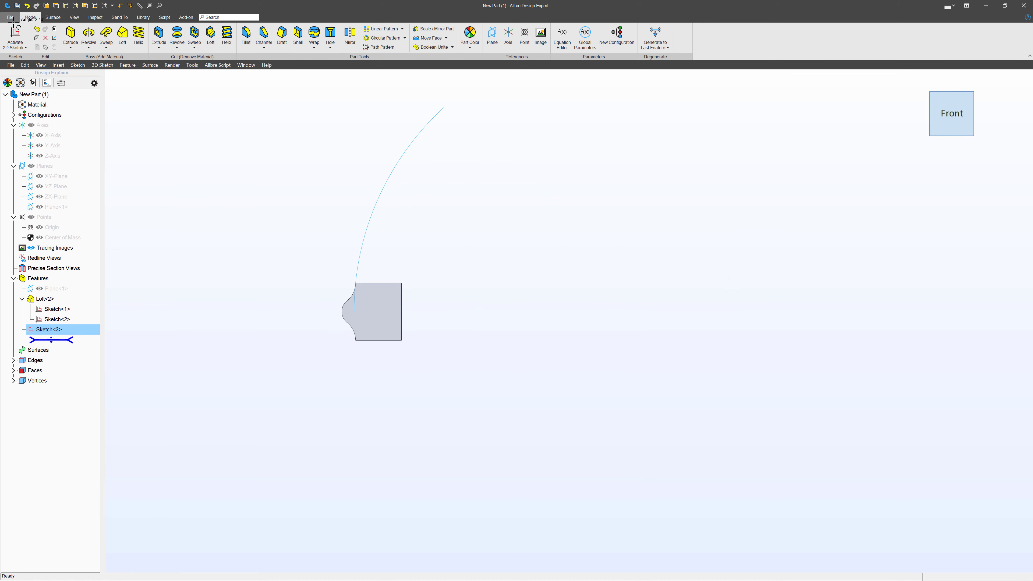
- Set up a path pattern of the lofted block with 4 instances, using the long arc sketch as the path
{"action": "left_click", "coordinate": [379, 47]}
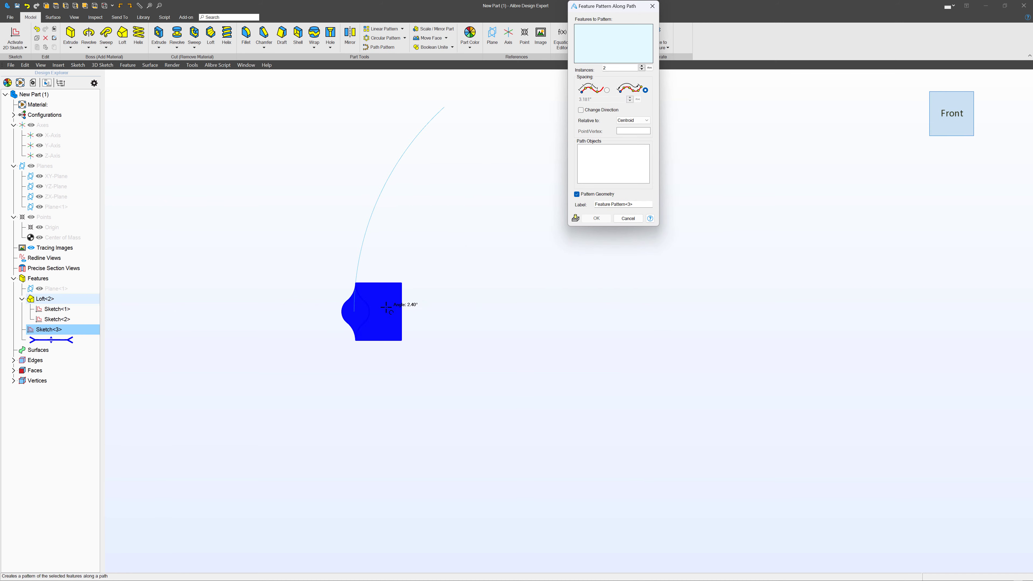
{"action": "left_click", "coordinate": [386, 307]}
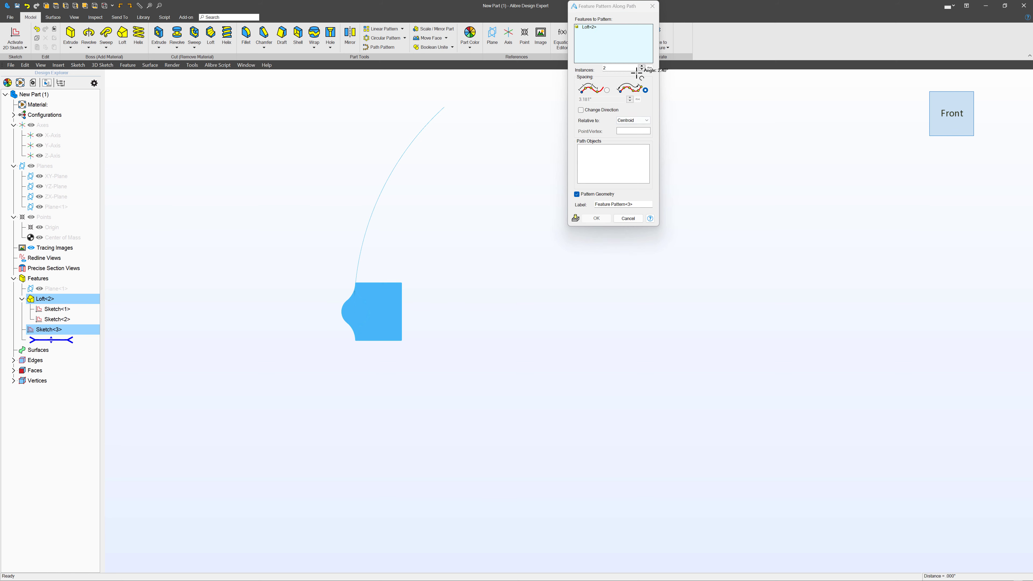
{"action": "left_click", "coordinate": [641, 66]}
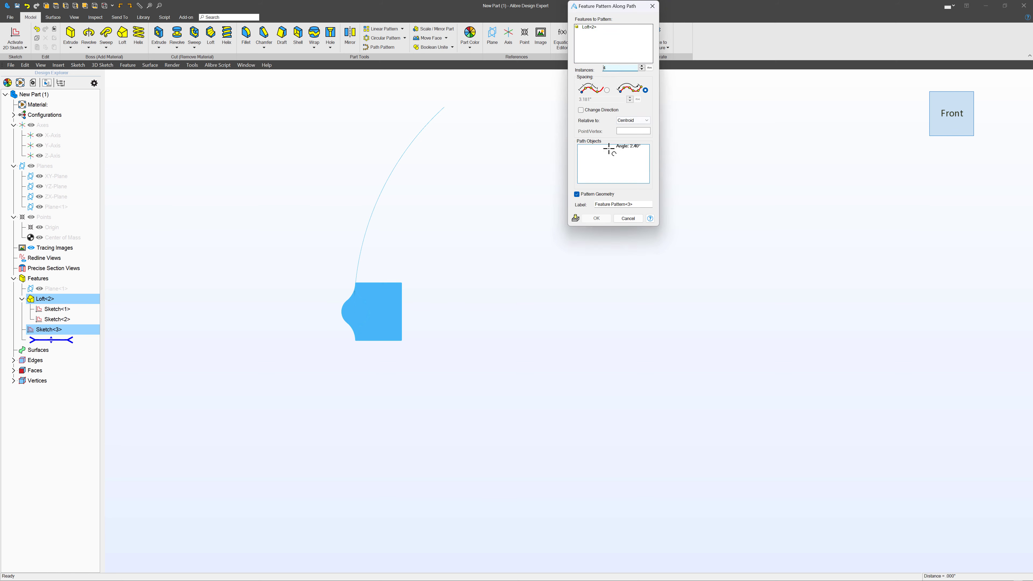
{"action": "left_click", "coordinate": [595, 169]}
{"action": "middle_click_drag", "start_coordinate": [387, 303], "coordinate": [377, 308]}
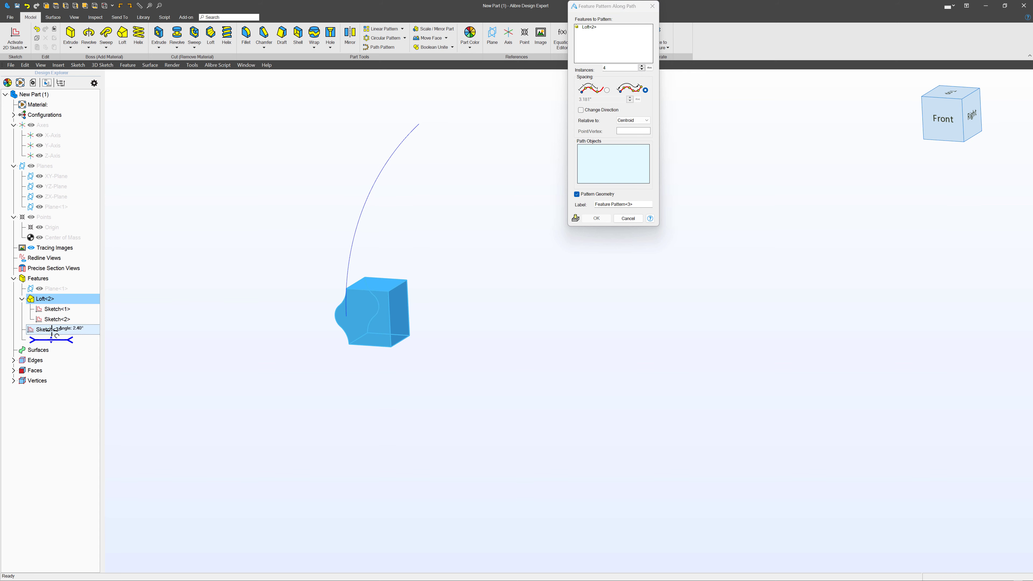
{"action": "left_click", "coordinate": [51, 330]}
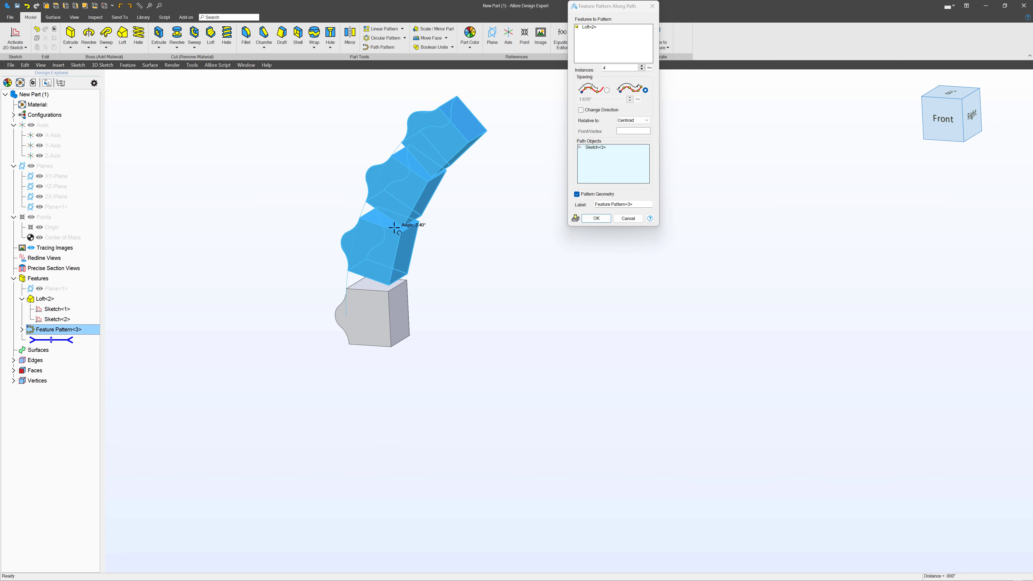
- Increase the path pattern to 5 instances and apply it
{"action": "middle_click_drag", "start_coordinate": [406, 228], "coordinate": [456, 212]}
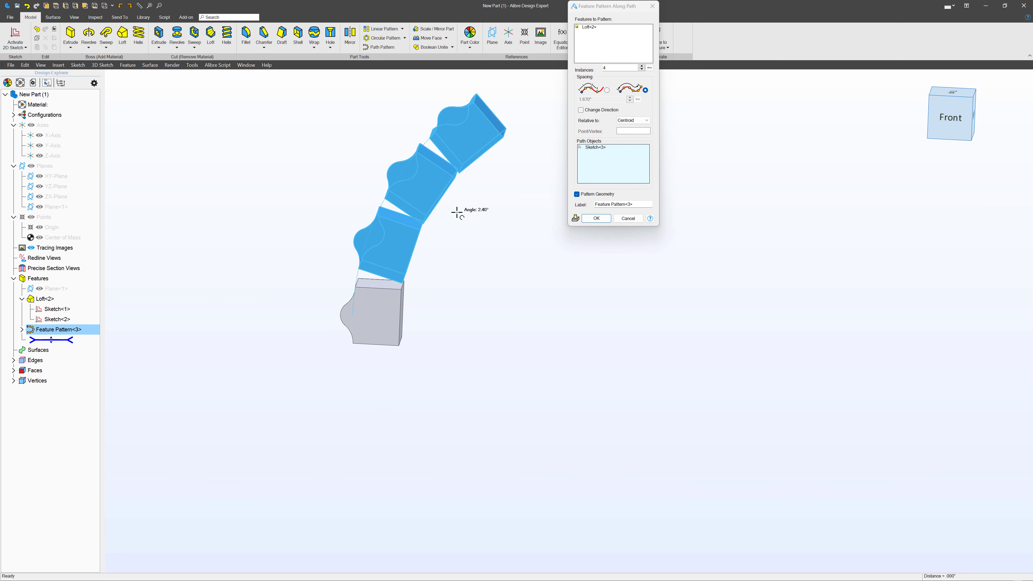
{"action": "left_click", "coordinate": [641, 66]}
{"action": "middle_click_drag", "start_coordinate": [487, 211], "coordinate": [390, 220]}
{"action": "scroll", "coordinate": [418, 182], "scroll_direction": "up", "scroll_amount": 2}
{"action": "left_click", "coordinate": [602, 221]}
- Show the reference geometry and mirror the path pattern feature across the ZX-Plane
{"action": "middle_click_drag", "start_coordinate": [563, 268], "coordinate": [510, 184]}
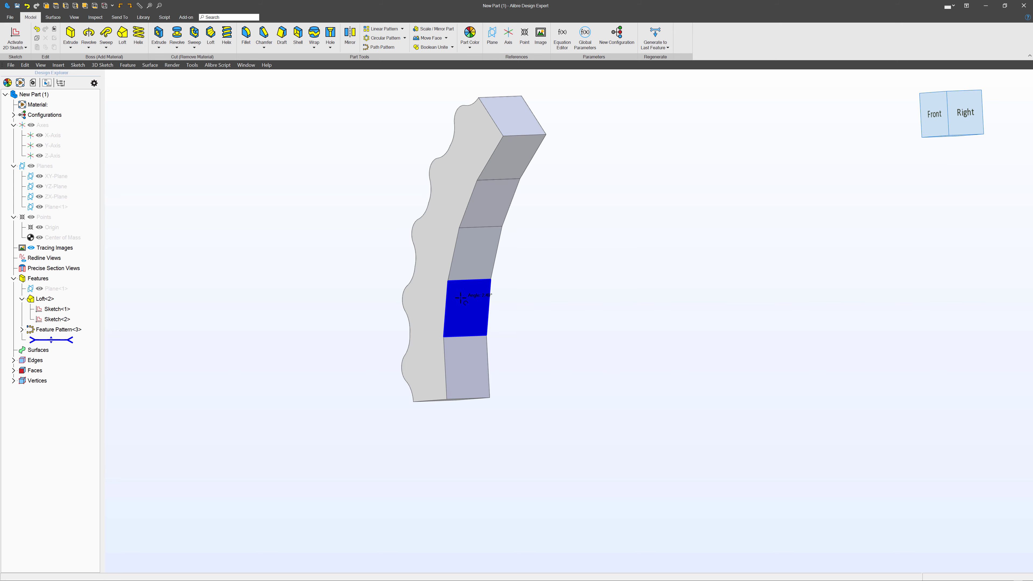
{"action": "middle_click_drag", "start_coordinate": [467, 329], "coordinate": [517, 326]}
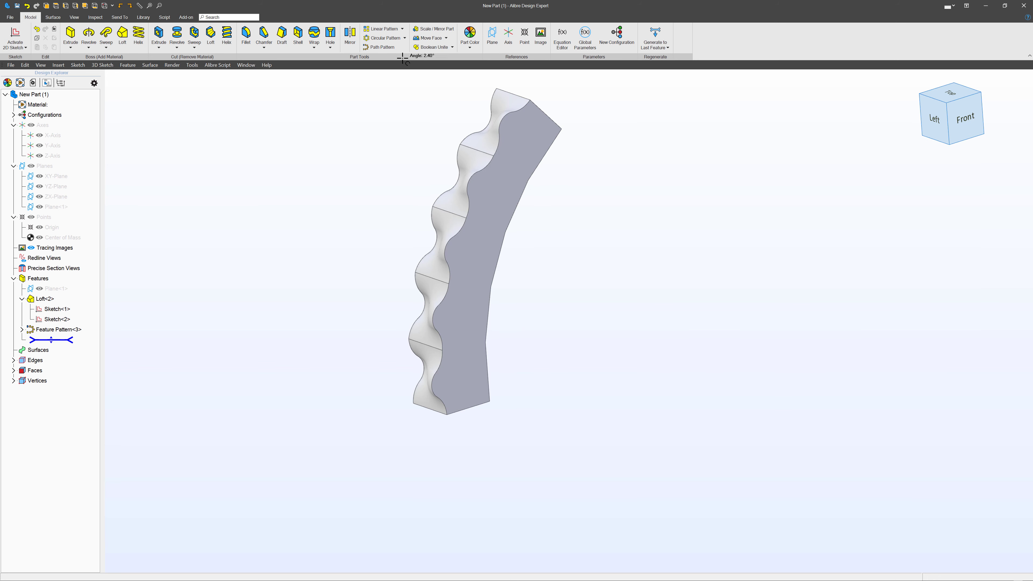
{"action": "left_click", "coordinate": [350, 37]}
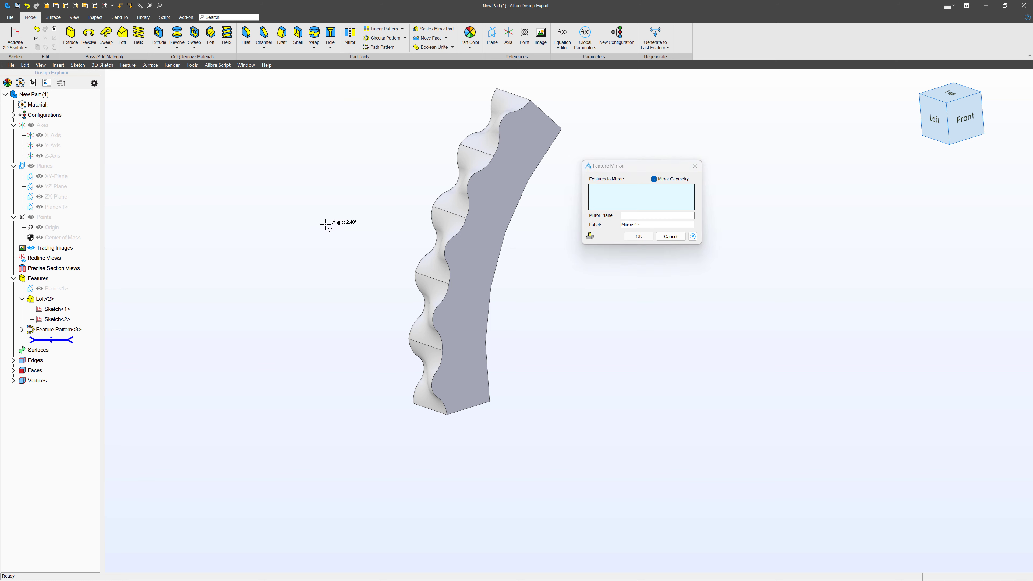
{"action": "key", "text": "ctrl+shift+p"}
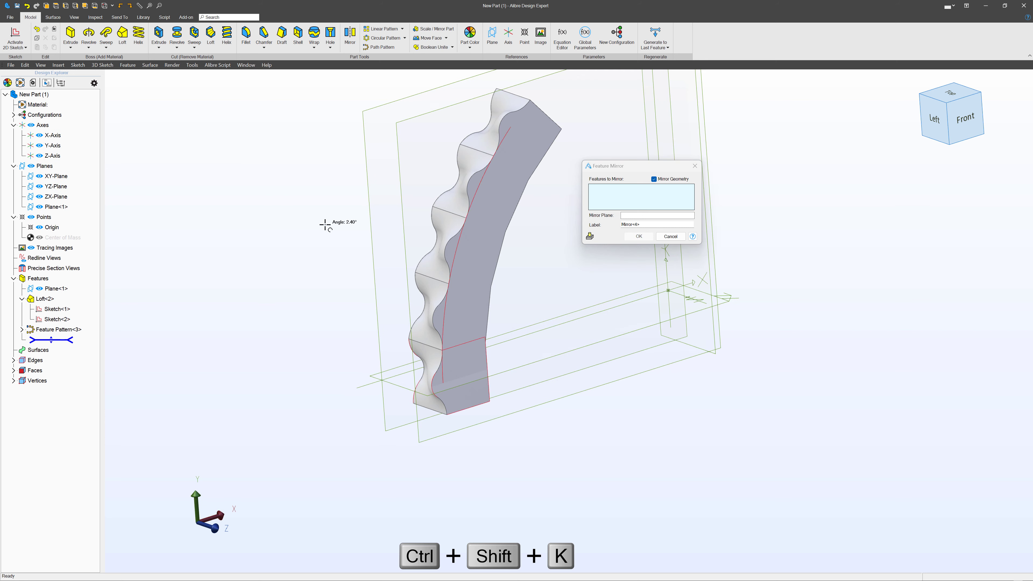
{"action": "left_click", "coordinate": [610, 194]}
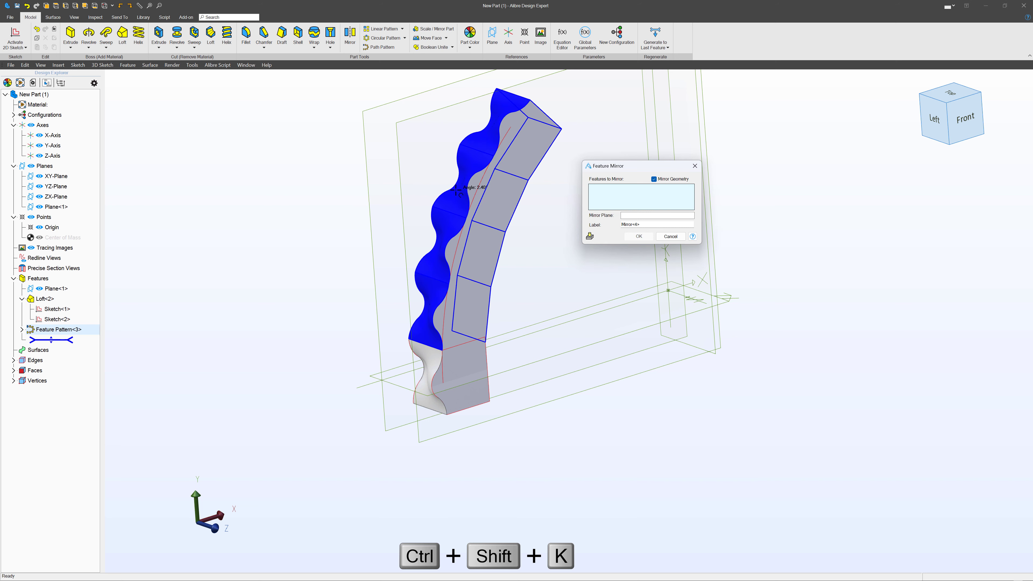
{"action": "left_click", "coordinate": [473, 170]}
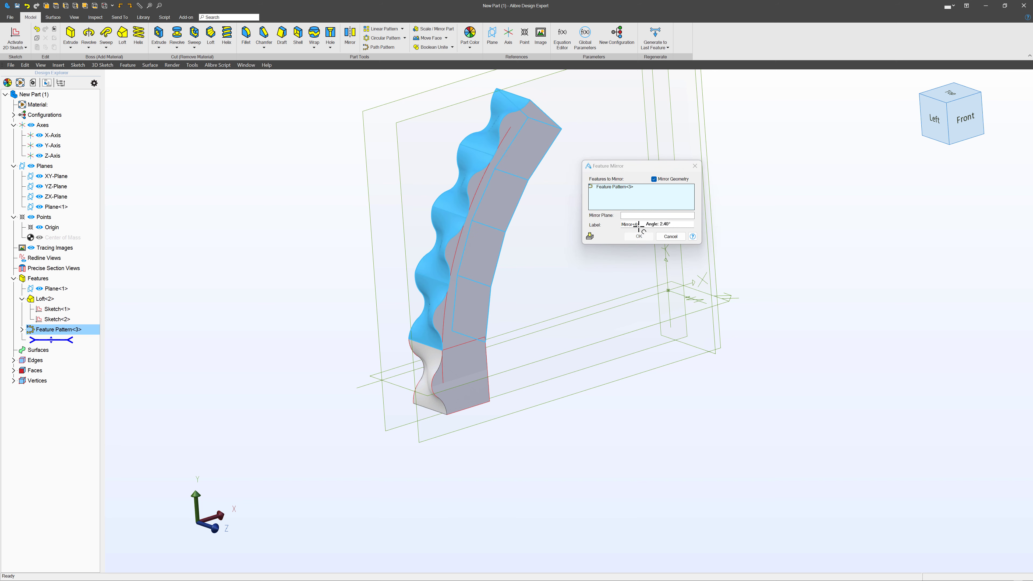
{"action": "left_click", "coordinate": [641, 215]}
{"action": "left_click", "coordinate": [717, 312]}
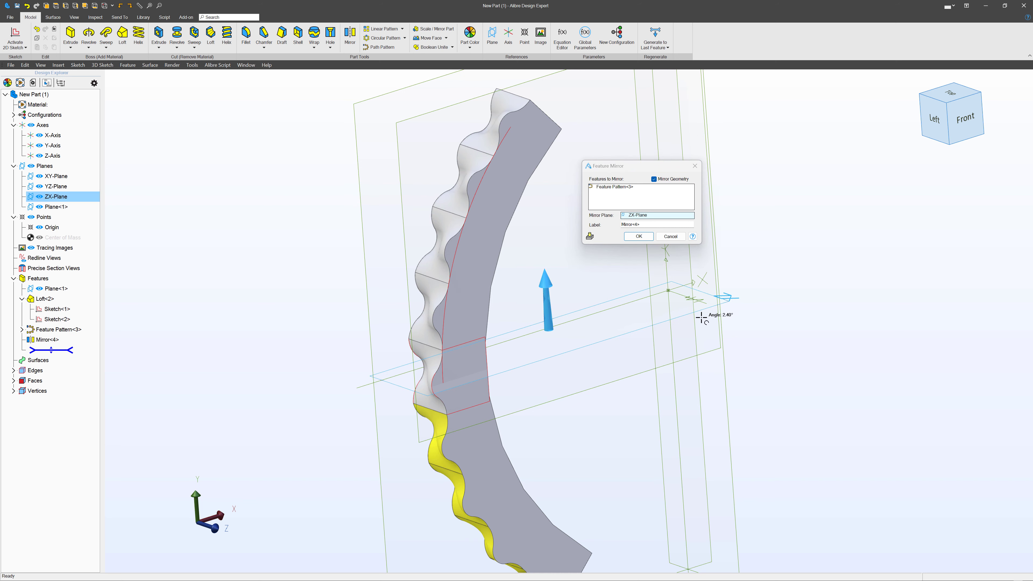
{"action": "left_click", "coordinate": [638, 236]}
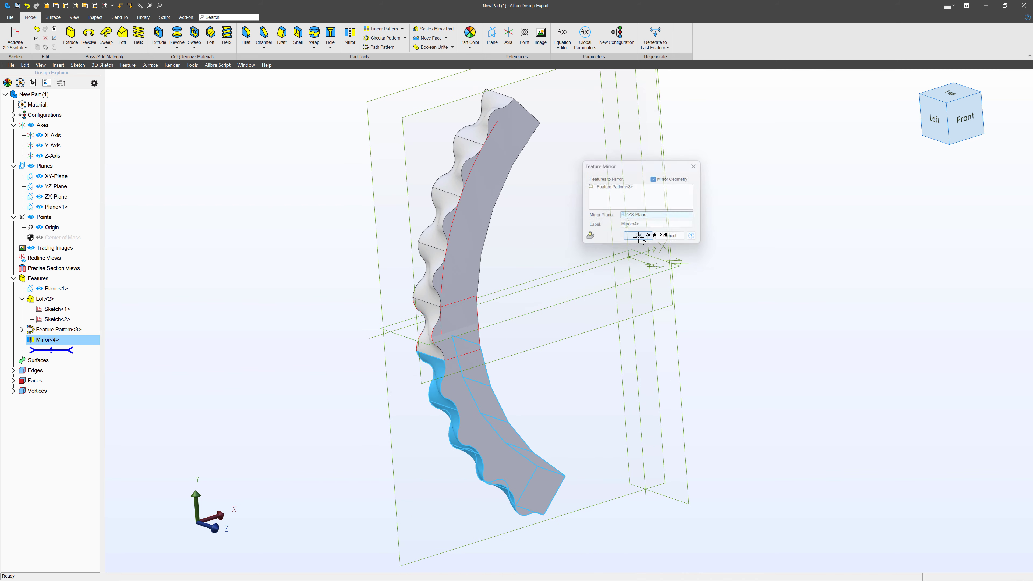
{"action": "middle_click_drag", "start_coordinate": [1026, 452], "coordinate": [432, 51]}
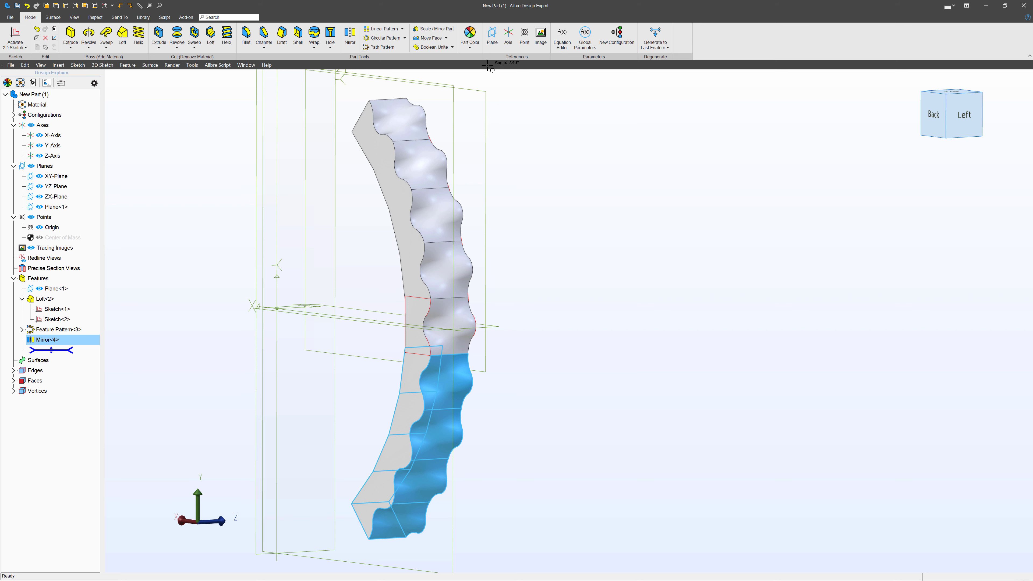
- Mirror the loft, its path pattern and the existing mirror feature across the XY-Plane
{"action": "left_click", "coordinate": [349, 31]}
{"action": "scroll", "coordinate": [507, 136], "scroll_direction": "down", "scroll_amount": 3}
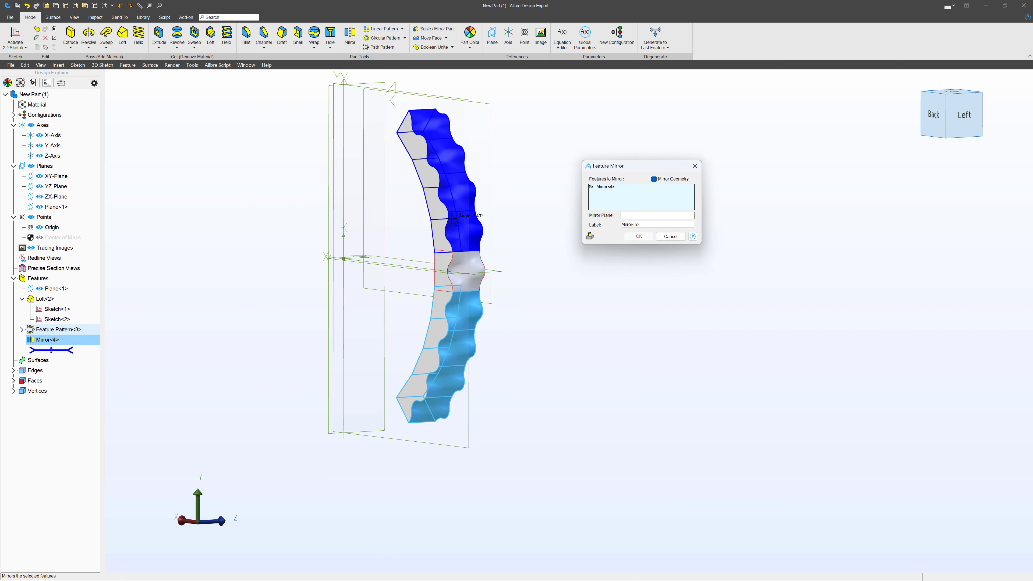
{"action": "left_click", "coordinate": [440, 215]}
{"action": "left_click", "coordinate": [457, 309]}
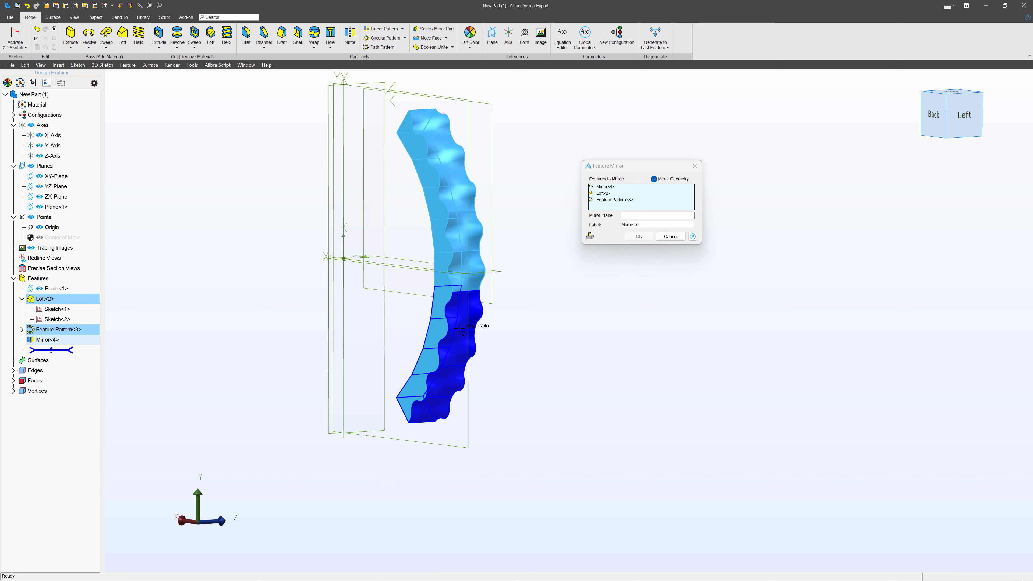
{"action": "left_click", "coordinate": [650, 215]}
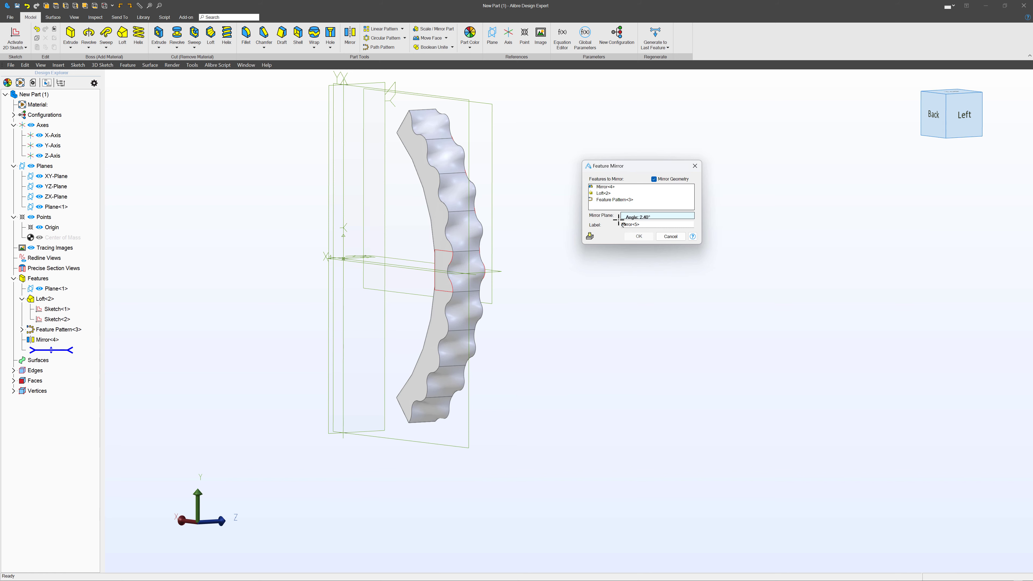
{"action": "left_click", "coordinate": [368, 87]}
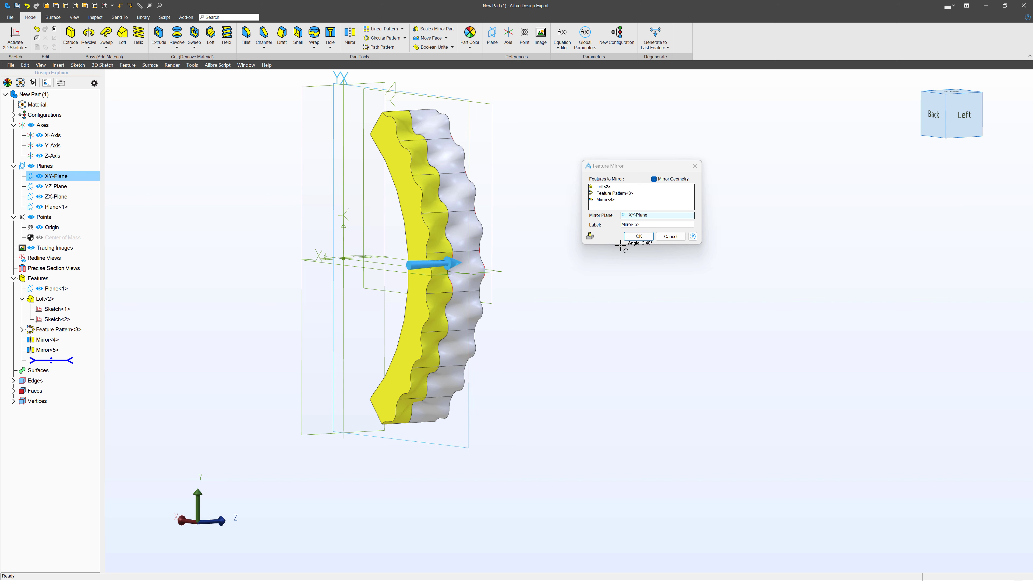
{"action": "left_click", "coordinate": [638, 236]}
- Set up a new angled reference plane using the Y-Axis and the XY-Plane
{"action": "middle_click_drag", "start_coordinate": [559, 276], "coordinate": [852, 454]}
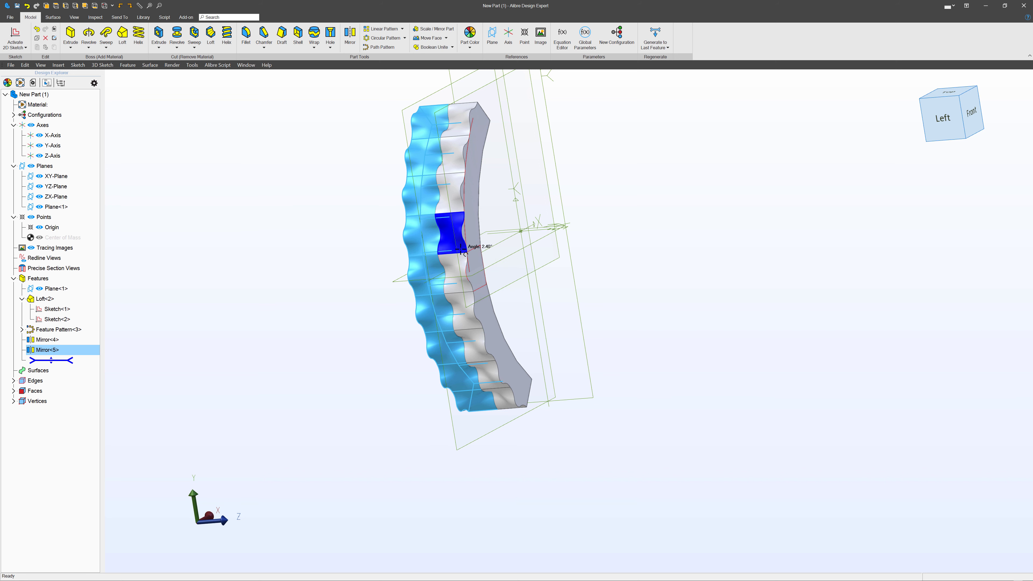
{"action": "left_click", "coordinate": [618, 304]}
{"action": "middle_click_drag", "start_coordinate": [618, 314], "coordinate": [646, 348]}
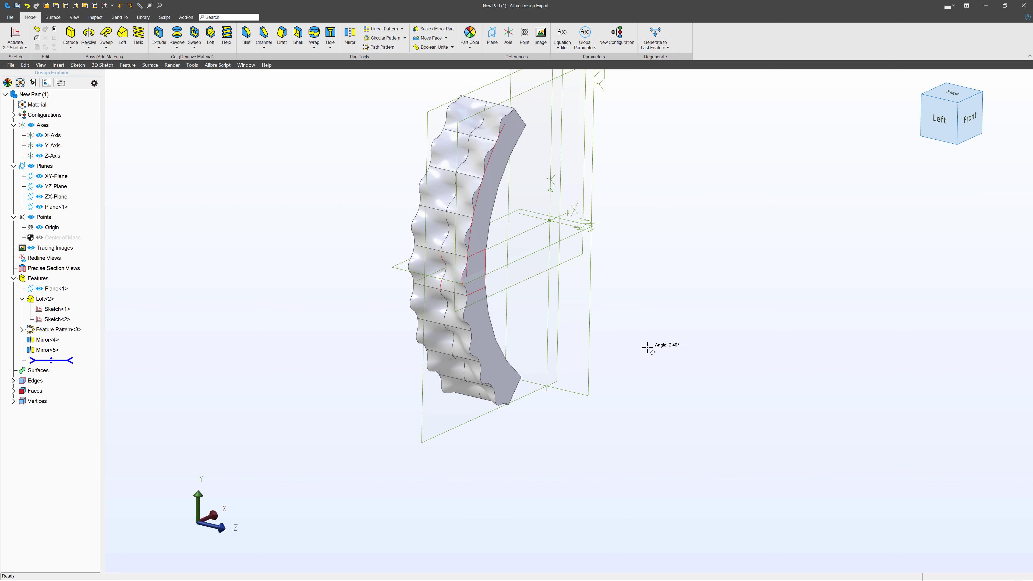
{"action": "scroll", "coordinate": [691, 383], "scroll_direction": "down", "scroll_amount": 2}
{"action": "scroll", "coordinate": [590, 182], "scroll_direction": "up", "scroll_amount": 3}
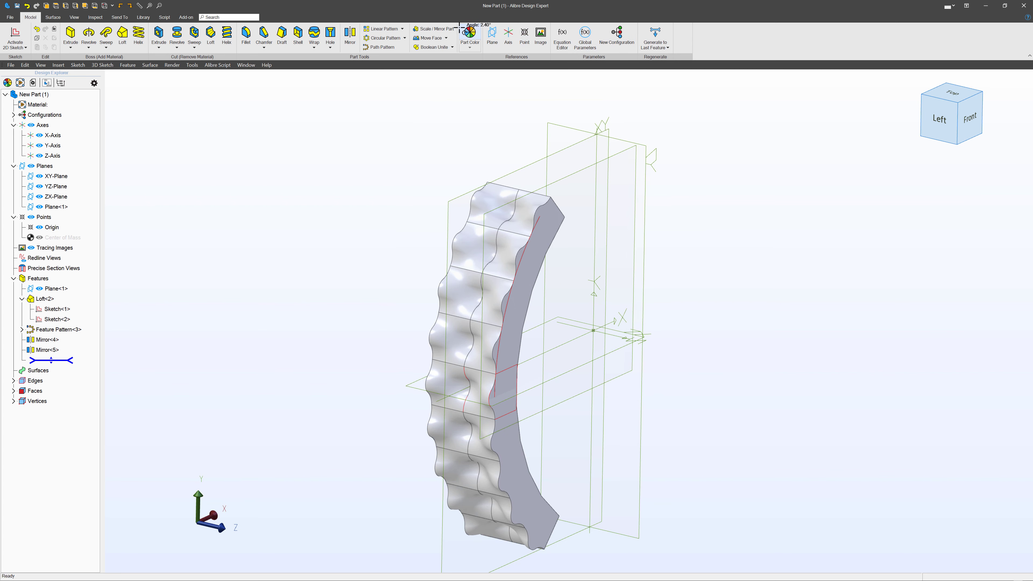
{"action": "left_click", "coordinate": [493, 35]}
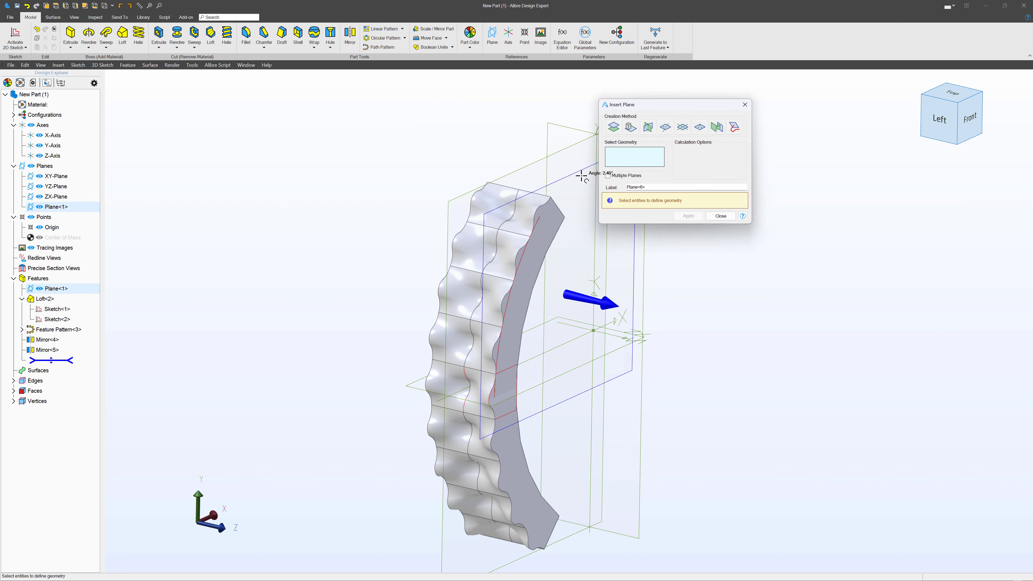
{"action": "left_click", "coordinate": [594, 247]}
{"action": "scroll", "coordinate": [388, 247], "scroll_direction": "down", "scroll_amount": 2}
{"action": "scroll", "coordinate": [525, 207], "scroll_direction": "up", "scroll_amount": 2}
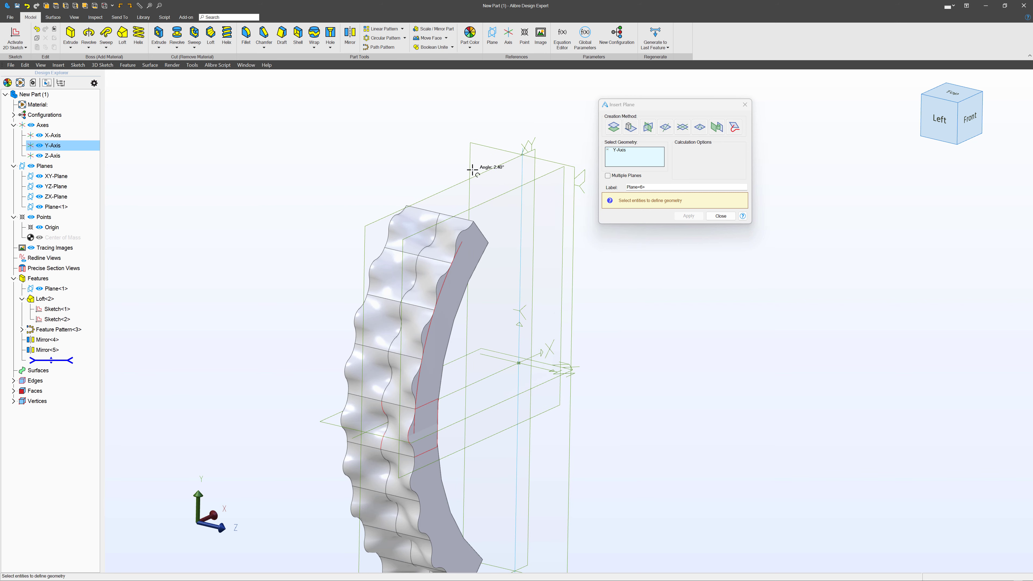
{"action": "middle_click_drag", "start_coordinate": [474, 175], "coordinate": [475, 175]}
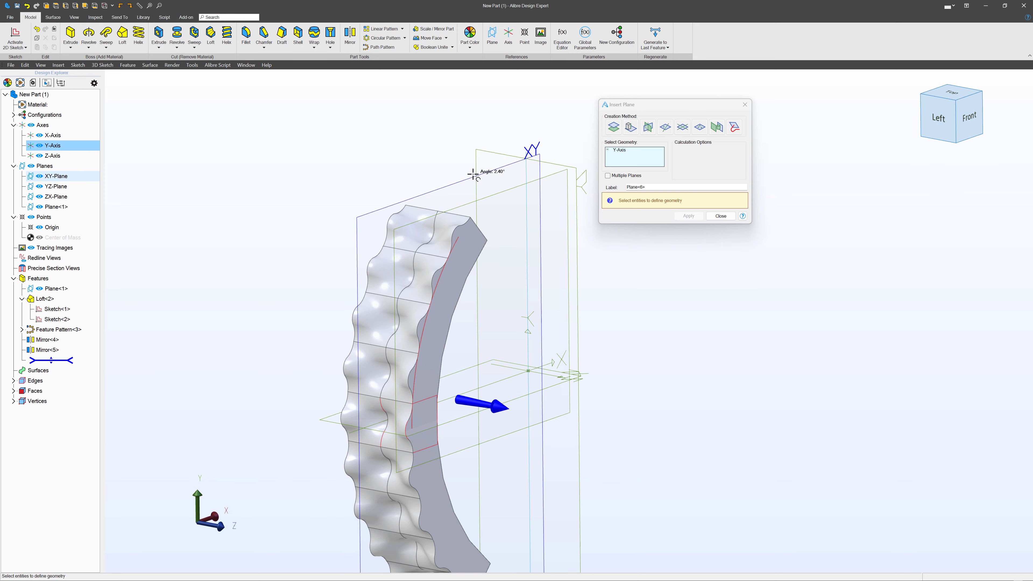
{"action": "left_click", "coordinate": [471, 177]}
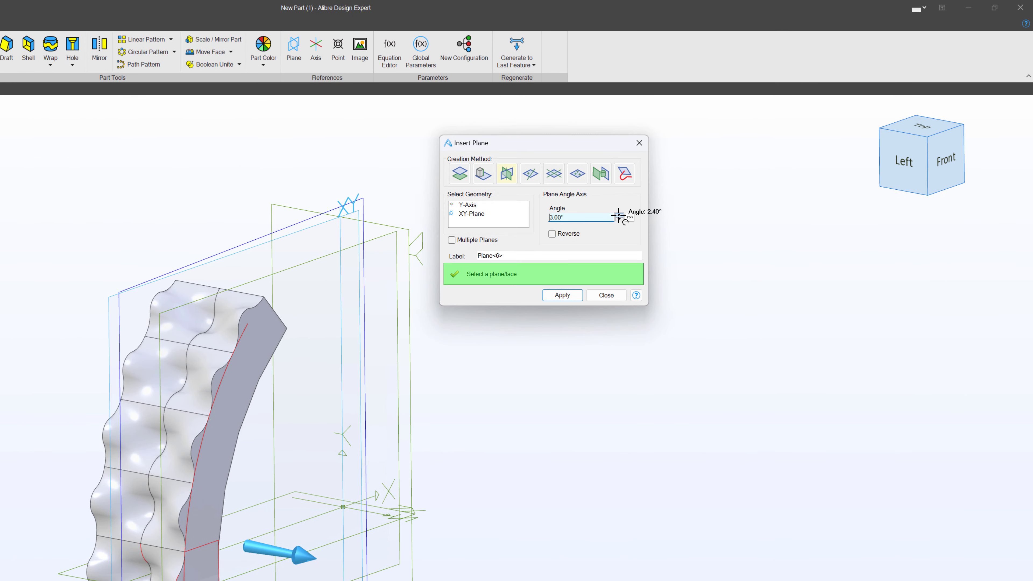
- Set the new plane's angle to 9° so it passes near the block's outer corner, and create it
{"action": "scroll", "coordinate": [618, 216], "scroll_direction": "up", "scroll_amount": 4}
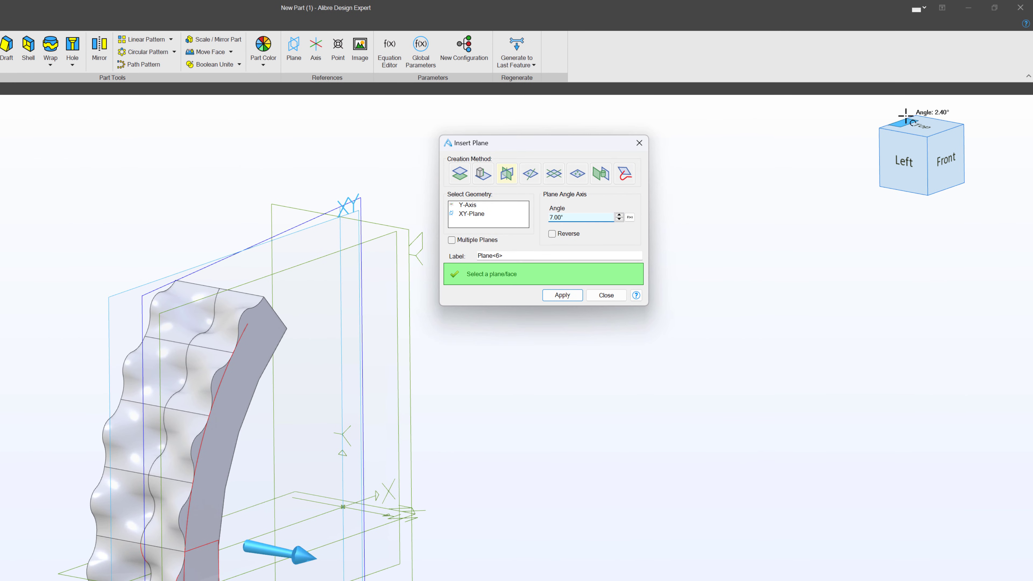
{"action": "left_click", "coordinate": [920, 124]}
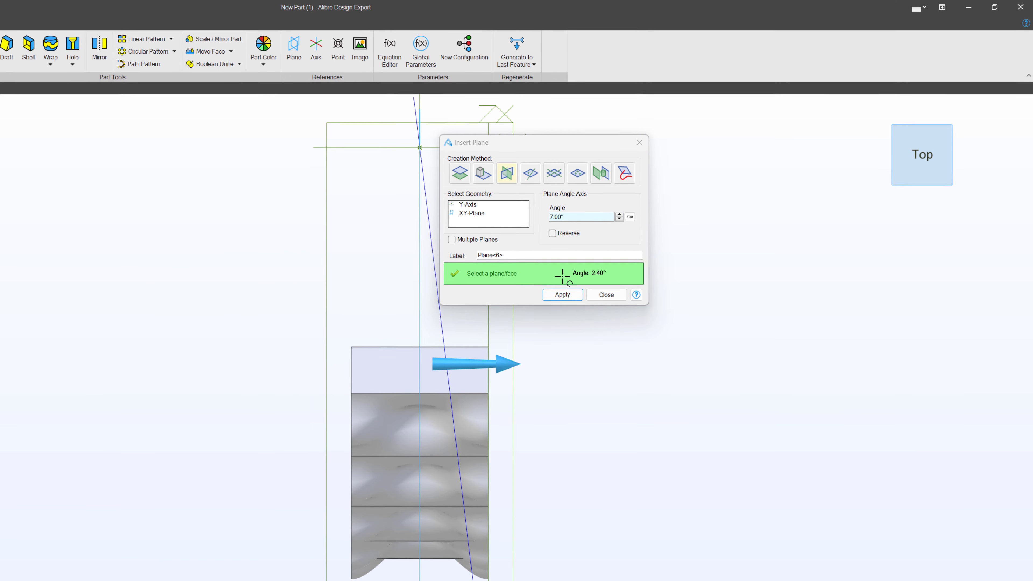
{"action": "scroll", "coordinate": [644, 123], "scroll_direction": "up", "scroll_amount": 2}
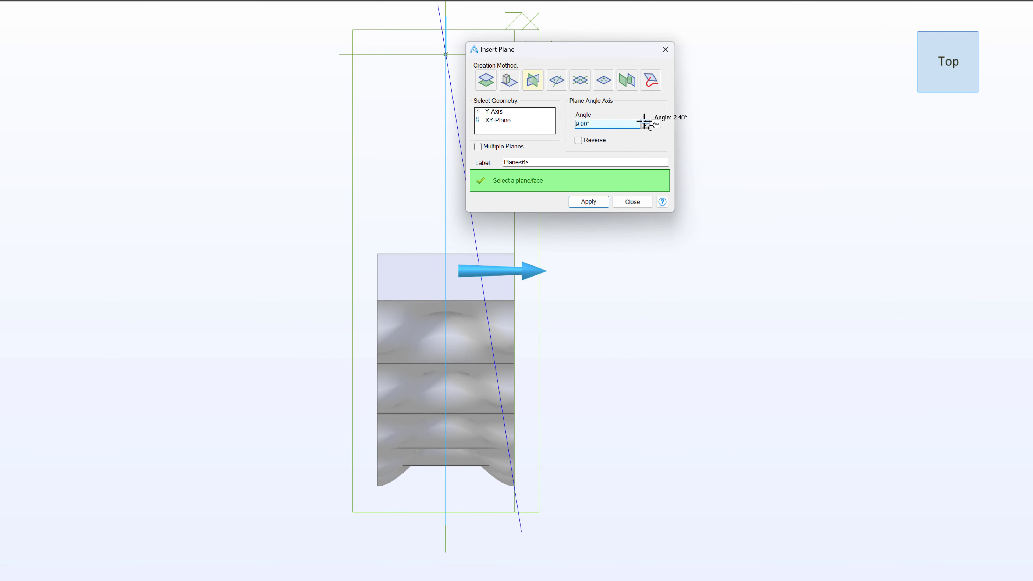
{"action": "scroll", "coordinate": [472, 480], "scroll_direction": "up", "scroll_amount": 10}
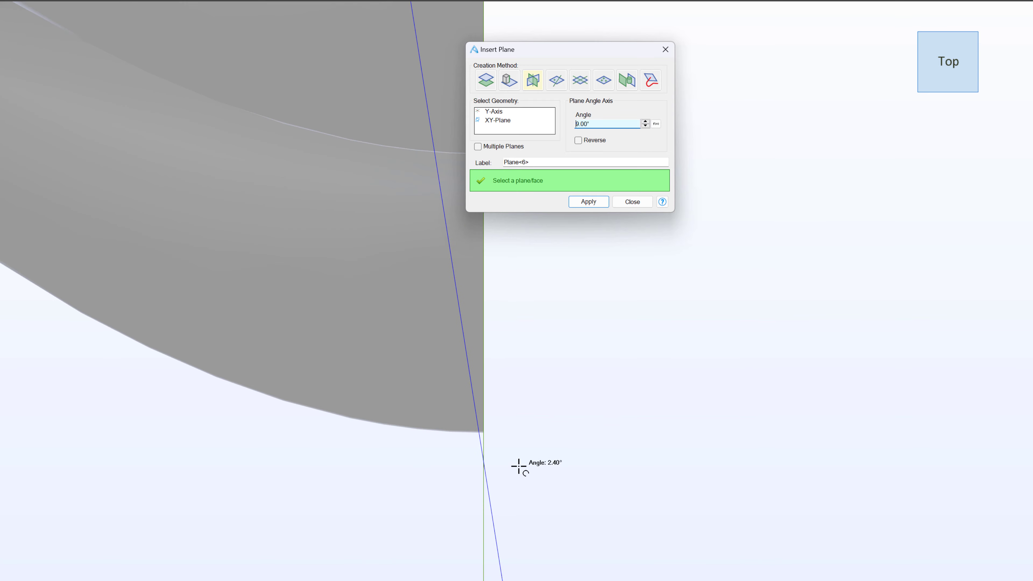
{"action": "scroll", "coordinate": [455, 419], "scroll_direction": "down", "scroll_amount": 6}
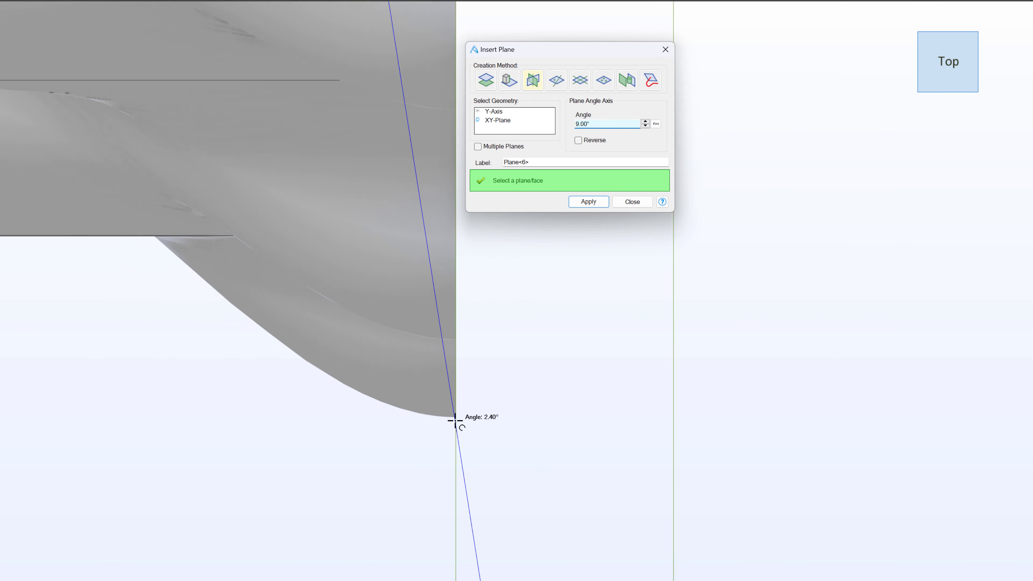
{"action": "scroll", "coordinate": [455, 421], "scroll_direction": "down", "scroll_amount": 3}
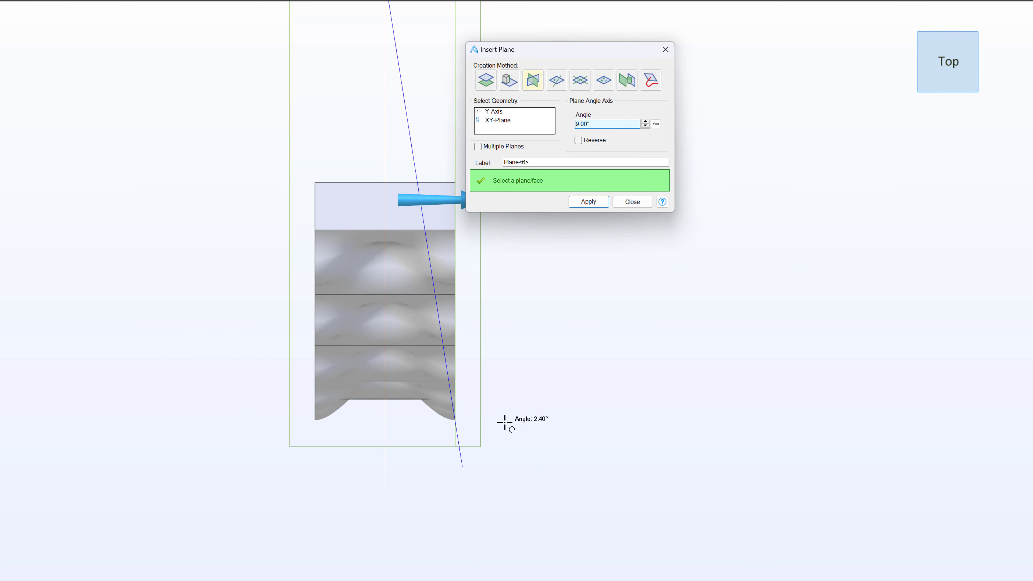
{"action": "left_click", "coordinate": [578, 199]}
{"action": "middle_click_drag", "start_coordinate": [495, 328], "coordinate": [482, 307]}
{"action": "left_click", "coordinate": [630, 203]}
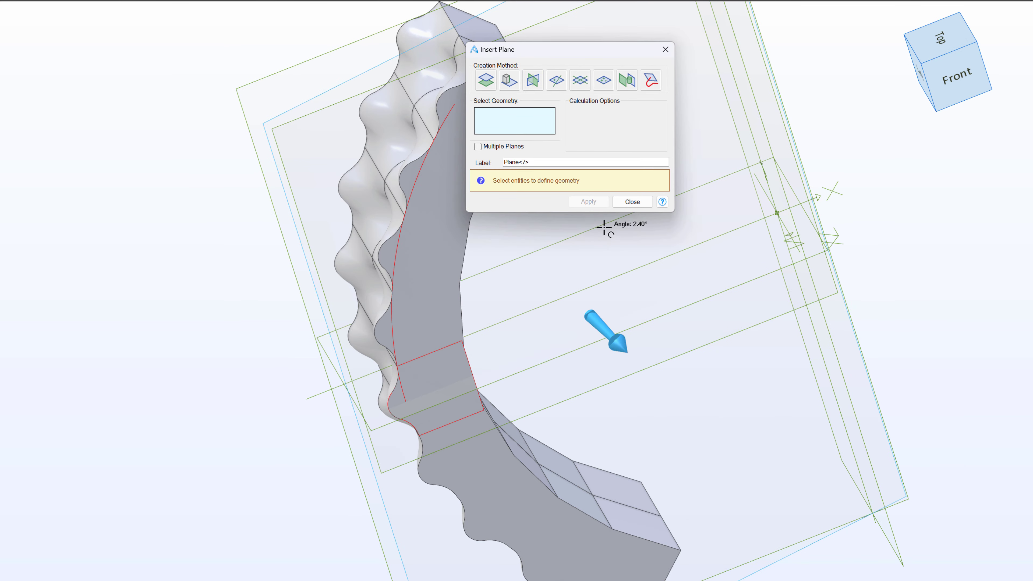
{"action": "left_click", "coordinate": [620, 202]}
- Start a sketch on the angled plane and draw a circle centred on the origin that encloses the whole wavy part
{"action": "scroll", "coordinate": [407, 295], "scroll_direction": "down", "scroll_amount": 3}
{"action": "key", "text": "Home"}
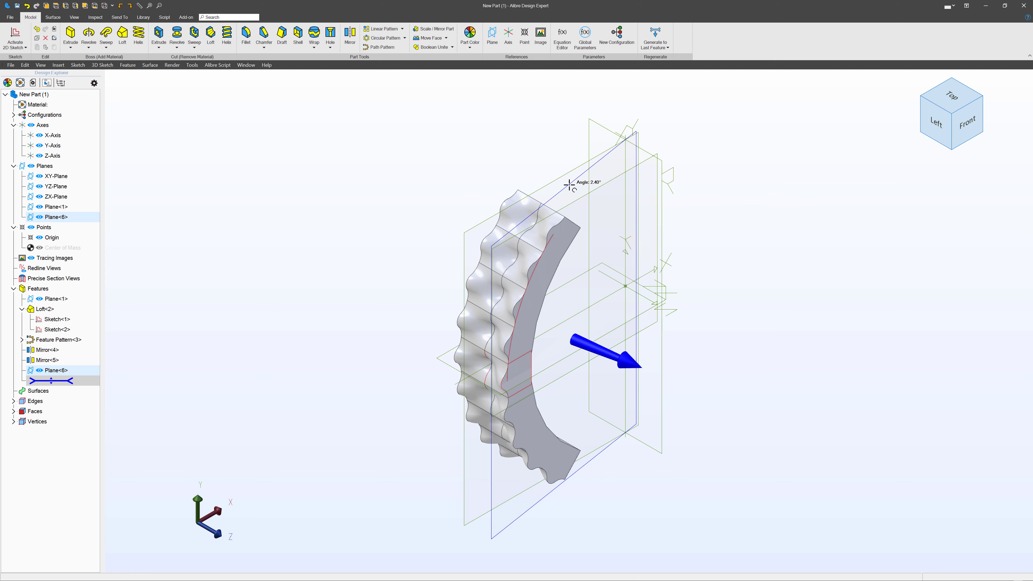
{"action": "left_click", "coordinate": [588, 168]}
{"action": "left_click", "coordinate": [13, 37]}
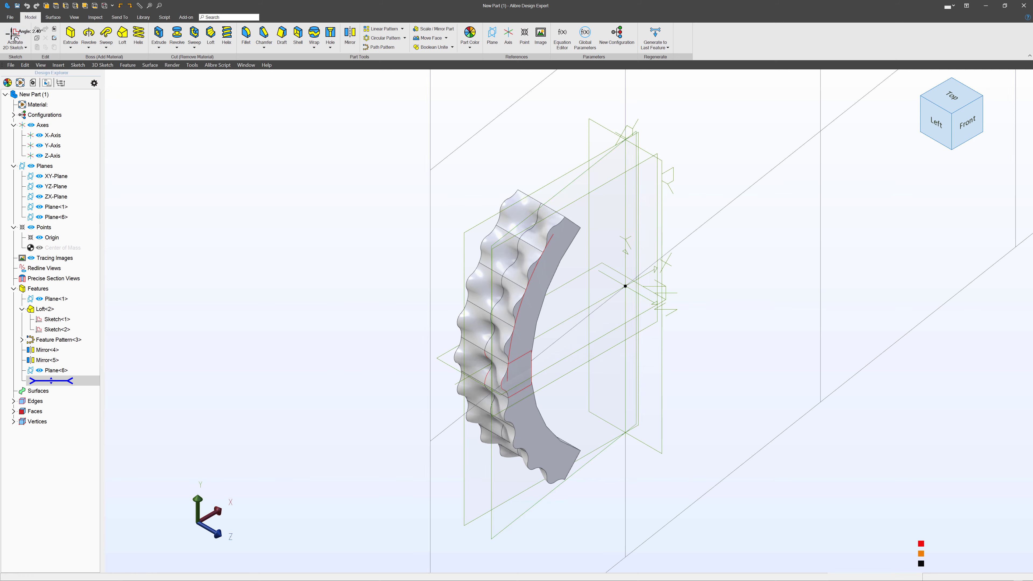
{"action": "left_click", "coordinate": [203, 35]}
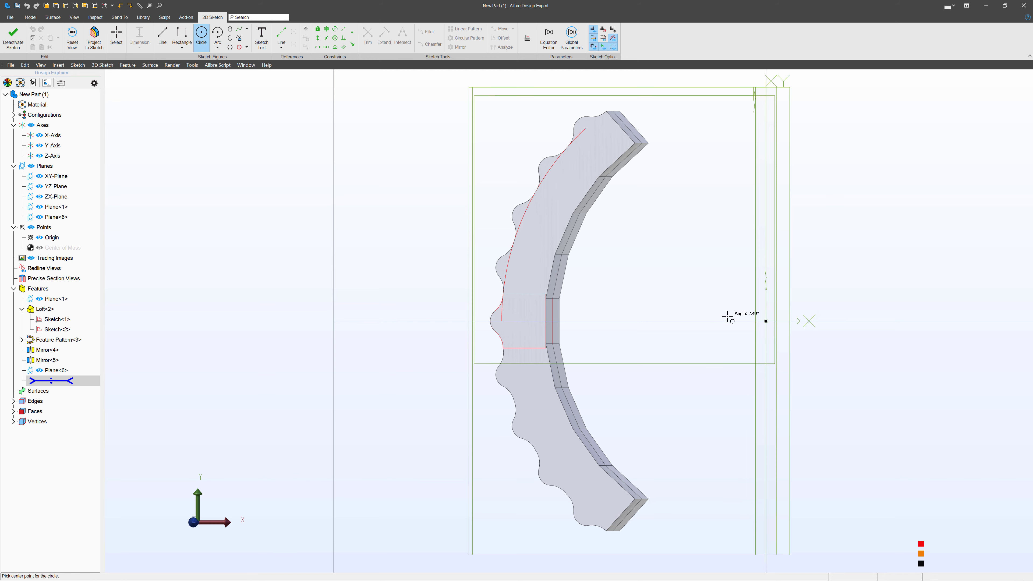
{"action": "left_click", "coordinate": [765, 320]}
{"action": "left_click", "coordinate": [458, 222]}
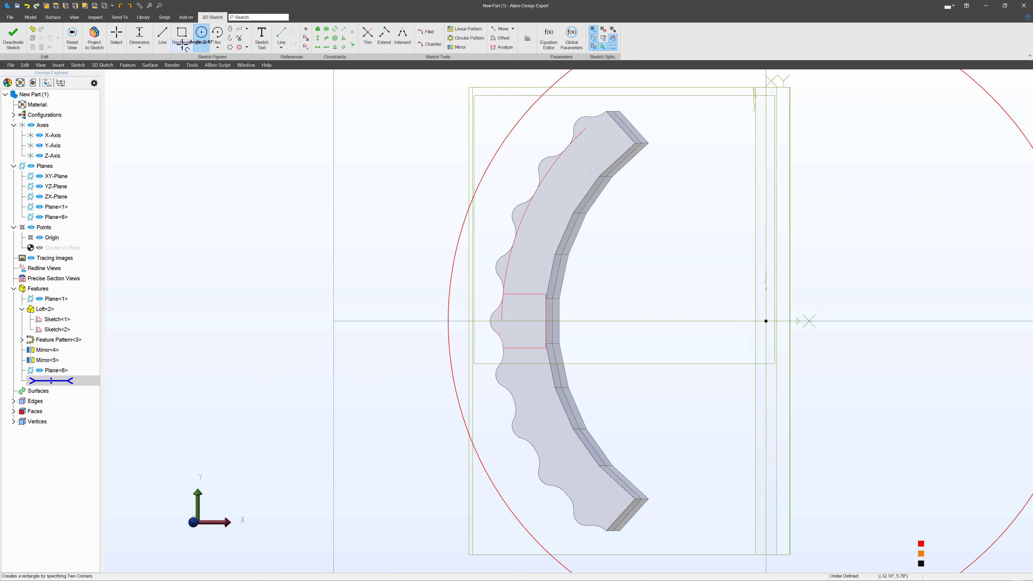
- Dimension the circle to a 14 in diameter and finish the sketch
{"action": "left_click", "coordinate": [139, 39]}
{"action": "left_click", "coordinate": [474, 184]}
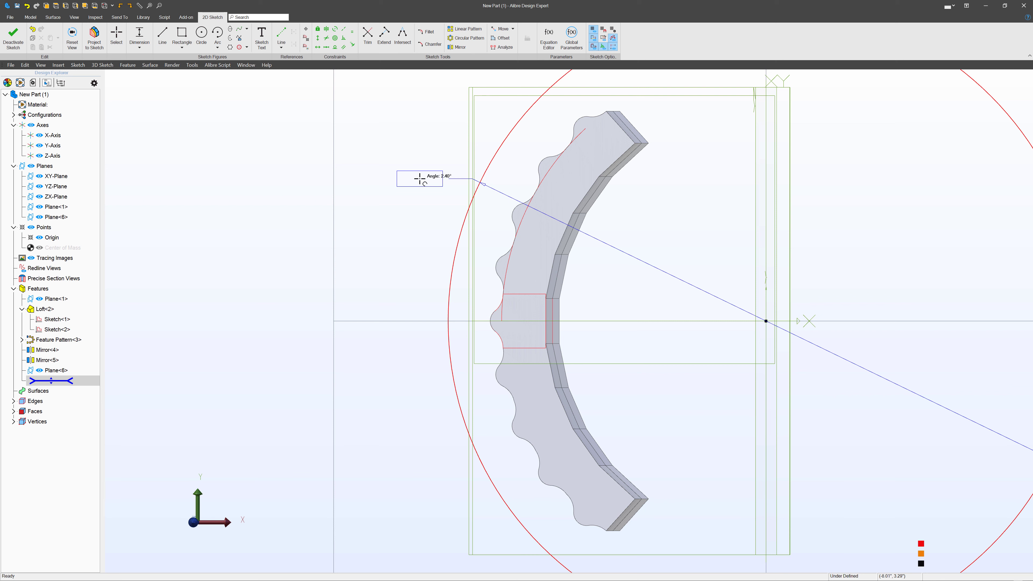
{"action": "left_click", "coordinate": [419, 178]}
{"action": "type", "text": "14"}
{"action": "key", "text": "Return"}
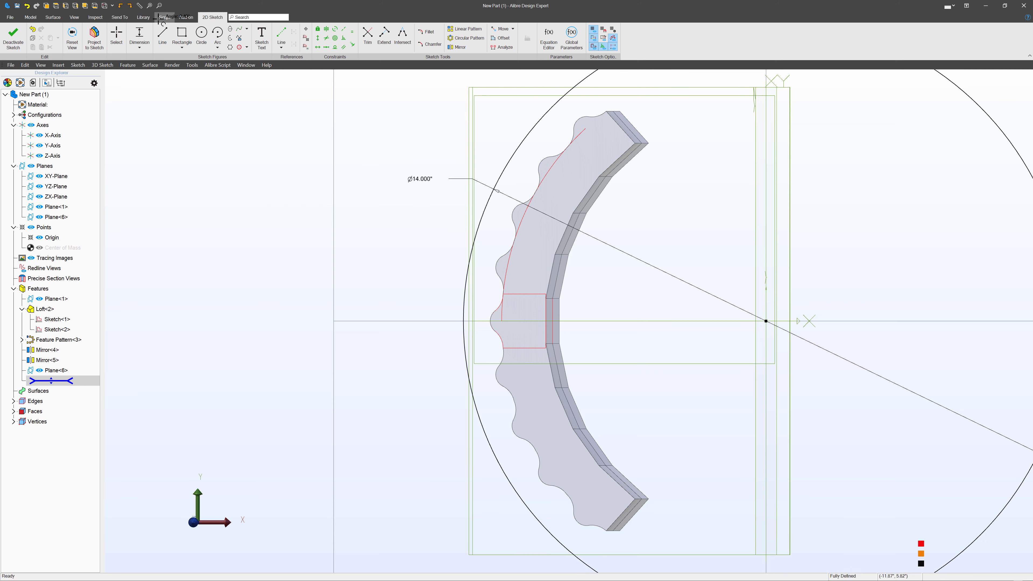
{"action": "left_click", "coordinate": [6, 37]}
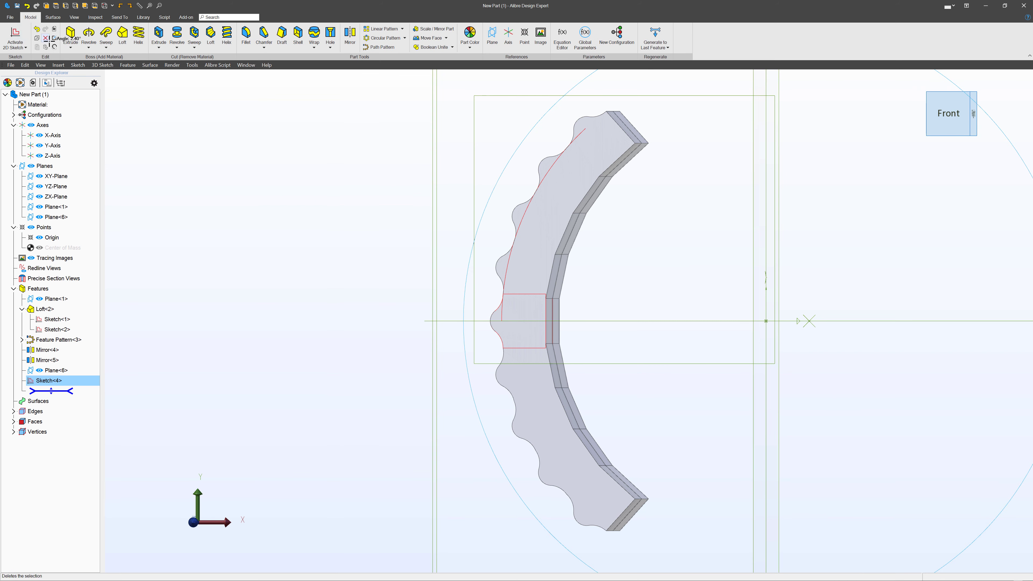
- Cut the part with the circle sketch, extruding 5.5 in along the reversed direction, and check the cut face
{"action": "left_click", "coordinate": [158, 32]}
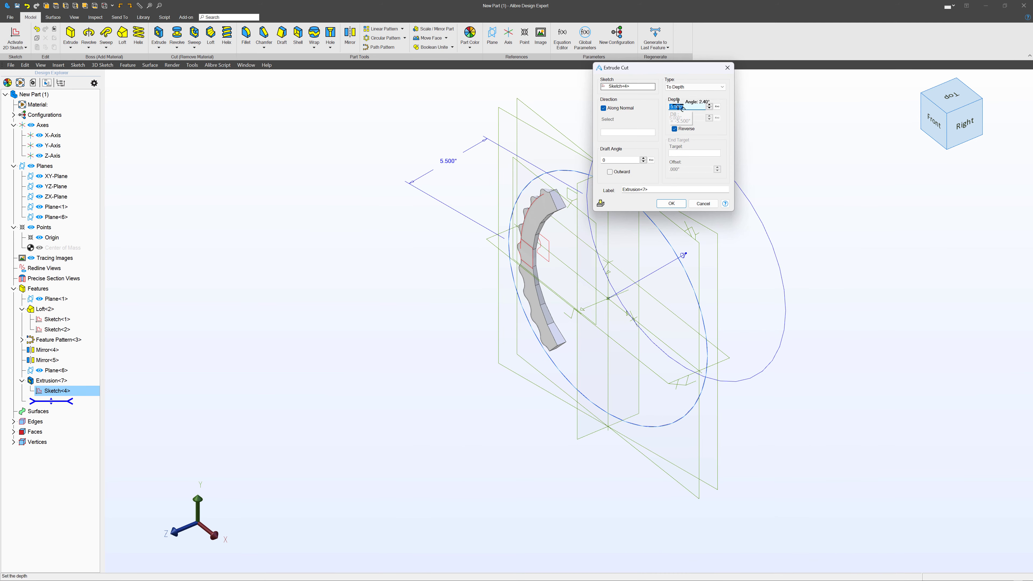
{"action": "left_click", "coordinate": [671, 203]}
{"action": "left_click", "coordinate": [498, 237]}
{"action": "middle_click_drag", "start_coordinate": [479, 240], "coordinate": [536, 248]}
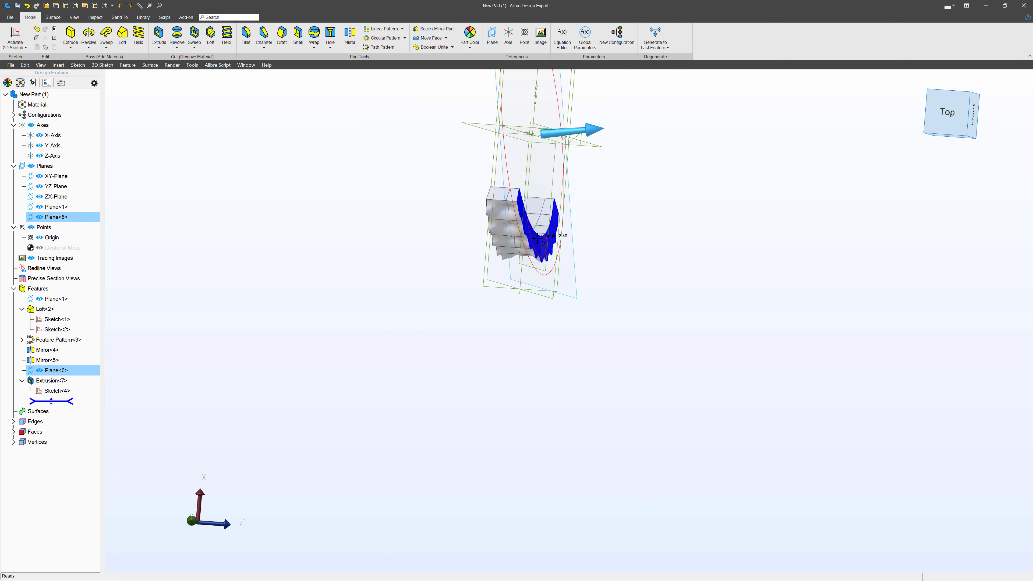
{"action": "left_click", "coordinate": [539, 237]}
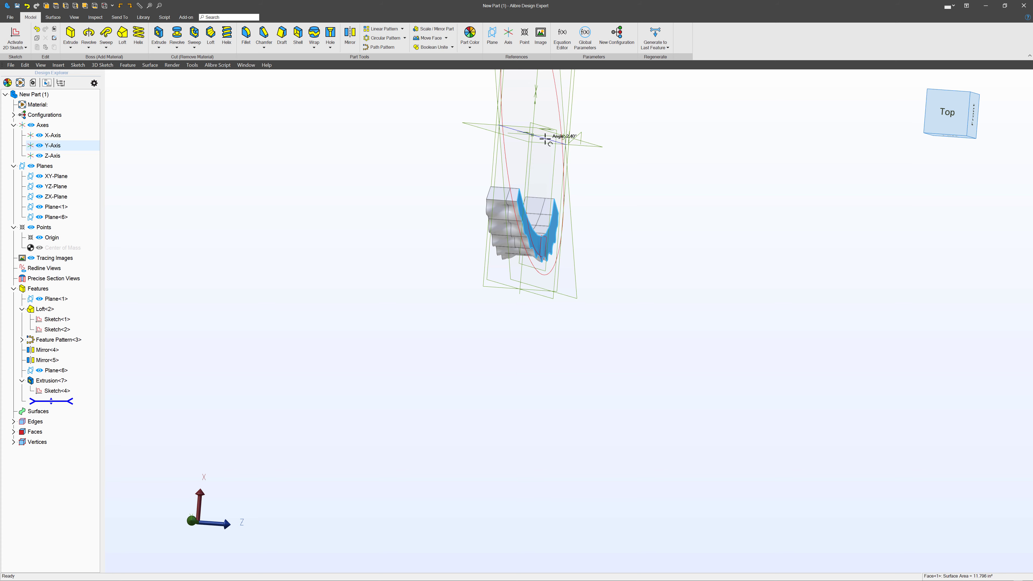
- Start a feature mirror and choose the angled extruded cut as the feature to mirror
{"action": "mouse_move", "coordinate": [556, 226]}
{"action": "middle_mouse_down"}
{"action": "mouse_move", "coordinate": [548, 240]}
{"action": "mouse_move", "coordinate": [565, 240]}
{"action": "mouse_move", "coordinate": [551, 240]}
{"action": "middle_mouse_up"}
{"action": "scroll", "coordinate": [412, 142], "scroll_direction": "up", "scroll_amount": 2}
{"action": "scroll", "coordinate": [451, 220], "scroll_direction": "down", "scroll_amount": 2}
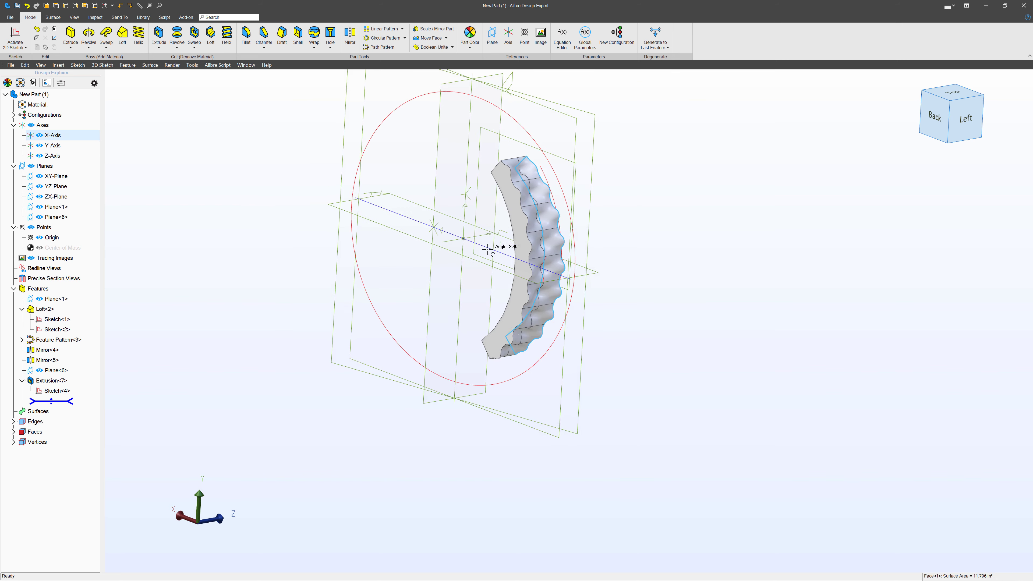
{"action": "scroll", "coordinate": [554, 269], "scroll_direction": "up", "scroll_amount": 2}
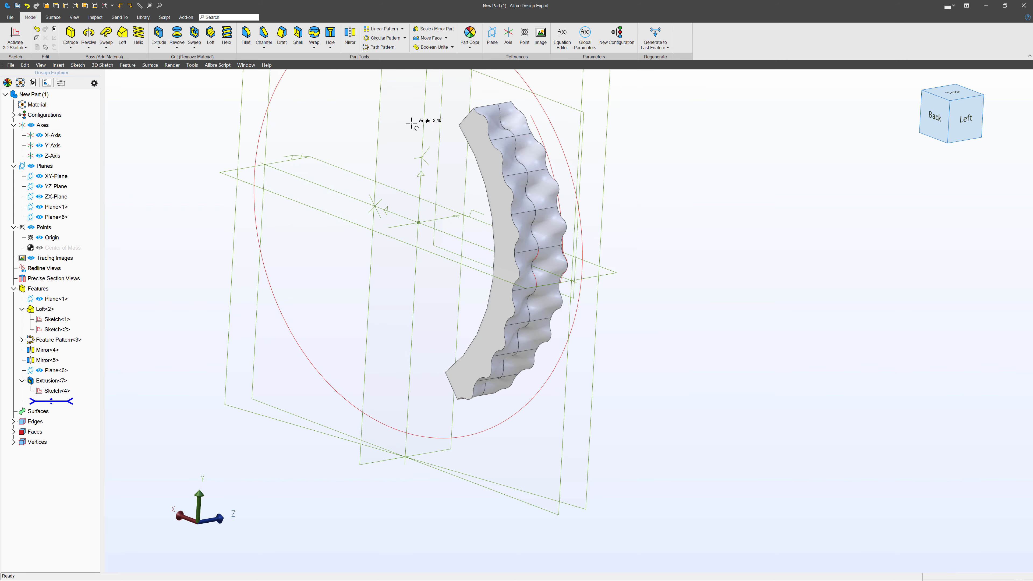
{"action": "left_click", "coordinate": [350, 35]}
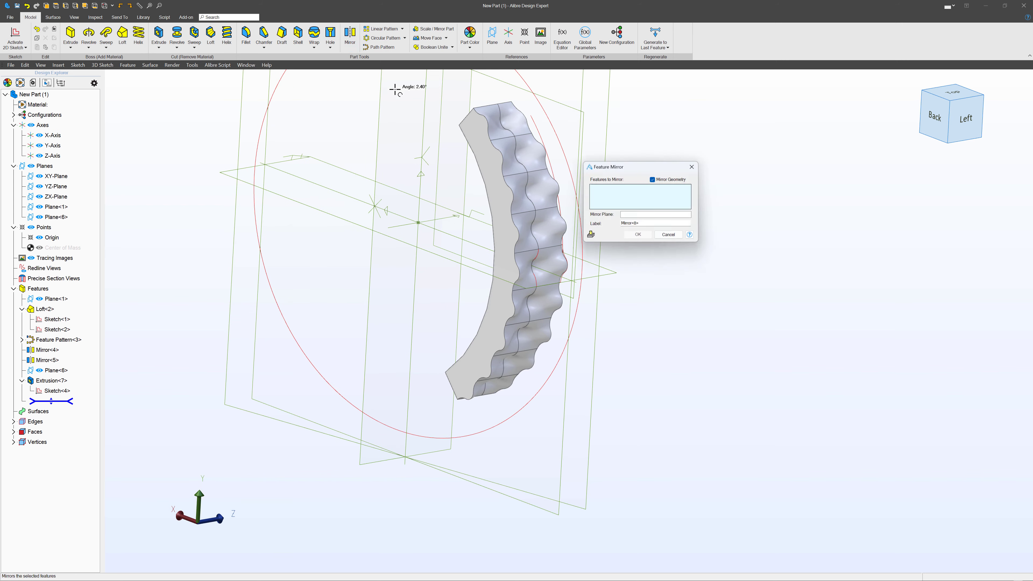
{"action": "middle_click_drag", "start_coordinate": [453, 216], "coordinate": [440, 217]}
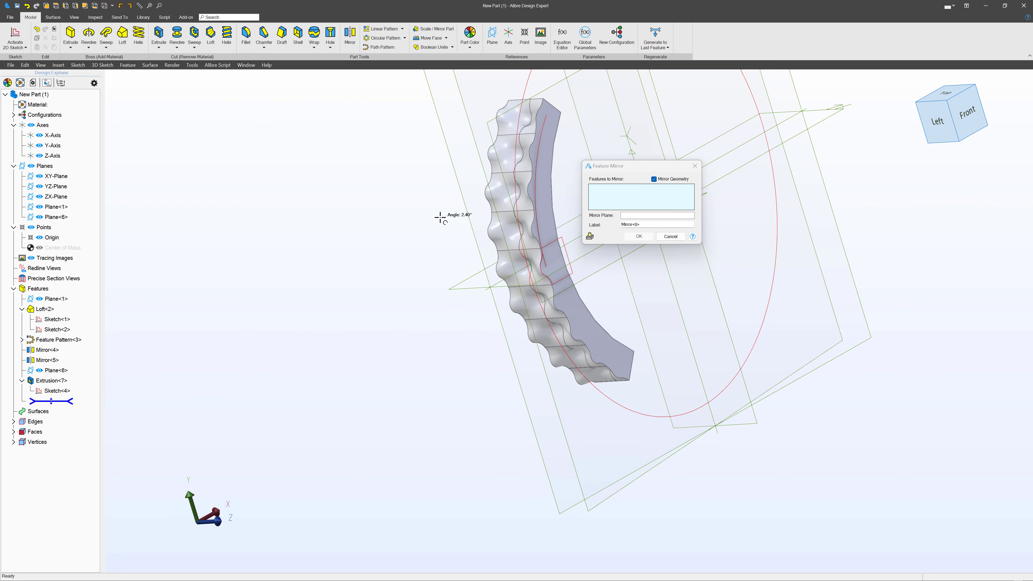
{"action": "left_click", "coordinate": [538, 217]}
{"action": "left_click", "coordinate": [628, 214]}
{"action": "scroll", "coordinate": [367, 208], "scroll_direction": "down", "scroll_amount": 3}
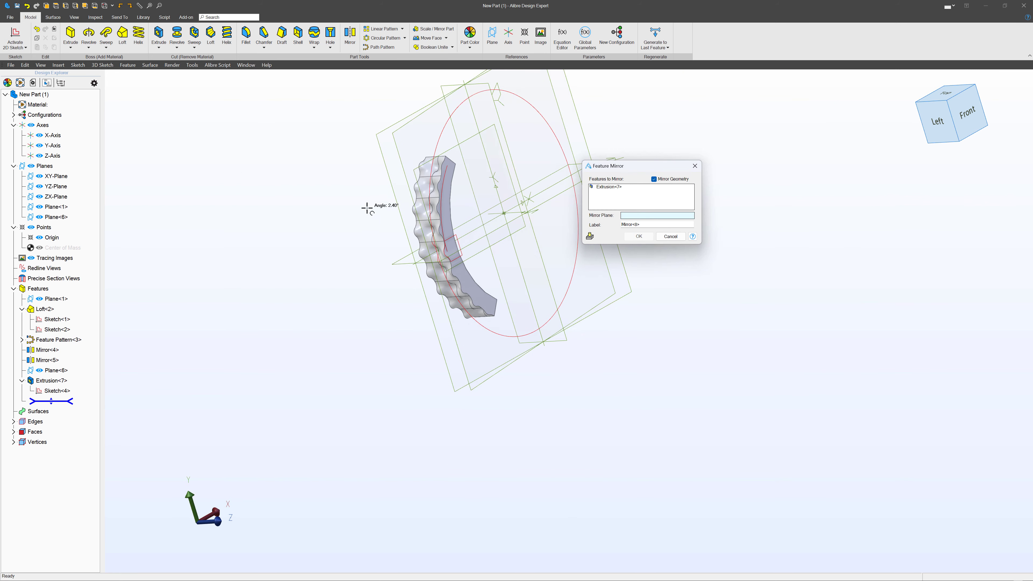
- Set the XY-Plane as the mirror plane and create the mirrored cut on the part's opposite side
{"action": "scroll", "coordinate": [374, 156], "scroll_direction": "down", "scroll_amount": 2}
{"action": "left_click", "coordinate": [473, 93]}
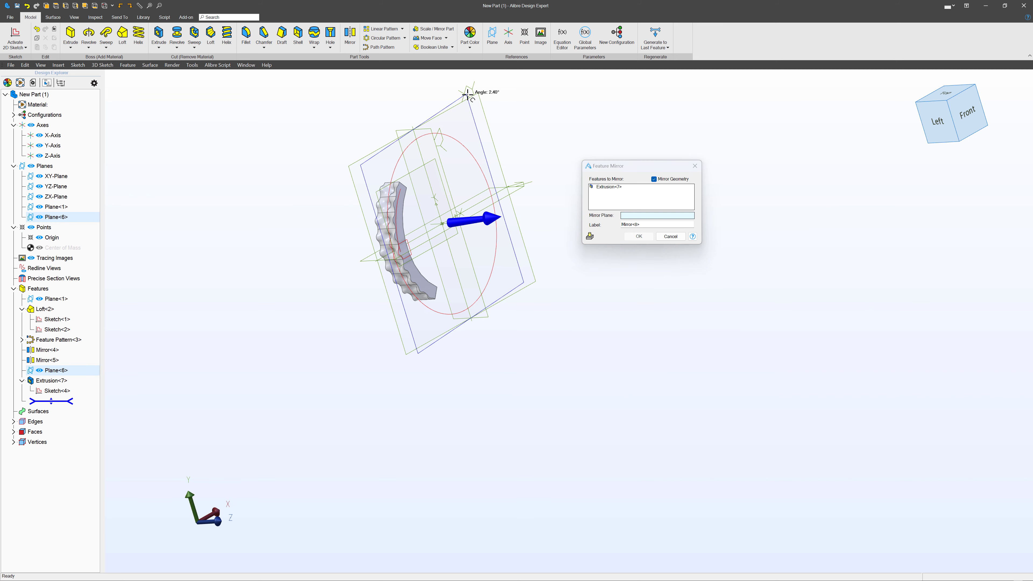
{"action": "left_click", "coordinate": [639, 215]}
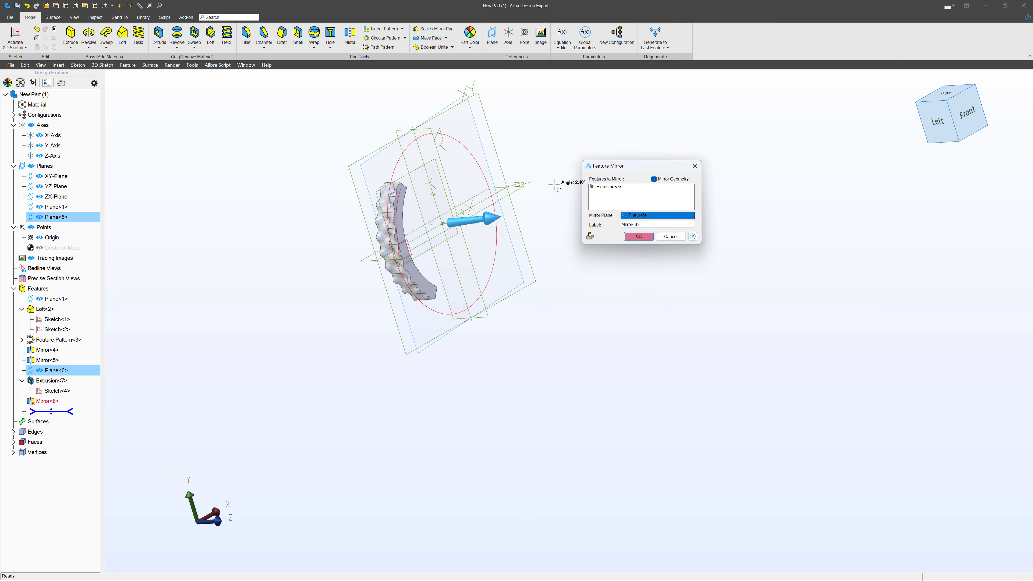
{"action": "left_click", "coordinate": [472, 91]}
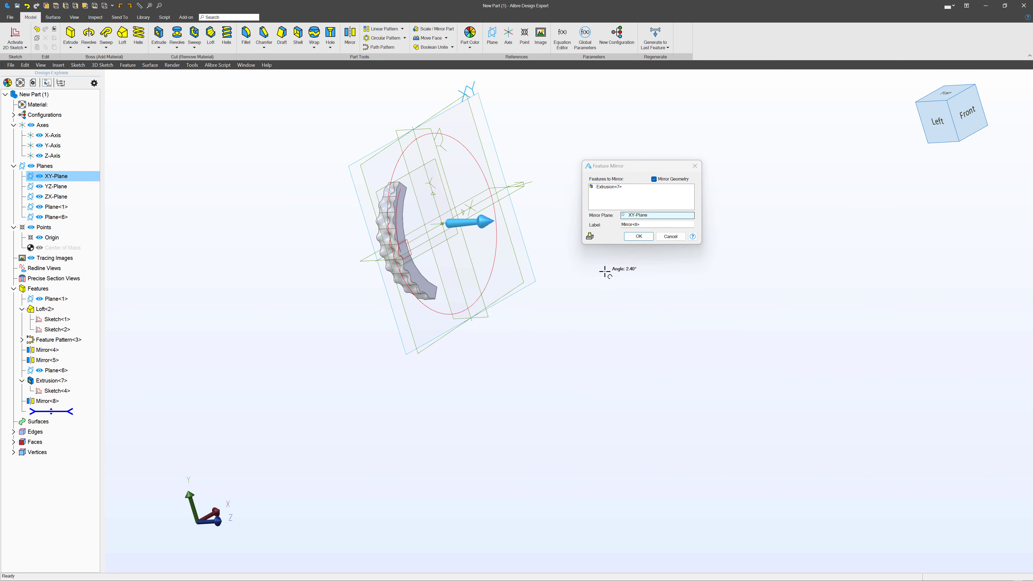
{"action": "middle_click_drag", "start_coordinate": [604, 272], "coordinate": [576, 271]}
{"action": "scroll", "coordinate": [337, 240], "scroll_direction": "up", "scroll_amount": 2}
{"action": "scroll", "coordinate": [420, 252], "scroll_direction": "up", "scroll_amount": 2}
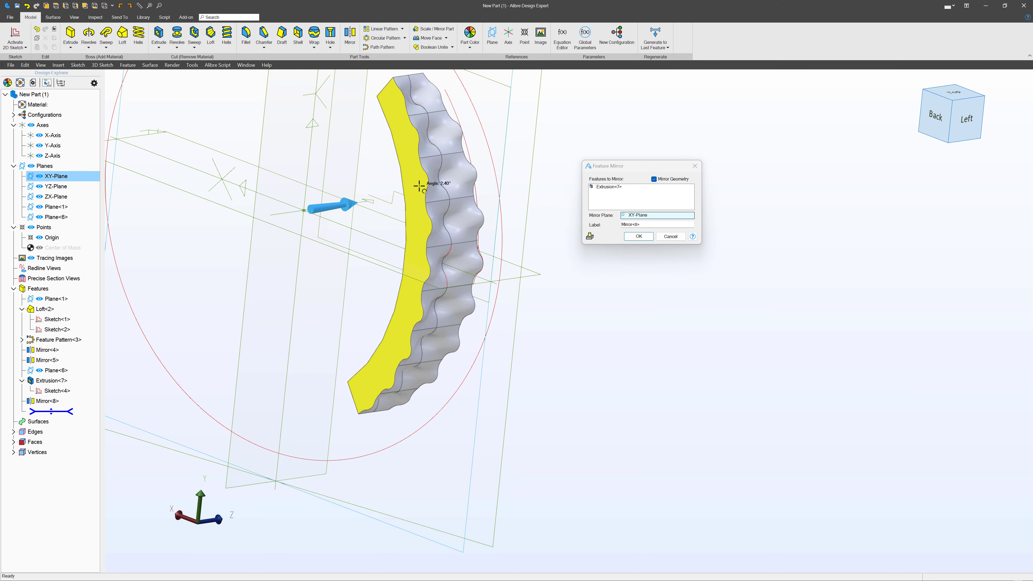
{"action": "left_click", "coordinate": [638, 237]}
- Start a constant-radius fillet of .400 in and select the three uppermost cross edges between the outer wavy segments, excluding any face
{"action": "middle_click_drag", "start_coordinate": [638, 236], "coordinate": [635, 312]}
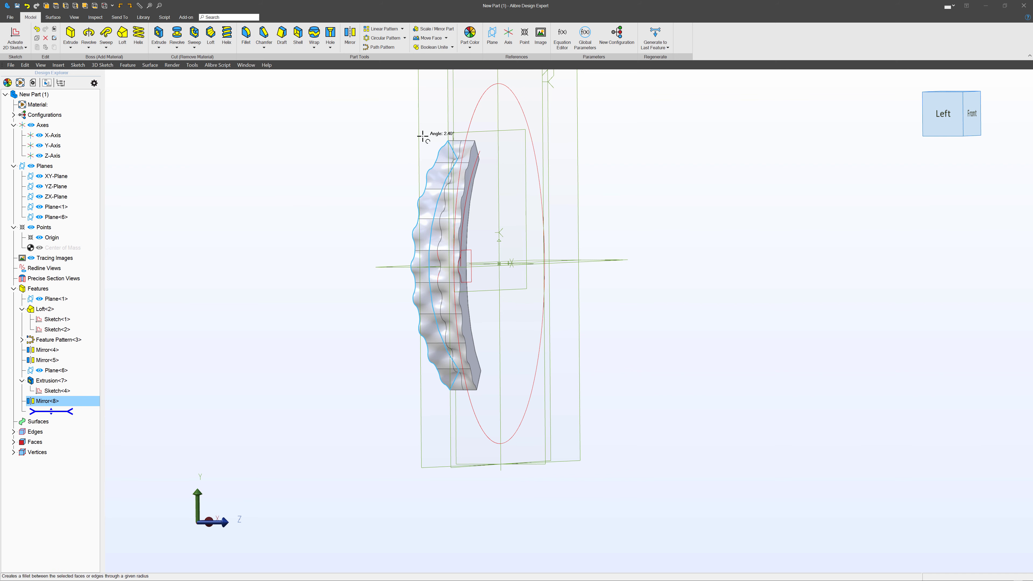
{"action": "scroll", "coordinate": [423, 136], "scroll_direction": "up", "scroll_amount": 5}
{"action": "key", "text": "Return"}
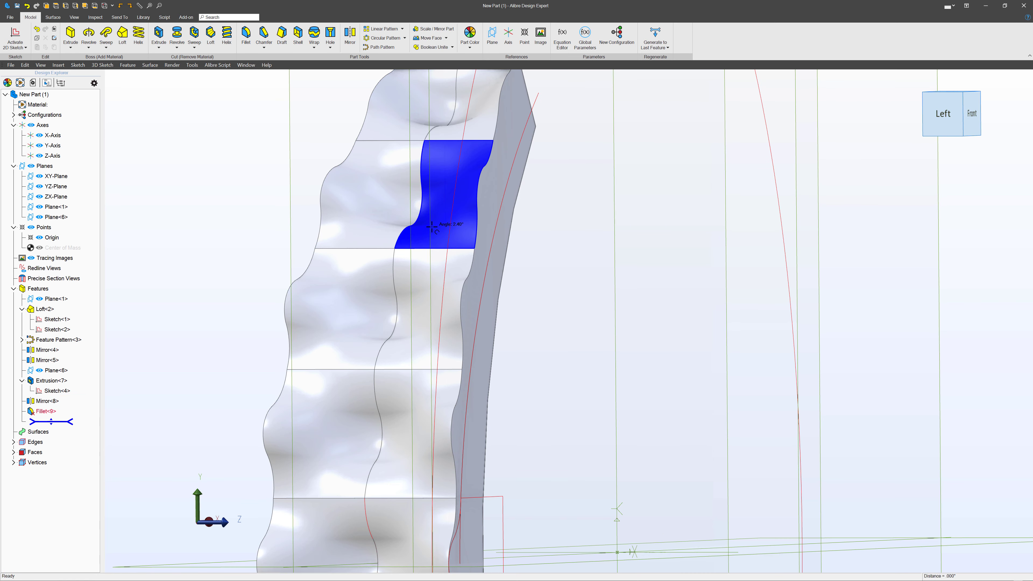
{"action": "scroll", "coordinate": [431, 227], "scroll_direction": "down", "scroll_amount": 1}
{"action": "left_click_drag", "start_coordinate": [1032, 121], "coordinate": [661, 147]}
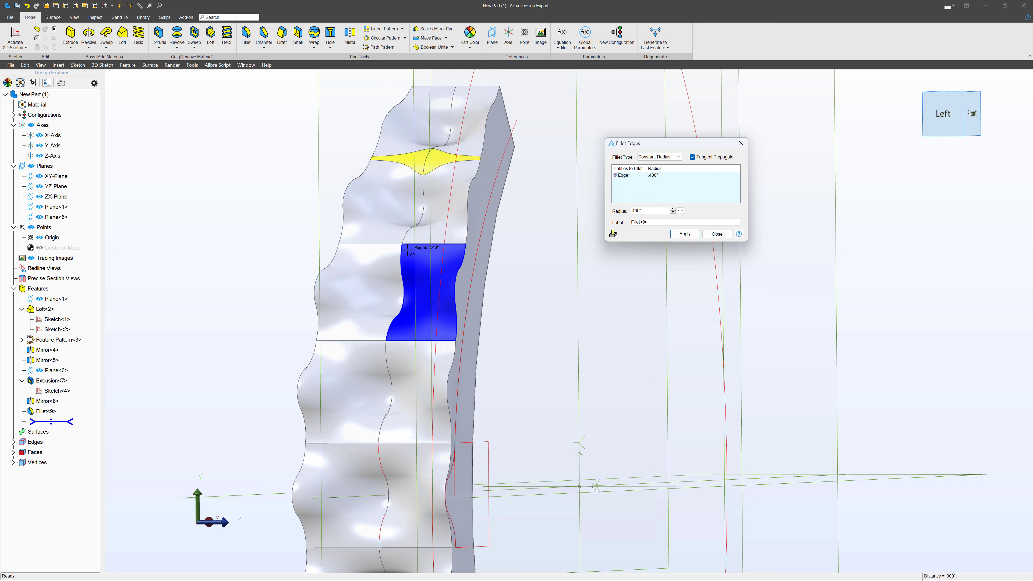
{"action": "left_click", "coordinate": [422, 243]}
{"action": "left_click", "coordinate": [378, 351]}
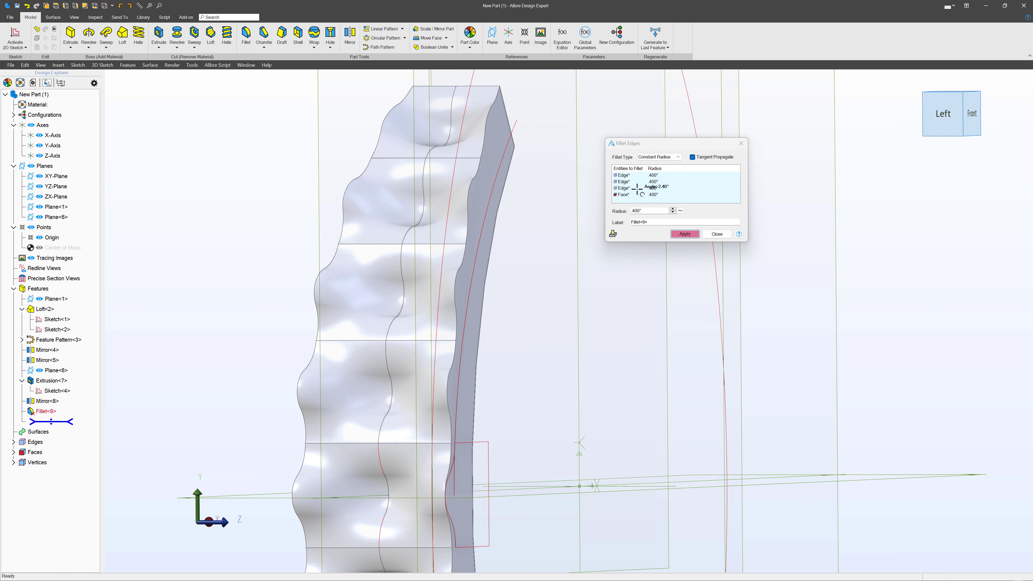
{"action": "right_click", "coordinate": [627, 191]}
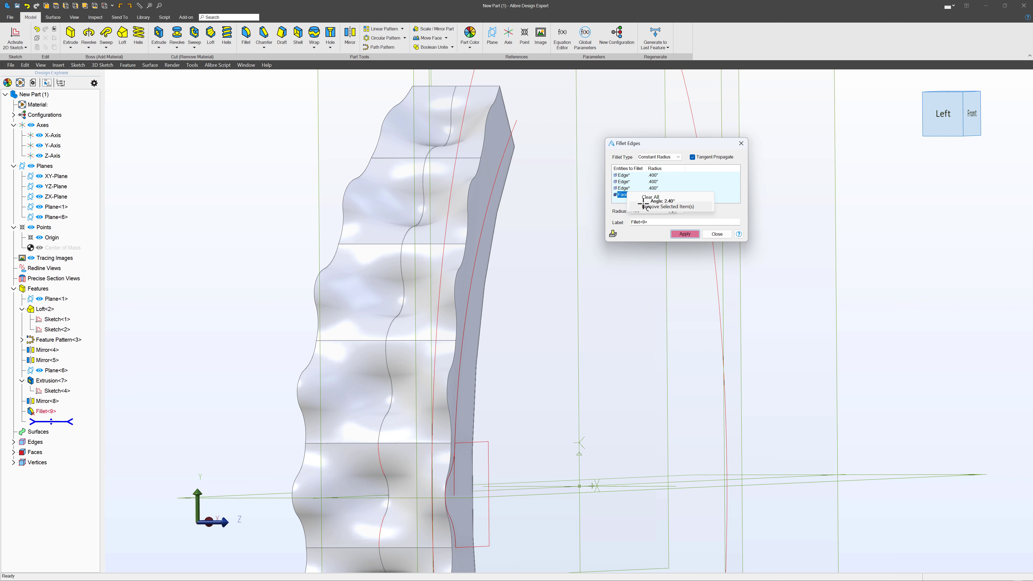
{"action": "left_click", "coordinate": [643, 207]}
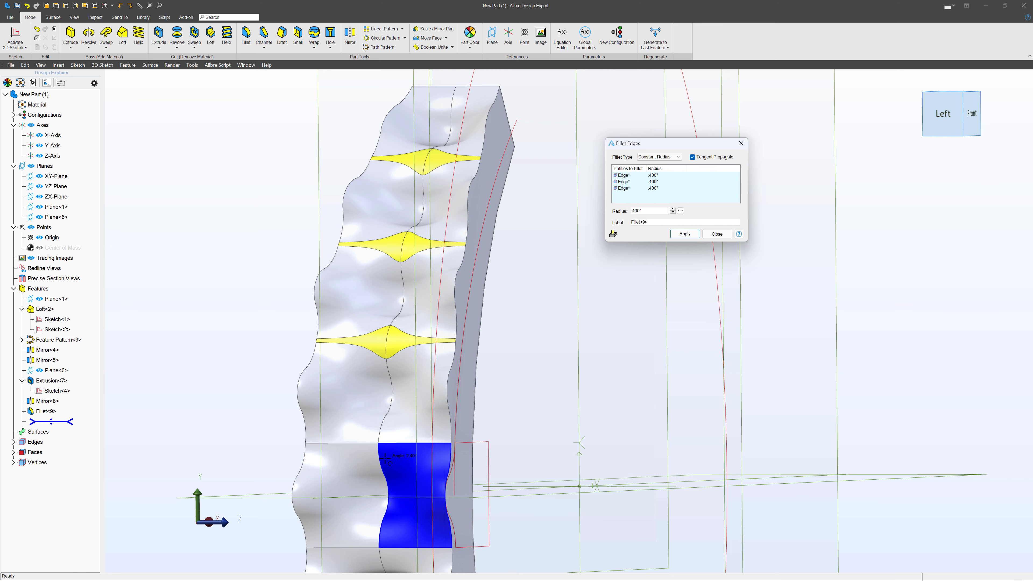
- Add the remaining lower cross edges between the wavy segments to the .400 in fillet, apply it and finish filleting
{"action": "middle_click_drag", "start_coordinate": [451, 502], "coordinate": [400, 162]}
{"action": "left_click", "coordinate": [399, 155]}
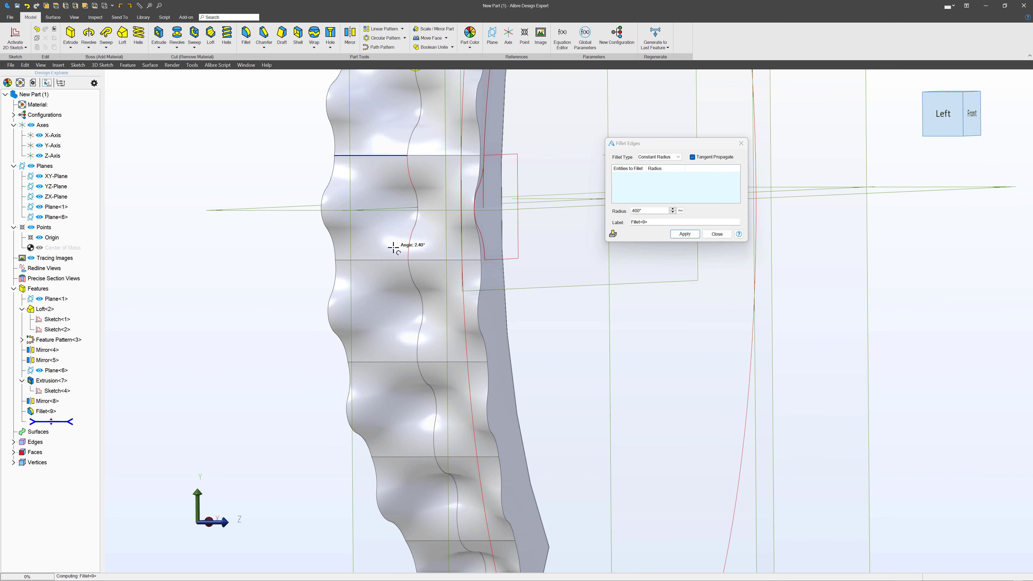
{"action": "left_click", "coordinate": [399, 259]}
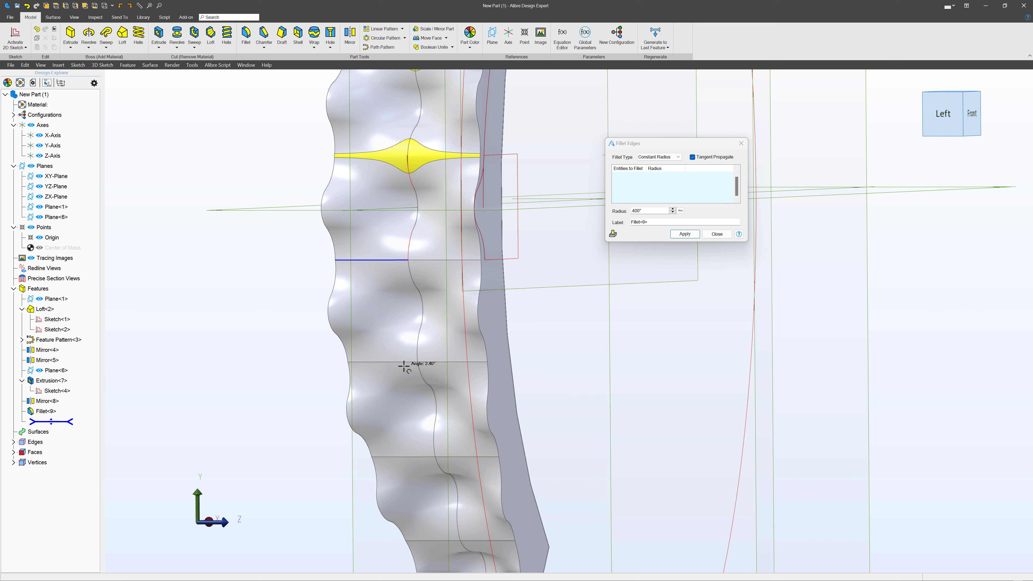
{"action": "left_click", "coordinate": [423, 457]}
{"action": "left_click", "coordinate": [455, 540]}
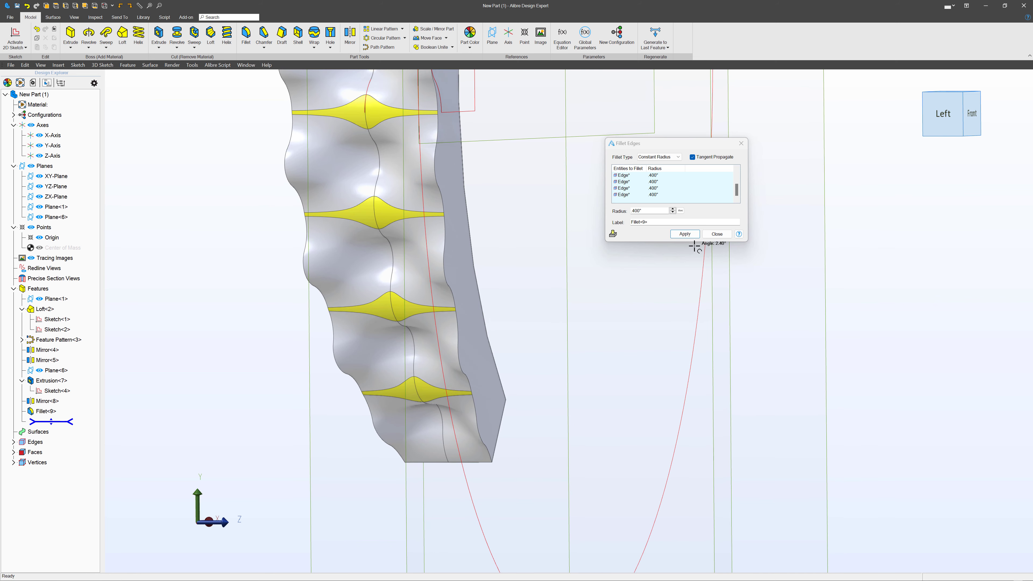
{"action": "left_click", "coordinate": [684, 234]}
{"action": "scroll", "coordinate": [613, 370], "scroll_direction": "down", "scroll_amount": 7}
{"action": "scroll", "coordinate": [636, 244], "scroll_direction": "up", "scroll_amount": 4}
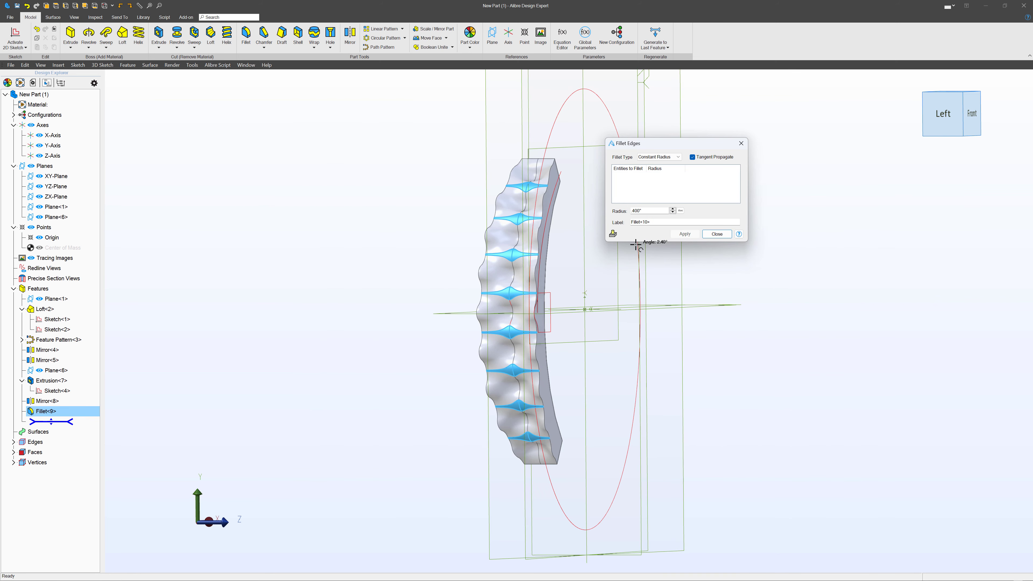
{"action": "left_click", "coordinate": [716, 234]}
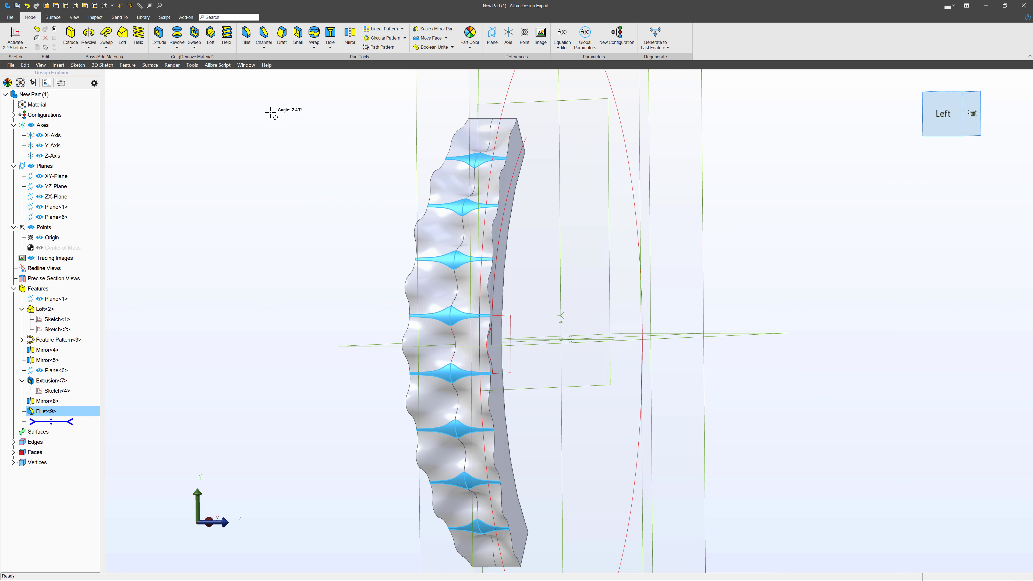
- Save the part as Section Video Version and start a new part
{"action": "left_click", "coordinate": [17, 6]}
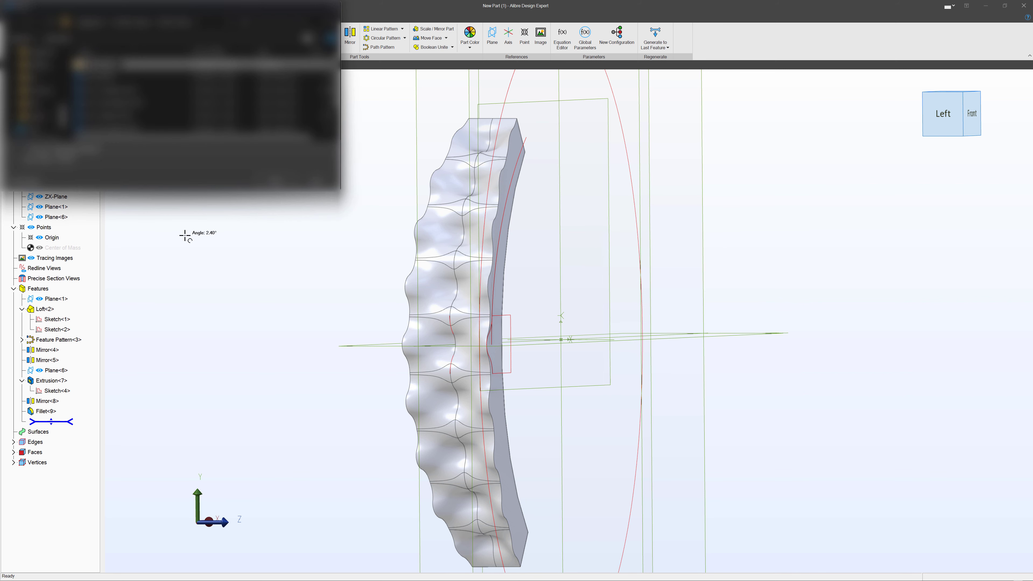
{"action": "key", "text": "Return"}
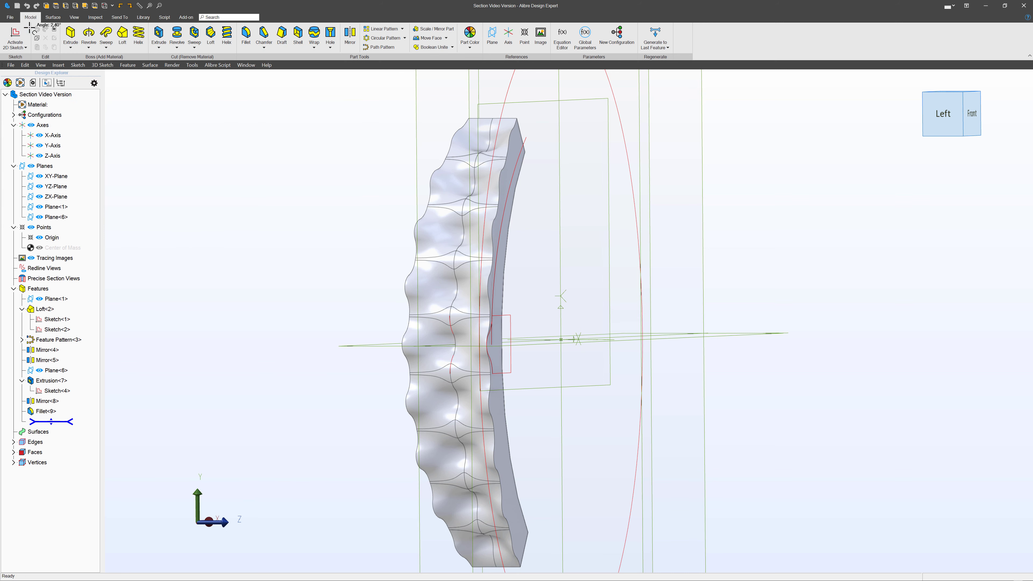
{"action": "left_click", "coordinate": [9, 16]}
{"action": "left_click", "coordinate": [24, 46]}
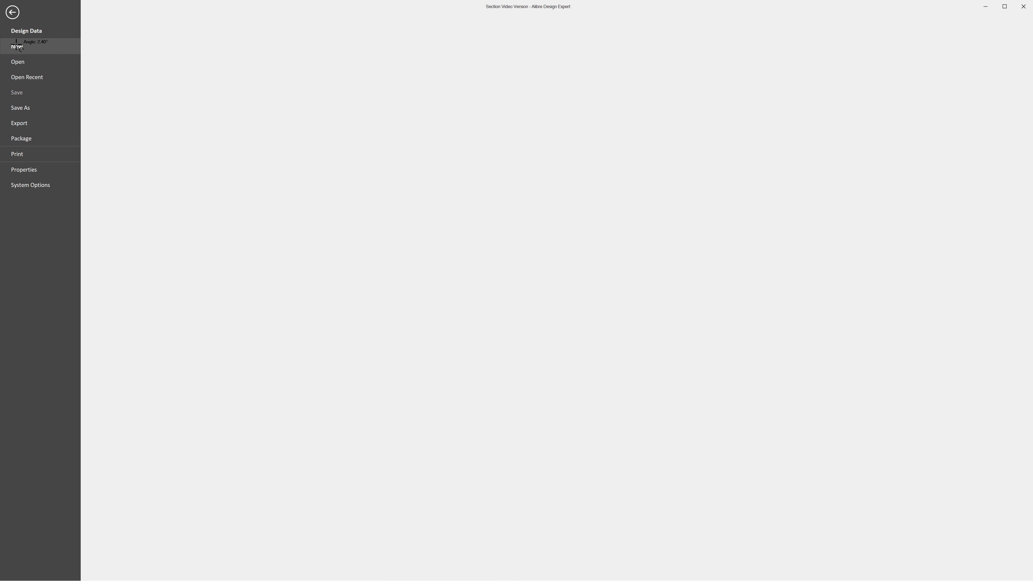
{"action": "left_click", "coordinate": [136, 54]}
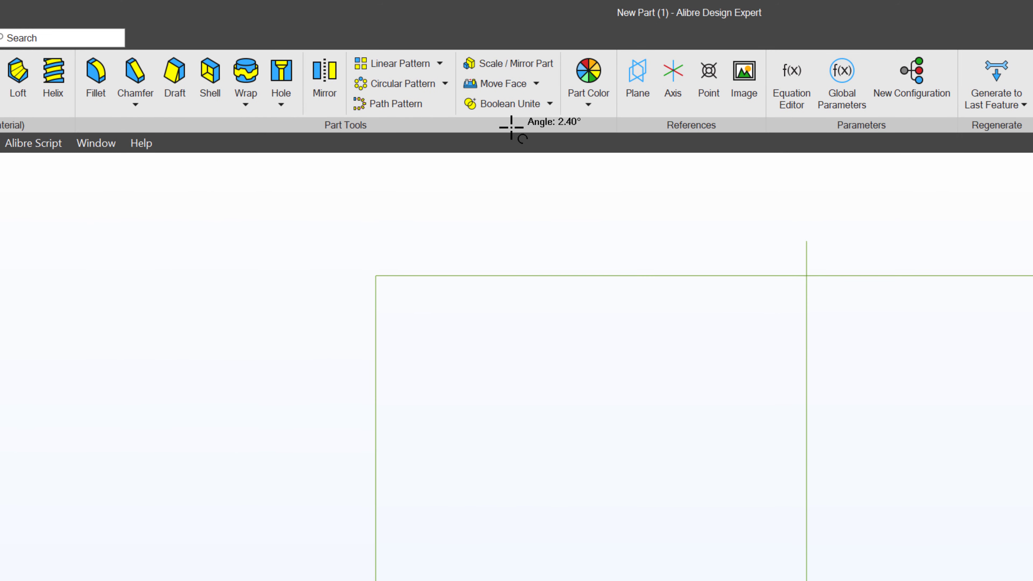
- Start a Boolean Unite in the new part and insert one copy of Section Video Version
{"action": "left_click", "coordinate": [514, 107]}
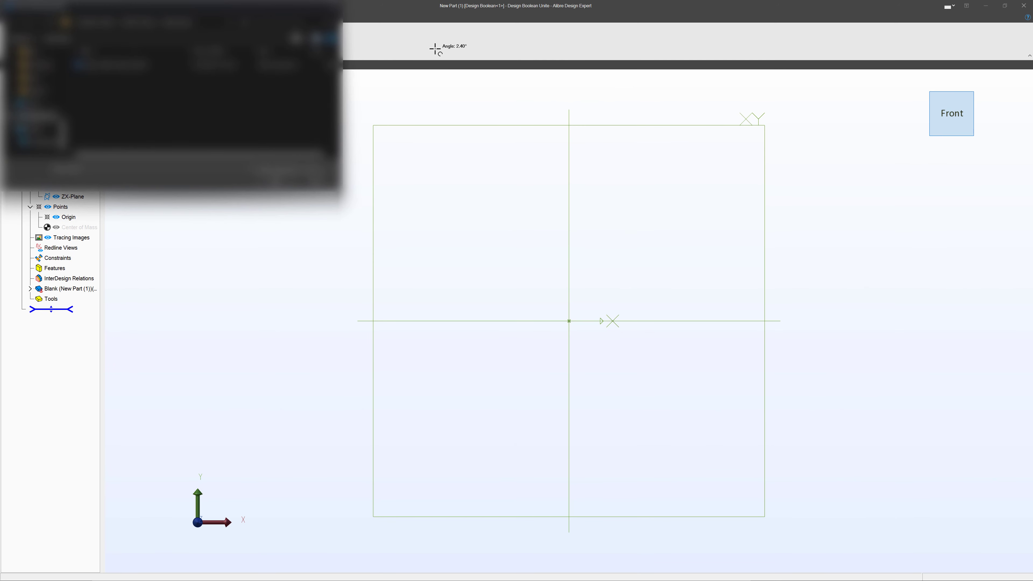
{"action": "left_click", "coordinate": [114, 64]}
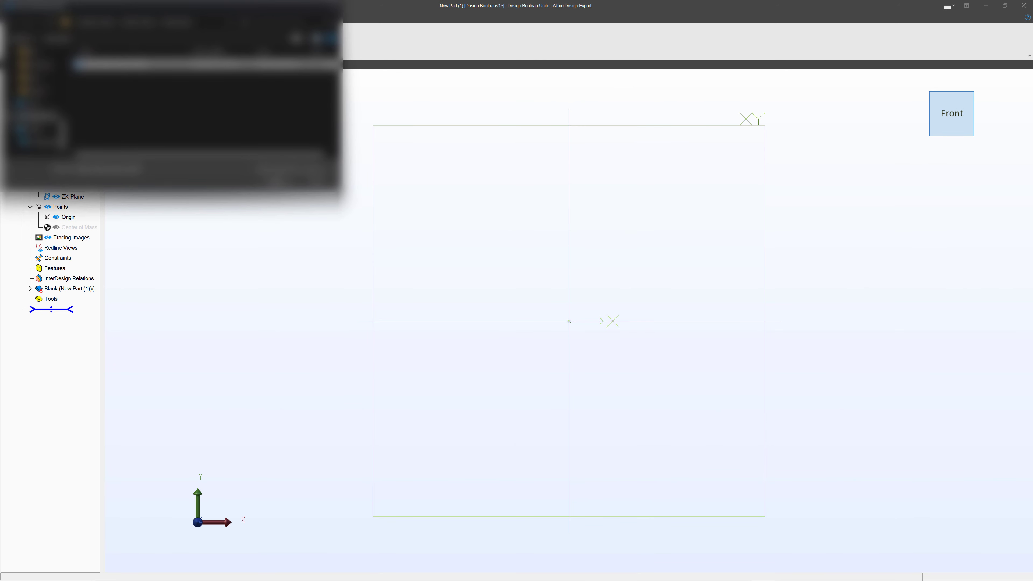
{"action": "left_click", "coordinate": [277, 182]}
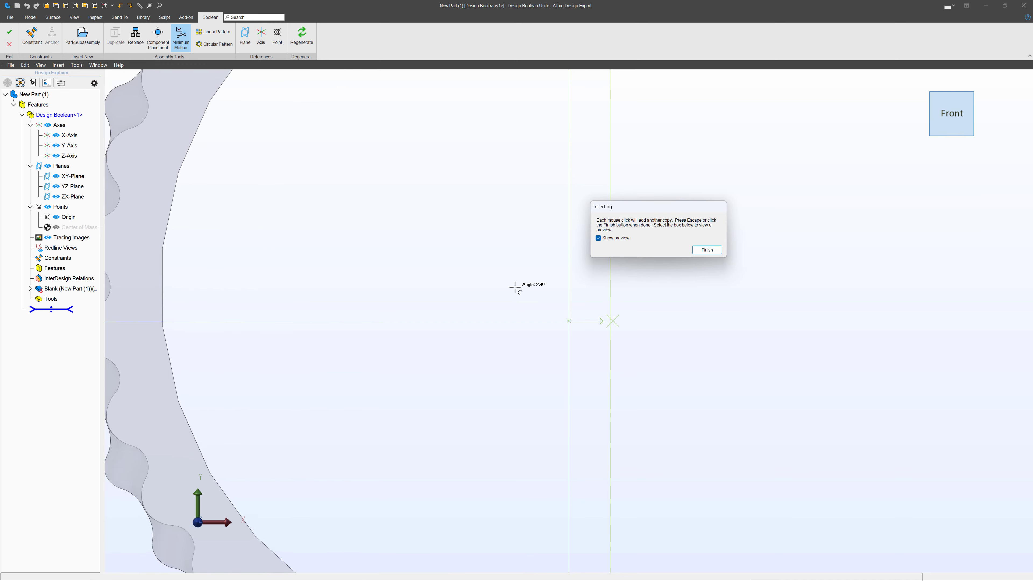
{"action": "left_click", "coordinate": [544, 254]}
{"action": "left_click", "coordinate": [718, 249]}
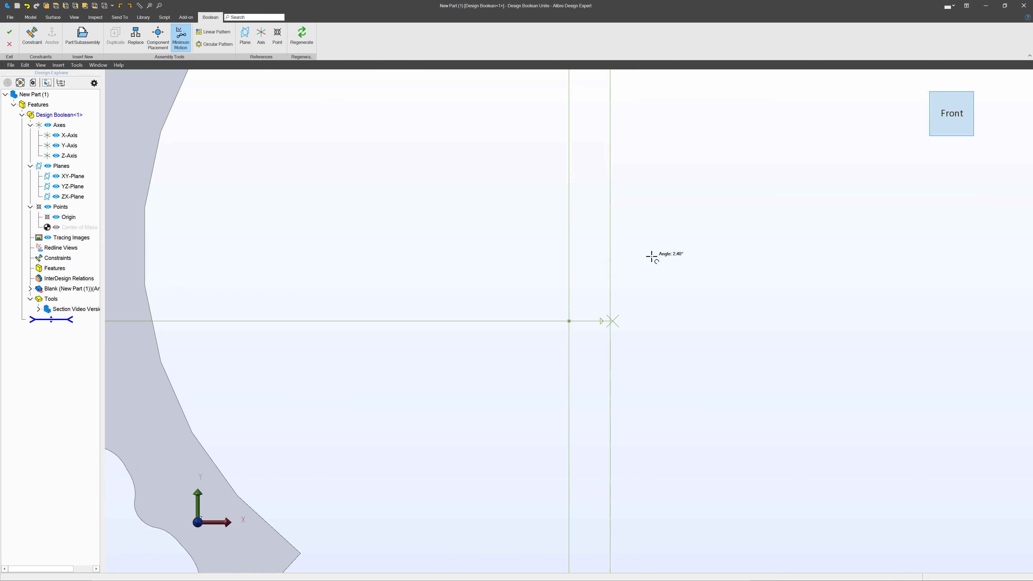
- Constrain the inserted section's front trimmed side face coincident with the Y-Axis
{"action": "scroll", "coordinate": [651, 257], "scroll_direction": "down", "scroll_amount": 3}
{"action": "mouse_move", "coordinate": [613, 288]}
{"action": "middle_mouse_down"}
{"action": "mouse_move", "coordinate": [599, 297]}
{"action": "mouse_move", "coordinate": [615, 286]}
{"action": "mouse_move", "coordinate": [606, 293]}
{"action": "mouse_move", "coordinate": [606, 283]}
{"action": "middle_mouse_up"}
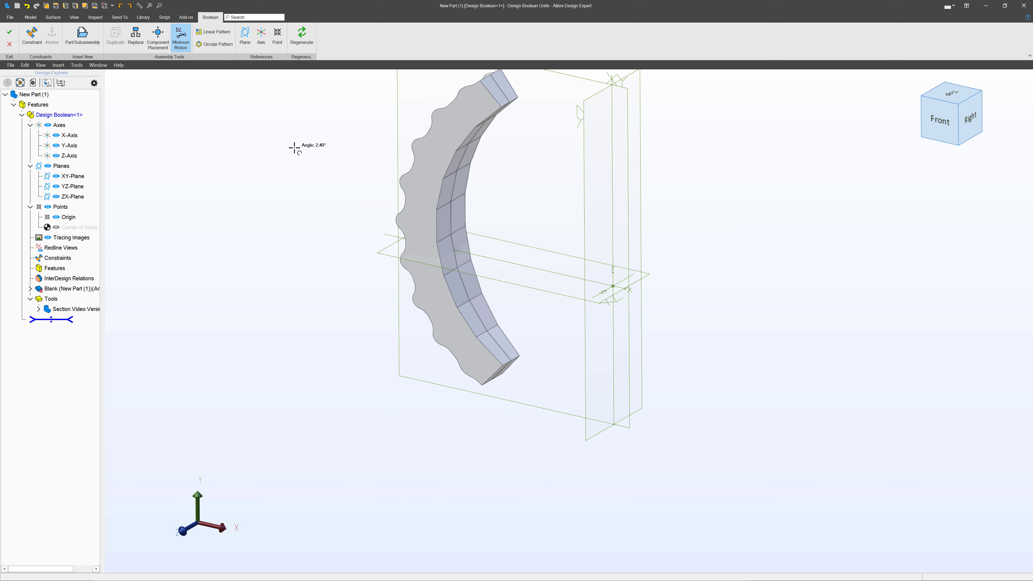
{"action": "left_click", "coordinate": [406, 179]}
{"action": "left_click", "coordinate": [30, 37]}
{"action": "left_click", "coordinate": [419, 170]}
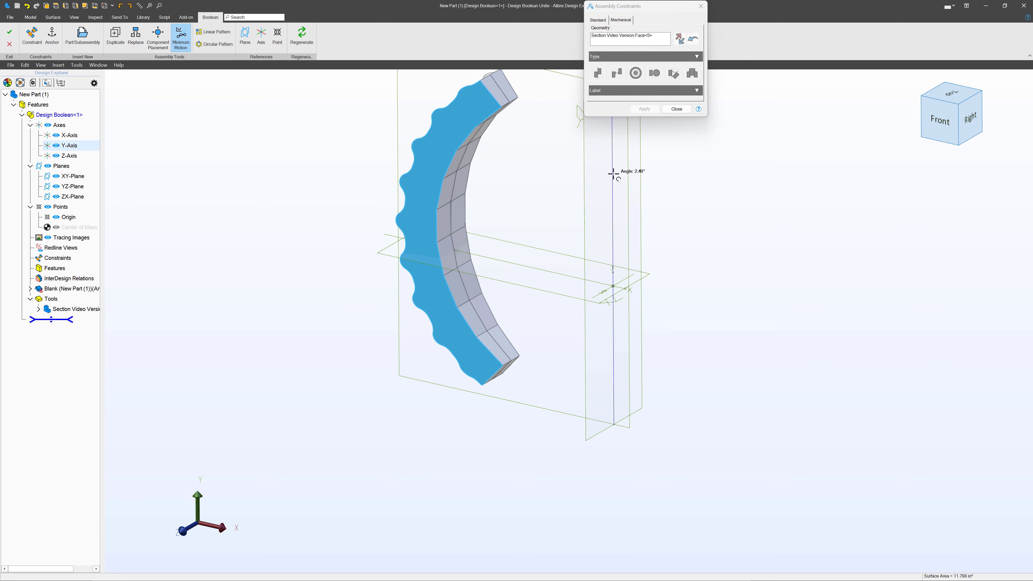
{"action": "left_click", "coordinate": [613, 174]}
{"action": "left_click", "coordinate": [639, 108]}
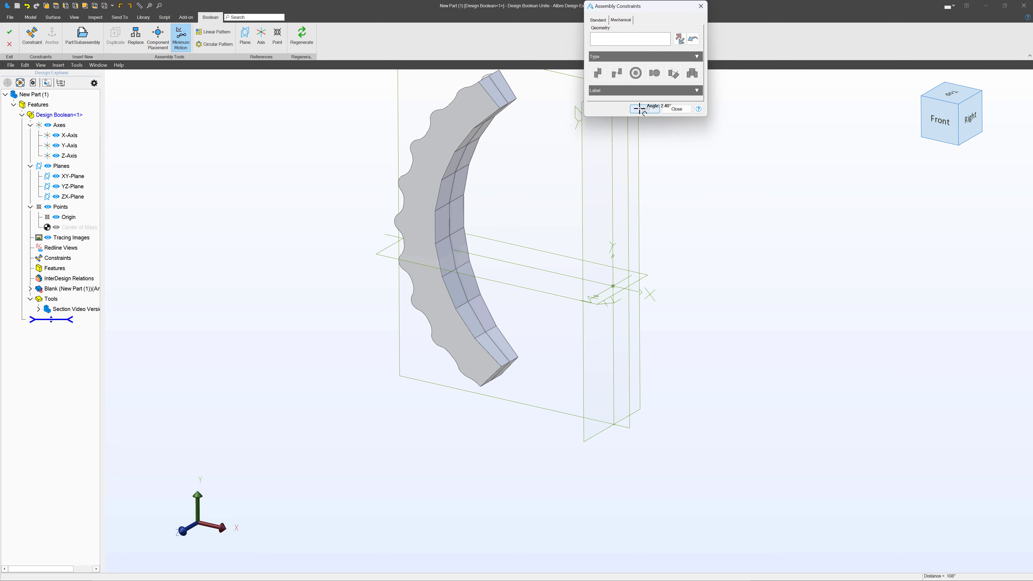
- Constrain the section's opposite trimmed side face coincident with the Y-Axis
{"action": "middle_click_drag", "start_coordinate": [646, 171], "coordinate": [572, 228]}
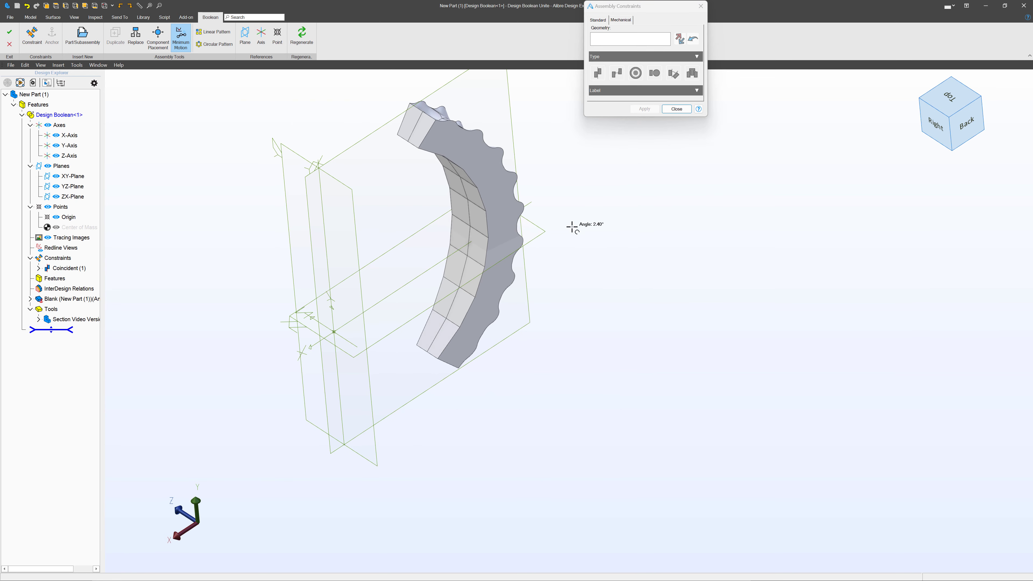
{"action": "left_click", "coordinate": [492, 183]}
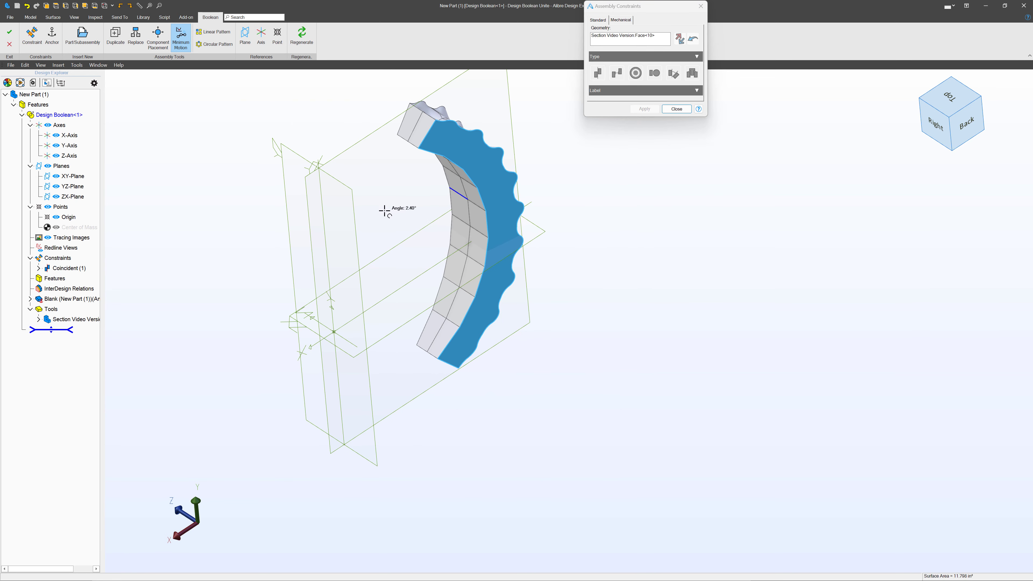
{"action": "left_click", "coordinate": [326, 217]}
{"action": "left_click", "coordinate": [638, 110]}
- Constrain the middle edge on the section's upper end face coincident with the XY-Plane
{"action": "left_click_drag", "start_coordinate": [503, 246], "coordinate": [348, 170]}
{"action": "left_click", "coordinate": [347, 170]}
{"action": "left_click", "coordinate": [417, 154]}
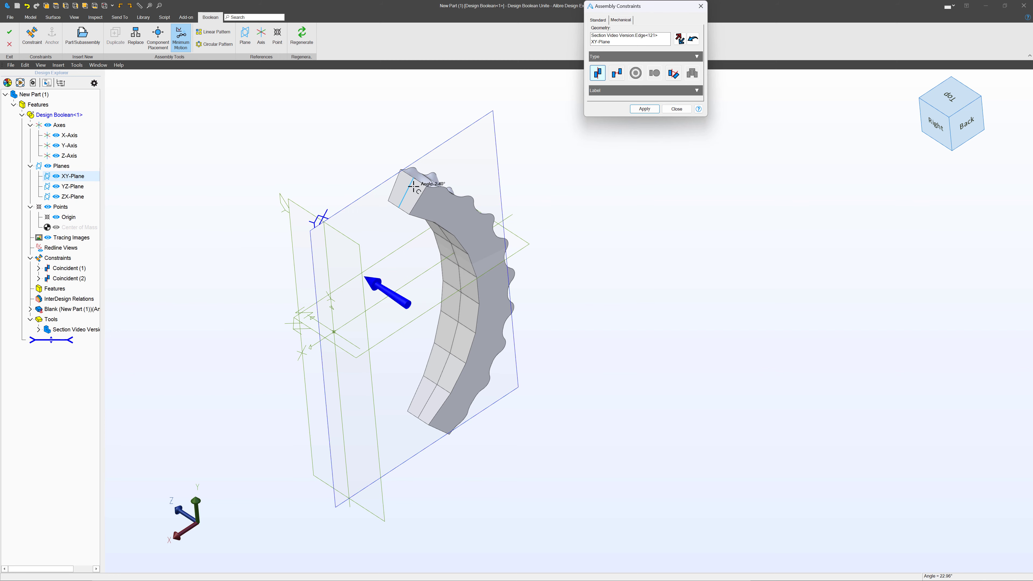
{"action": "left_click", "coordinate": [644, 108]}
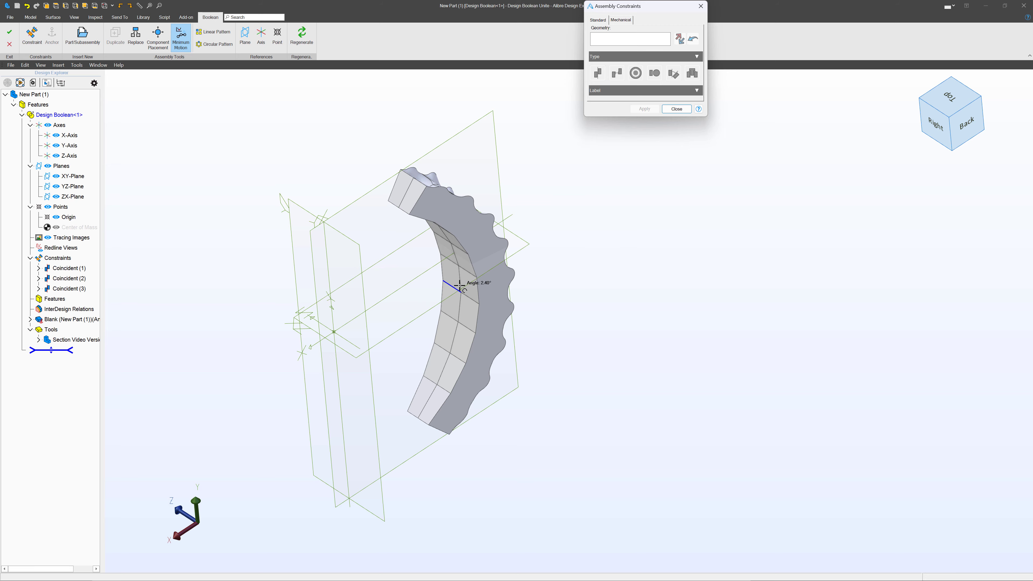
- Constrain the short cross edge at the middle of the section's inner face coincident with the ZX-Plane and finish constraining
{"action": "middle_click_drag", "start_coordinate": [458, 285], "coordinate": [457, 261]}
{"action": "left_click_drag", "start_coordinate": [456, 260], "coordinate": [420, 257]}
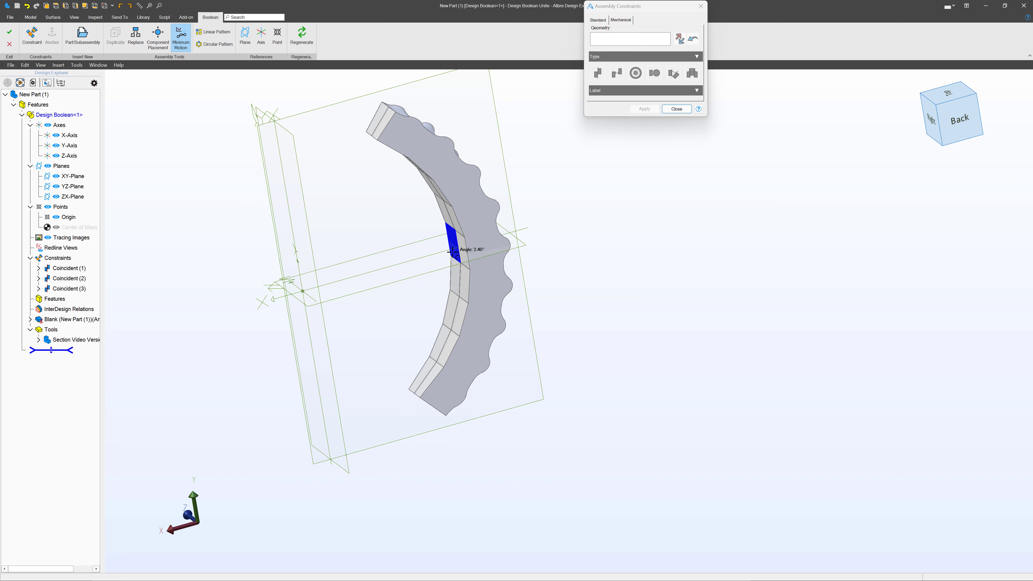
{"action": "scroll", "coordinate": [456, 269], "scroll_direction": "up", "scroll_amount": 3}
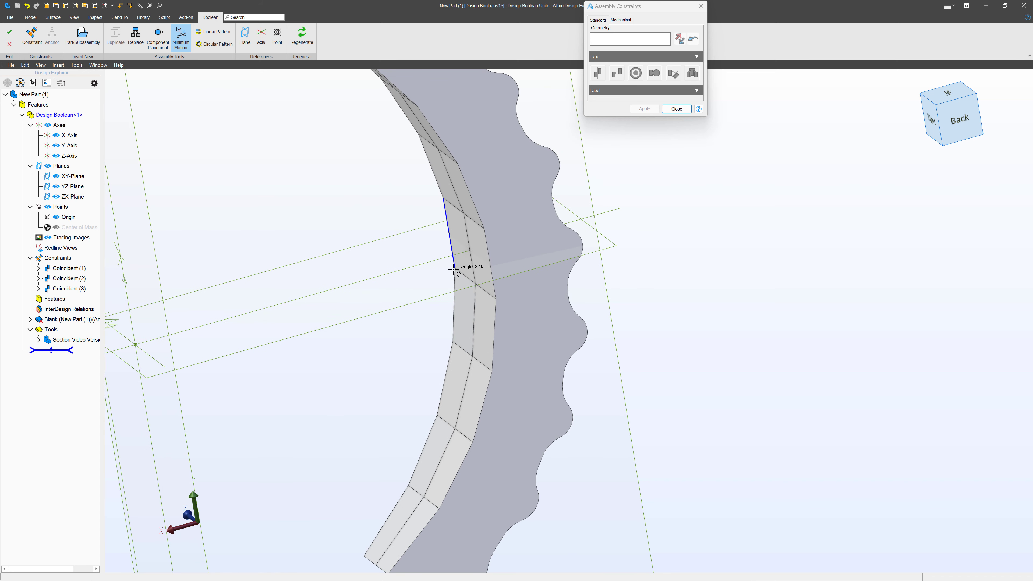
{"action": "left_click", "coordinate": [456, 268]}
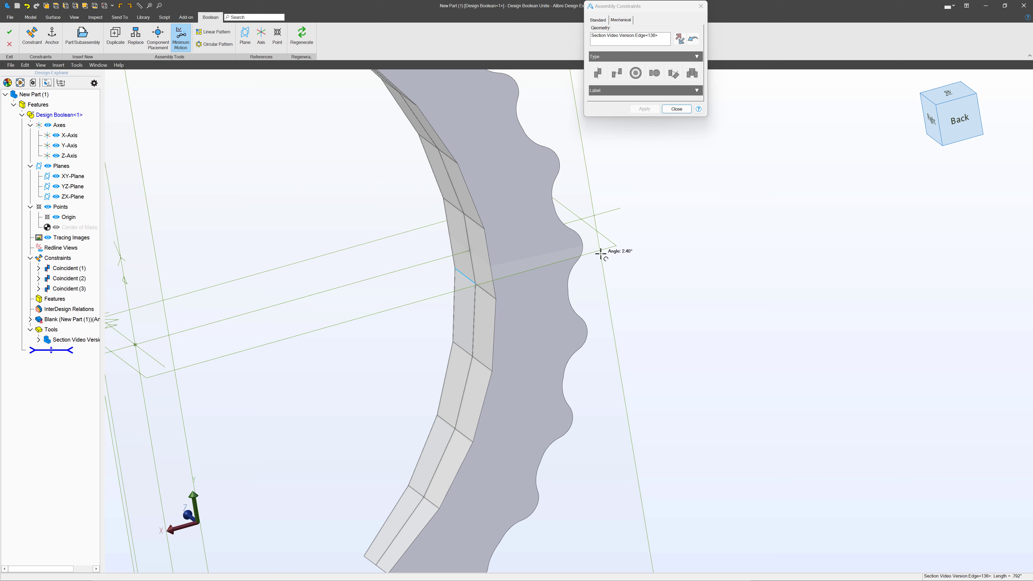
{"action": "left_click", "coordinate": [599, 250]}
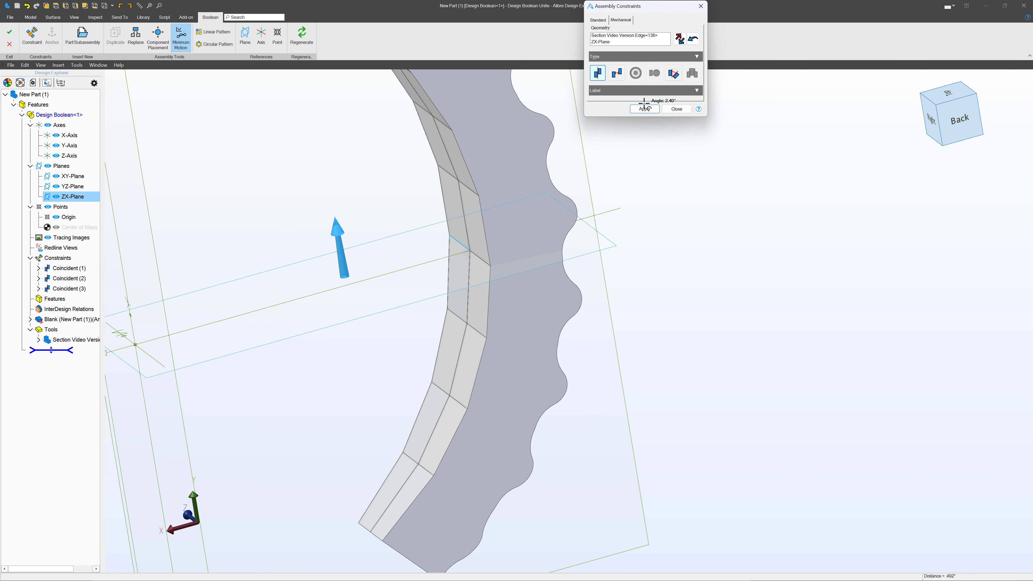
{"action": "left_click", "coordinate": [644, 109]}
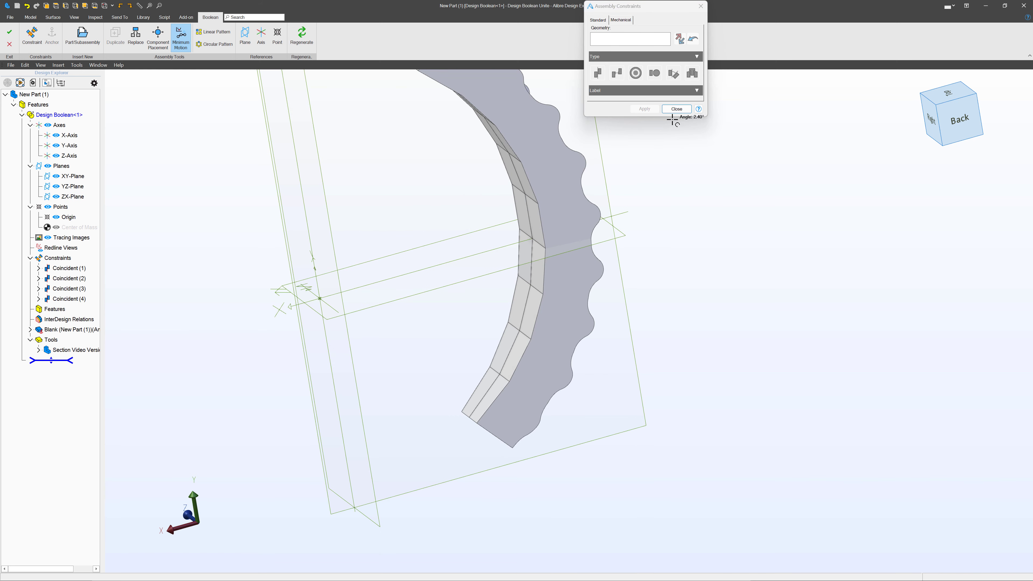
{"action": "left_click", "coordinate": [676, 108]}
- Create a circular pattern of the inserted section around the Y-Axis with 2 instances at an 18° angle
{"action": "middle_click_drag", "start_coordinate": [673, 116], "coordinate": [572, 240]}
{"action": "scroll", "coordinate": [650, 147], "scroll_direction": "up", "scroll_amount": 4}
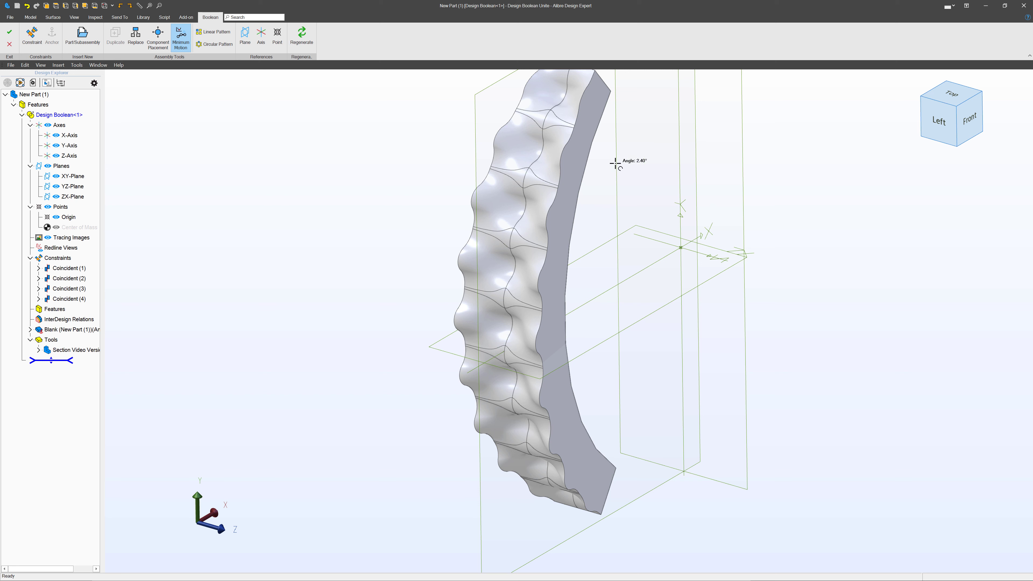
{"action": "left_click", "coordinate": [580, 140]}
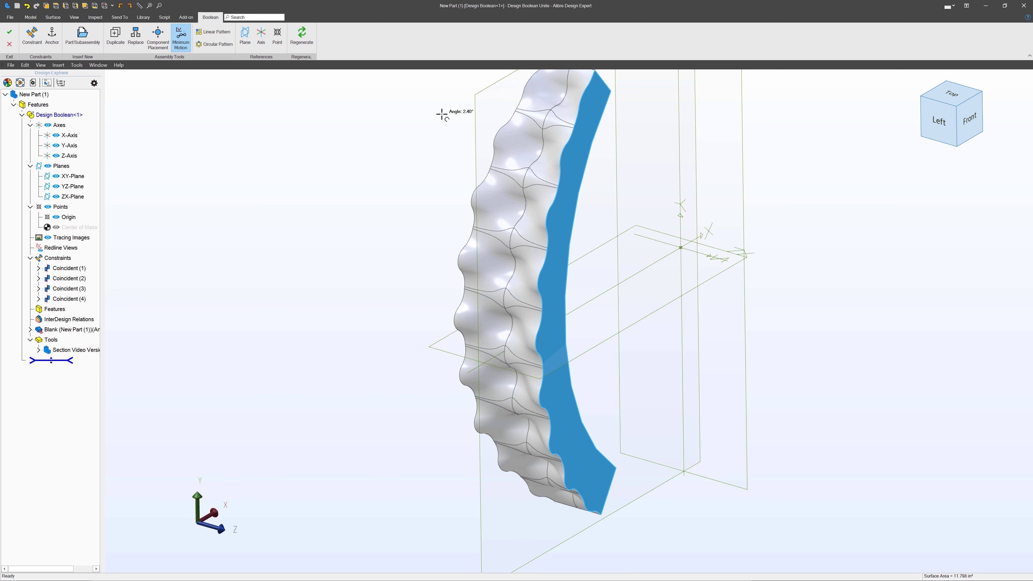
{"action": "left_click", "coordinate": [279, 133]}
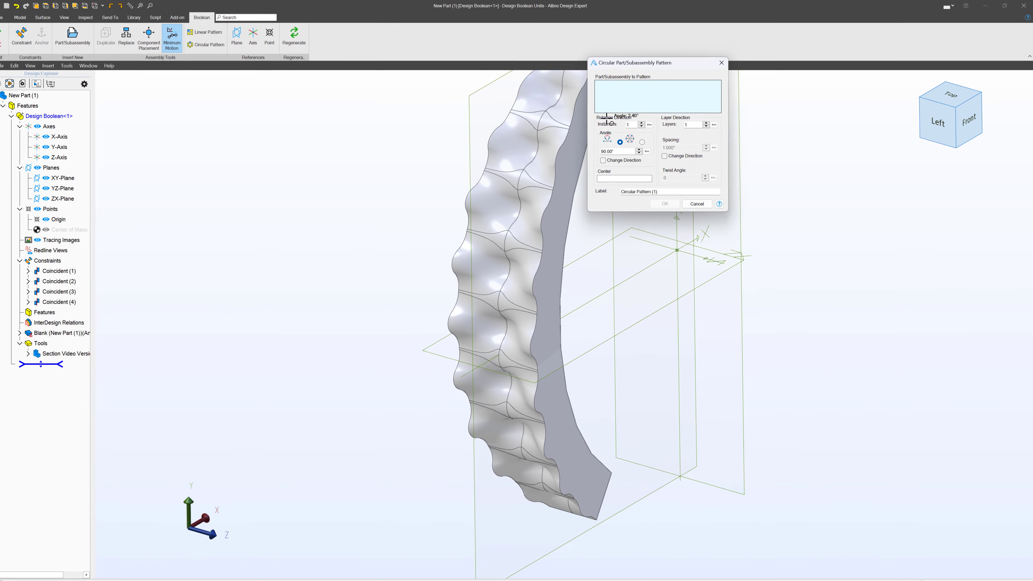
{"action": "left_click", "coordinate": [402, 283]}
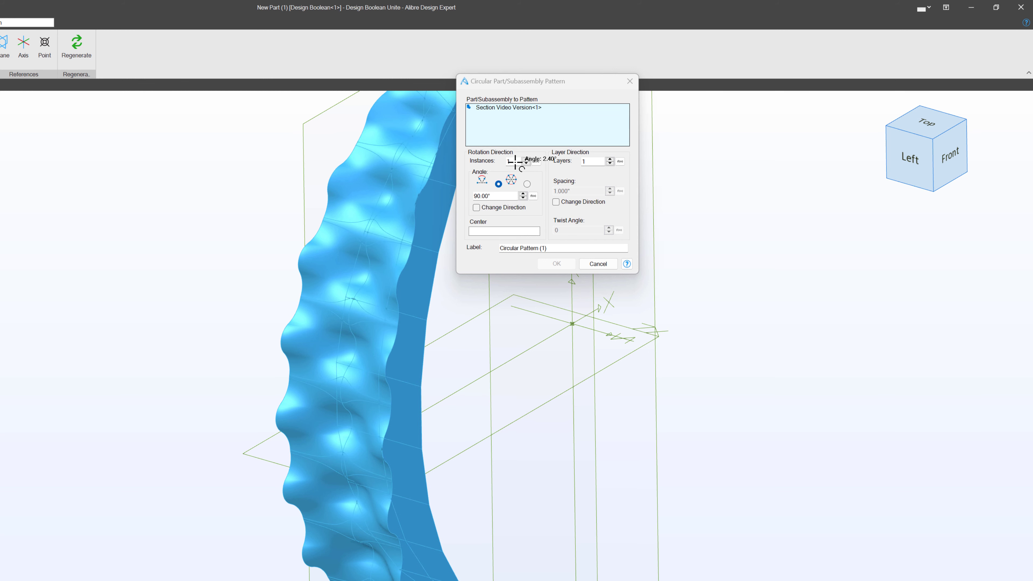
{"action": "left_click", "coordinate": [526, 159]}
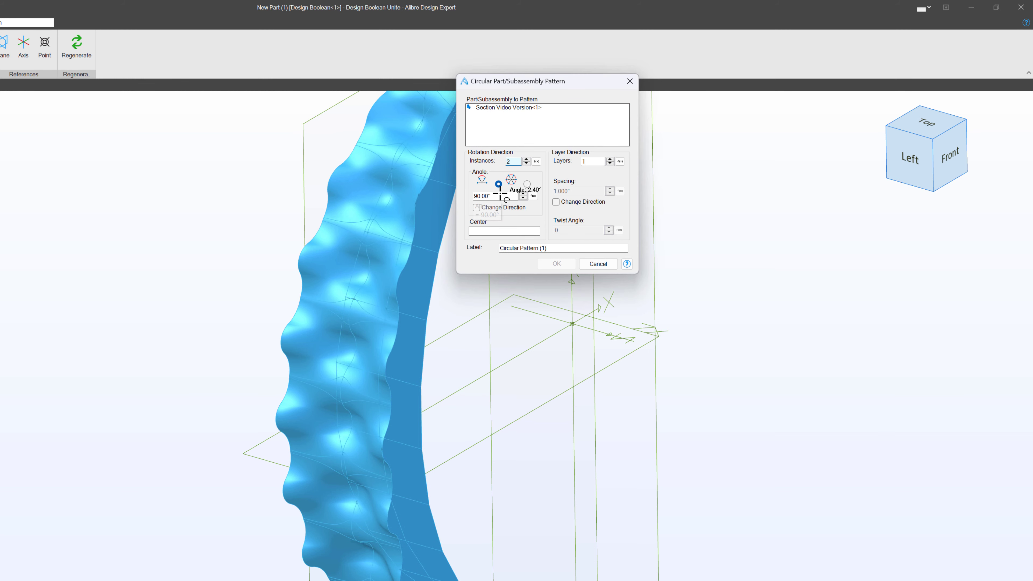
{"action": "key", "text": "Tab"}
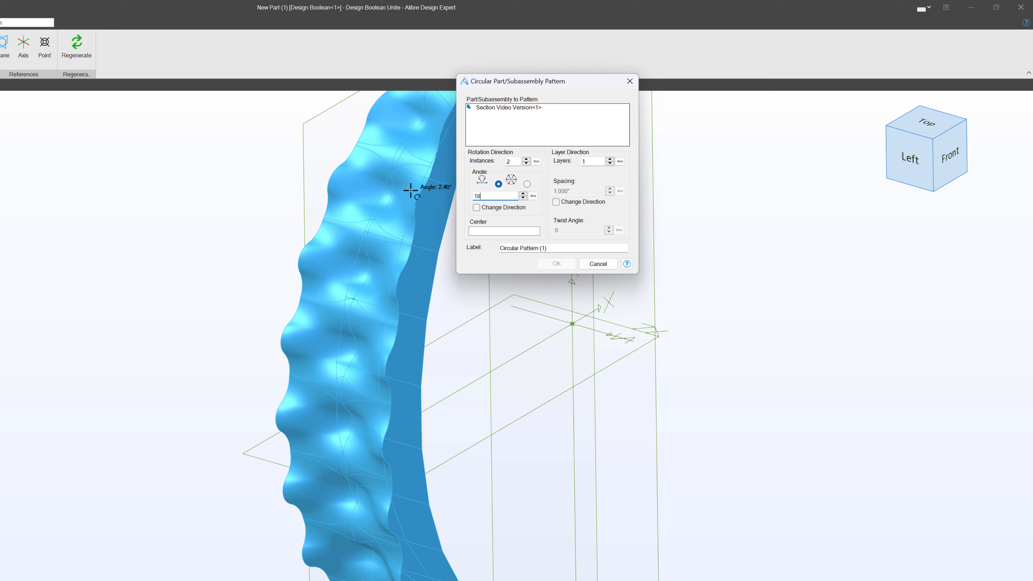
{"action": "left_click", "coordinate": [483, 230]}
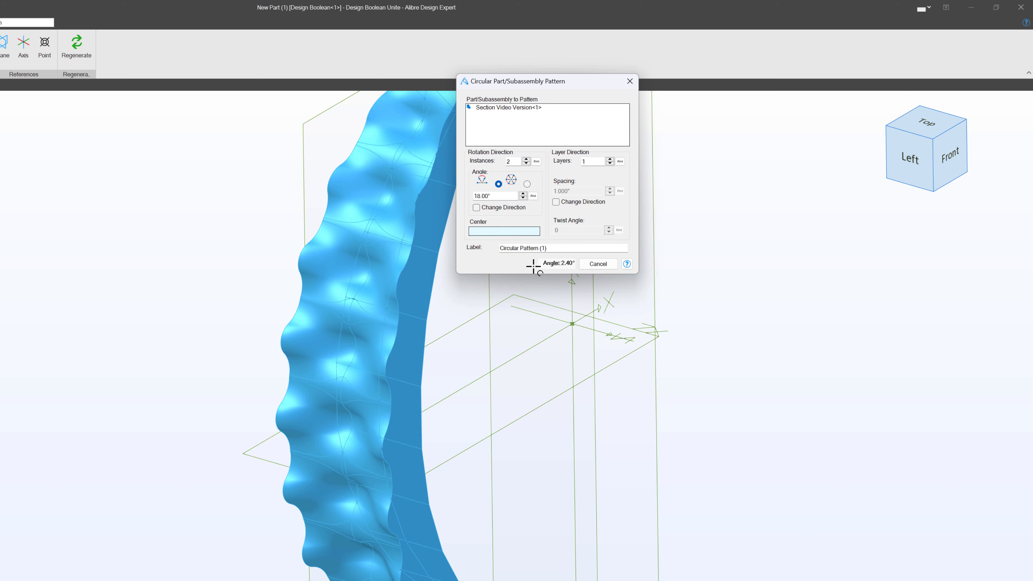
{"action": "left_click", "coordinate": [571, 307]}
{"action": "scroll", "coordinate": [269, 376], "scroll_direction": "down", "scroll_amount": 3}
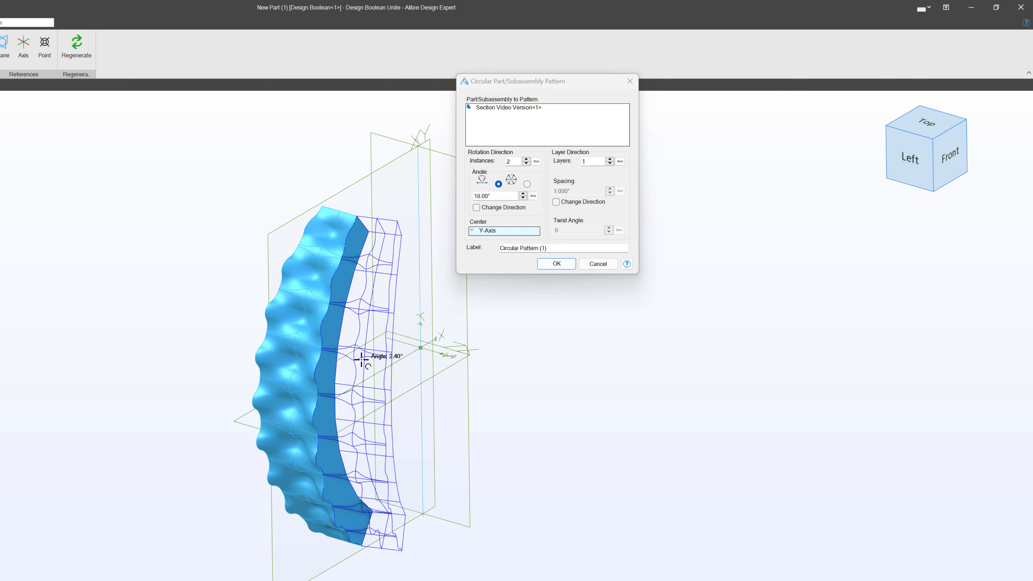
{"action": "scroll", "coordinate": [363, 360], "scroll_direction": "up", "scroll_amount": 2}
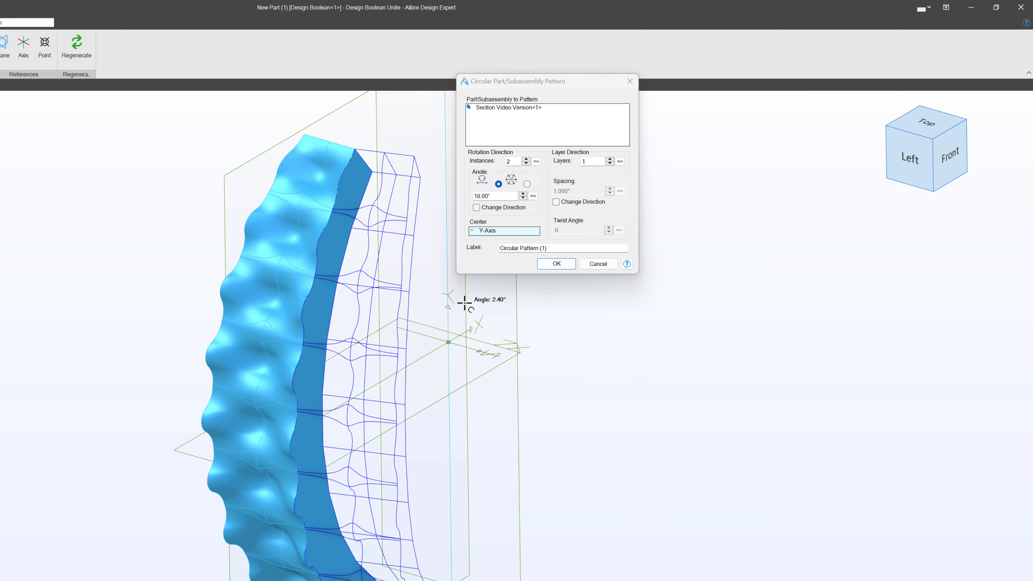
{"action": "left_click", "coordinate": [555, 262]}
- Edit the circular pattern to 20 instances at 18° and inspect the full ring of sections
{"action": "middle_click_drag", "start_coordinate": [528, 274], "coordinate": [569, 275]}
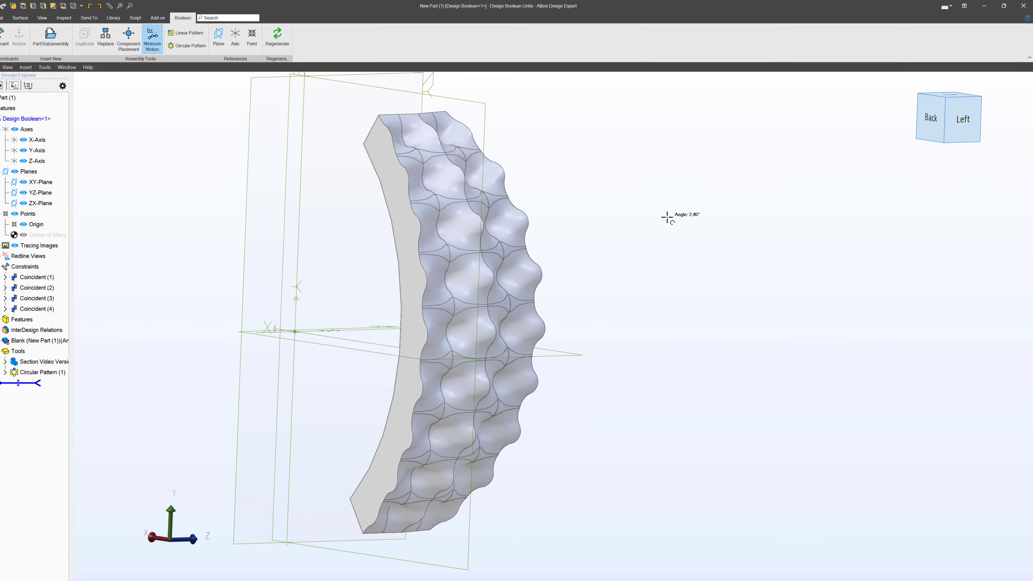
{"action": "middle_click_drag", "start_coordinate": [667, 218], "coordinate": [667, 221]}
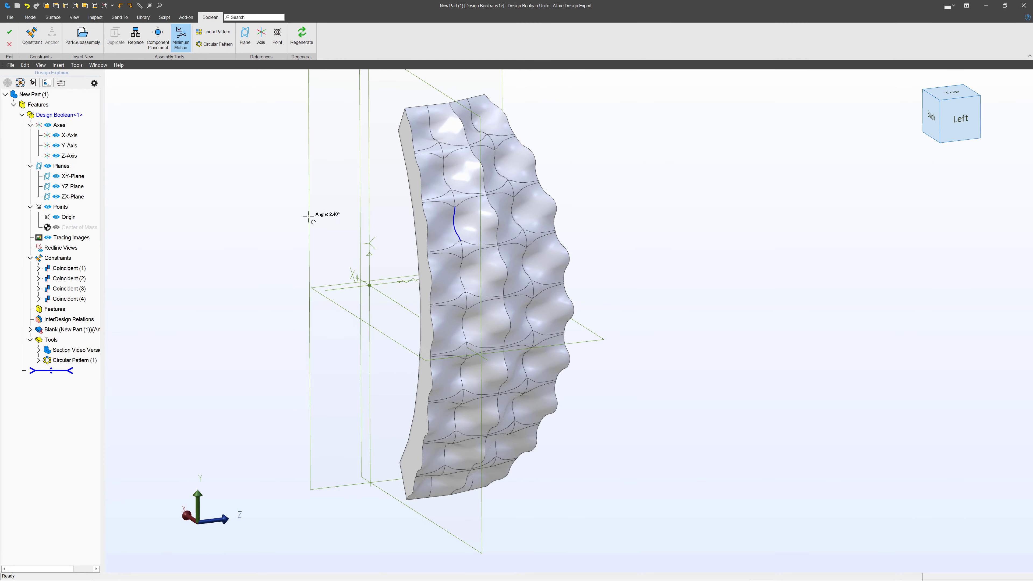
{"action": "right_click", "coordinate": [32, 372]}
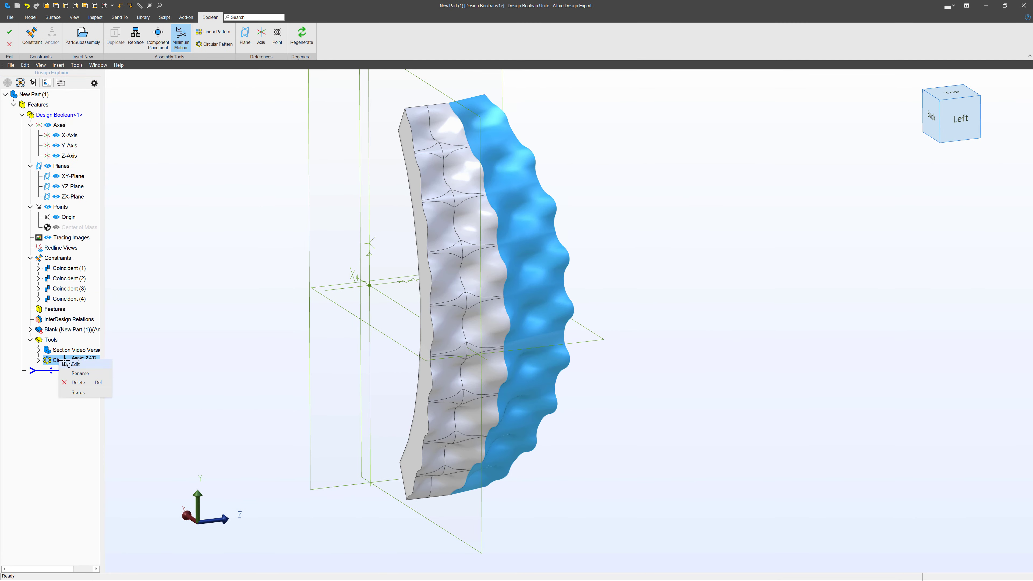
{"action": "left_click", "coordinate": [70, 364]}
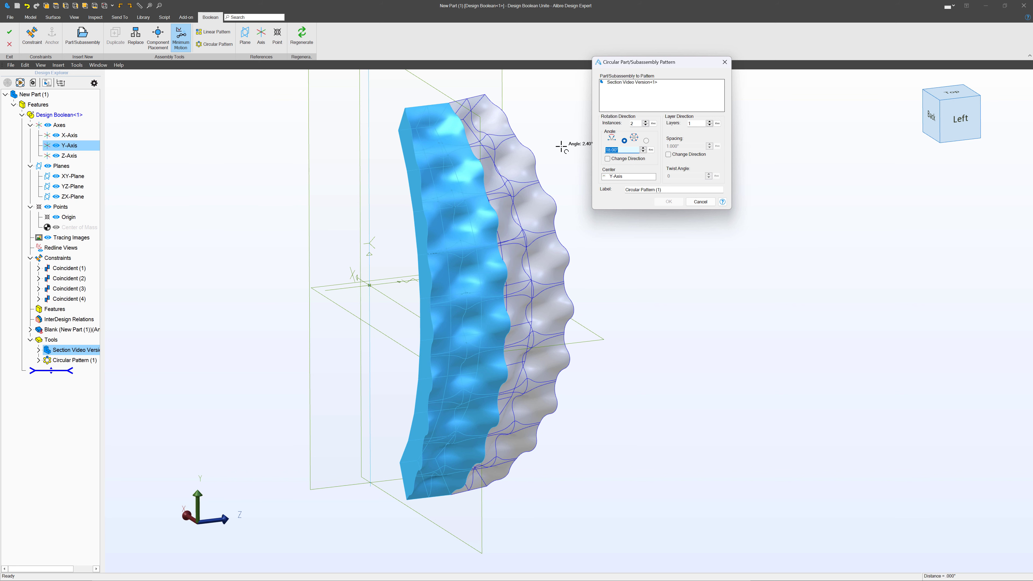
{"action": "type", "text": "18"}
{"action": "left_click", "coordinate": [648, 104]}
{"action": "middle_click_drag", "start_coordinate": [503, 175], "coordinate": [477, 259]}
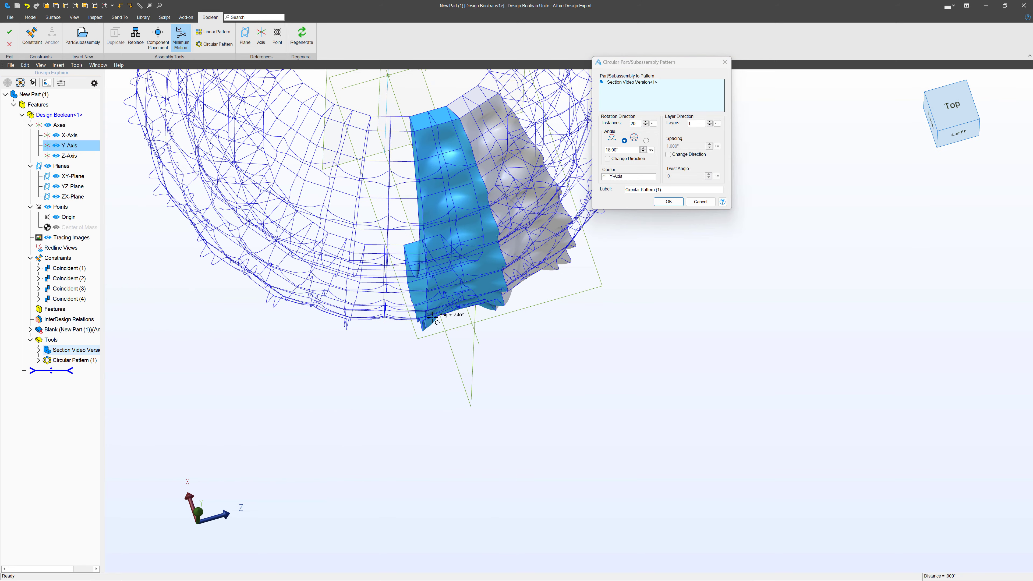
{"action": "left_click", "coordinate": [668, 201]}
{"action": "middle_click_drag", "start_coordinate": [593, 309], "coordinate": [599, 293]}
{"action": "scroll", "coordinate": [555, 286], "scroll_direction": "down", "scroll_amount": 4}
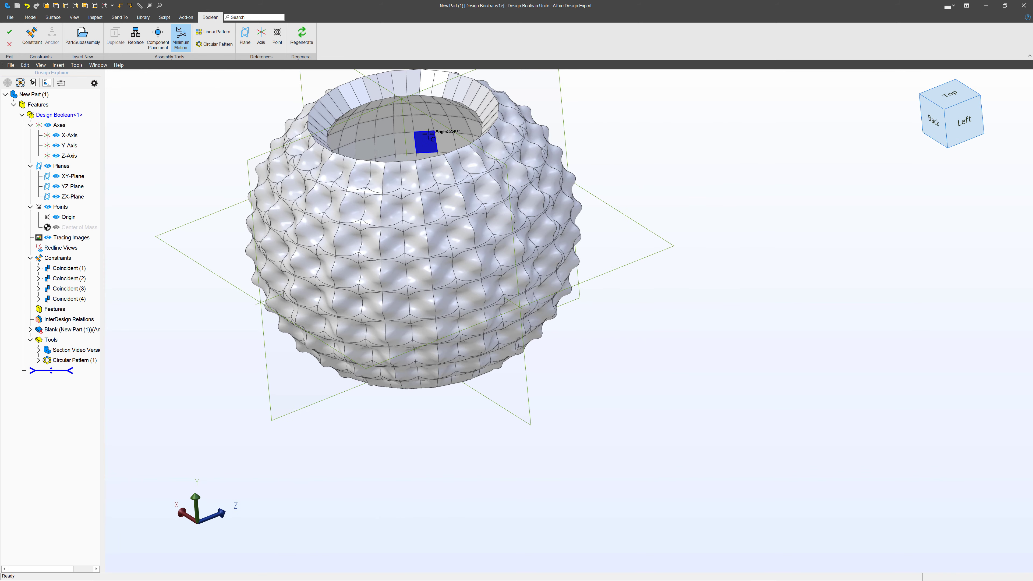
{"action": "scroll", "coordinate": [427, 129], "scroll_direction": "up", "scroll_amount": 3}
{"action": "scroll", "coordinate": [521, 194], "scroll_direction": "down", "scroll_amount": 1}
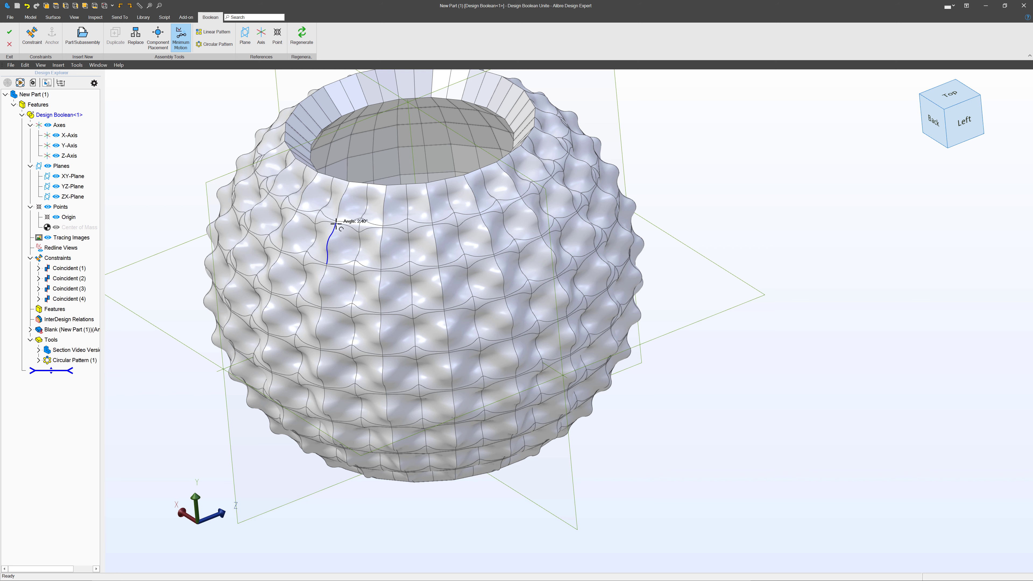
- Reduce the circular pattern to 2 instances, keeping the 18° angle
{"action": "right_click", "coordinate": [73, 360]}
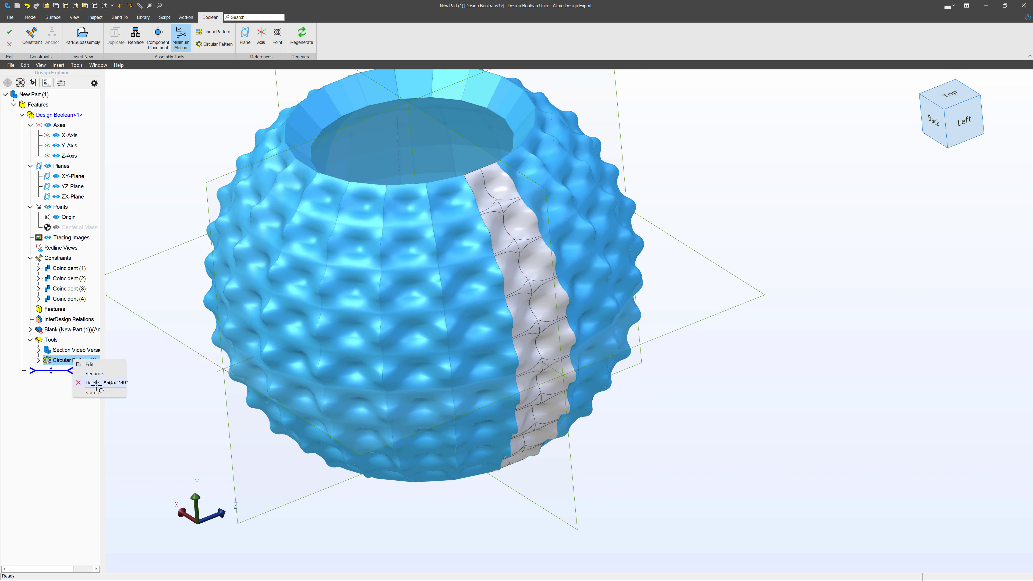
{"action": "left_click", "coordinate": [89, 365]}
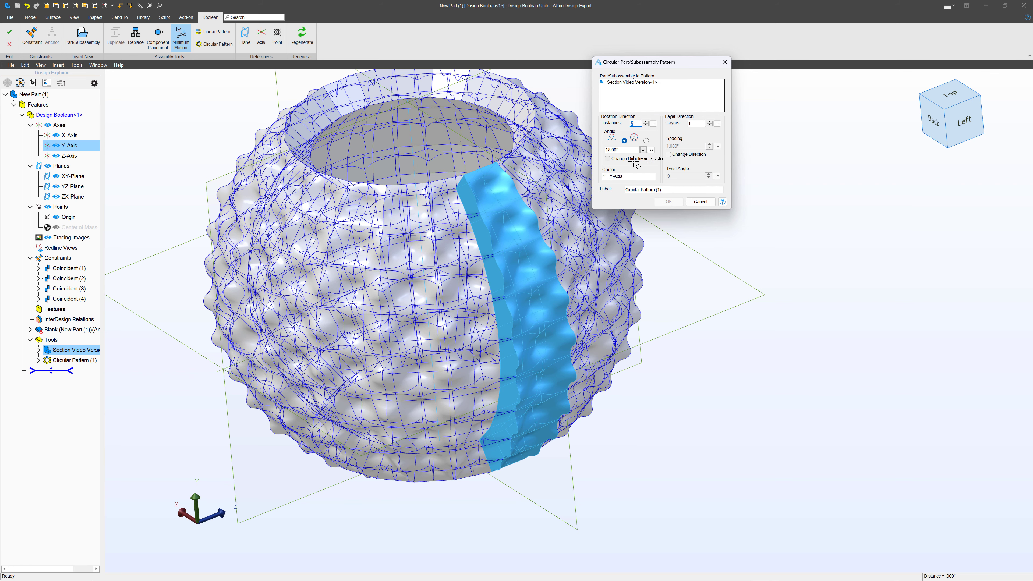
{"action": "left_click", "coordinate": [628, 150]}
{"action": "left_click", "coordinate": [669, 201]}
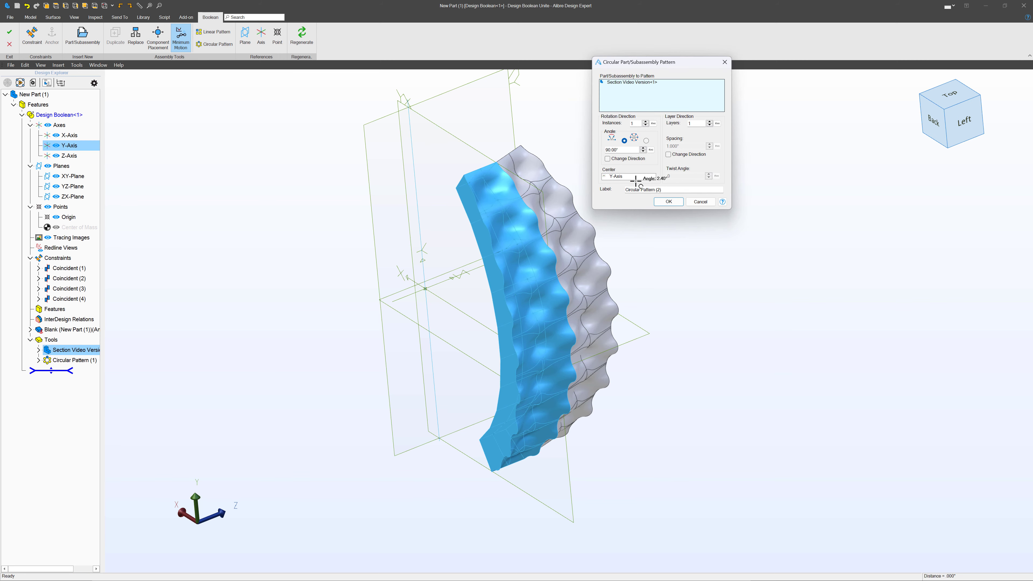
- Create a second circular pattern of the section around the Y-Axis with 2 instances at 18° in the reversed direction
{"action": "left_click", "coordinate": [645, 121]}
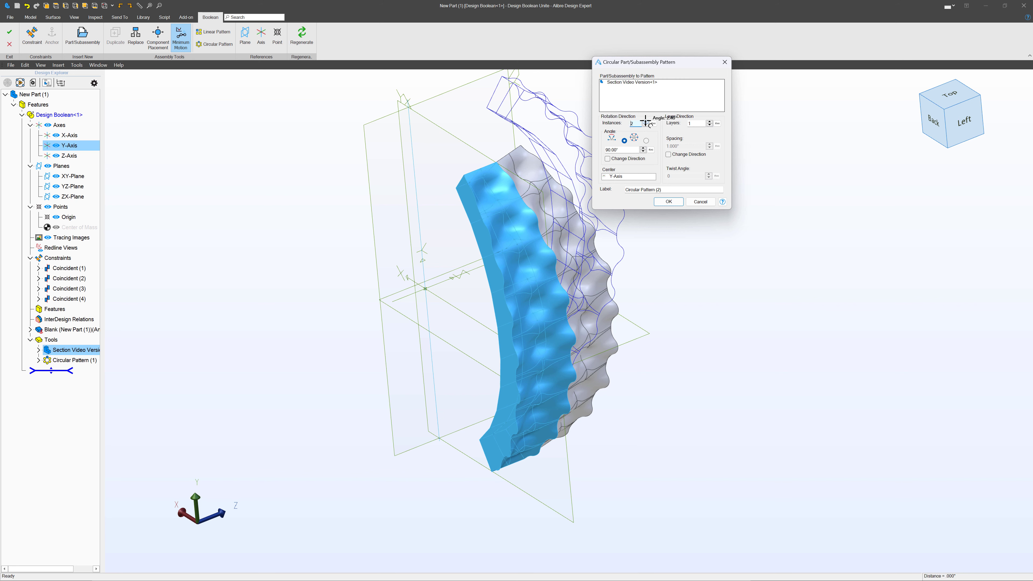
{"action": "left_click_drag", "start_coordinate": [629, 150], "coordinate": [586, 147]}
{"action": "key", "text": "Tab"}
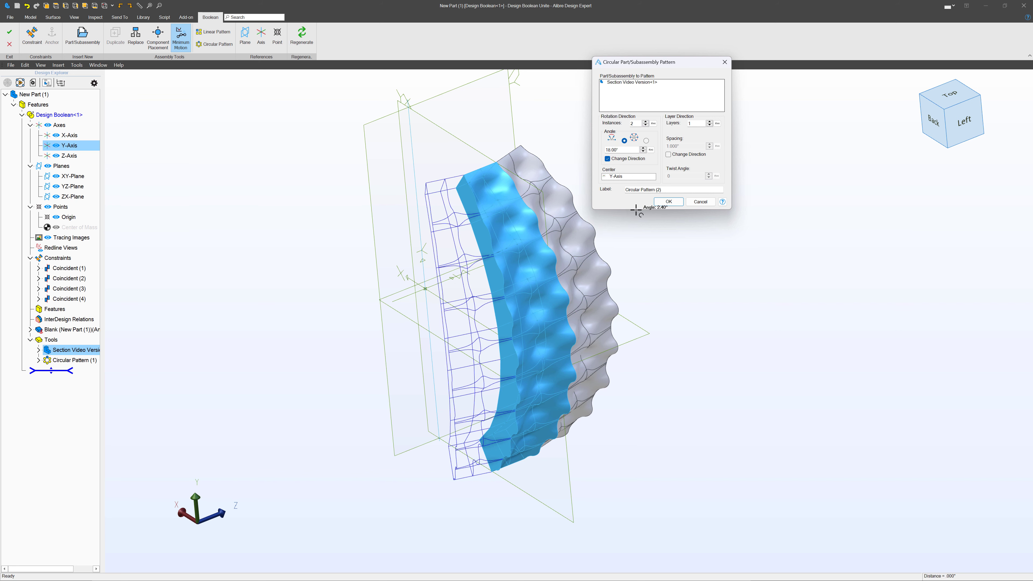
{"action": "left_click", "coordinate": [670, 202]}
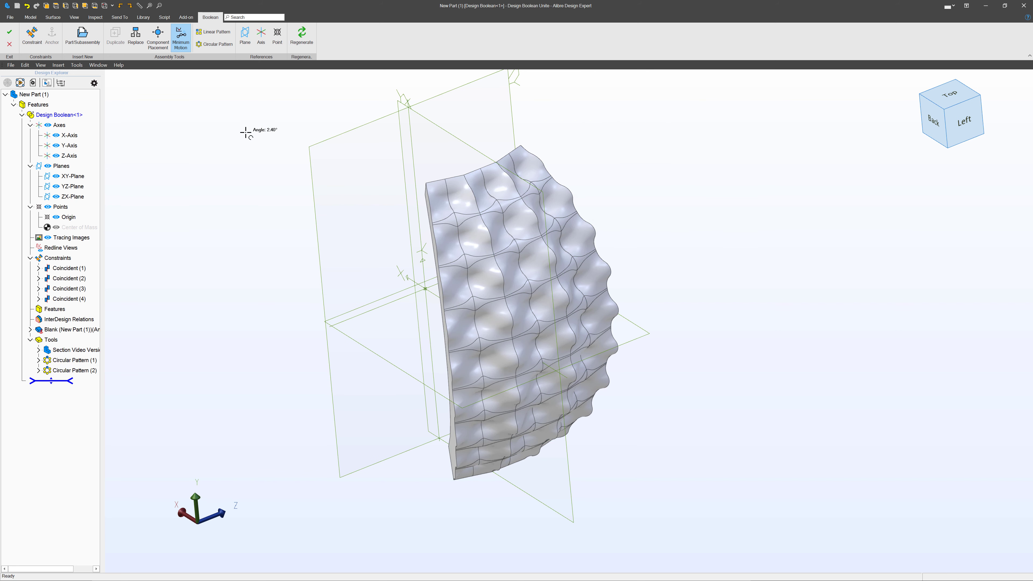
- Complete the Boolean Unite to merge the section and its two patterned copies into one body
{"action": "left_click", "coordinate": [9, 30]}
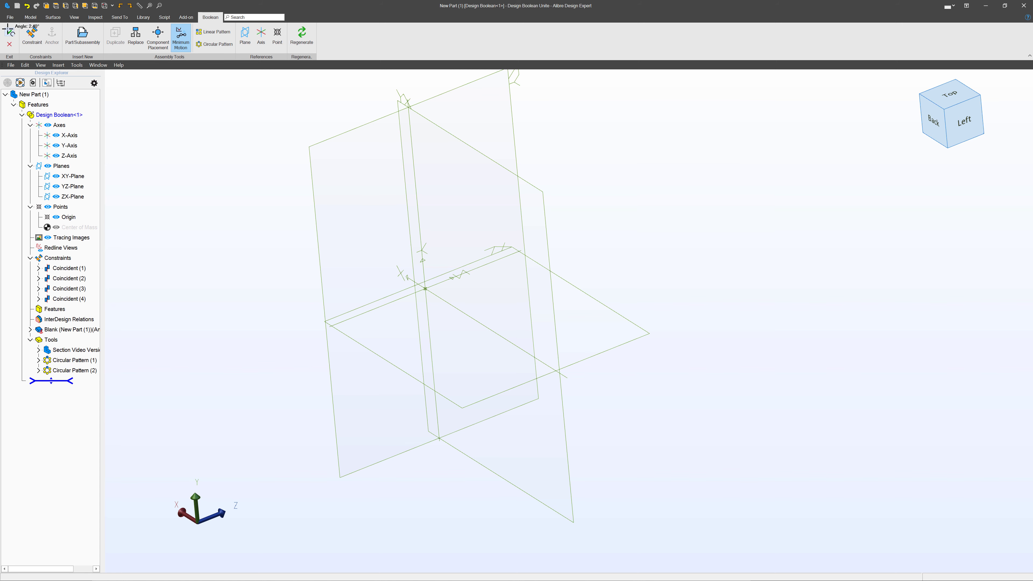
{"action": "left_click", "coordinate": [264, 170]}
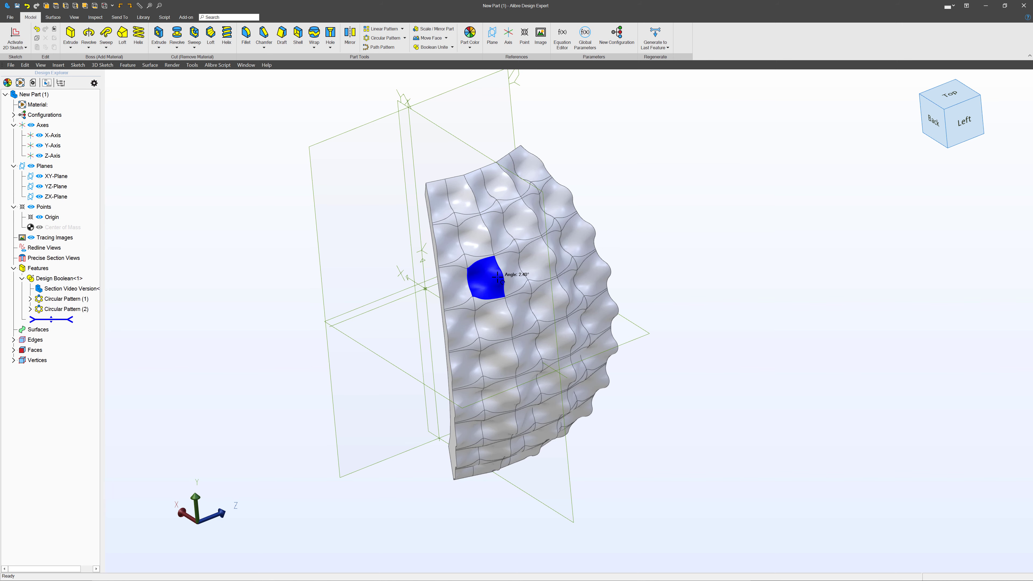
{"action": "mouse_move", "coordinate": [484, 275]}
{"action": "middle_mouse_down"}
{"action": "mouse_move", "coordinate": [537, 272]}
{"action": "mouse_move", "coordinate": [484, 276]}
{"action": "mouse_move", "coordinate": [496, 264]}
{"action": "middle_mouse_up"}
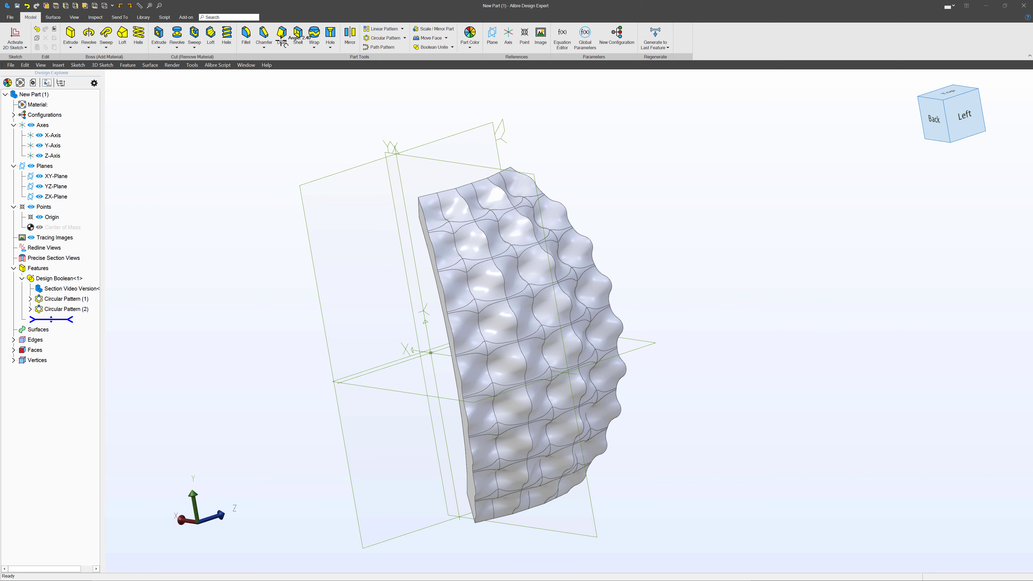
- Chamfer both seam edges between the united sections with an equal distance of .125" and tangent propagation
{"action": "left_click", "coordinate": [257, 28]}
{"action": "scroll", "coordinate": [460, 169], "scroll_direction": "up", "scroll_amount": 5}
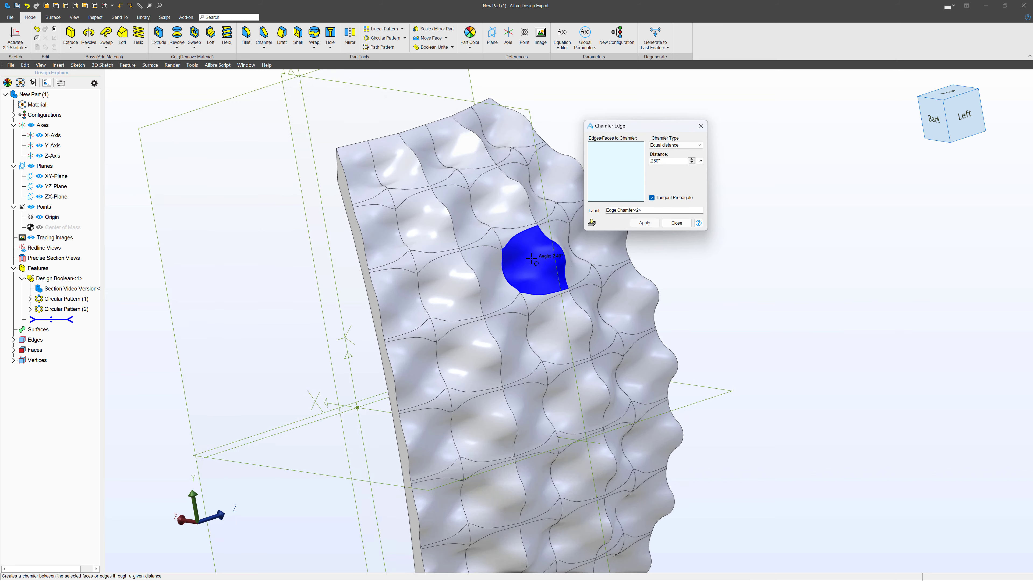
{"action": "left_click", "coordinate": [362, 117]}
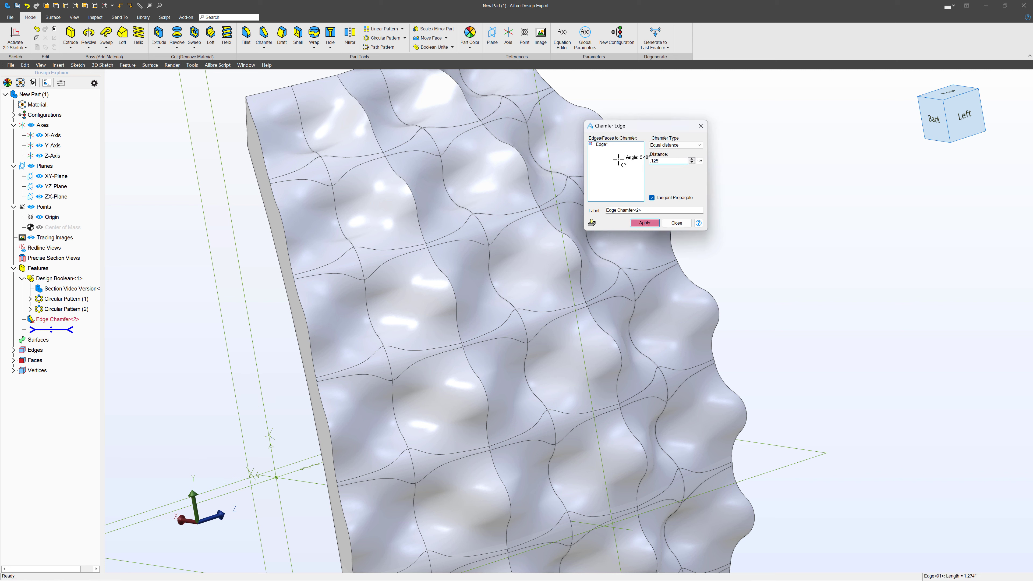
{"action": "left_click", "coordinate": [605, 168]}
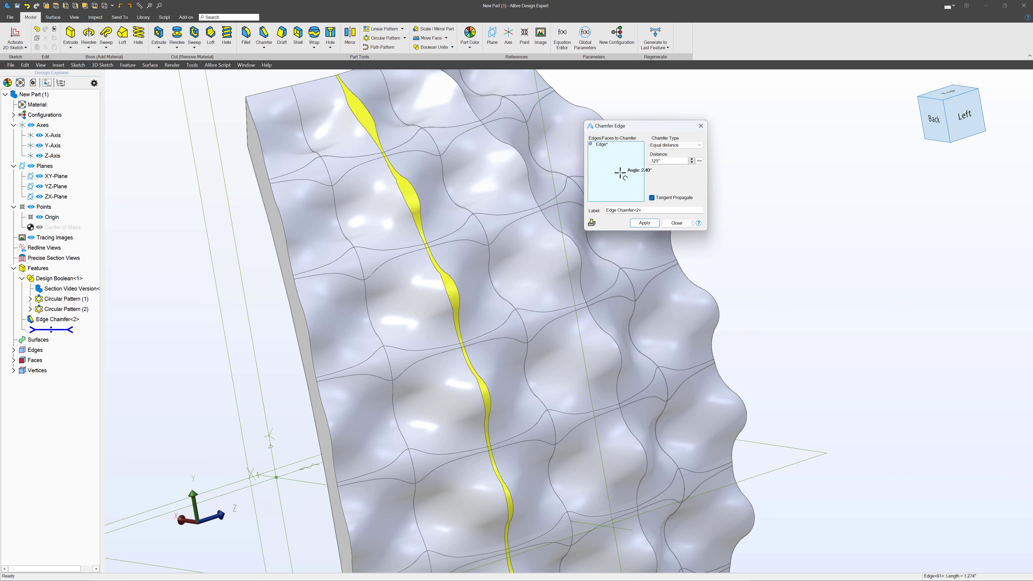
{"action": "scroll", "coordinate": [415, 206], "scroll_direction": "down", "scroll_amount": 1}
{"action": "left_click", "coordinate": [503, 175]}
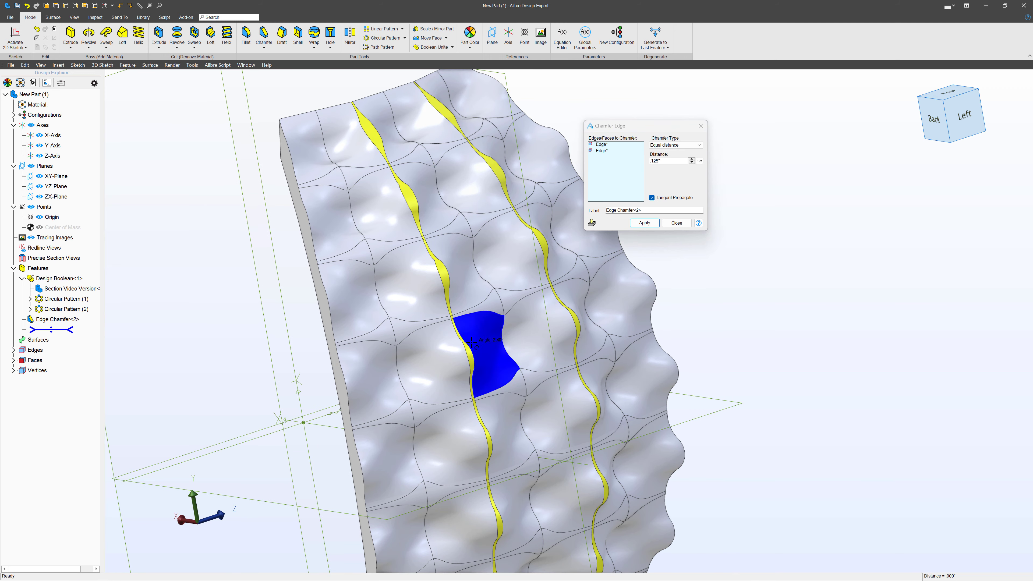
{"action": "scroll", "coordinate": [470, 342], "scroll_direction": "down", "scroll_amount": 2}
{"action": "scroll", "coordinate": [471, 342], "scroll_direction": "up", "scroll_amount": 2}
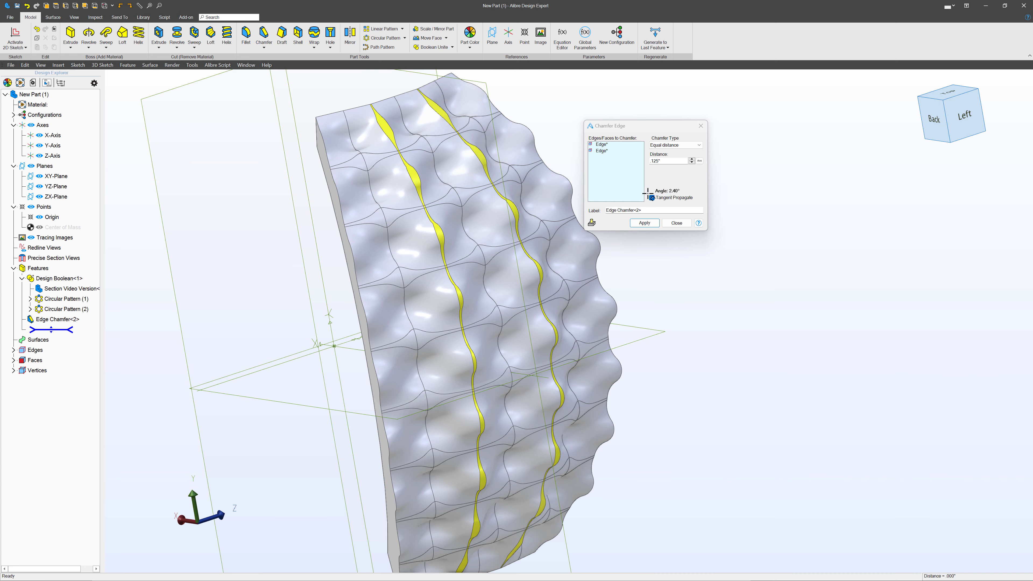
{"action": "left_click", "coordinate": [645, 223]}
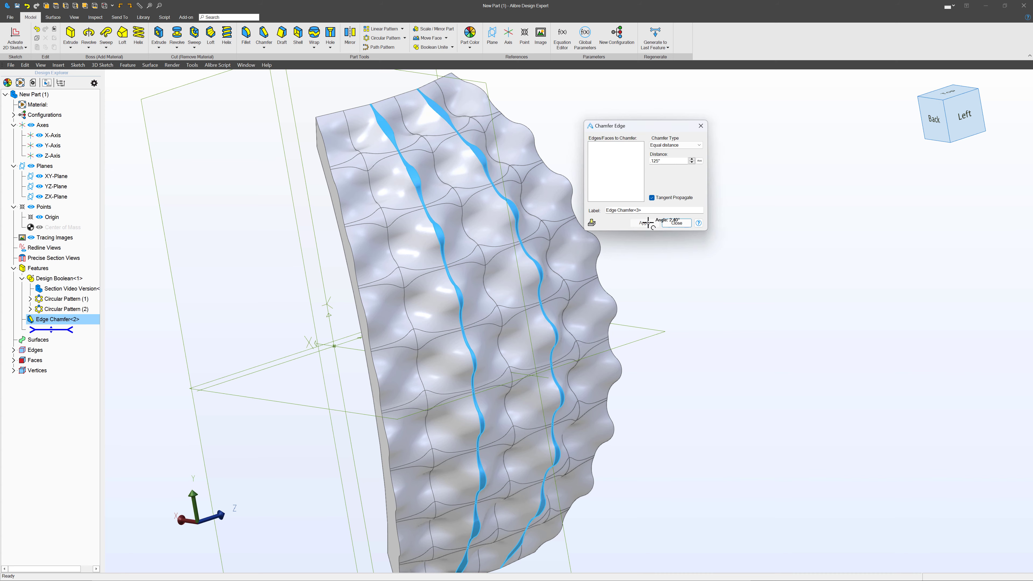
{"action": "left_click", "coordinate": [684, 223]}
- Insert a reference plane through the Y-Axis, angled 9° from the XY-Plane in the reversed direction
{"action": "middle_click_drag", "start_coordinate": [656, 270], "coordinate": [516, 199]}
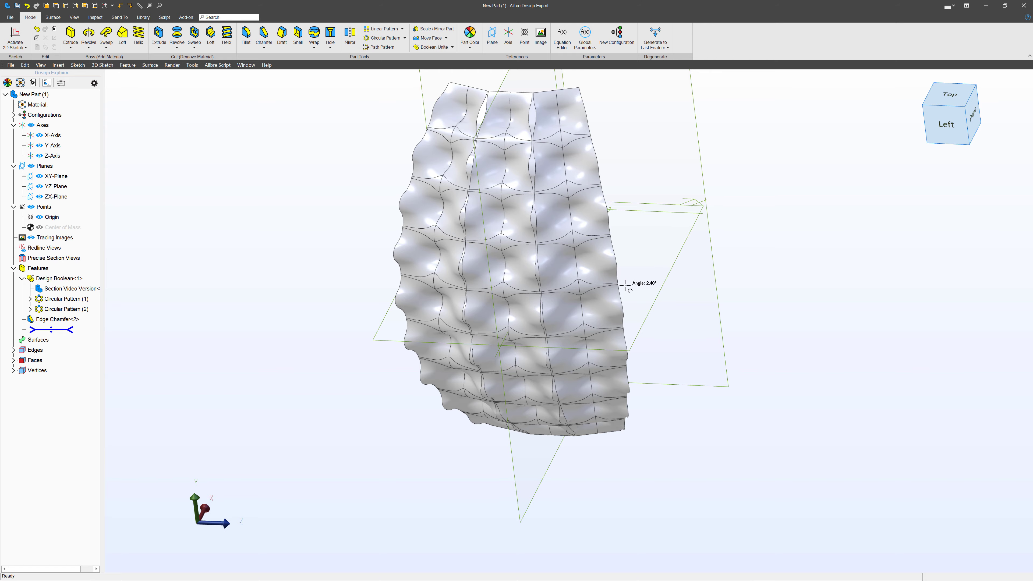
{"action": "scroll", "coordinate": [607, 309], "scroll_direction": "down", "scroll_amount": 2}
{"action": "scroll", "coordinate": [587, 99], "scroll_direction": "up", "scroll_amount": 5}
{"action": "scroll", "coordinate": [543, 175], "scroll_direction": "down", "scroll_amount": 2}
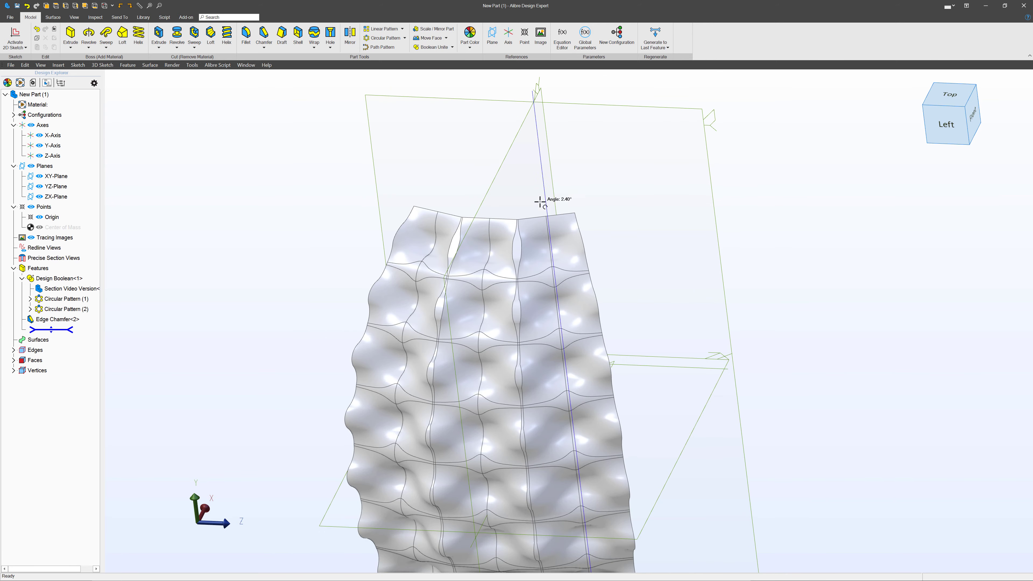
{"action": "middle_click_drag", "start_coordinate": [543, 235], "coordinate": [523, 115]}
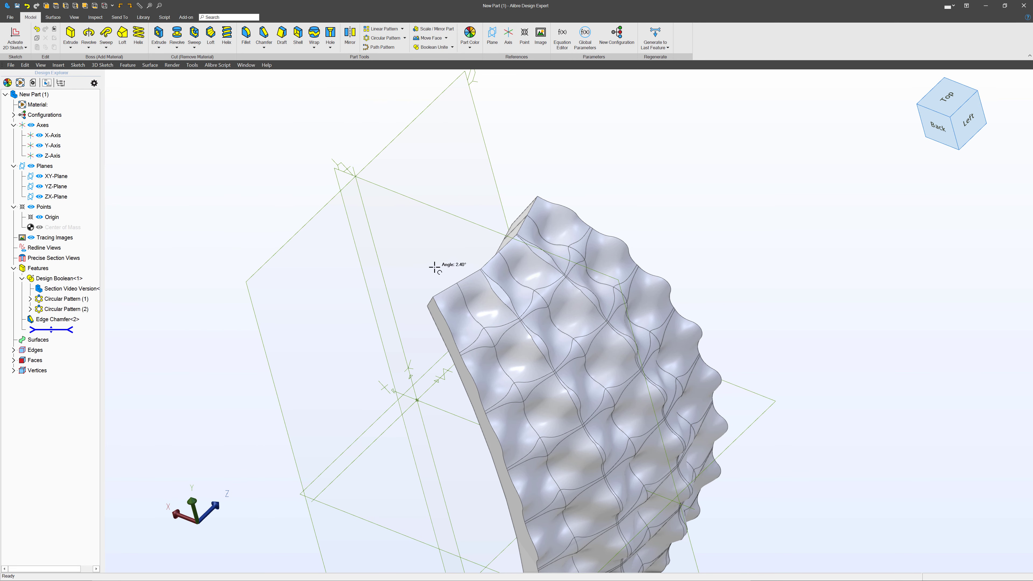
{"action": "left_click", "coordinate": [367, 220]}
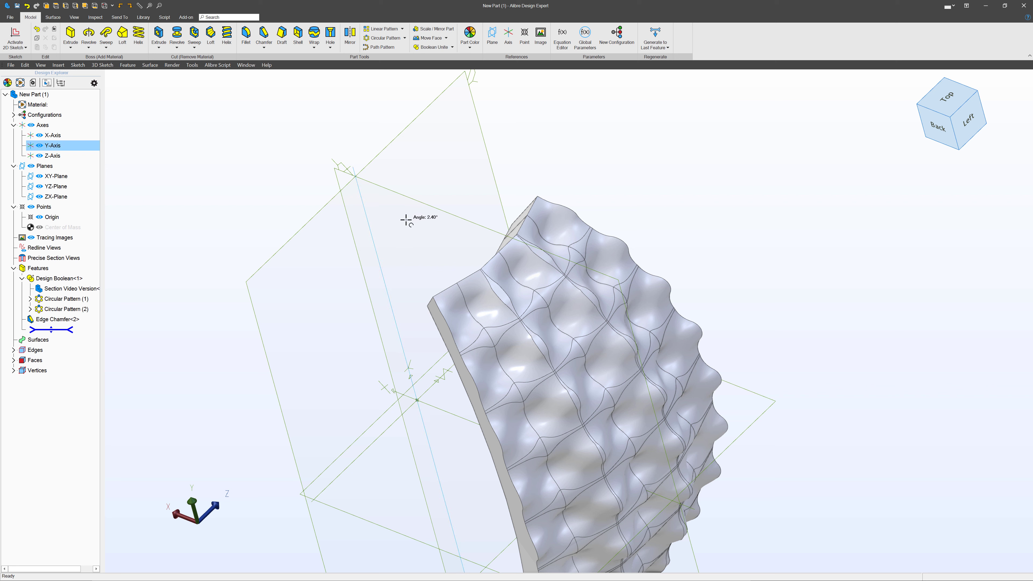
{"action": "left_click", "coordinate": [423, 205]}
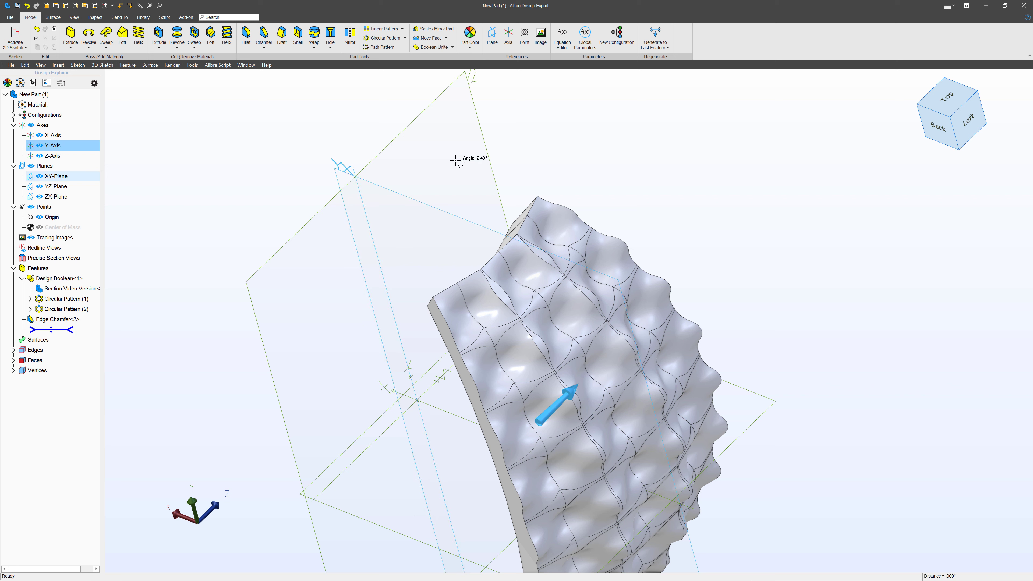
{"action": "left_click", "coordinate": [493, 35]}
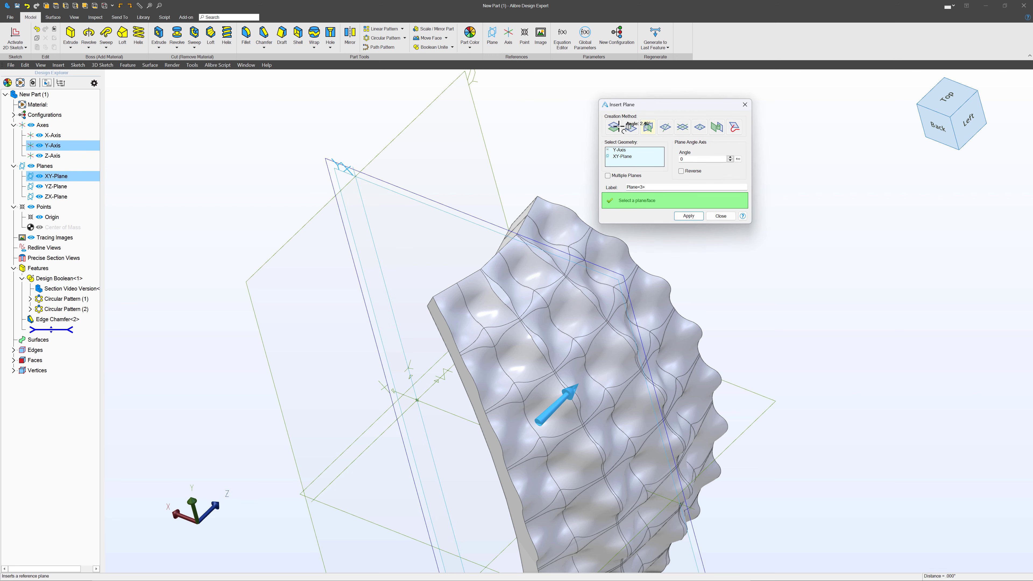
{"action": "left_click", "coordinate": [710, 158]}
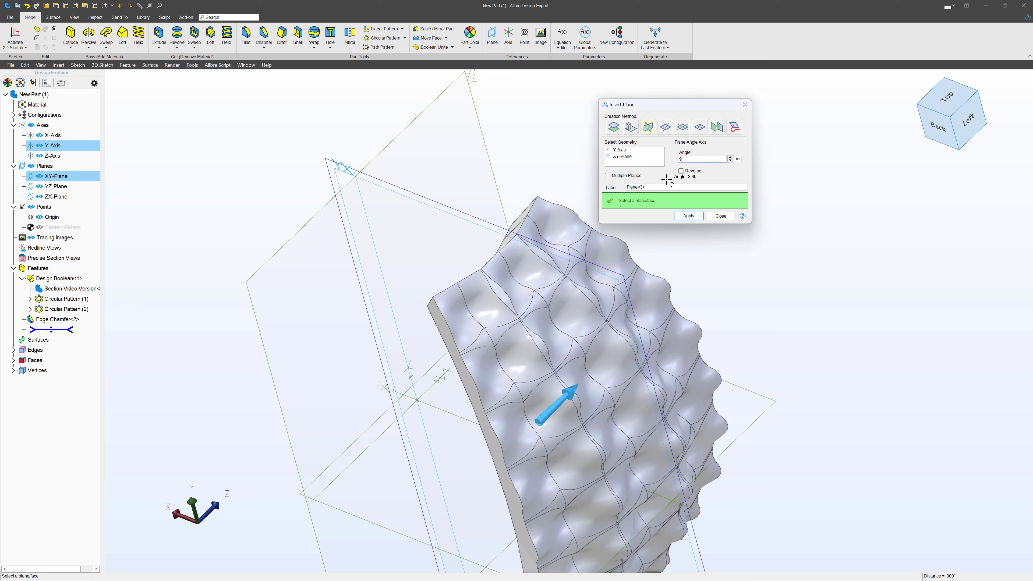
{"action": "left_click", "coordinate": [681, 171]}
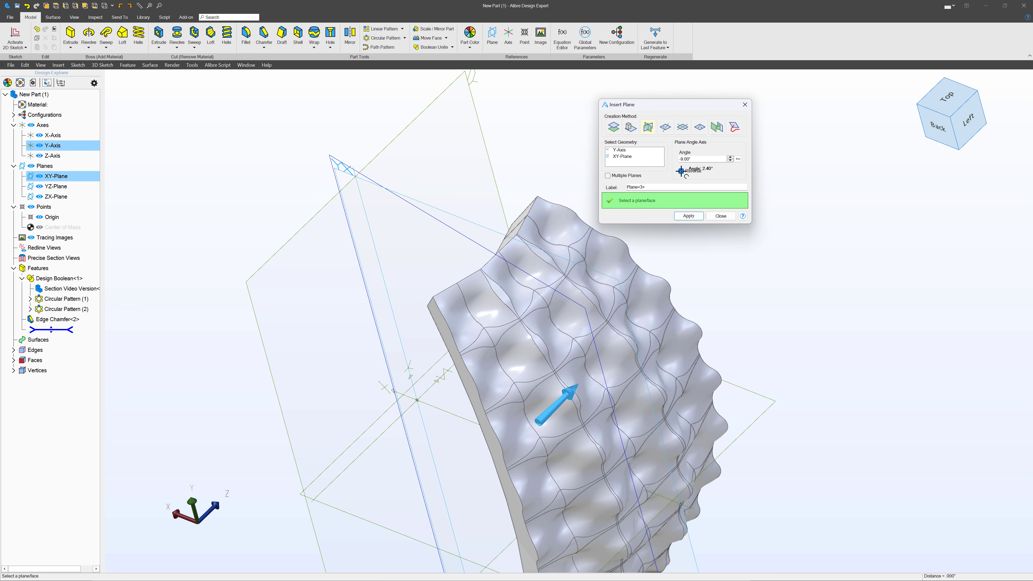
{"action": "left_click", "coordinate": [686, 215]}
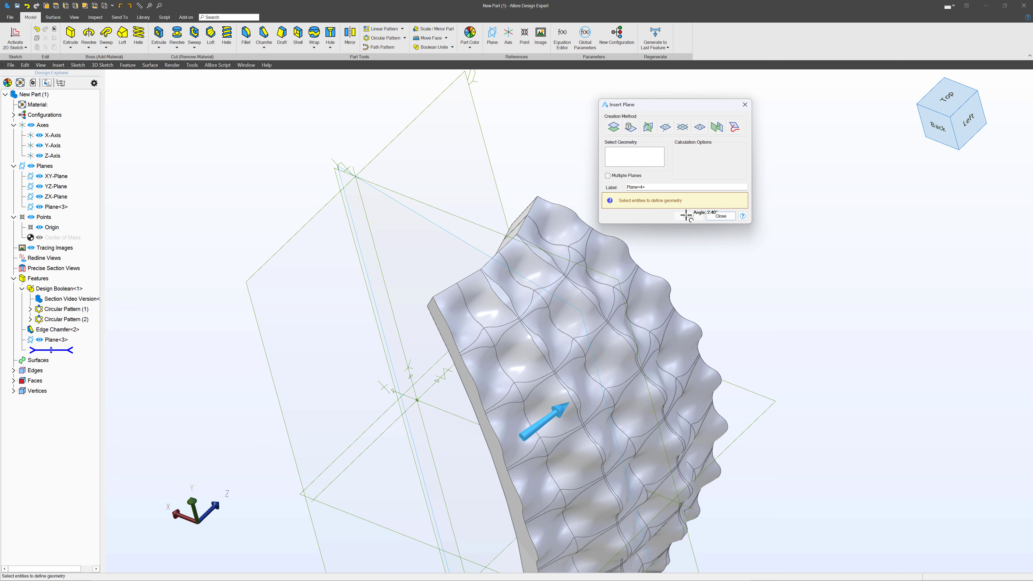
{"action": "left_click", "coordinate": [707, 216]}
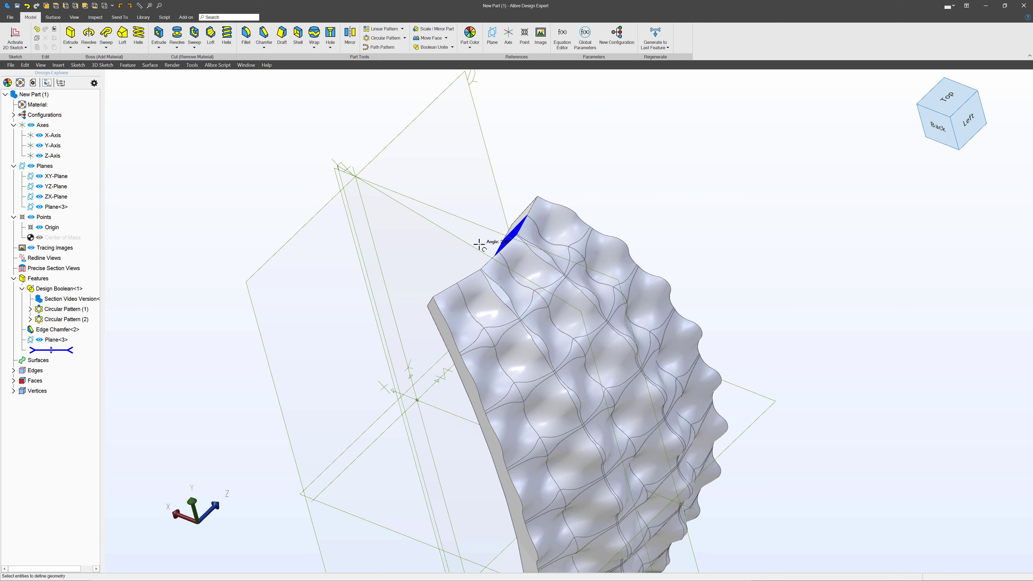
- Sketch a circle centred on the origin of the new angled plane and dimension its diameter to 17"
{"action": "left_click", "coordinate": [14, 41]}
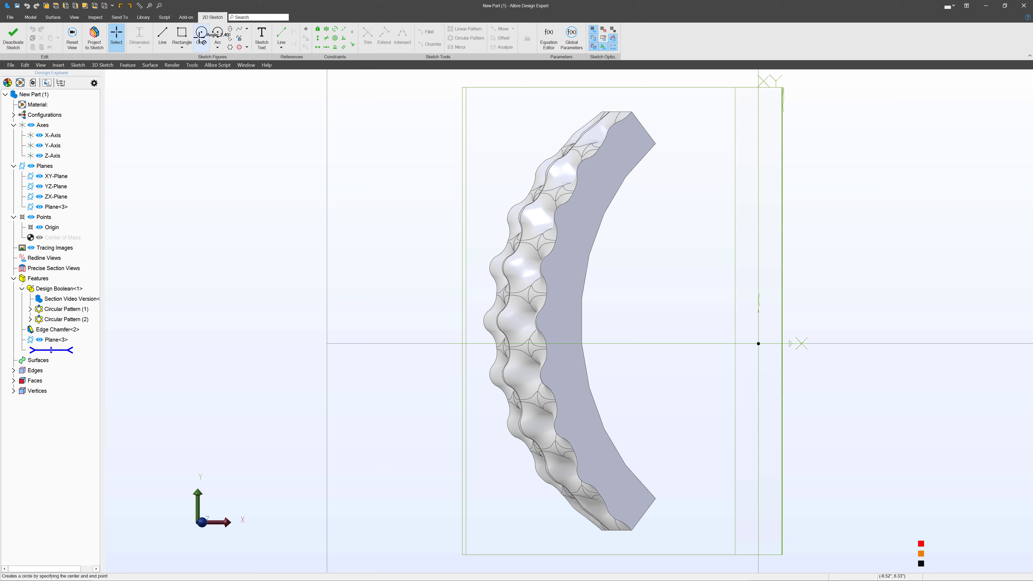
{"action": "left_click", "coordinate": [200, 37]}
{"action": "left_click", "coordinate": [758, 343]}
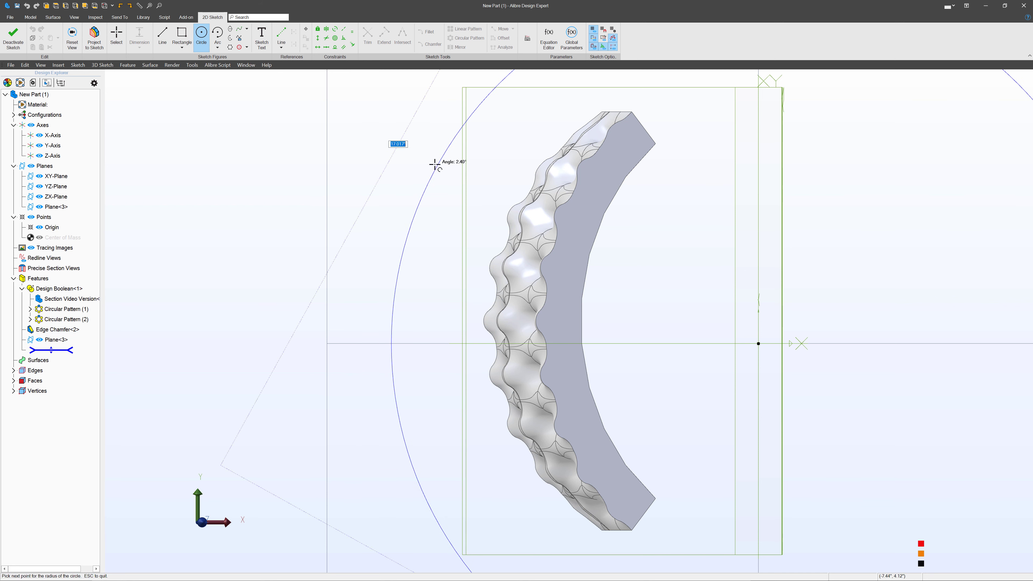
{"action": "left_click", "coordinate": [434, 163]}
{"action": "left_click", "coordinate": [140, 39]}
{"action": "left_click", "coordinate": [434, 162]}
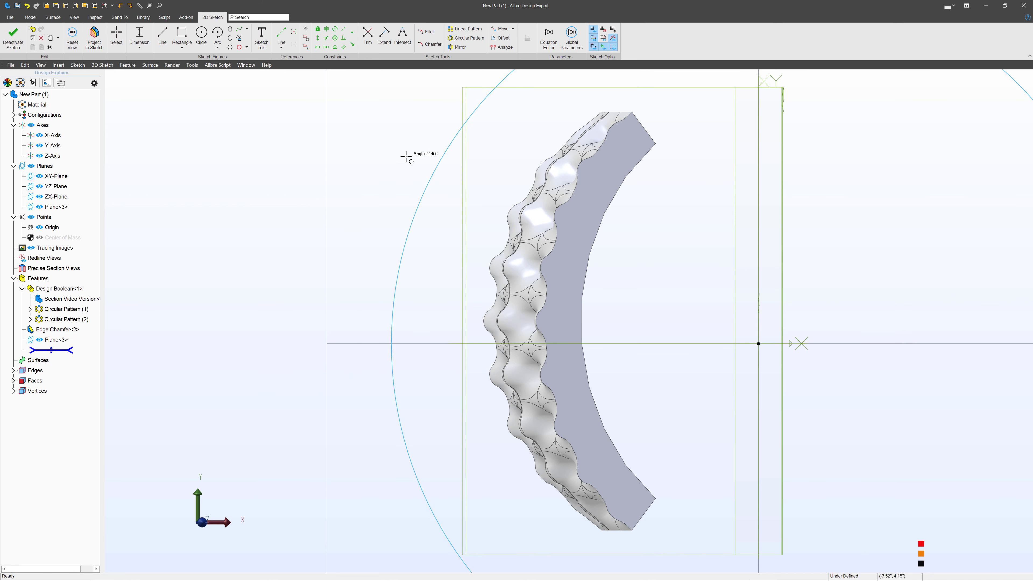
{"action": "left_click", "coordinate": [375, 145]}
{"action": "type", "text": "17"}
{"action": "key", "text": "Return"}
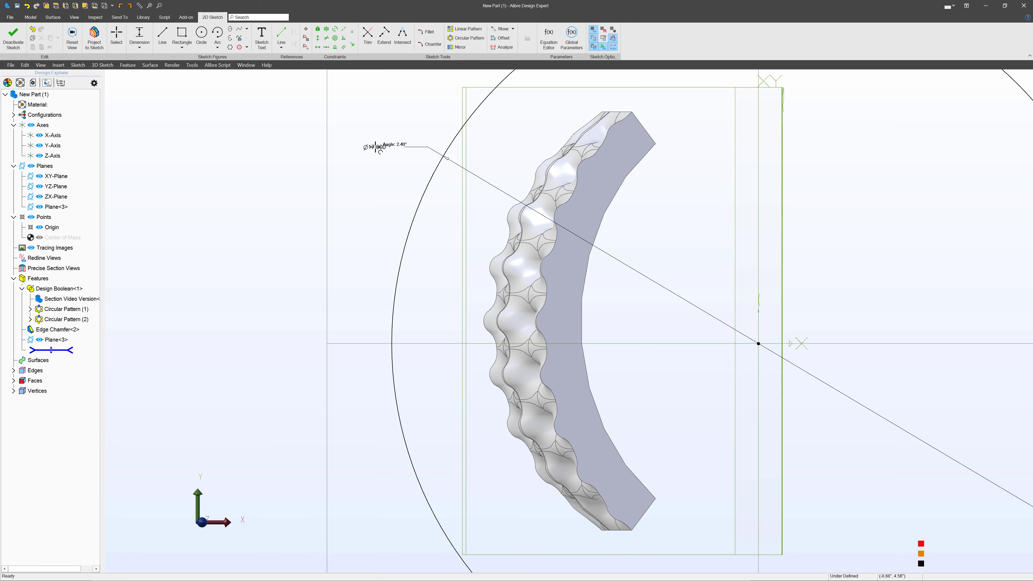
{"action": "left_click", "coordinate": [14, 40]}
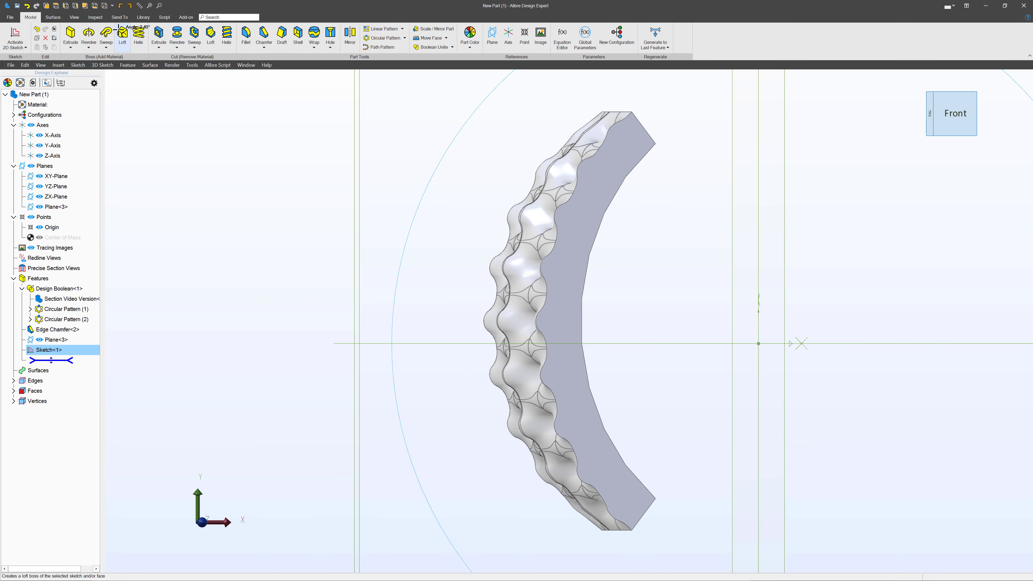
- Extrude-cut the circle sketch to a depth of 9.100" in the reversed direction to trim off one outer section
{"action": "left_click", "coordinate": [159, 32]}
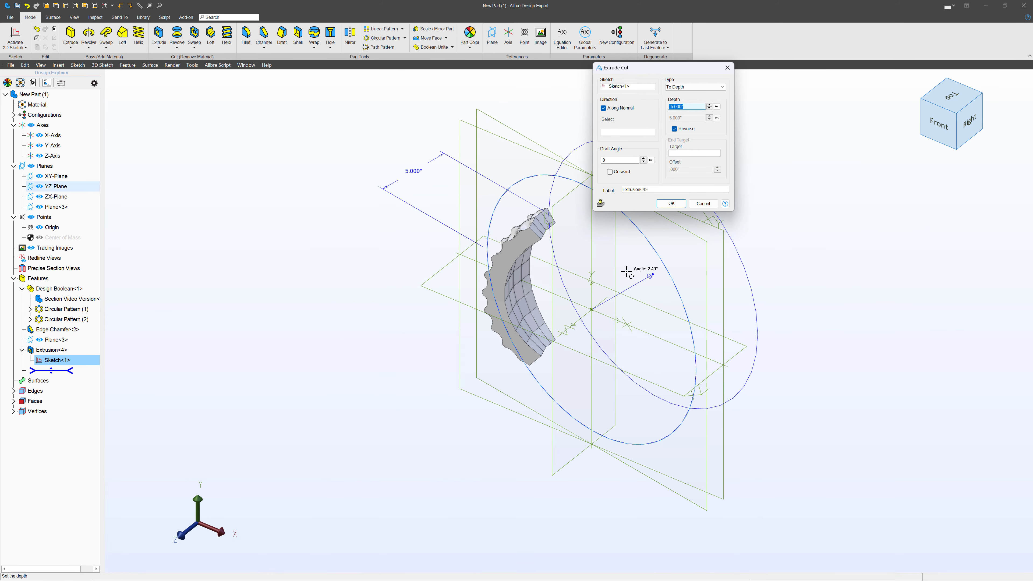
{"action": "left_click_drag", "start_coordinate": [652, 274], "coordinate": [703, 245]}
{"action": "left_click", "coordinate": [661, 204]}
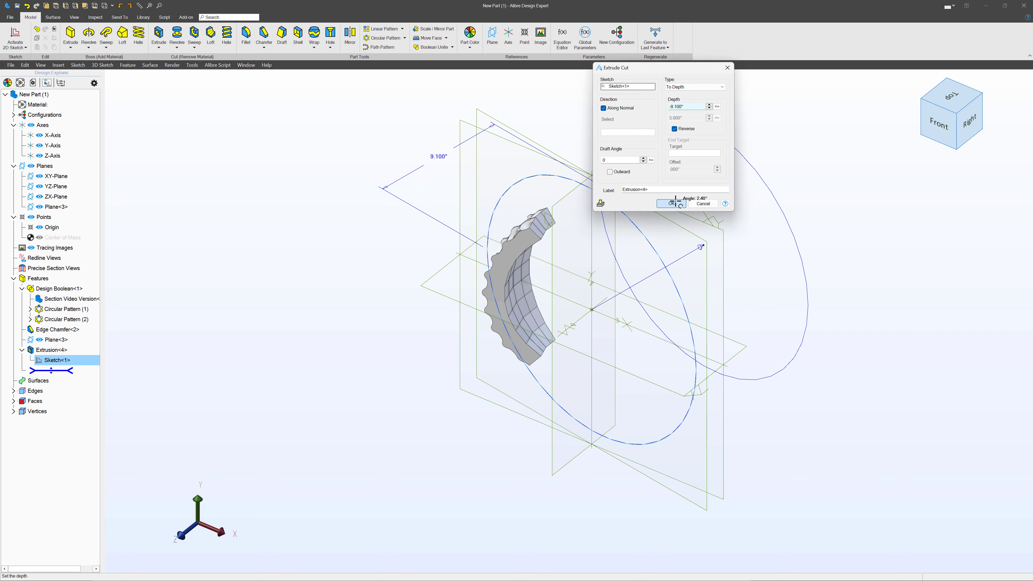
- Mirror the extruded cut about the XY-Plane to trim the opposite side of the body
{"action": "middle_click_drag", "start_coordinate": [661, 204], "coordinate": [603, 257]}
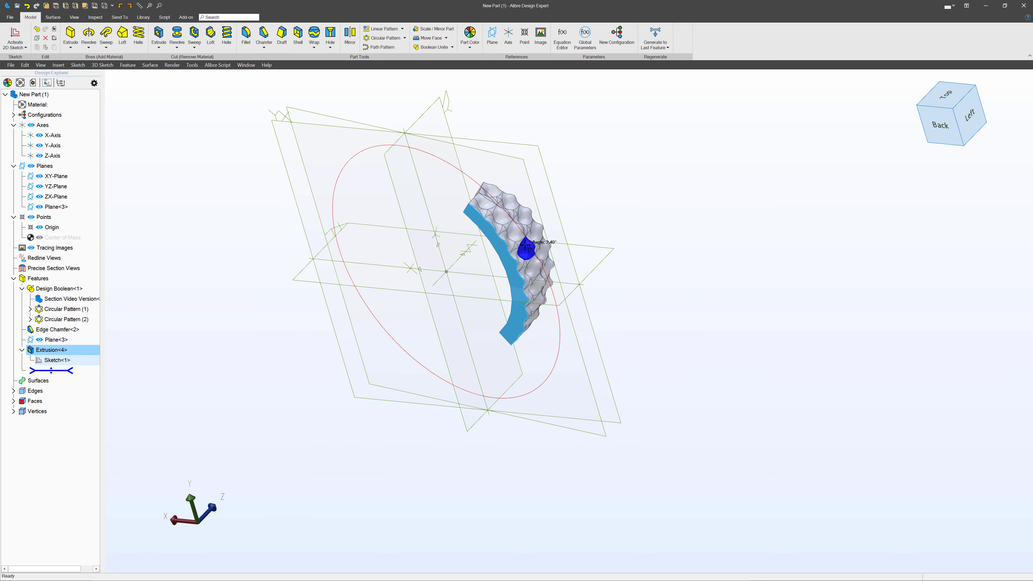
{"action": "scroll", "coordinate": [525, 247], "scroll_direction": "up", "scroll_amount": 10}
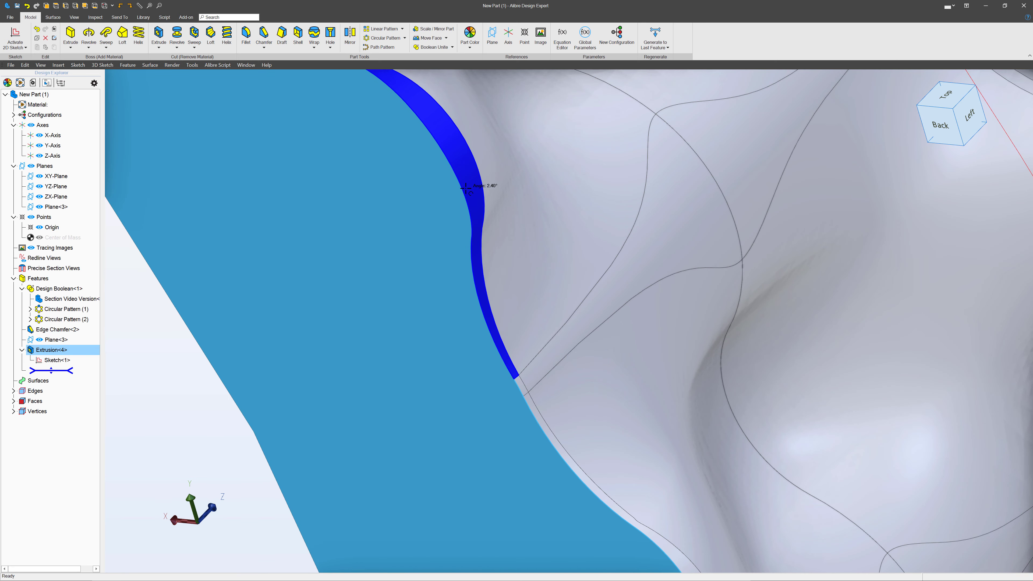
{"action": "scroll", "coordinate": [471, 213], "scroll_direction": "down", "scroll_amount": 8}
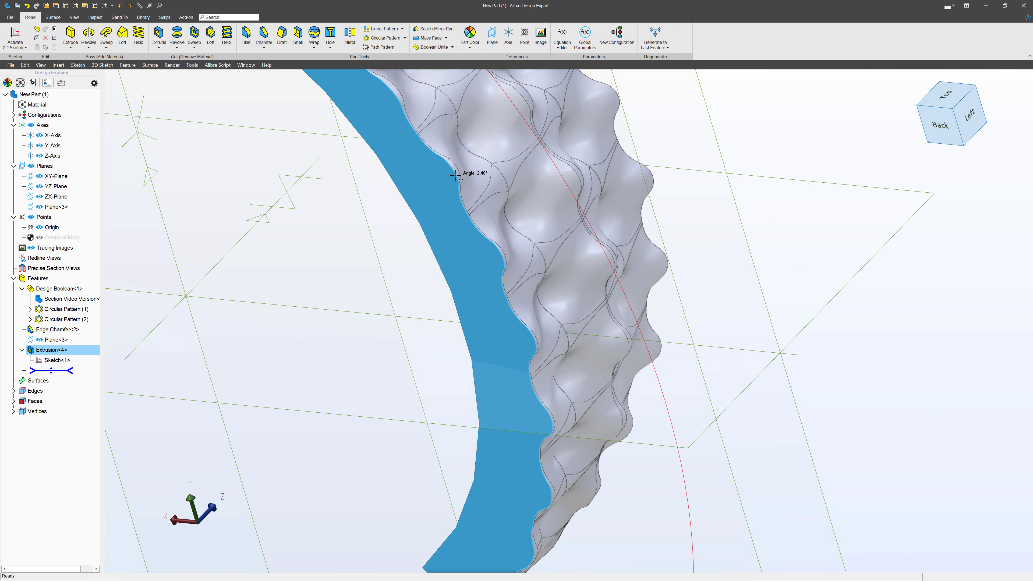
{"action": "scroll", "coordinate": [357, 266], "scroll_direction": "down", "scroll_amount": 4}
{"action": "middle_click_drag", "start_coordinate": [355, 267], "coordinate": [356, 267]}
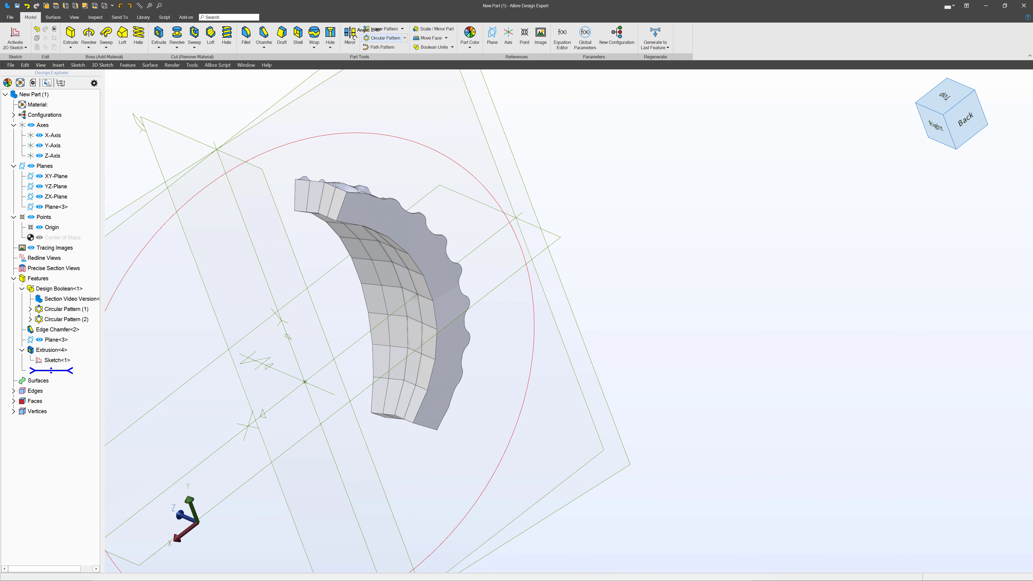
{"action": "left_click", "coordinate": [350, 35]}
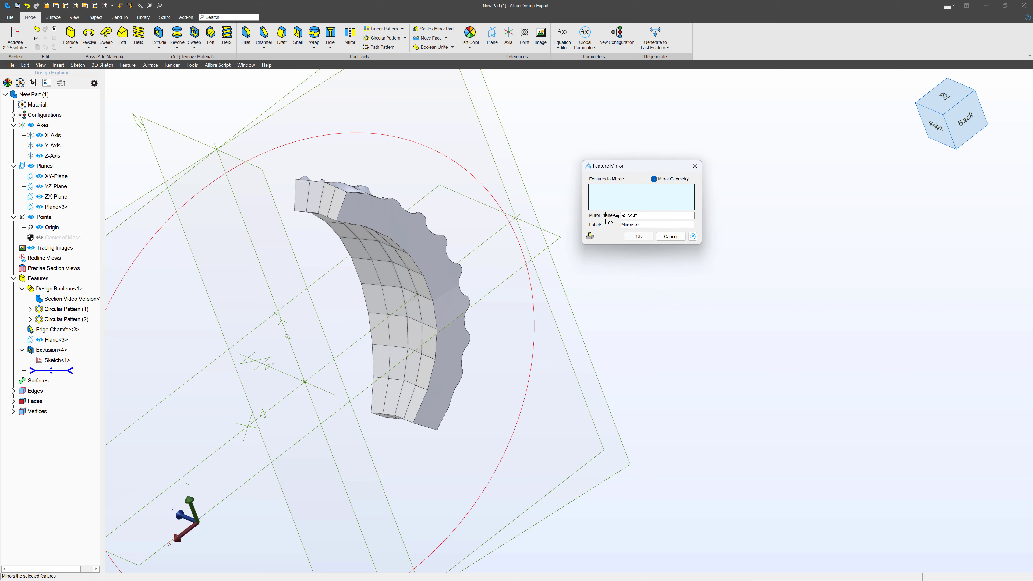
{"action": "left_click", "coordinate": [437, 230]}
{"action": "scroll", "coordinate": [505, 215], "scroll_direction": "down", "scroll_amount": 3}
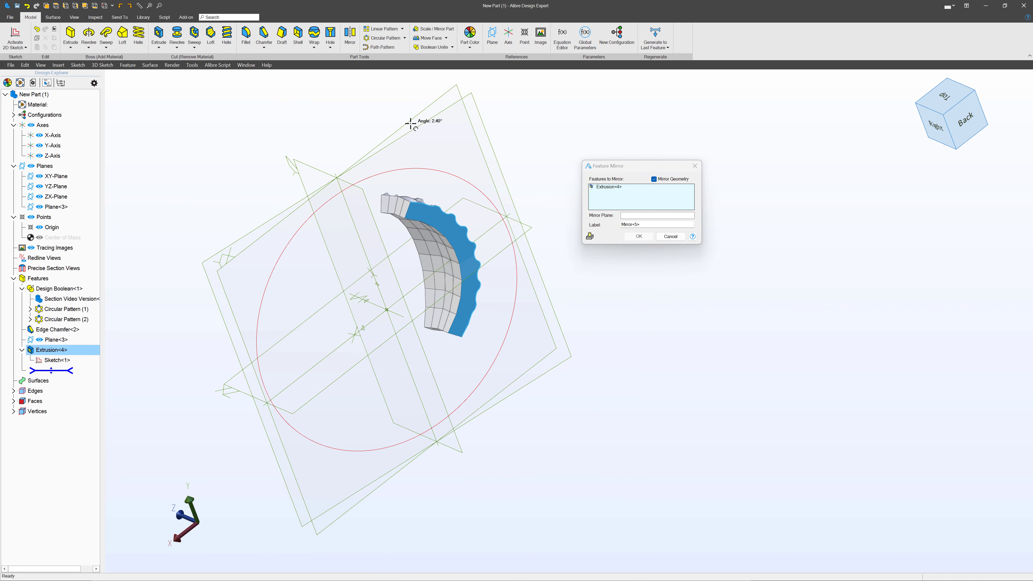
{"action": "left_click", "coordinate": [622, 214]}
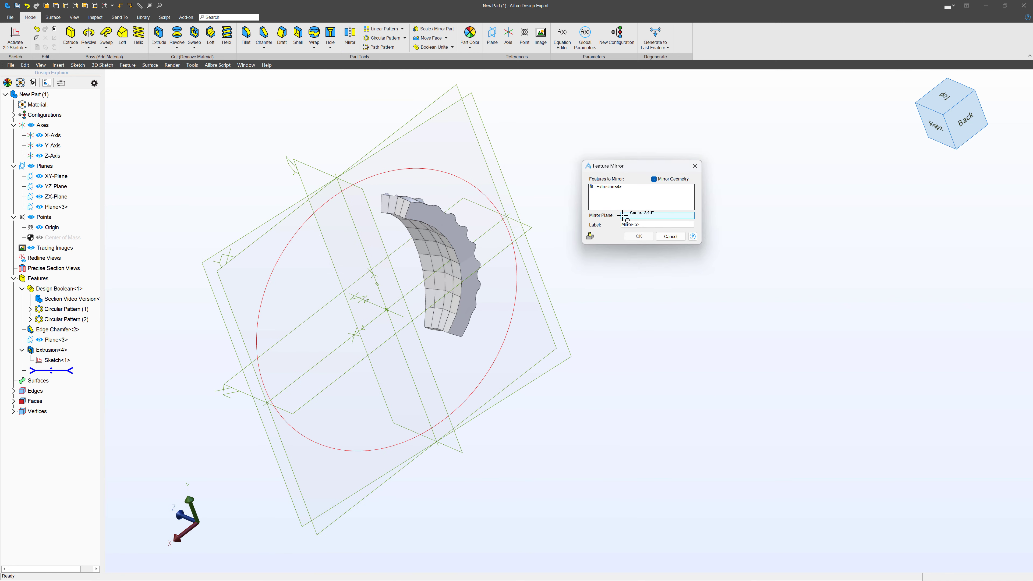
{"action": "left_click", "coordinate": [258, 247]}
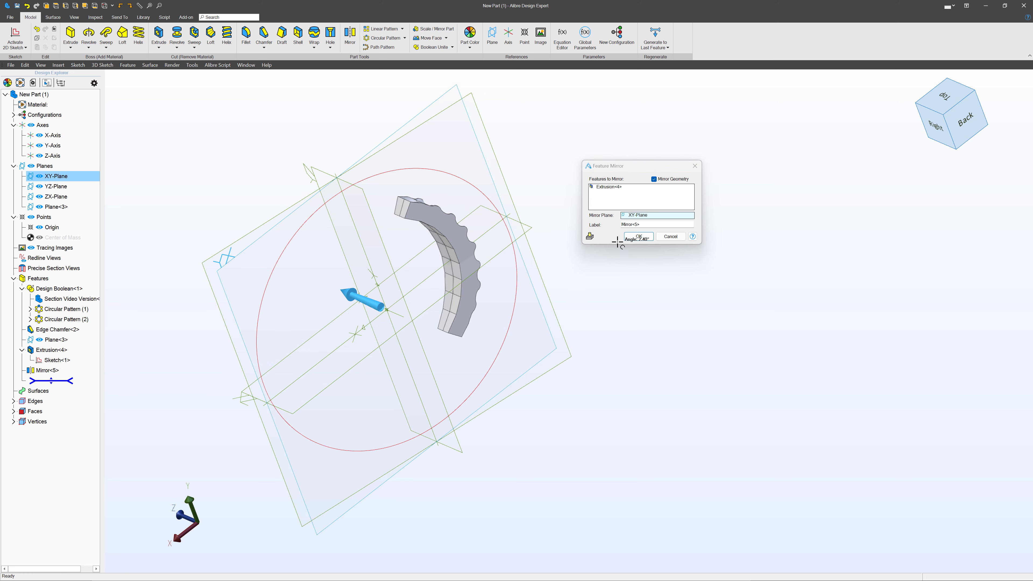
{"action": "left_click", "coordinate": [639, 236]}
- Start a 2D sketch on the flat side face of the remaining wavy section
{"action": "middle_click_drag", "start_coordinate": [540, 270], "coordinate": [458, 288]}
{"action": "scroll", "coordinate": [456, 208], "scroll_direction": "up", "scroll_amount": 4}
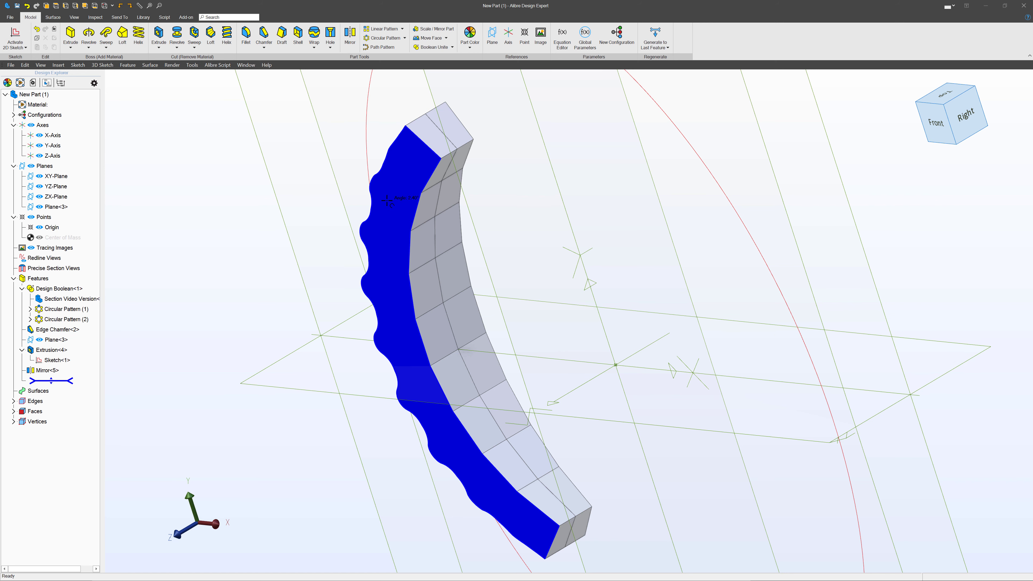
{"action": "left_click", "coordinate": [15, 40]}
{"action": "left_click", "coordinate": [218, 33]}
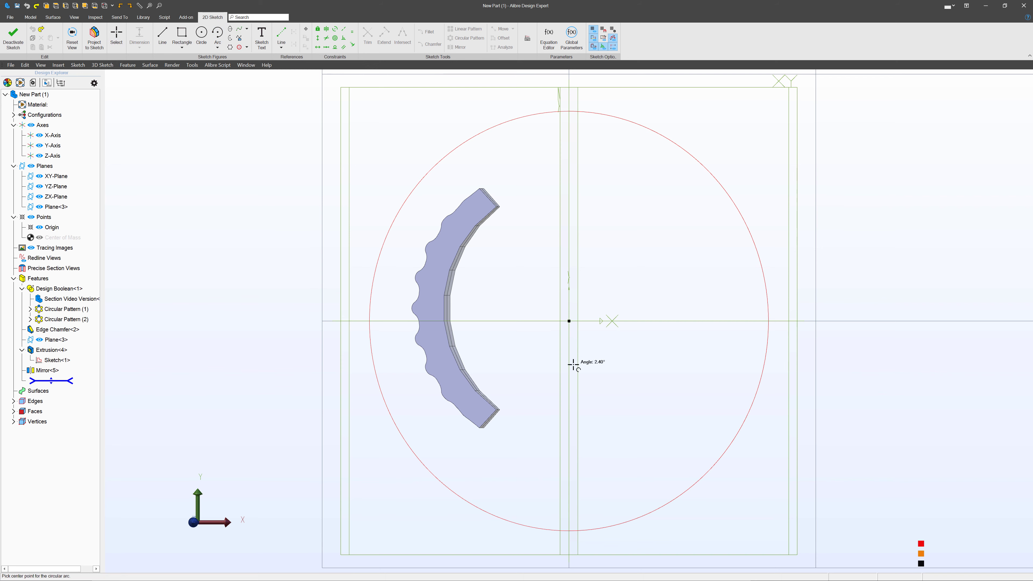
{"action": "left_click", "coordinate": [570, 321]}
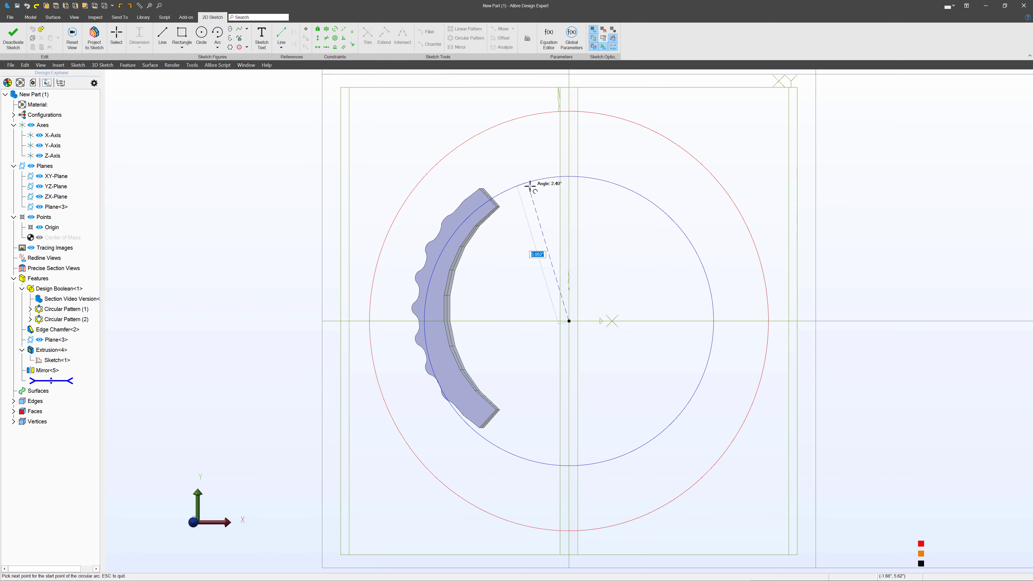
{"action": "left_click", "coordinate": [532, 189]}
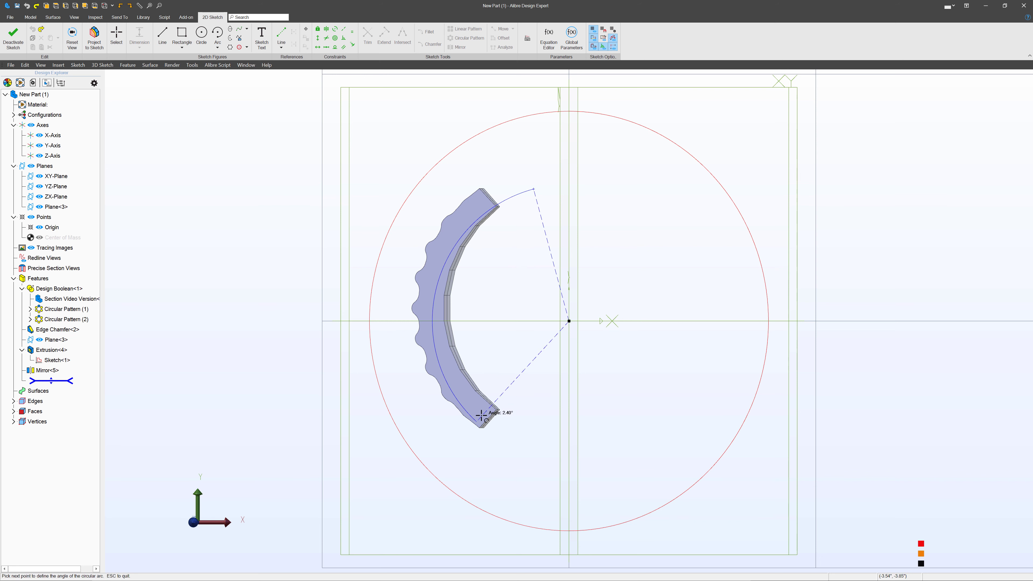
{"action": "key", "text": "Escape"}
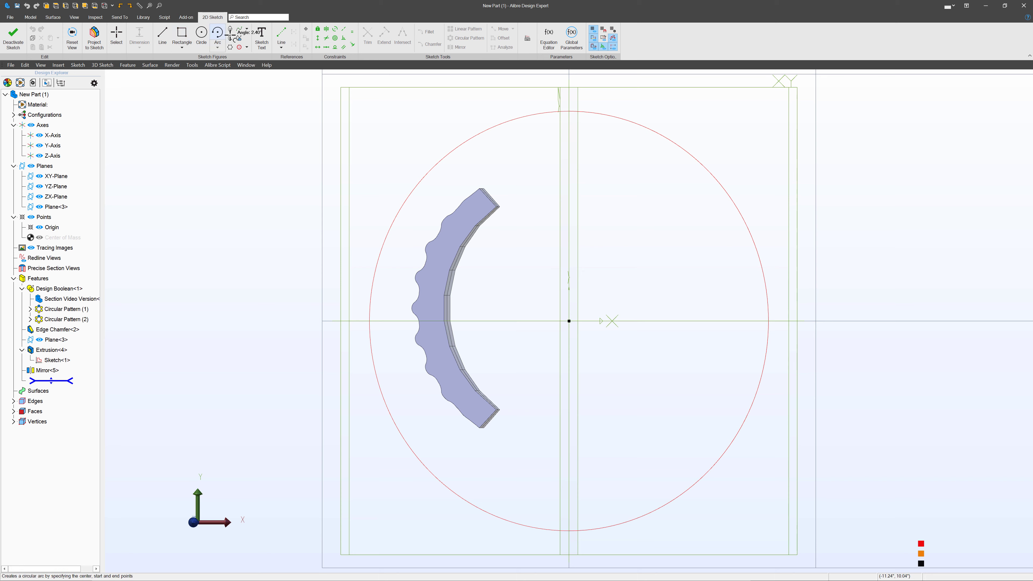
- Project the middle straight inner edge of the section's side face into the sketch as a reference figure
{"action": "left_click", "coordinate": [94, 35]}
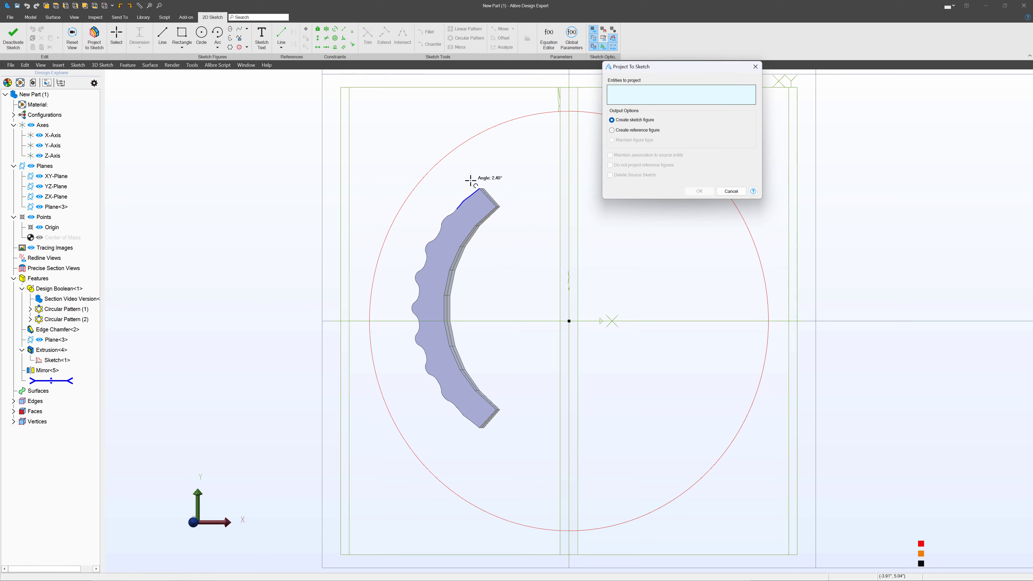
{"action": "scroll", "coordinate": [461, 317], "scroll_direction": "up", "scroll_amount": 3}
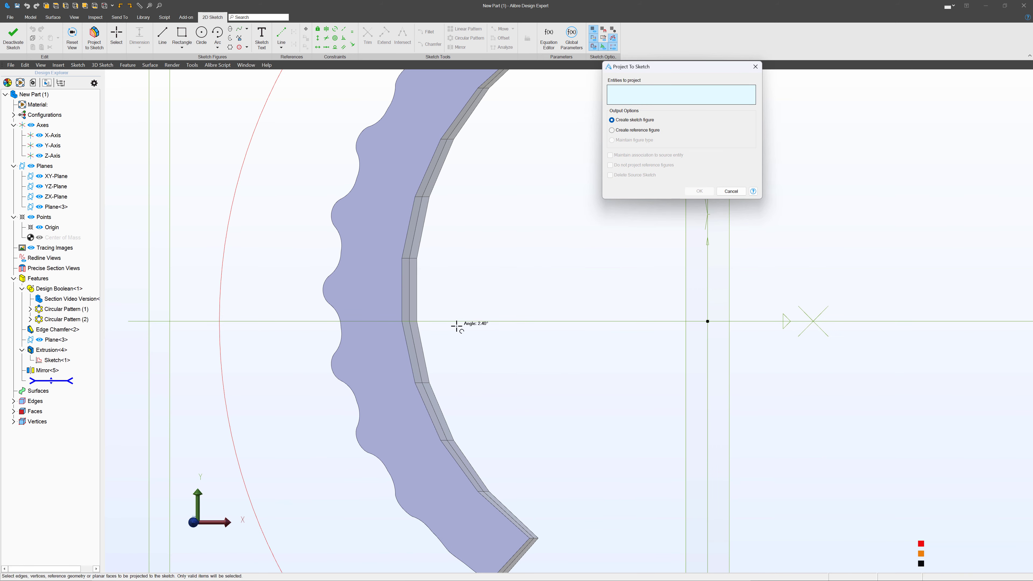
{"action": "left_click", "coordinate": [406, 299]}
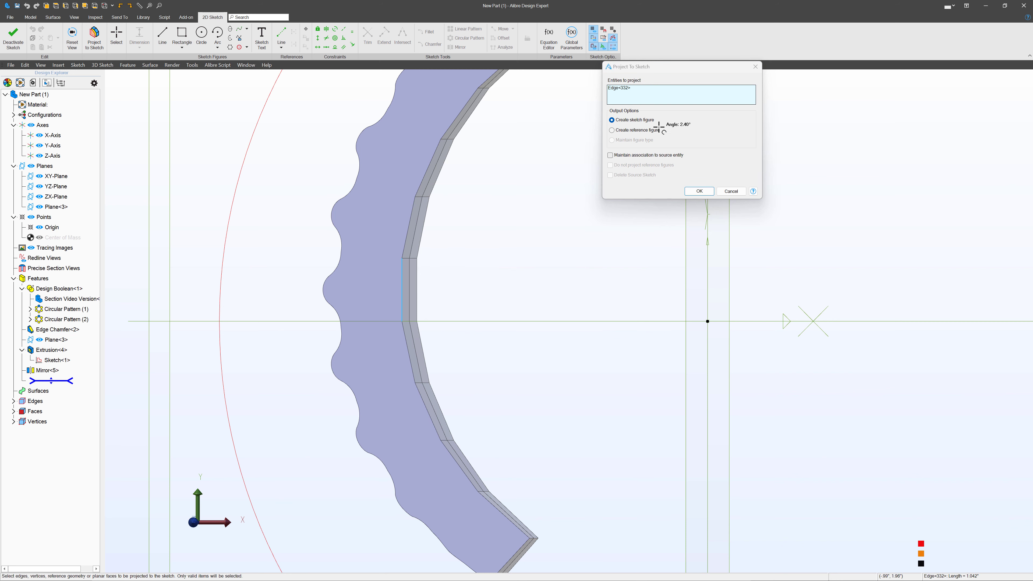
{"action": "left_click", "coordinate": [698, 191]}
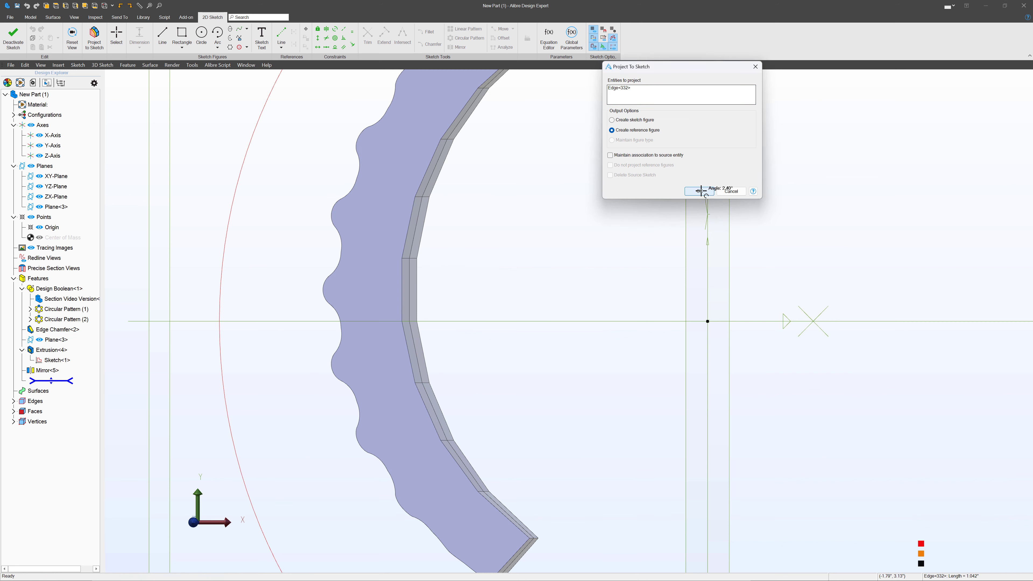
- Draw a reference line from the projected edge's midpoint to near the vertical axis and constrain it horizontal
{"action": "left_click", "coordinate": [279, 35]}
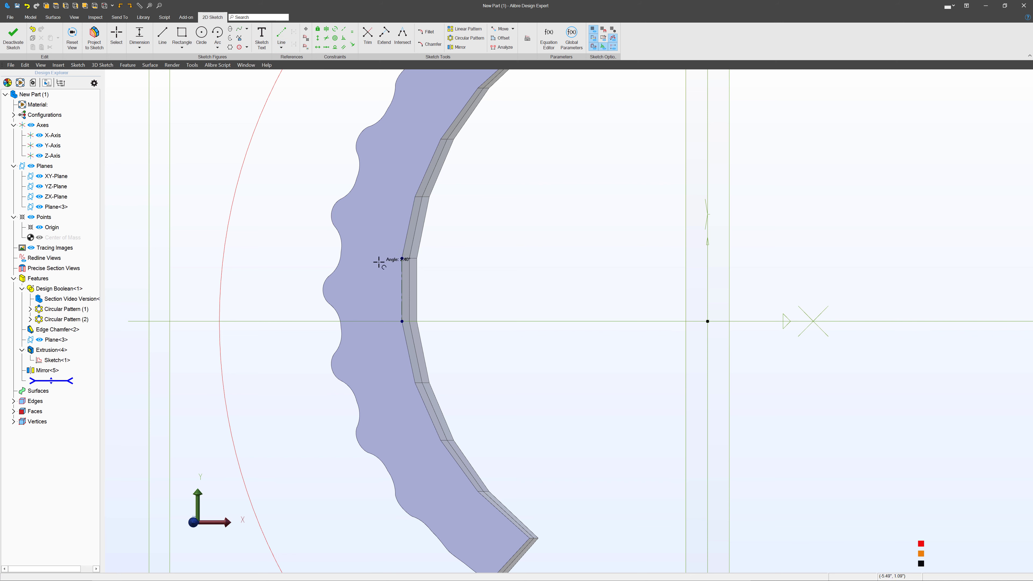
{"action": "left_click", "coordinate": [401, 289]}
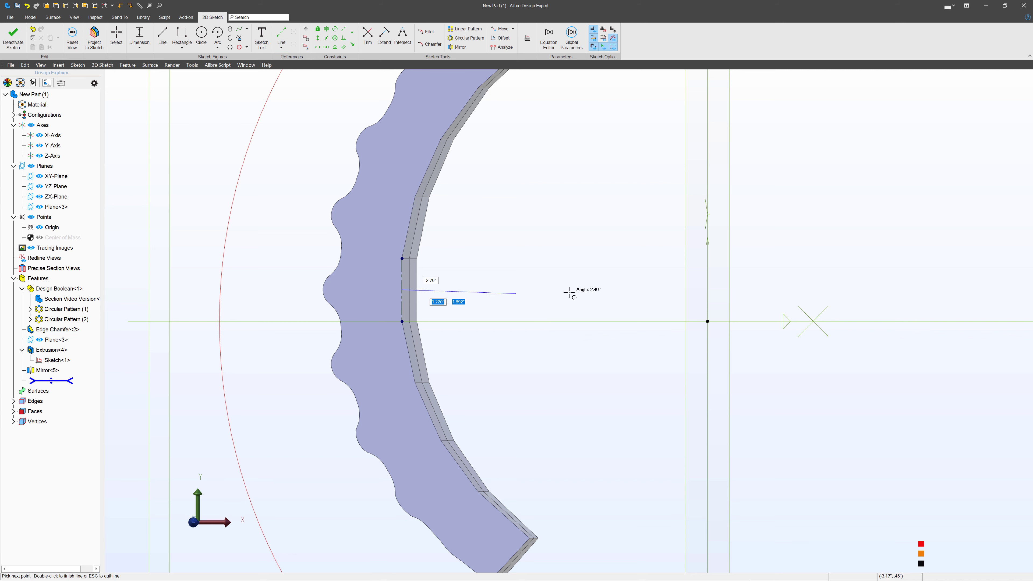
{"action": "left_click", "coordinate": [705, 286]}
{"action": "key", "text": "Escape"}
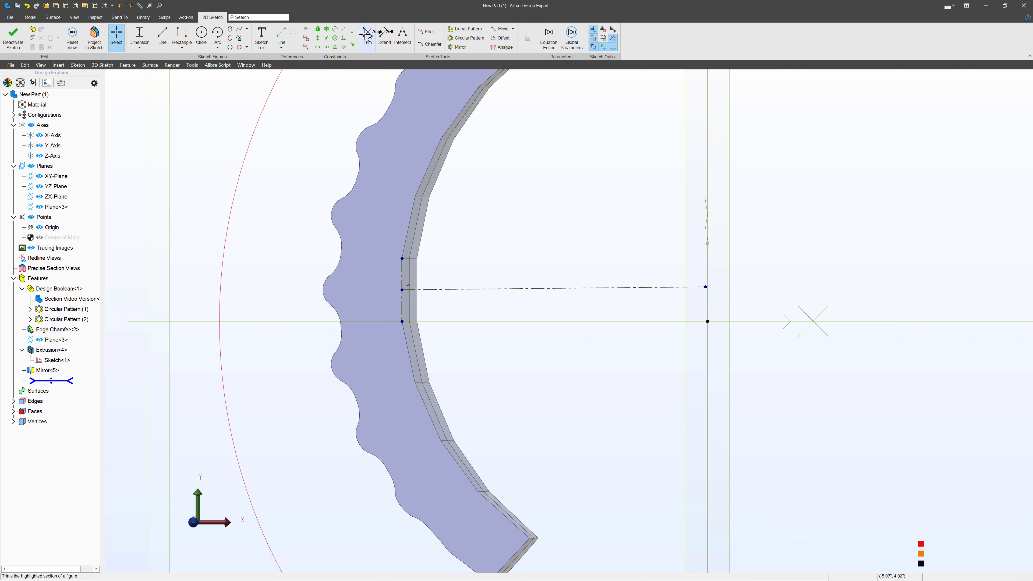
{"action": "left_click", "coordinate": [317, 47]}
{"action": "left_click", "coordinate": [507, 289]}
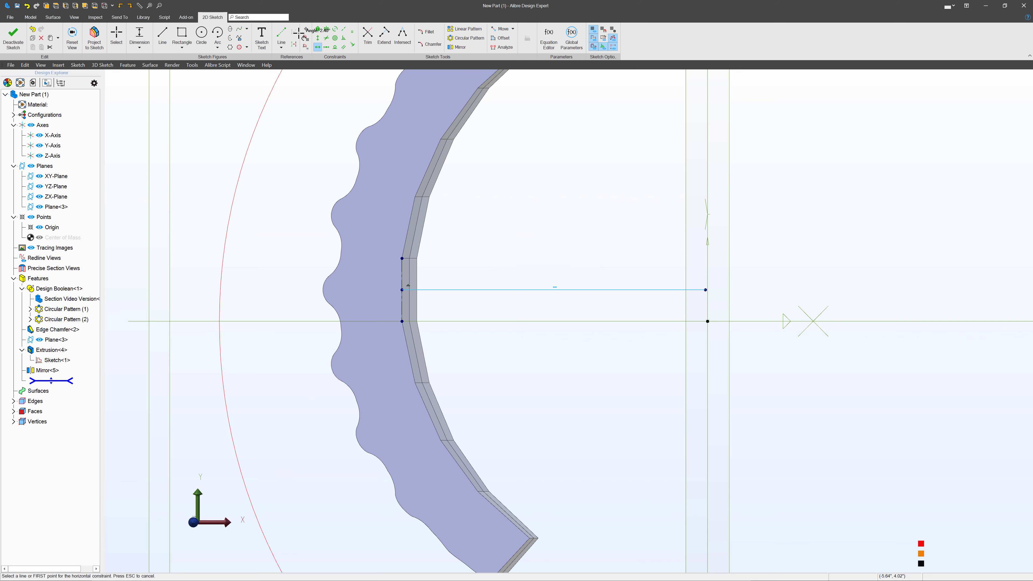
- Align the reference line's free endpoint vertically with the sketch origin
{"action": "left_click", "coordinate": [318, 38]}
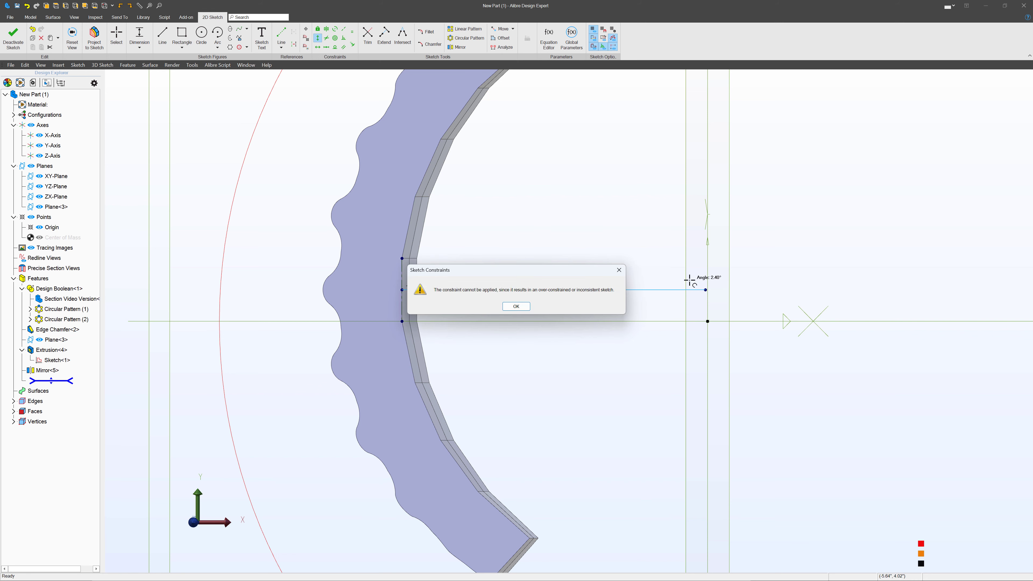
{"action": "left_click", "coordinate": [524, 306]}
{"action": "left_click", "coordinate": [705, 289]}
{"action": "left_click", "coordinate": [708, 321]}
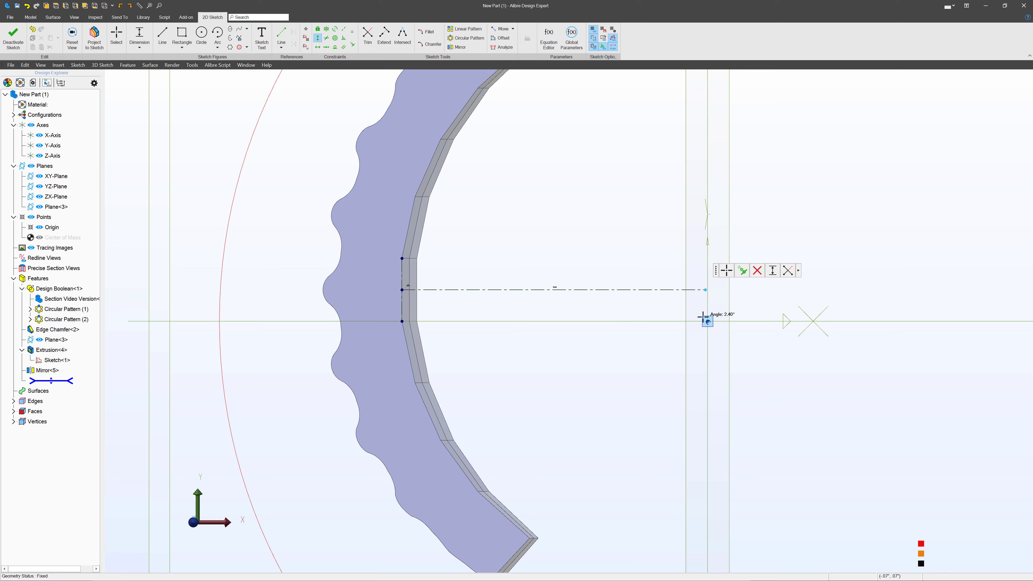
{"action": "key", "text": "Escape"}
- Draw an arc of about 5.44" radius centred on the reference line's free endpoint, running along the section past both of its ends
{"action": "left_click", "coordinate": [218, 34]}
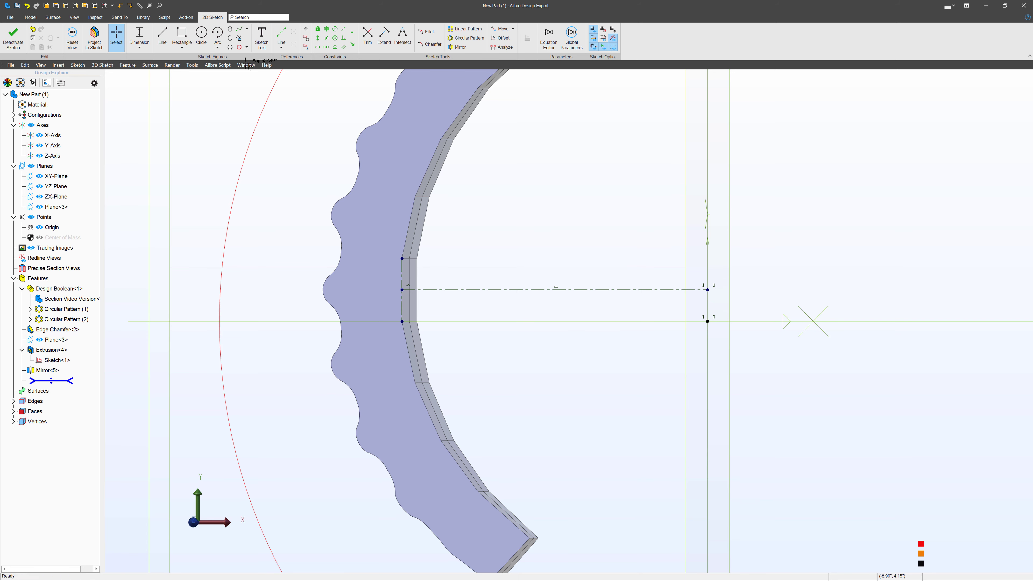
{"action": "left_click", "coordinate": [707, 290]}
{"action": "scroll", "coordinate": [657, 301], "scroll_direction": "down", "scroll_amount": 3}
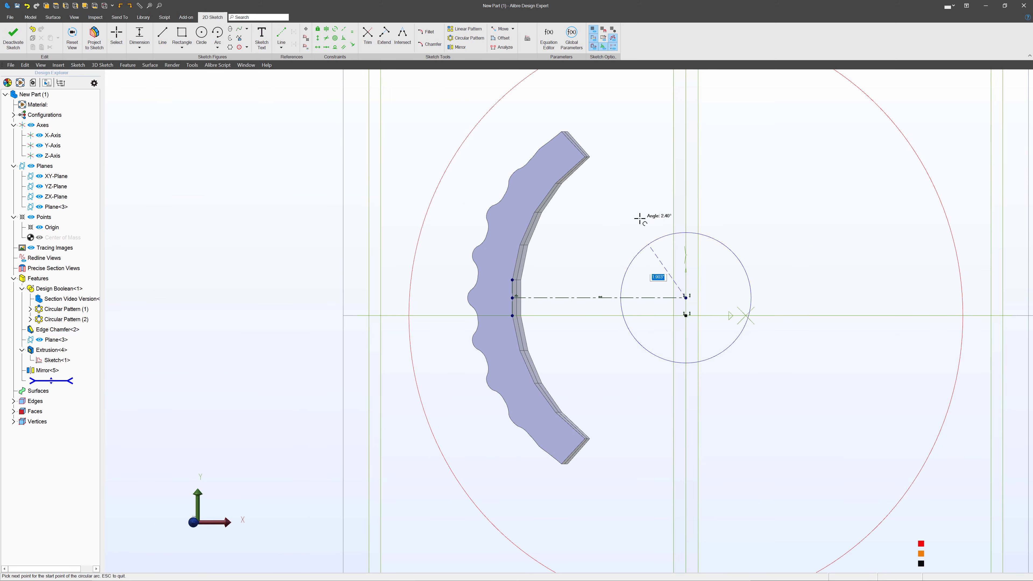
{"action": "left_click", "coordinate": [604, 130]}
{"action": "left_click", "coordinate": [601, 495]}
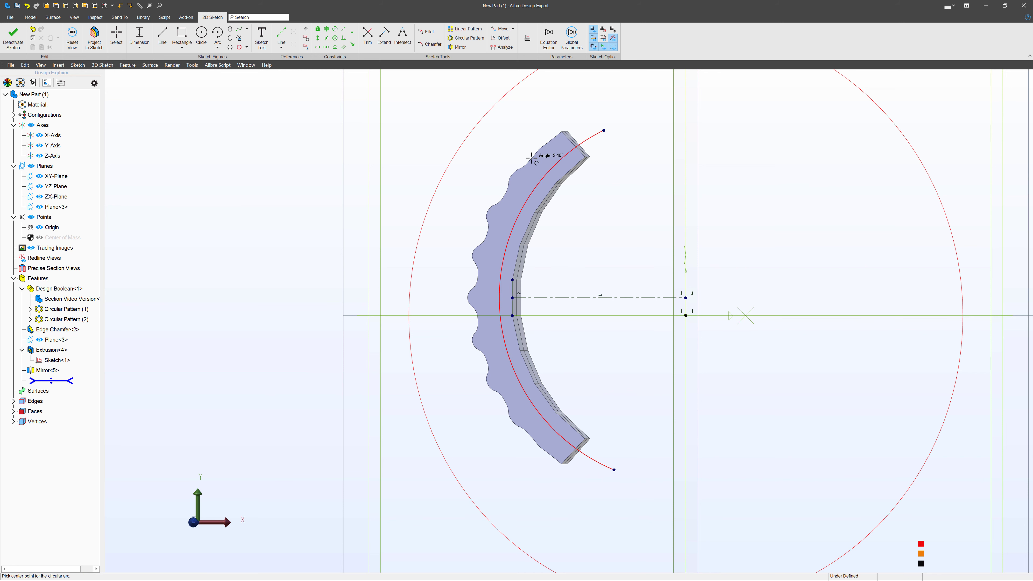
- Close the arc profile with a straight line joining its two endpoints
{"action": "left_click", "coordinate": [162, 37]}
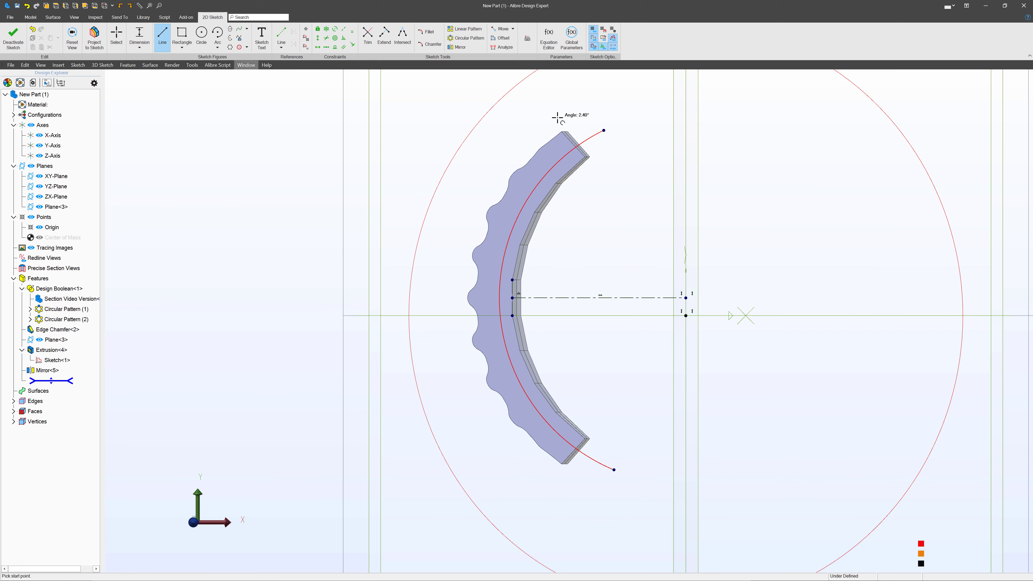
{"action": "left_click", "coordinate": [604, 130]}
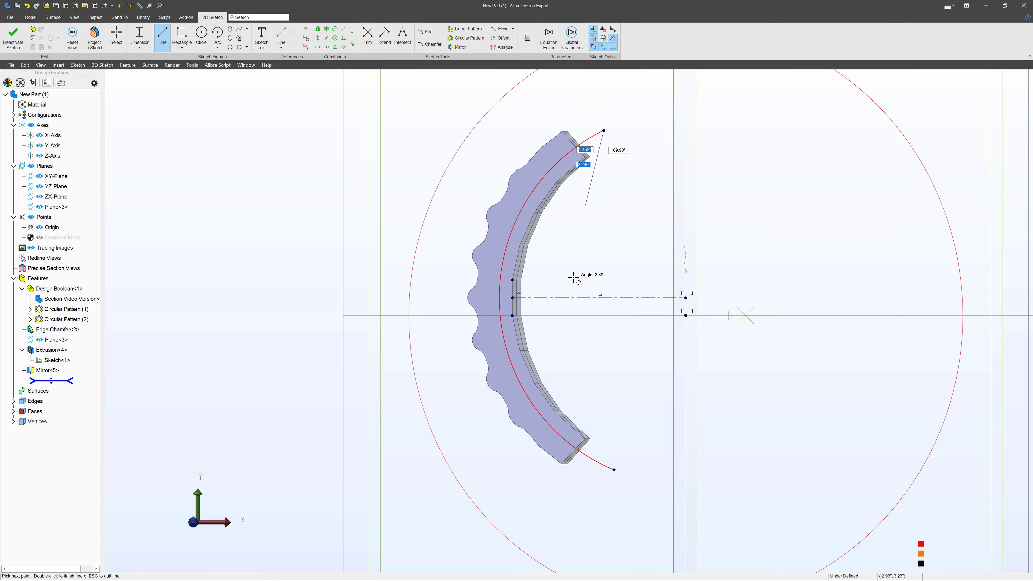
{"action": "left_click", "coordinate": [614, 470]}
{"action": "key", "text": "Escape"}
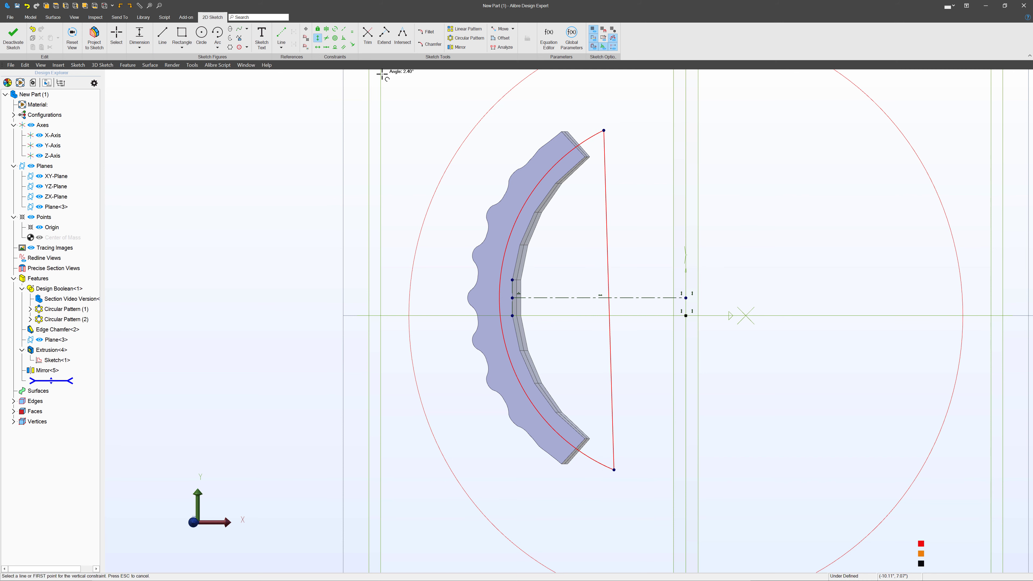
- Apply fix constraints to the projected reference edge and its endpoints, and test that its points stay in place
{"action": "scroll", "coordinate": [514, 299], "scroll_direction": "up", "scroll_amount": 5}
{"action": "scroll", "coordinate": [513, 284], "scroll_direction": "up", "scroll_amount": 3}
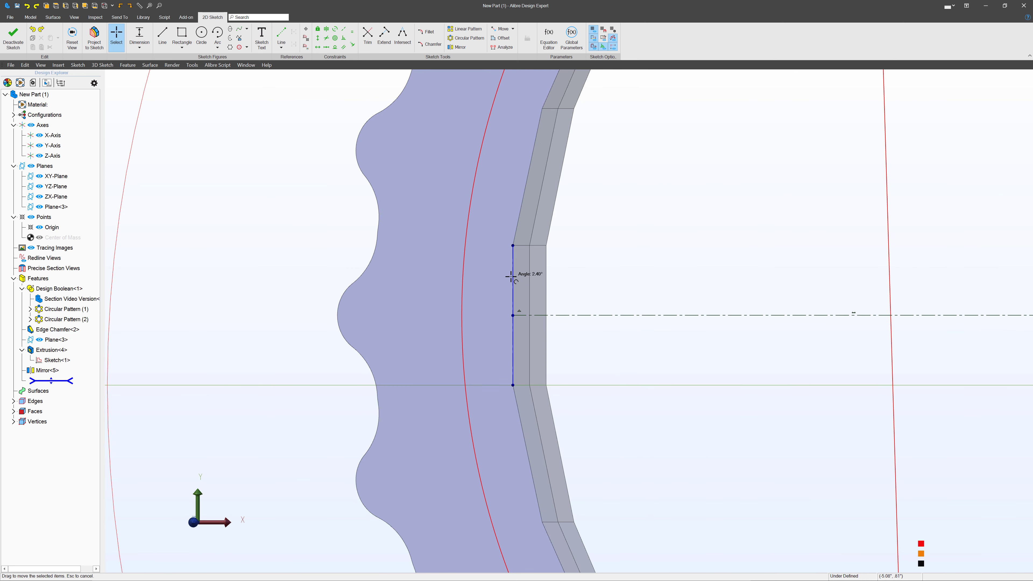
{"action": "left_click", "coordinate": [510, 276]}
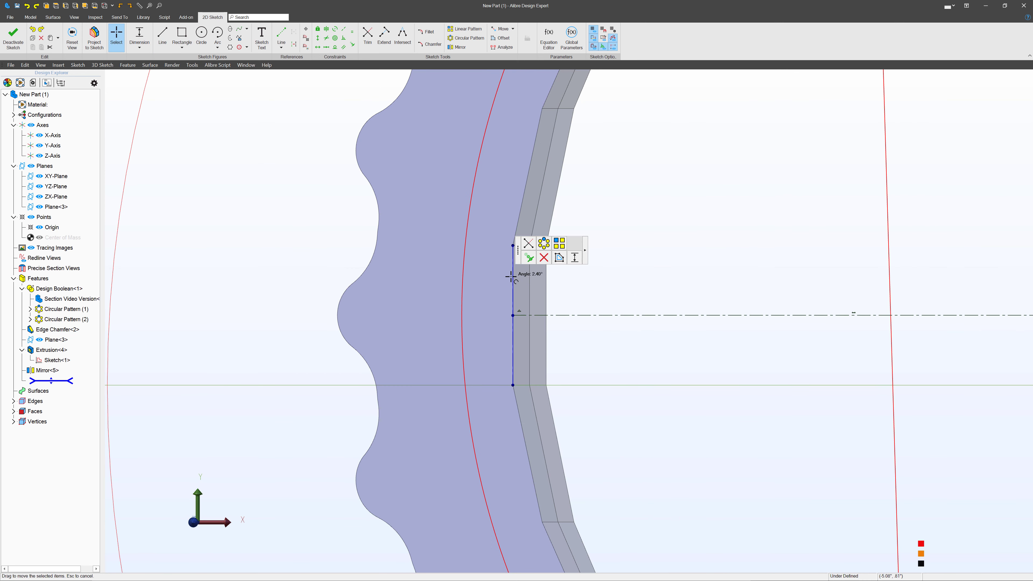
{"action": "left_click", "coordinate": [317, 29]}
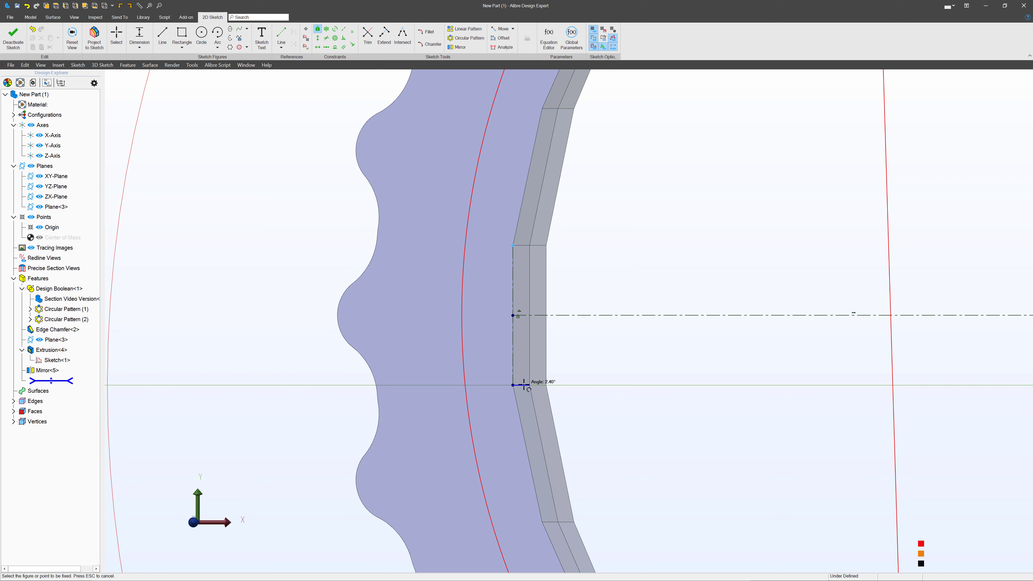
{"action": "left_click", "coordinate": [513, 385]}
{"action": "key", "text": "Escape"}
{"action": "left_click_drag", "start_coordinate": [513, 246], "coordinate": [491, 251]}
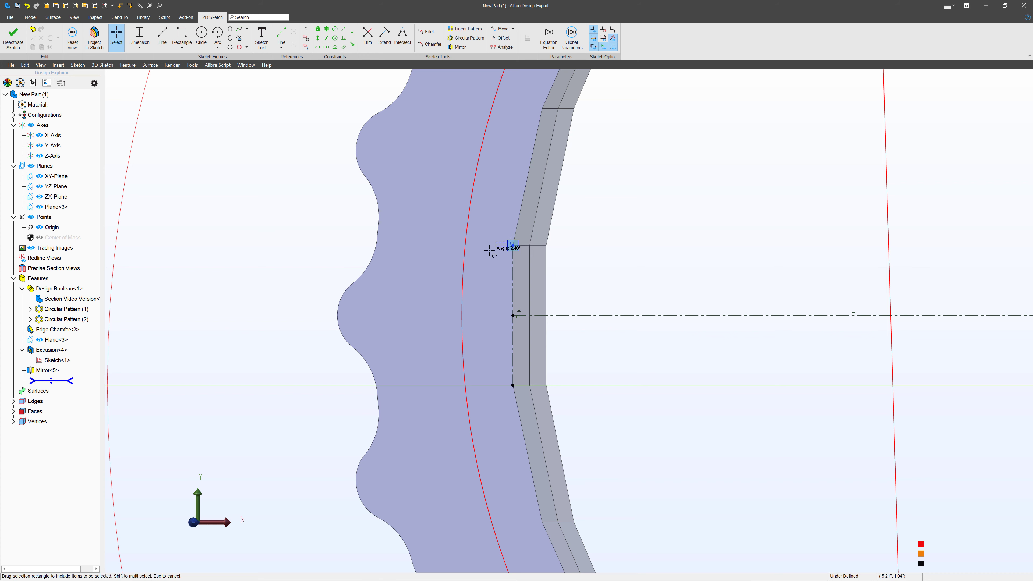
{"action": "left_click_drag", "start_coordinate": [513, 315], "coordinate": [492, 314]}
{"action": "scroll", "coordinate": [493, 314], "scroll_direction": "down", "scroll_amount": 5}
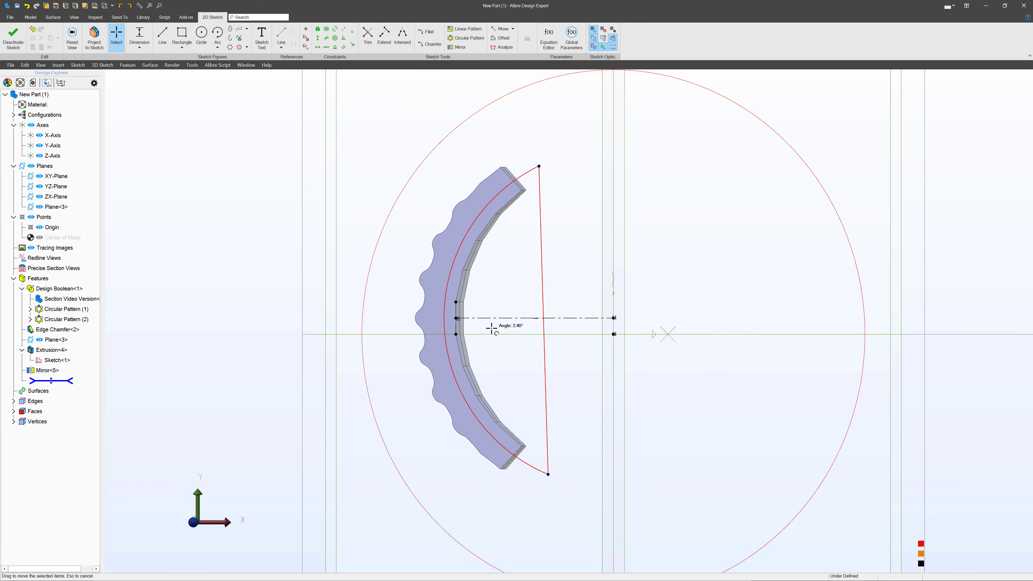
- Constrain the straight closing line of the arc profile to be vertical
{"action": "left_click", "coordinate": [318, 38]}
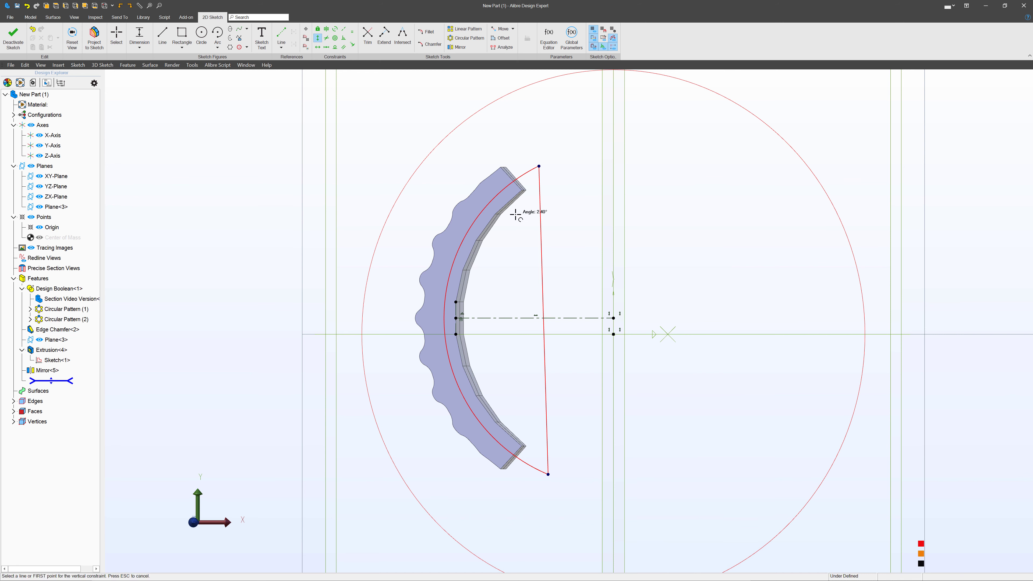
{"action": "left_click", "coordinate": [541, 244]}
{"action": "key", "text": "Escape"}
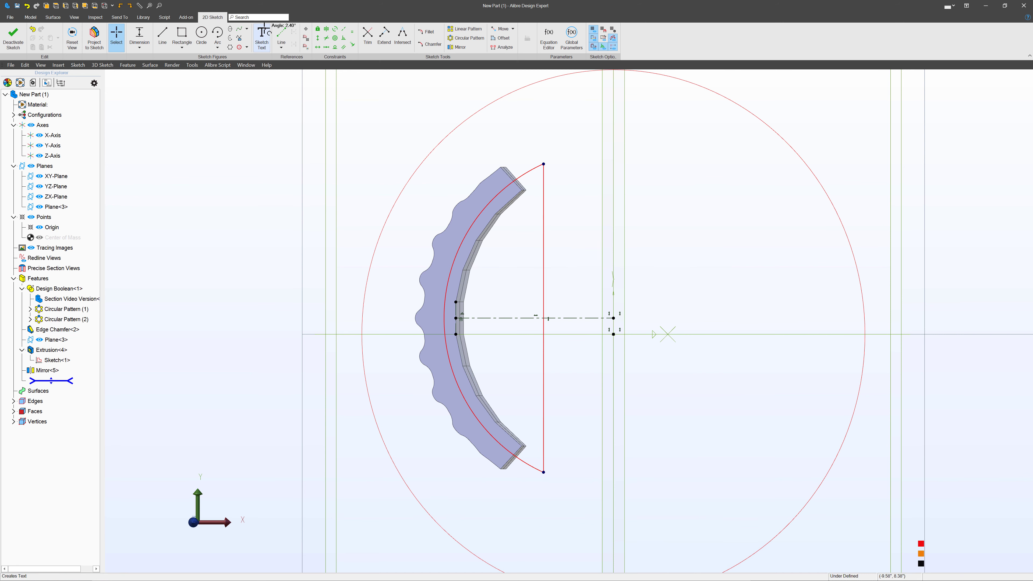
- Dimension the arc's radius and set it to 5.25"
{"action": "left_click", "coordinate": [137, 35]}
{"action": "left_click", "coordinate": [486, 203]}
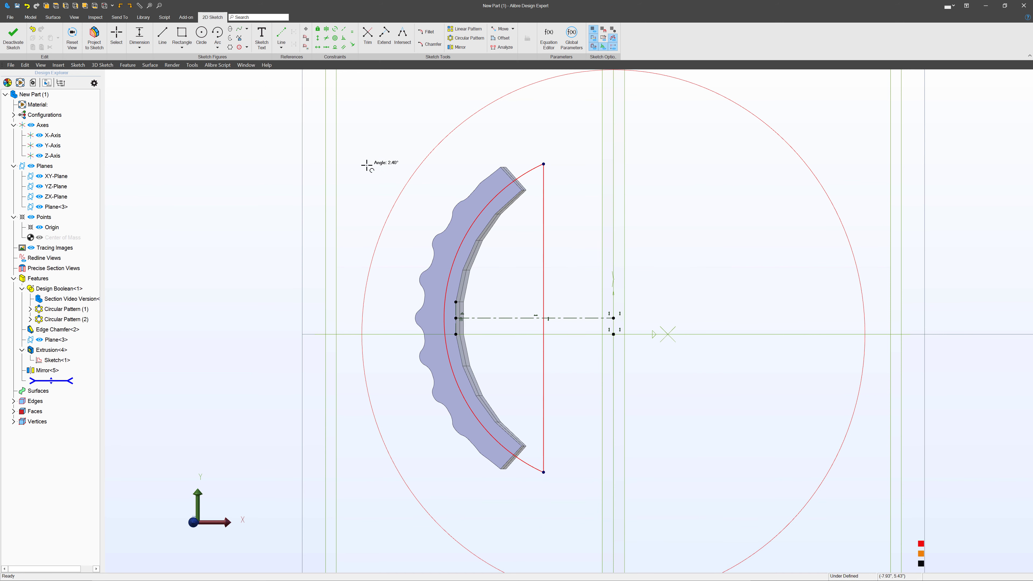
{"action": "left_click", "coordinate": [367, 166]}
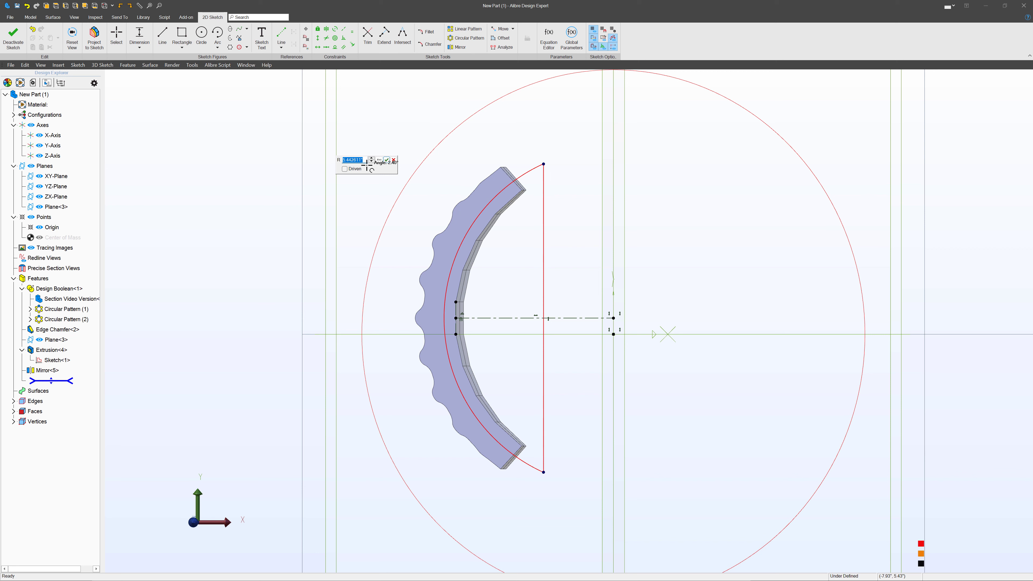
{"action": "type", "text": "5.25"}
{"action": "key", "text": "Return"}
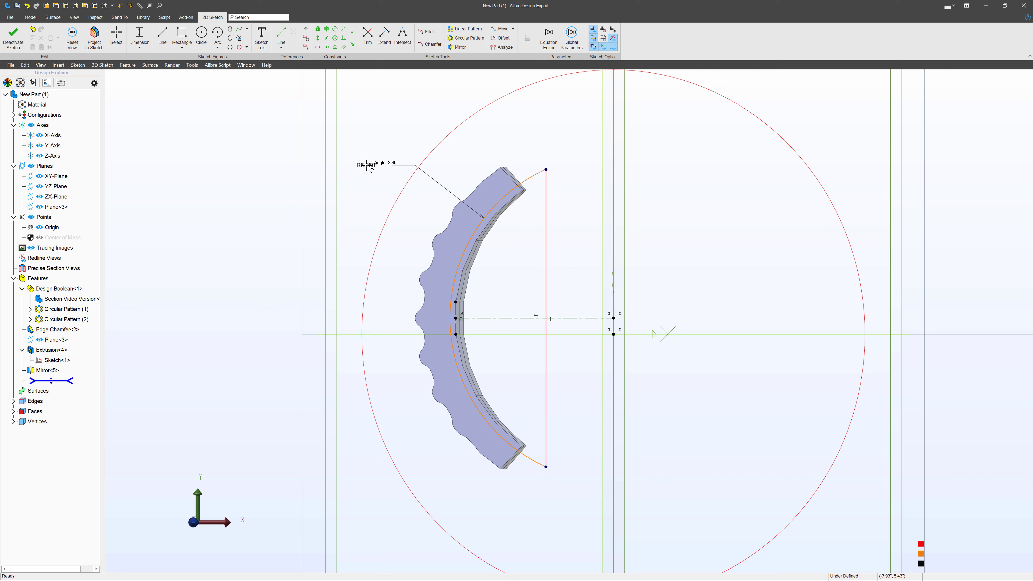
- Dimension the horizontal distance from the arc's upper endpoint to its centre and finish the sketch
{"action": "left_click", "coordinate": [546, 169]}
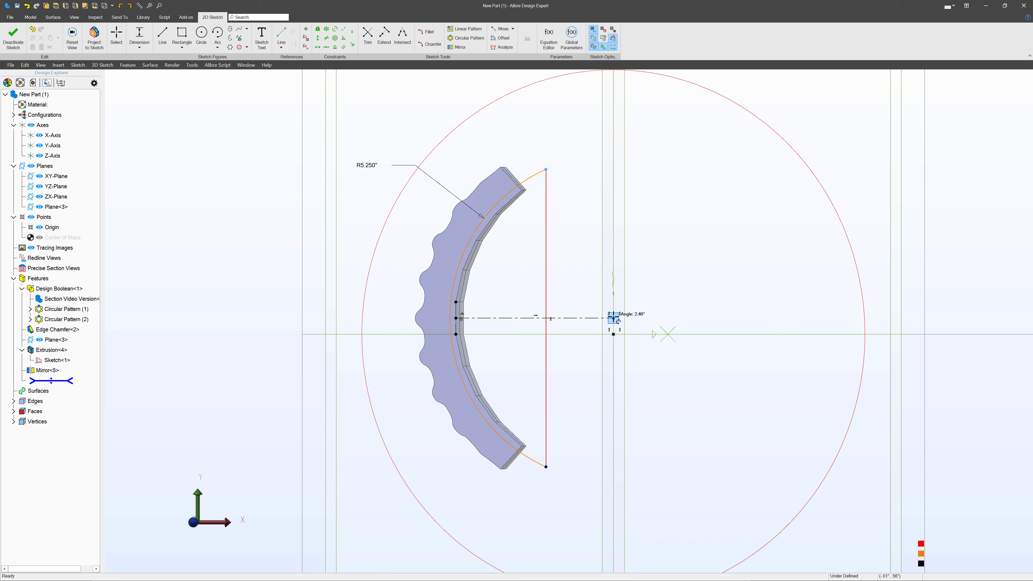
{"action": "left_click", "coordinate": [585, 121]}
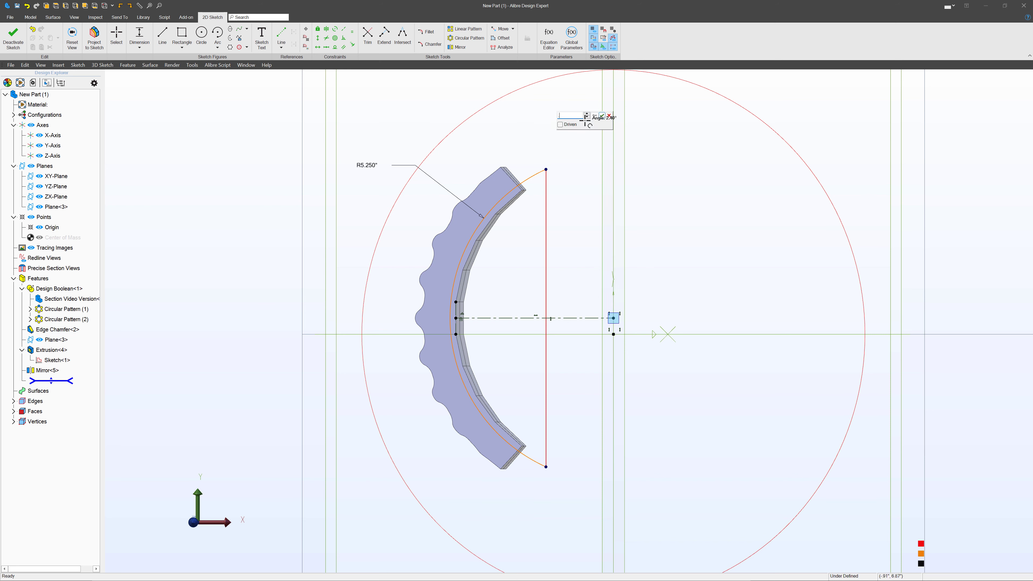
{"action": "key", "text": "Return"}
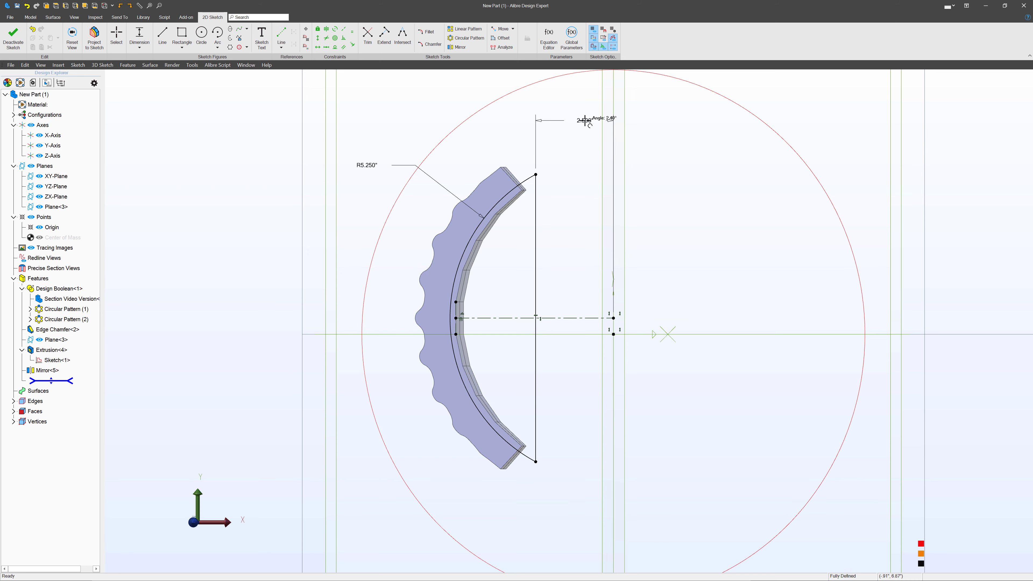
{"action": "left_click", "coordinate": [13, 39]}
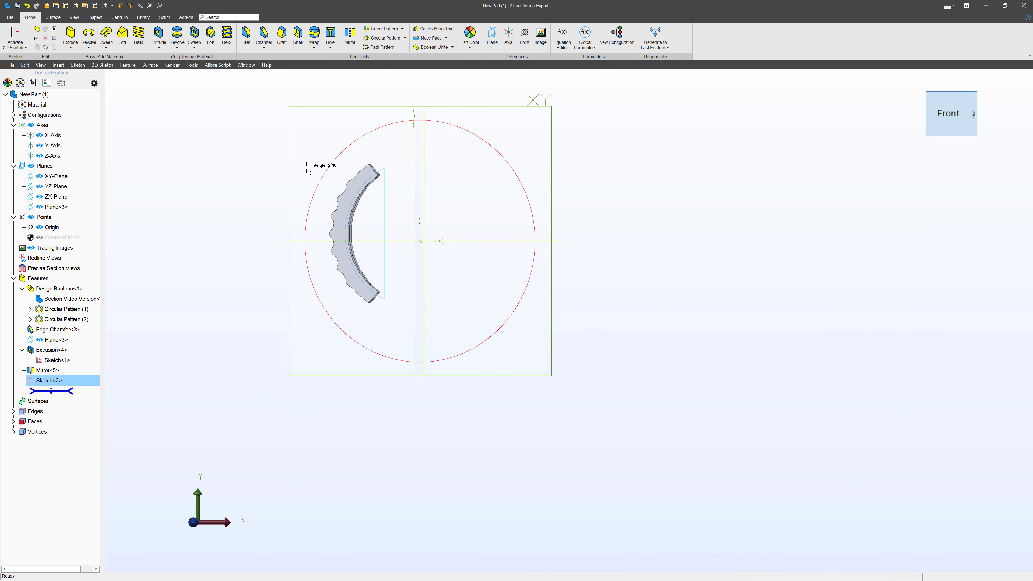
- Start a sketch on the XY-Plane and project the section's short vertical inner edge into it as a reference figure
{"action": "left_click", "coordinate": [491, 155]}
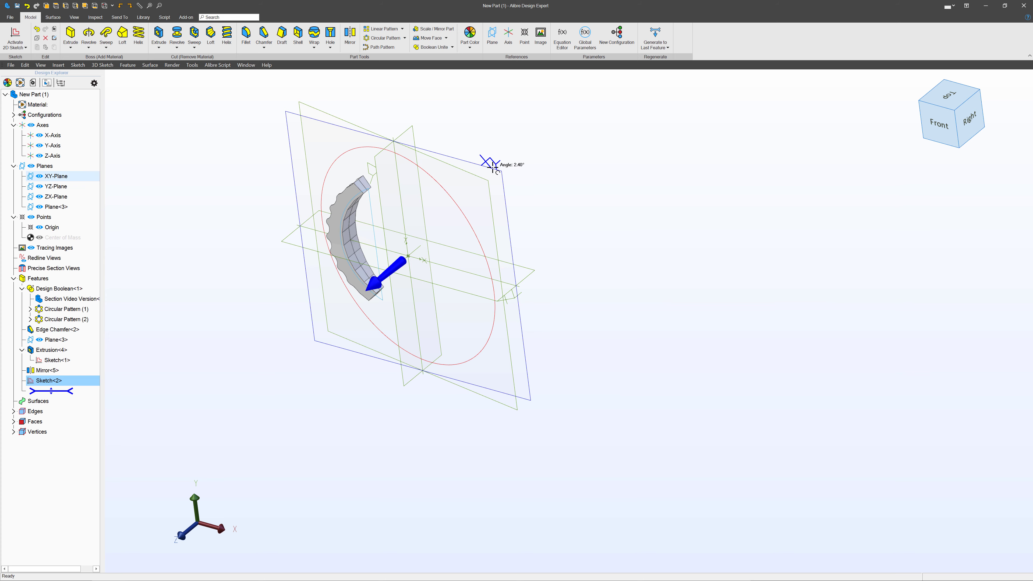
{"action": "left_click", "coordinate": [16, 35]}
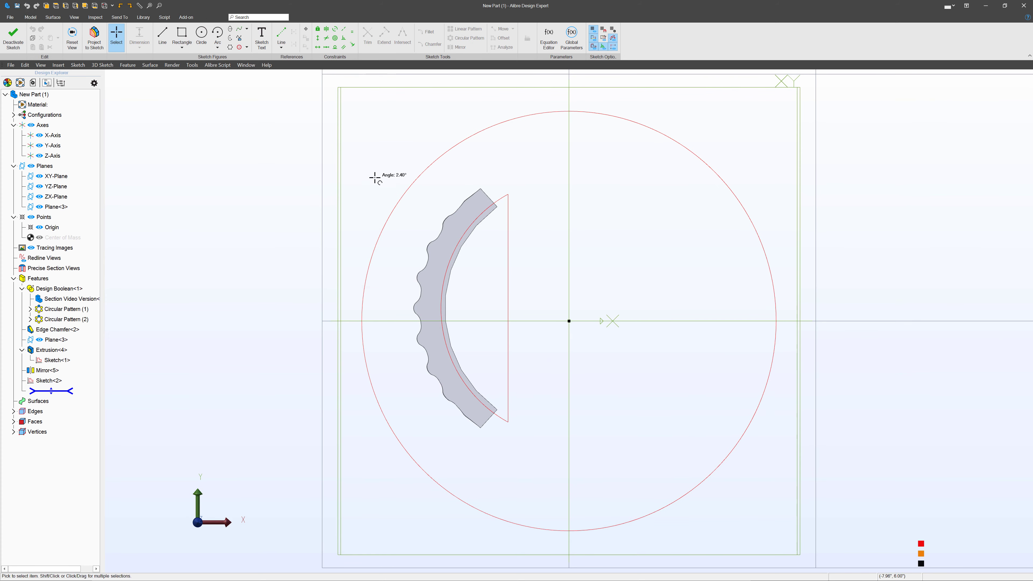
{"action": "scroll", "coordinate": [483, 324], "scroll_direction": "up", "scroll_amount": 3}
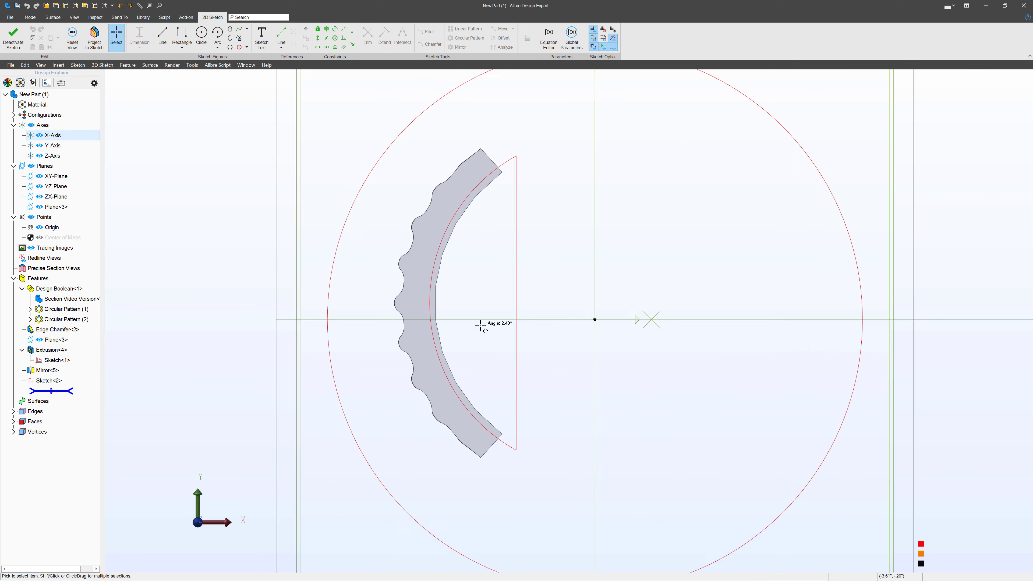
{"action": "left_click", "coordinate": [95, 36]}
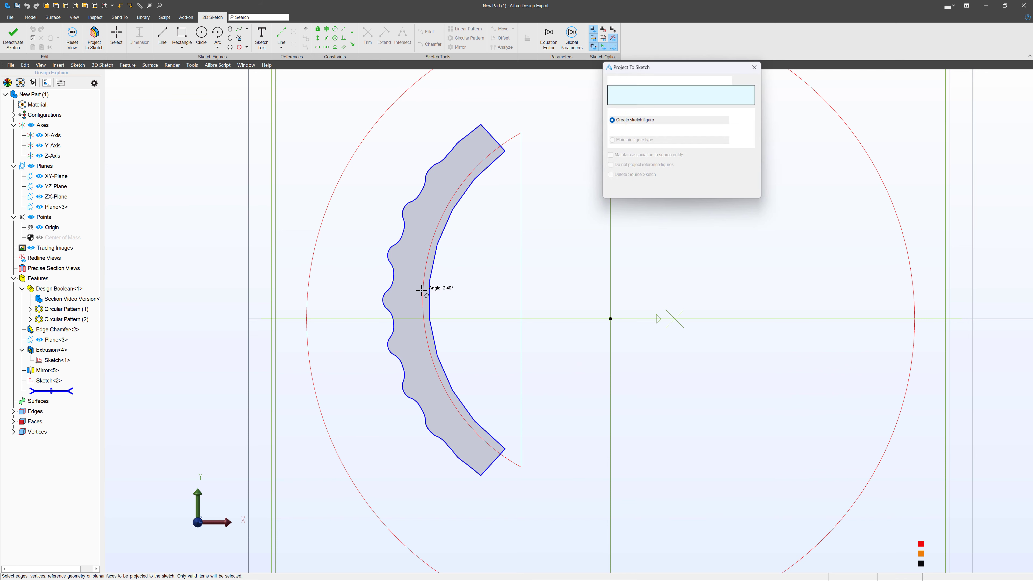
{"action": "left_click", "coordinate": [428, 287]}
{"action": "left_click", "coordinate": [612, 130]}
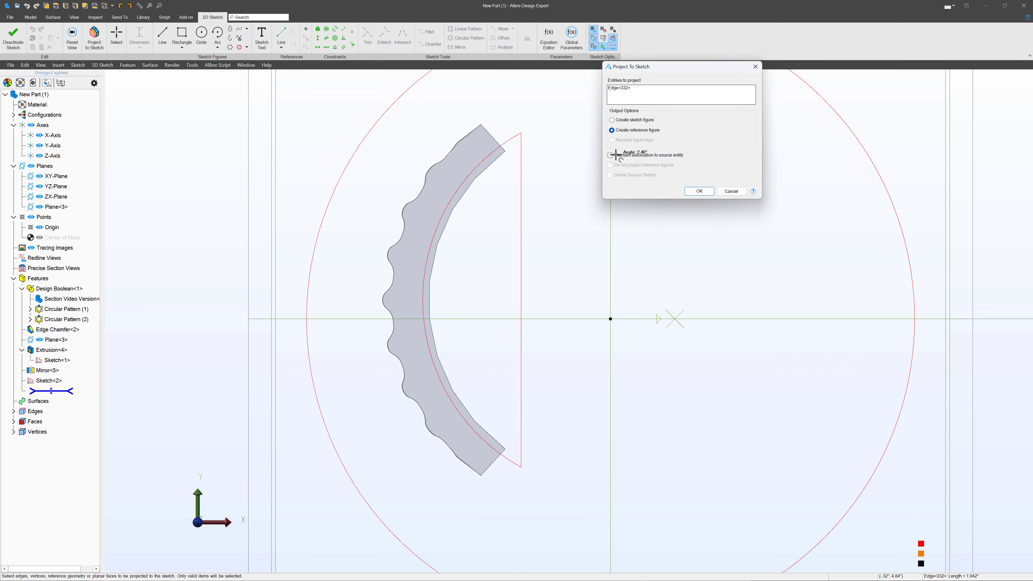
{"action": "left_click", "coordinate": [699, 191]}
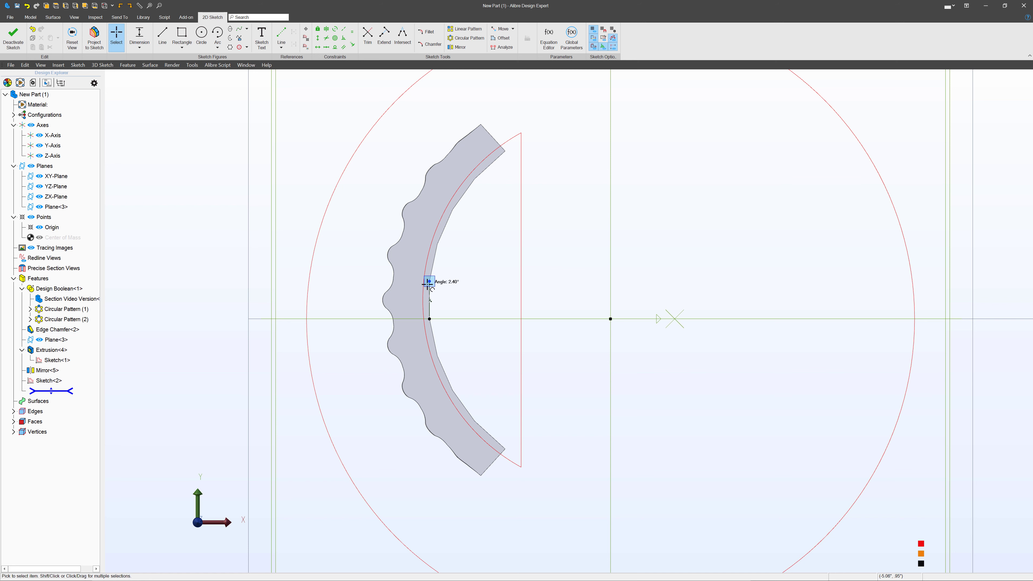
- Draw a horizontal reference line from the projected edge's midpoint and constrain its free endpoint vertically with the origin
{"action": "left_click", "coordinate": [281, 36]}
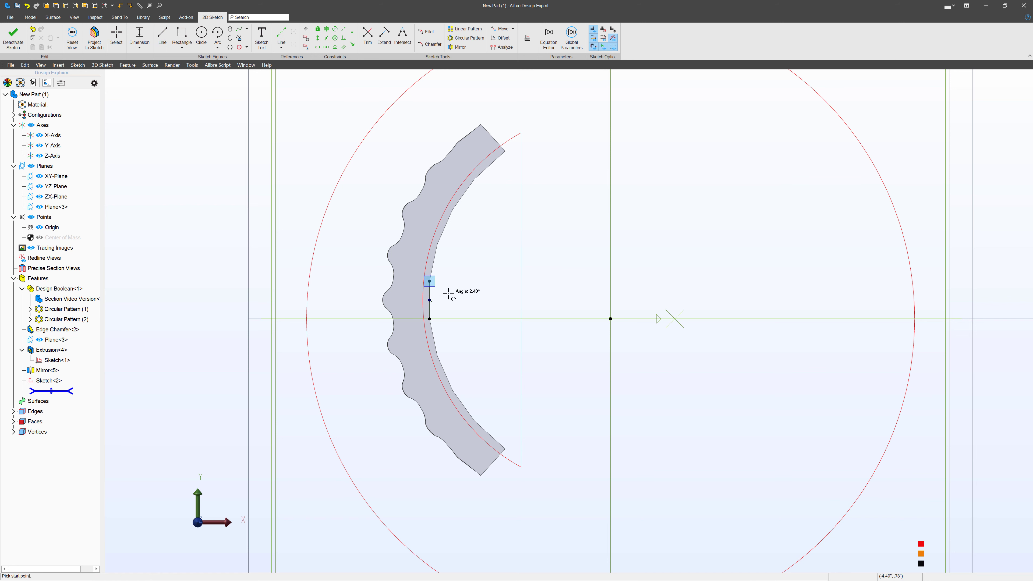
{"action": "left_click", "coordinate": [429, 299]}
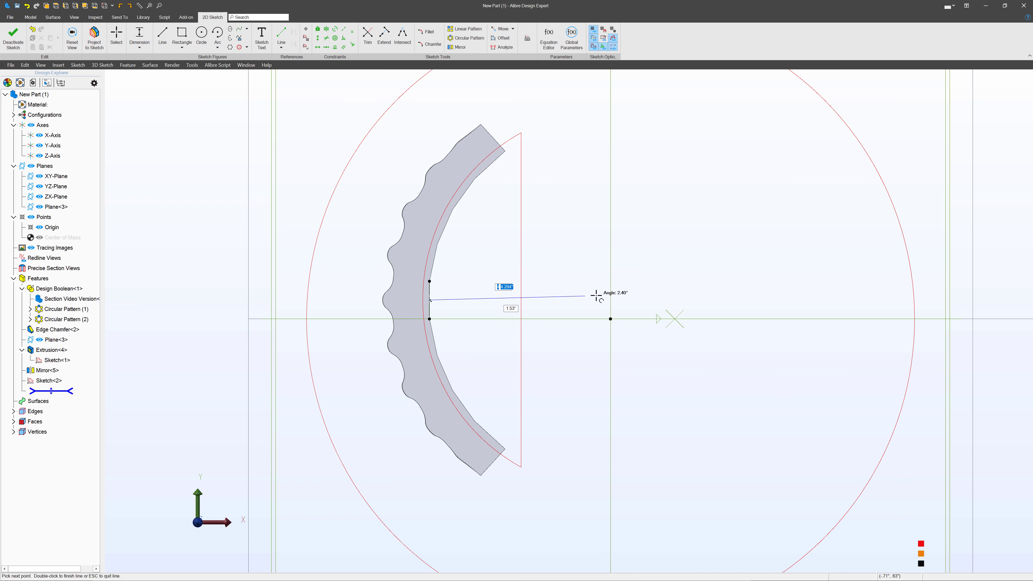
{"action": "left_click", "coordinate": [610, 299]}
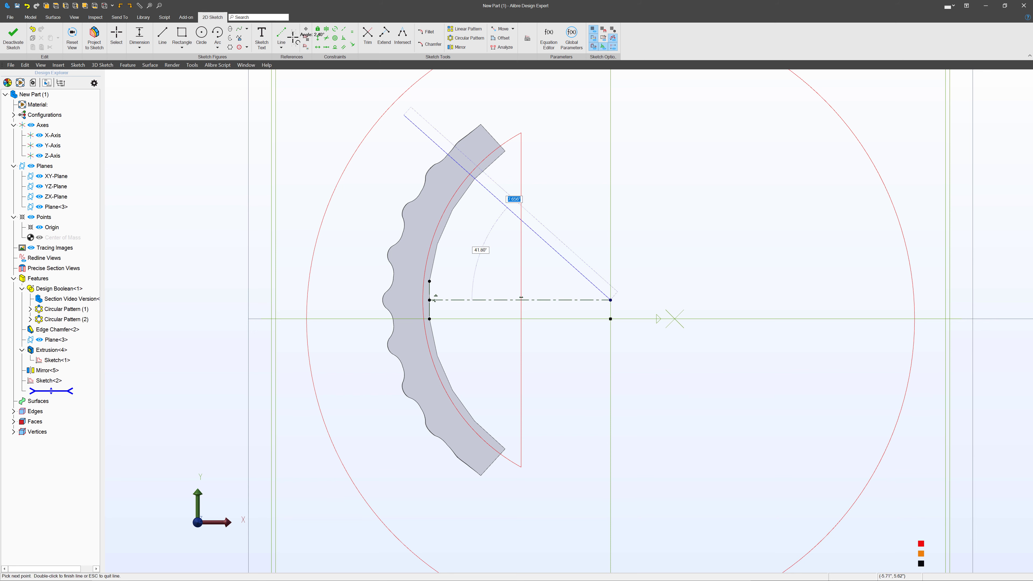
{"action": "left_click", "coordinate": [317, 38]}
{"action": "left_click", "coordinate": [611, 299]}
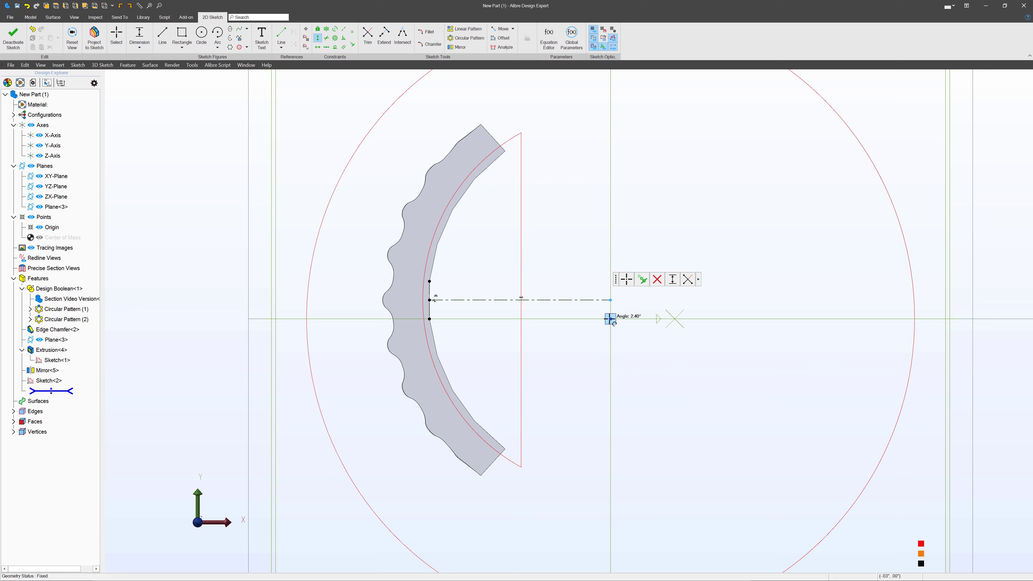
{"action": "left_click", "coordinate": [610, 318]}
- Draw an arc centred on the reference line's free endpoint, spanning past both section ends, and dimension its radius to 5.5"
{"action": "left_click", "coordinate": [217, 34]}
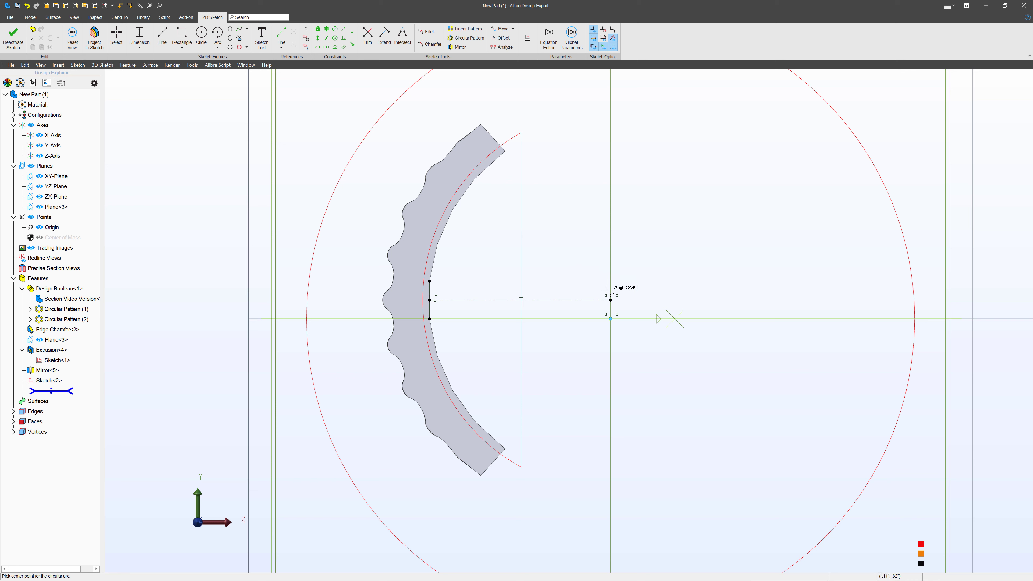
{"action": "left_click", "coordinate": [611, 300]}
{"action": "left_click", "coordinate": [558, 110]}
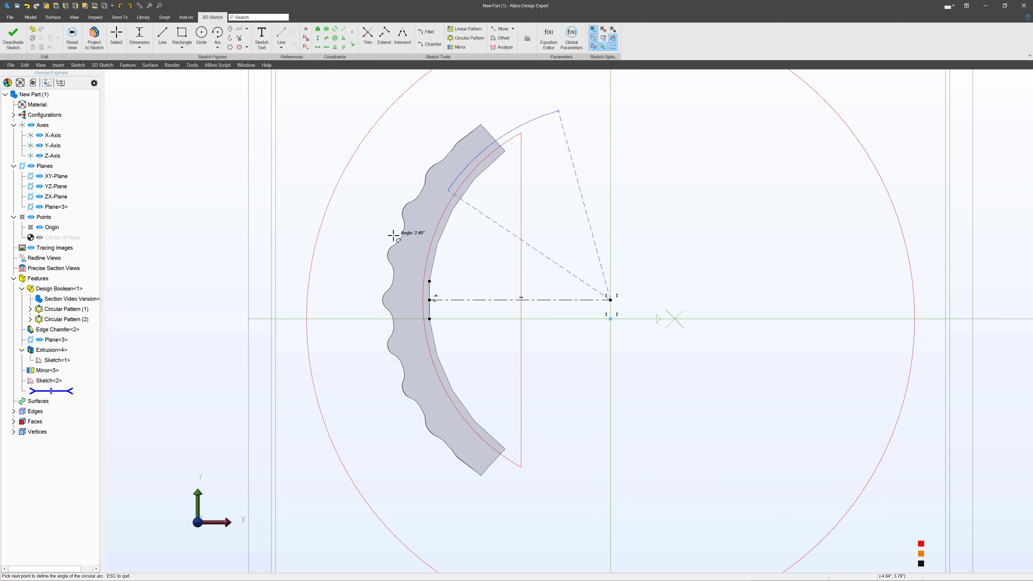
{"action": "left_click", "coordinate": [516, 531]}
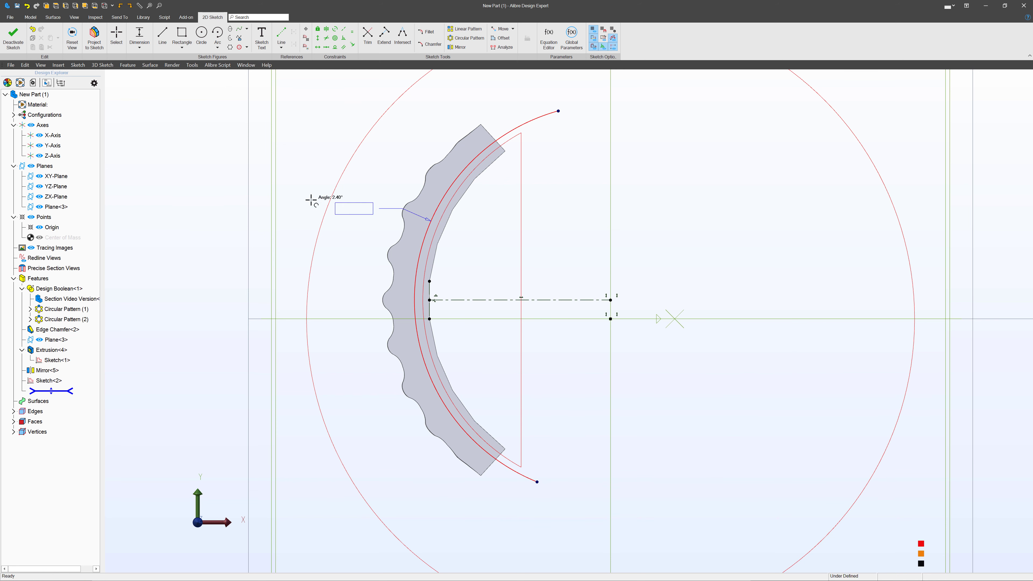
{"action": "left_click", "coordinate": [281, 193]}
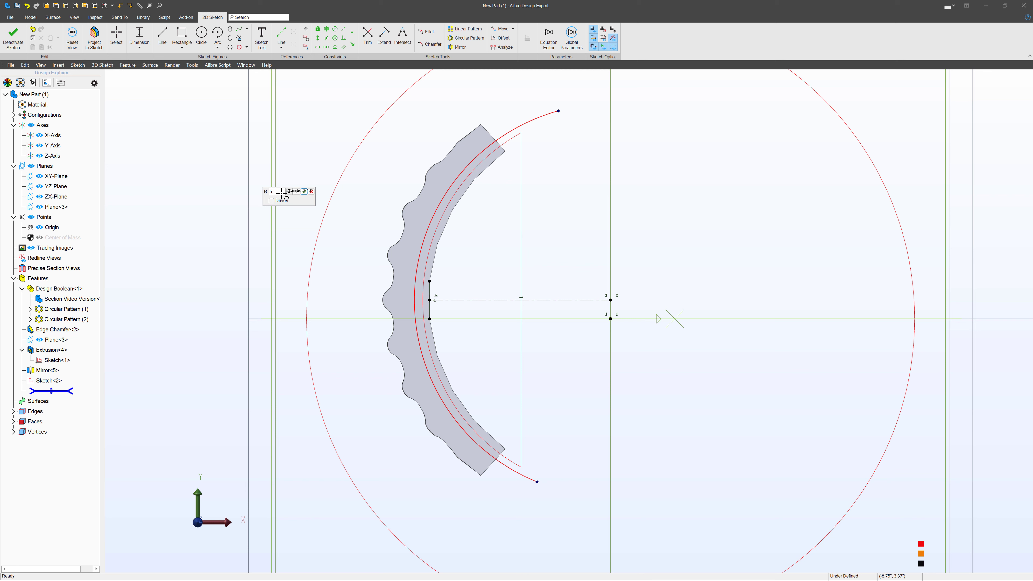
{"action": "key", "text": "Return"}
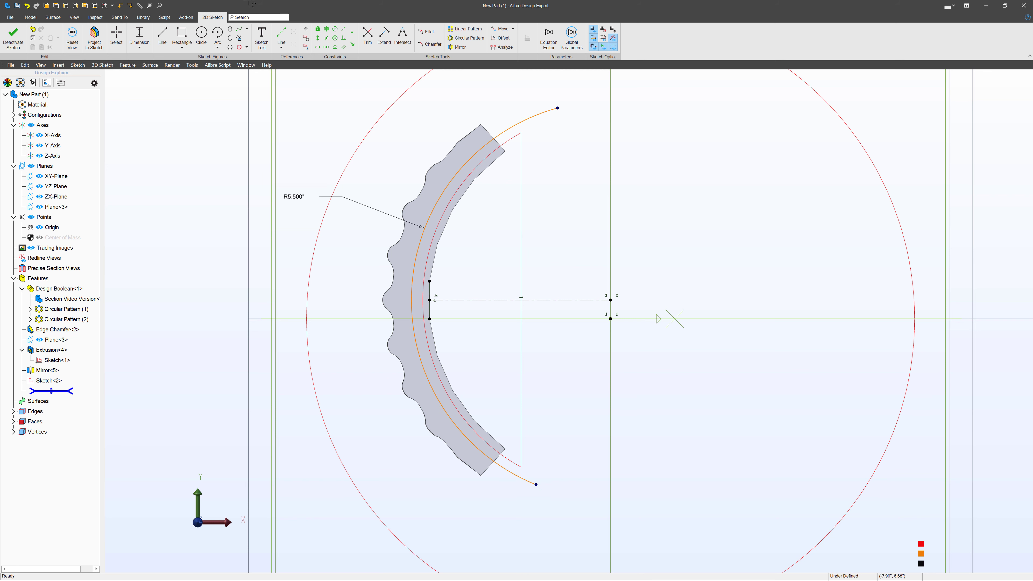
- Close the arc with a straight line between its endpoints and constrain that line to be vertical
{"action": "left_click", "coordinate": [162, 37]}
{"action": "left_click", "coordinate": [557, 108]}
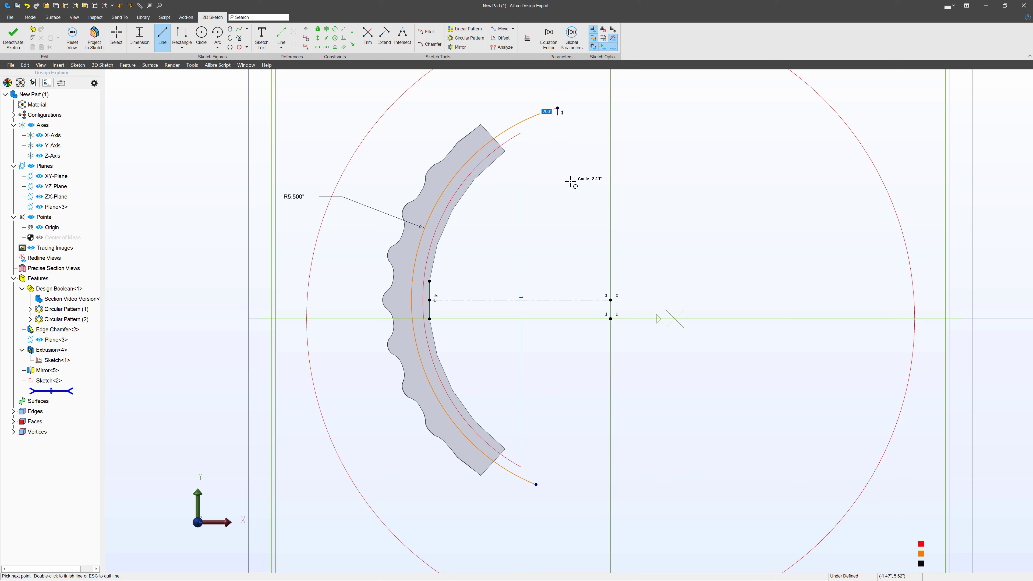
{"action": "double_click", "coordinate": [536, 484]}
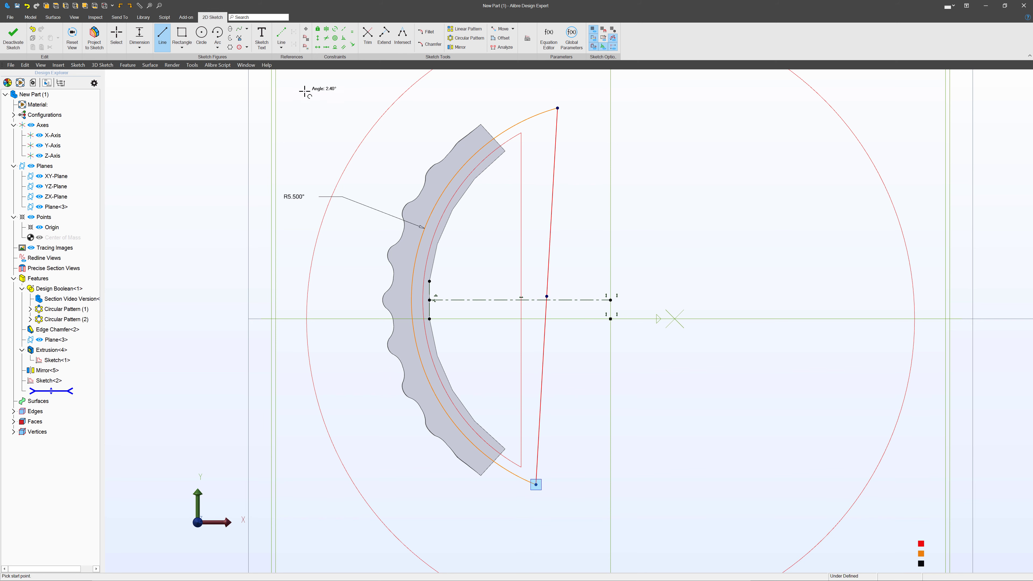
{"action": "left_click", "coordinate": [316, 39]}
{"action": "left_click", "coordinate": [555, 181]}
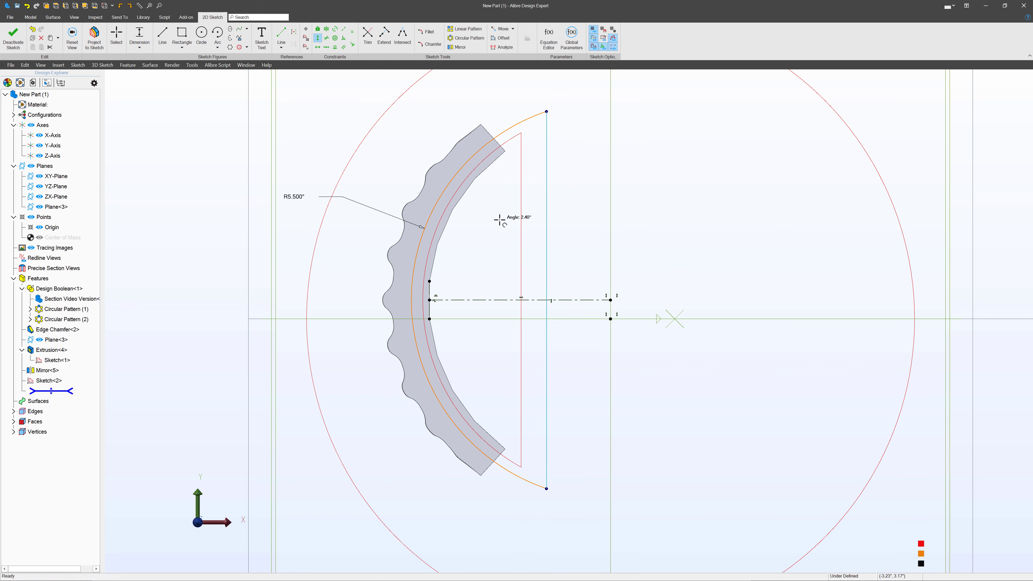
{"action": "key", "text": "Escape"}
- Dimension the distance between the closing line and the origin to 2.5" and finish the sketch
{"action": "left_click", "coordinate": [142, 34]}
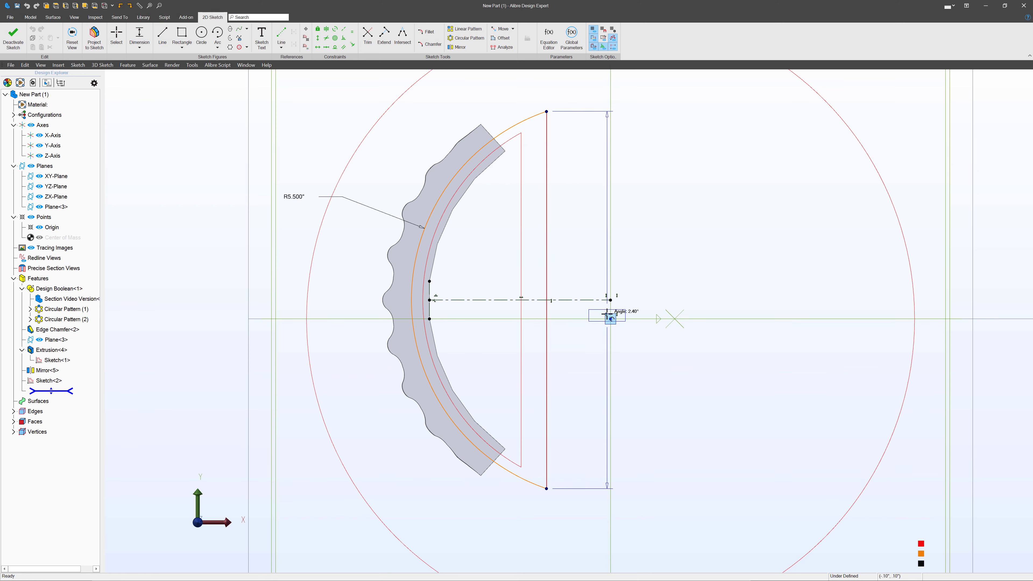
{"action": "left_click", "coordinate": [570, 97]}
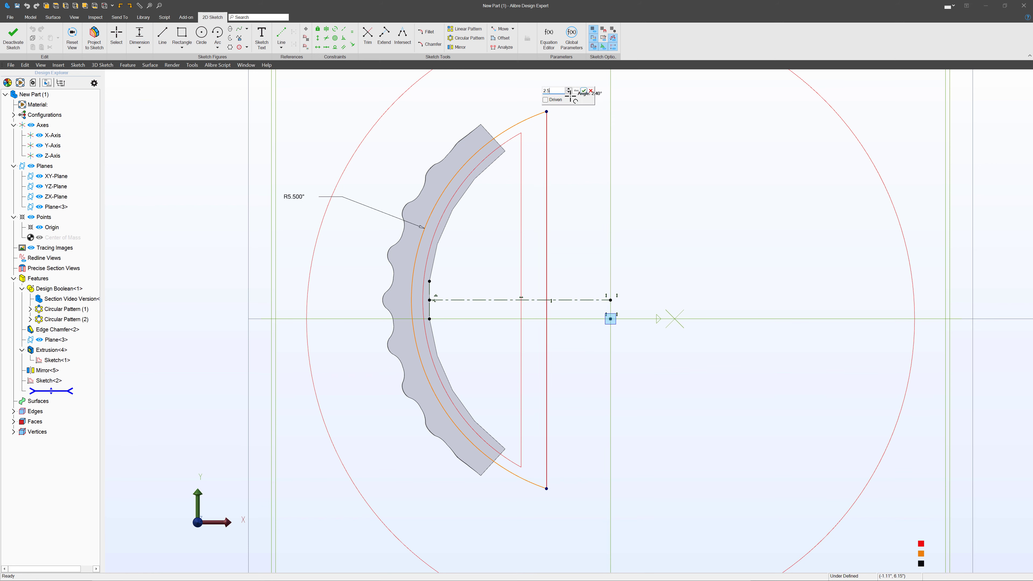
{"action": "key", "text": "Return"}
{"action": "left_click", "coordinate": [13, 36]}
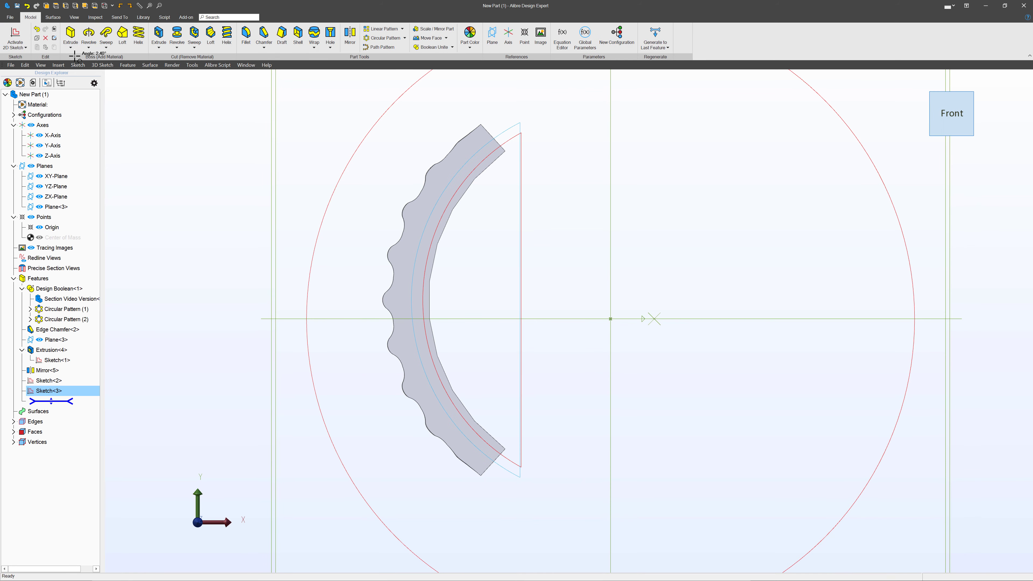
- Set up a Loft Cut with the side-face arc profile and the XY-Plane arc profile as its cross sections
{"action": "left_click", "coordinate": [158, 39]}
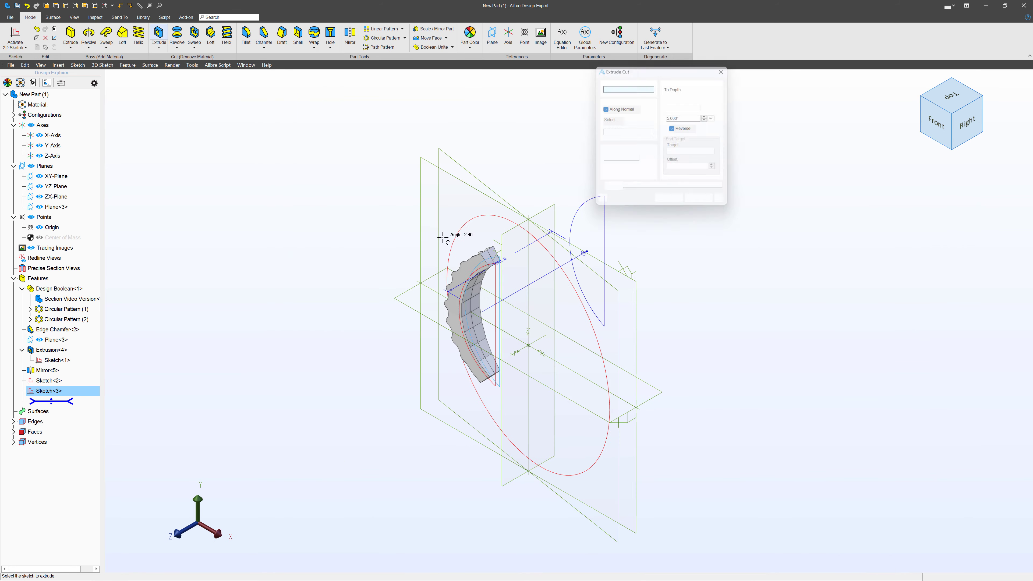
{"action": "left_click", "coordinate": [705, 203]}
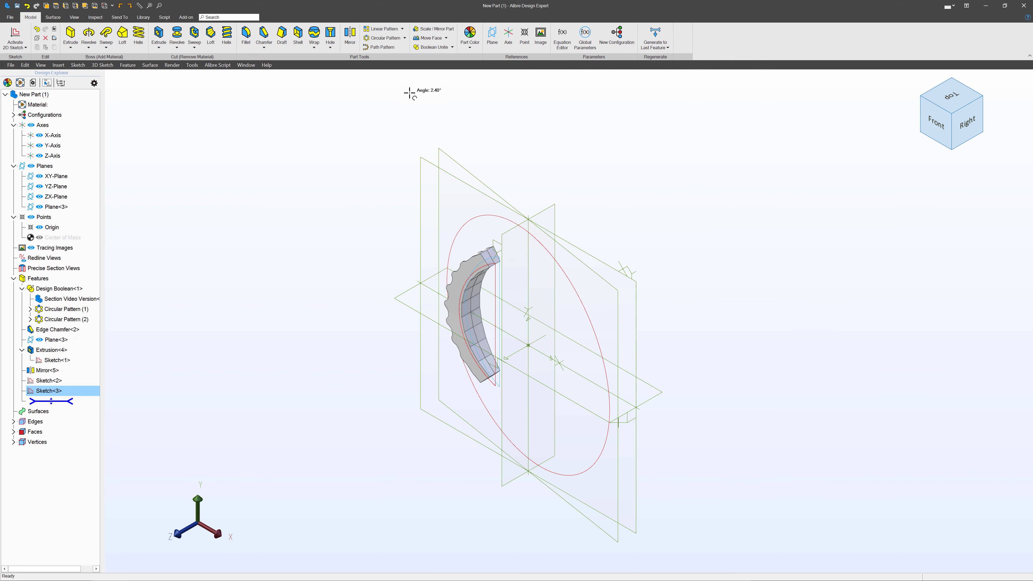
{"action": "left_click", "coordinate": [210, 35]}
{"action": "scroll", "coordinate": [473, 301], "scroll_direction": "up", "scroll_amount": 5}
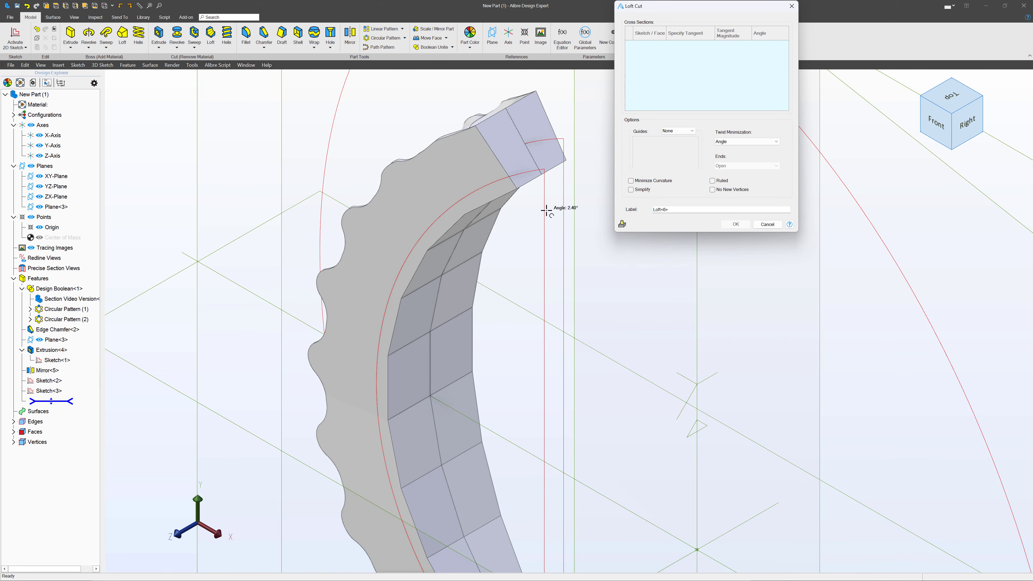
{"action": "left_click", "coordinate": [557, 211]}
{"action": "left_click", "coordinate": [567, 212]}
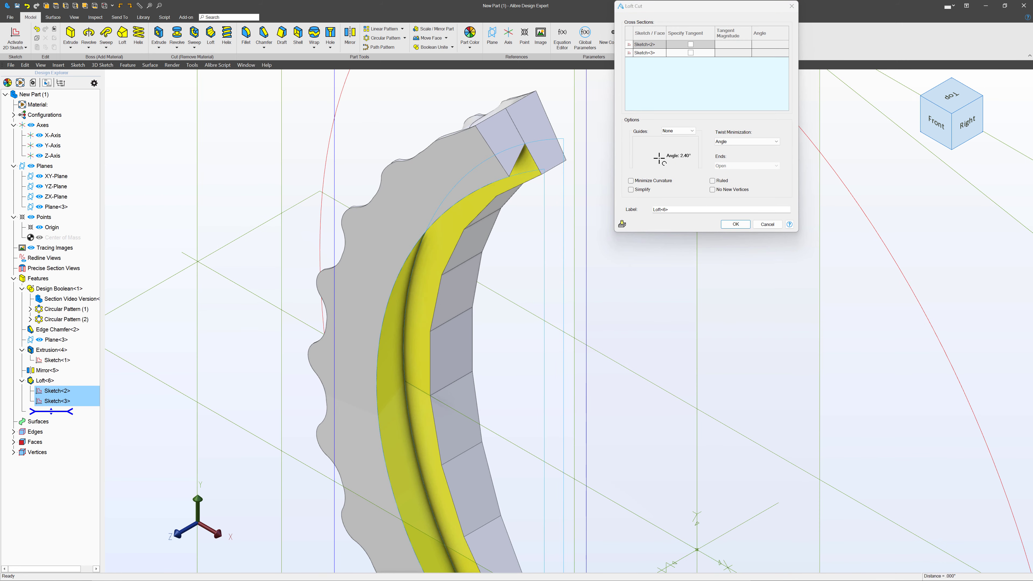
- Specify tangency for both loft sections, set Sketch<2>'s tangent magnitude to 0.25, adjust Sketch<3>'s magnitude, and create the cut
{"action": "left_click", "coordinate": [691, 44]}
{"action": "left_click", "coordinate": [692, 53]}
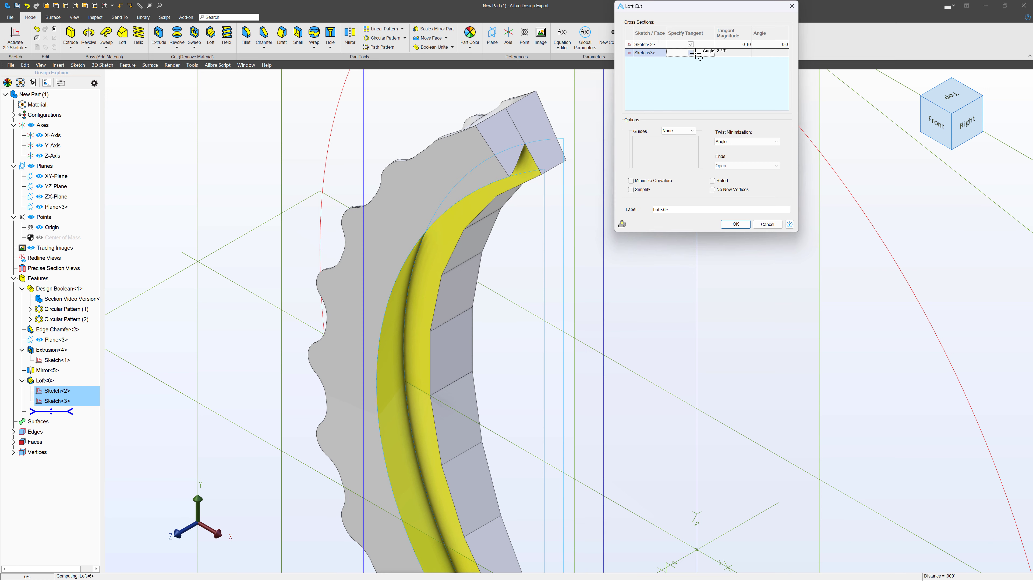
{"action": "left_click", "coordinate": [726, 43]}
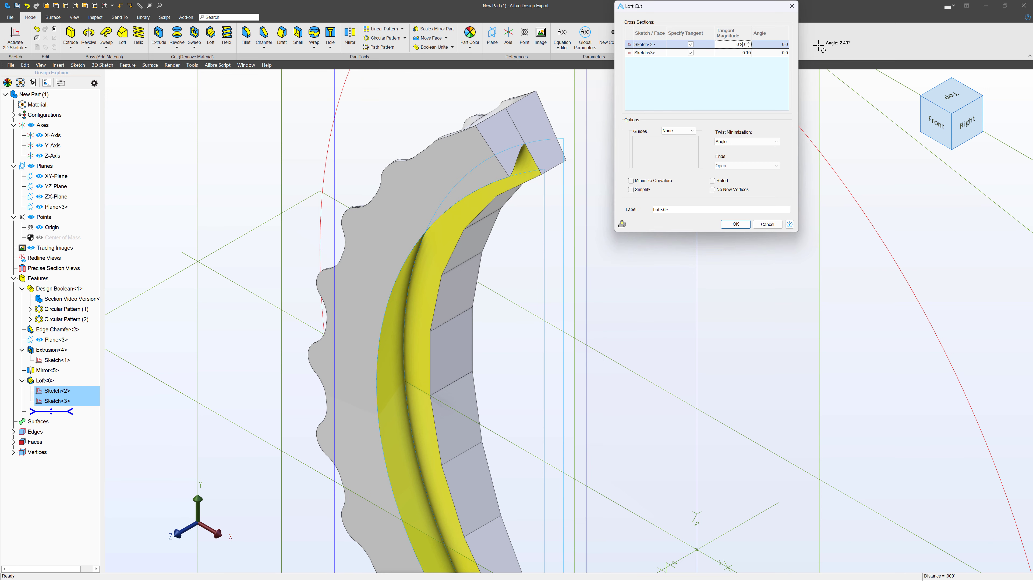
{"action": "left_click", "coordinate": [726, 52]}
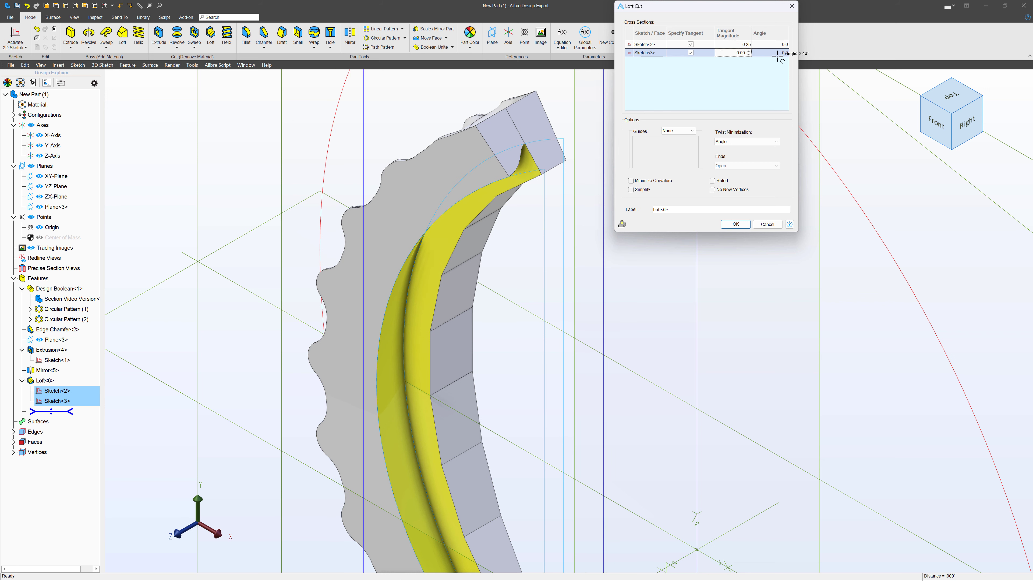
{"action": "key", "text": "Return"}
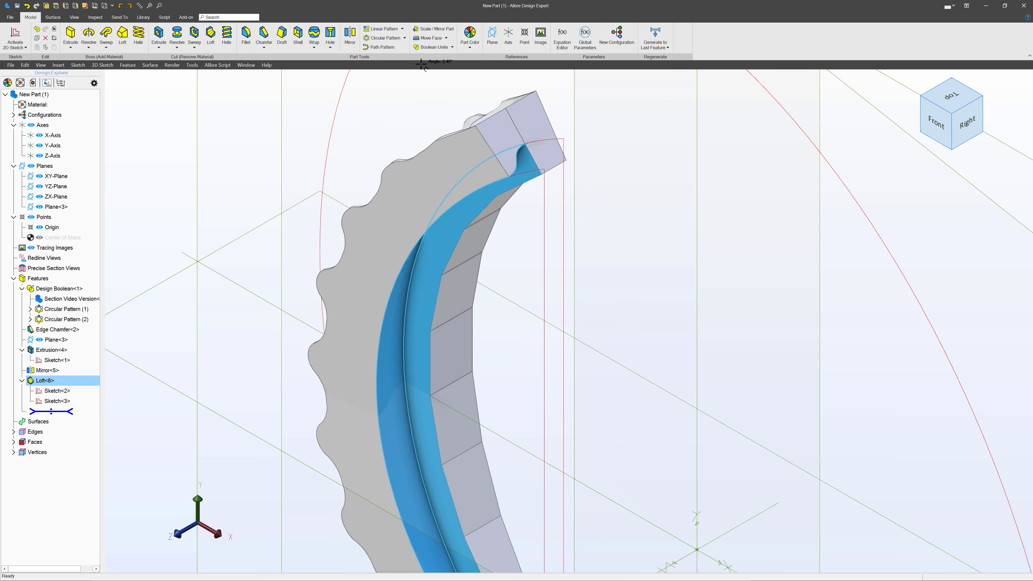
- Mirror the loft cut across the XY-Plane and inspect the section's hollowed inner surface
{"action": "left_click", "coordinate": [350, 35]}
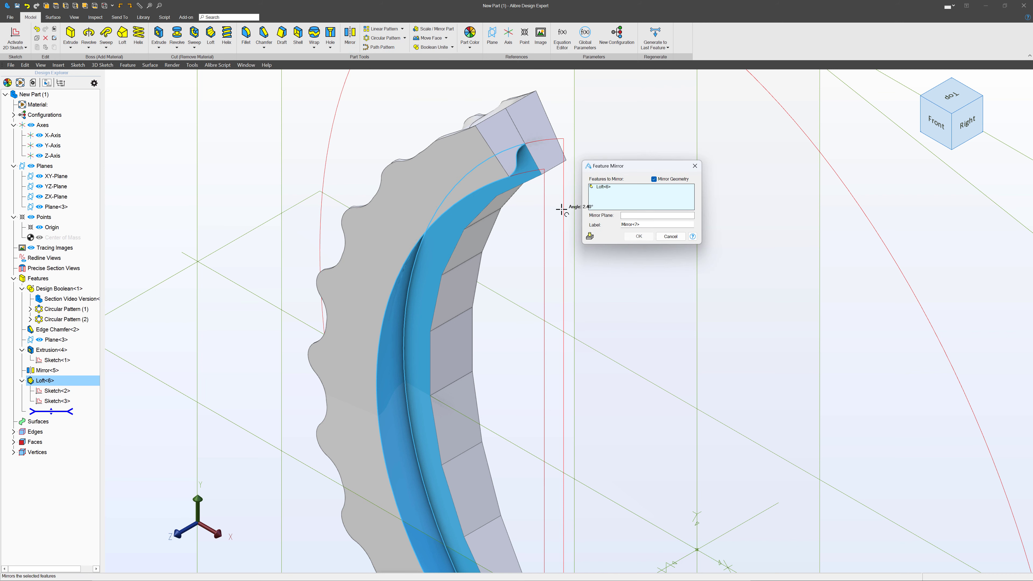
{"action": "scroll", "coordinate": [561, 209], "scroll_direction": "down", "scroll_amount": 5}
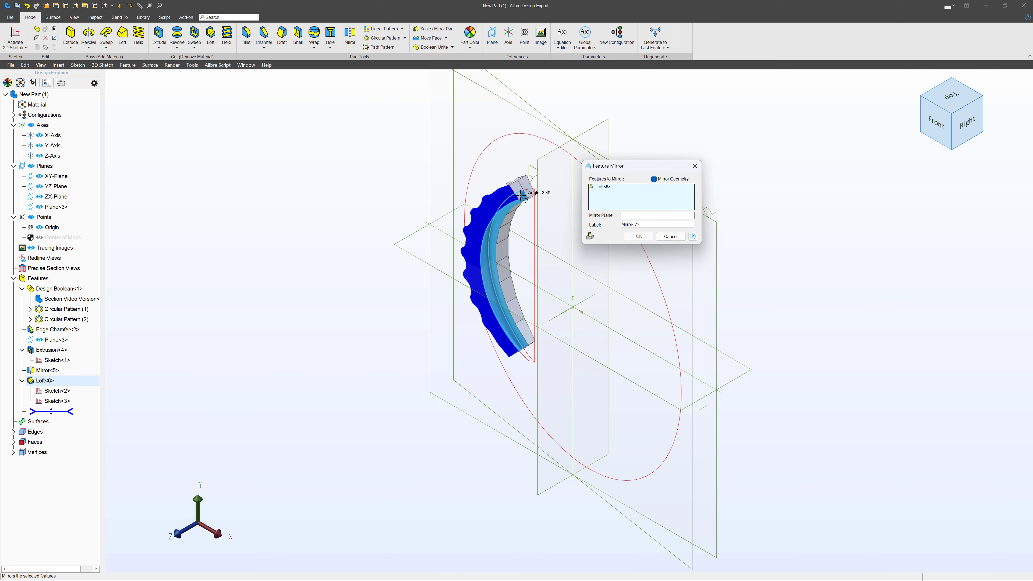
{"action": "left_click", "coordinate": [709, 216]}
{"action": "left_click", "coordinate": [639, 236]}
{"action": "scroll", "coordinate": [535, 215], "scroll_direction": "up", "scroll_amount": 5}
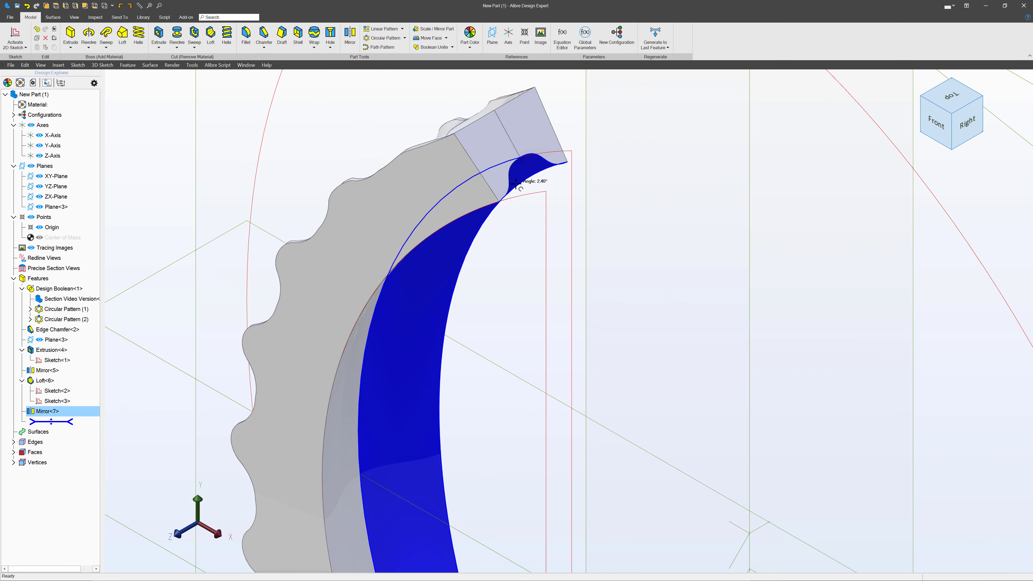
{"action": "scroll", "coordinate": [533, 160], "scroll_direction": "down", "scroll_amount": 4}
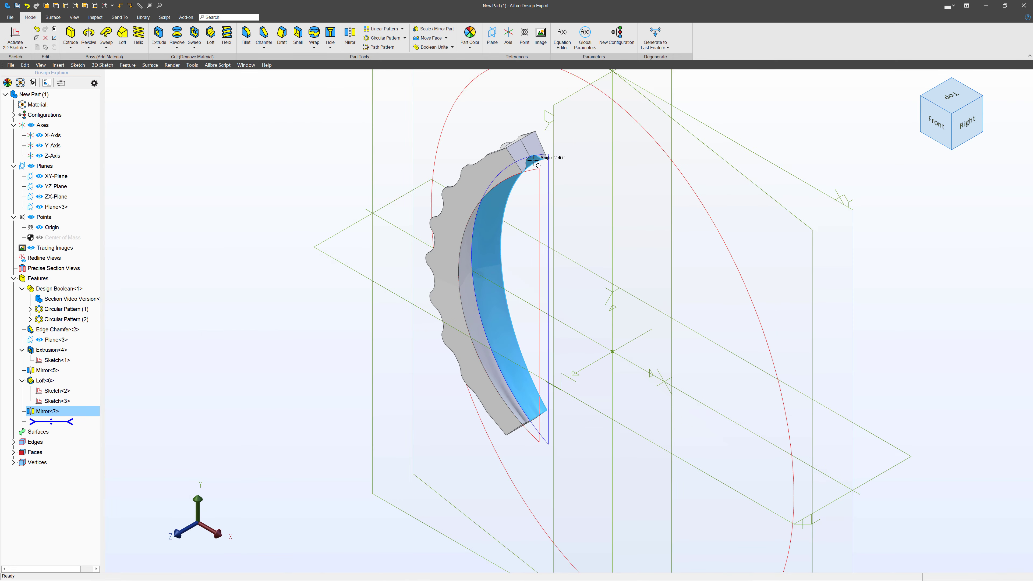
{"action": "left_click", "coordinate": [542, 290]}
{"action": "mouse_move", "coordinate": [519, 282]}
{"action": "middle_mouse_down"}
{"action": "mouse_move", "coordinate": [510, 286]}
{"action": "mouse_move", "coordinate": [537, 275]}
{"action": "middle_mouse_up"}
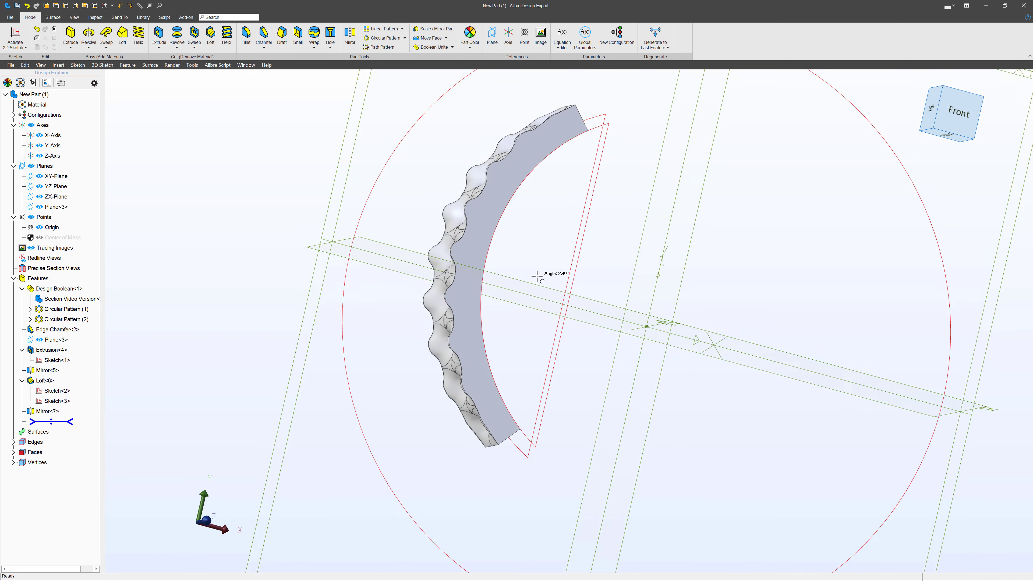
{"action": "middle_click_drag", "start_coordinate": [537, 275], "coordinate": [511, 267]}
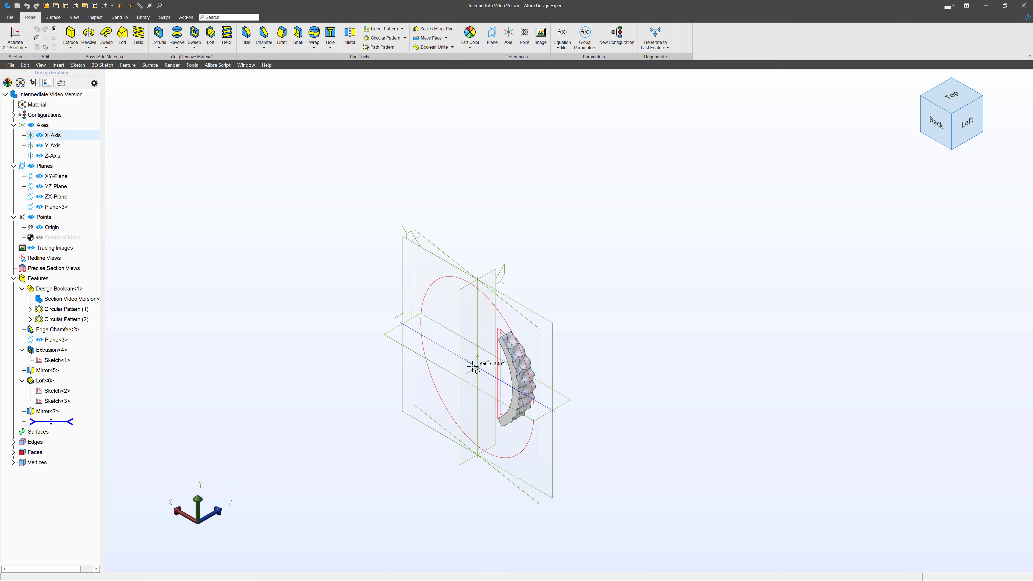
- Delete the Edge Chamfer<2> feature and roll the feature history back to just before Extrusion<4>
{"action": "scroll", "coordinate": [535, 380], "scroll_direction": "up", "scroll_amount": 4}
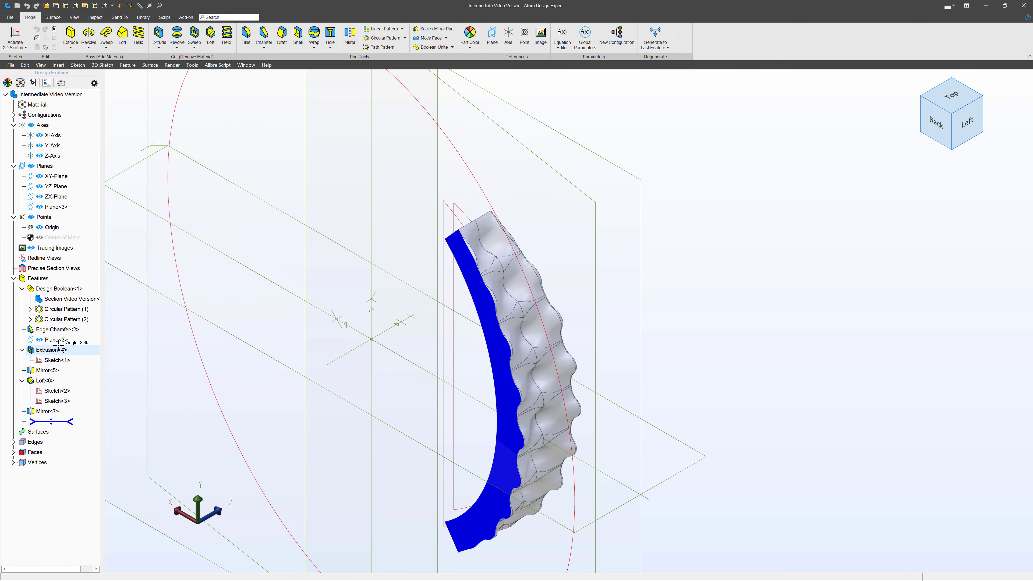
{"action": "right_click", "coordinate": [66, 329]}
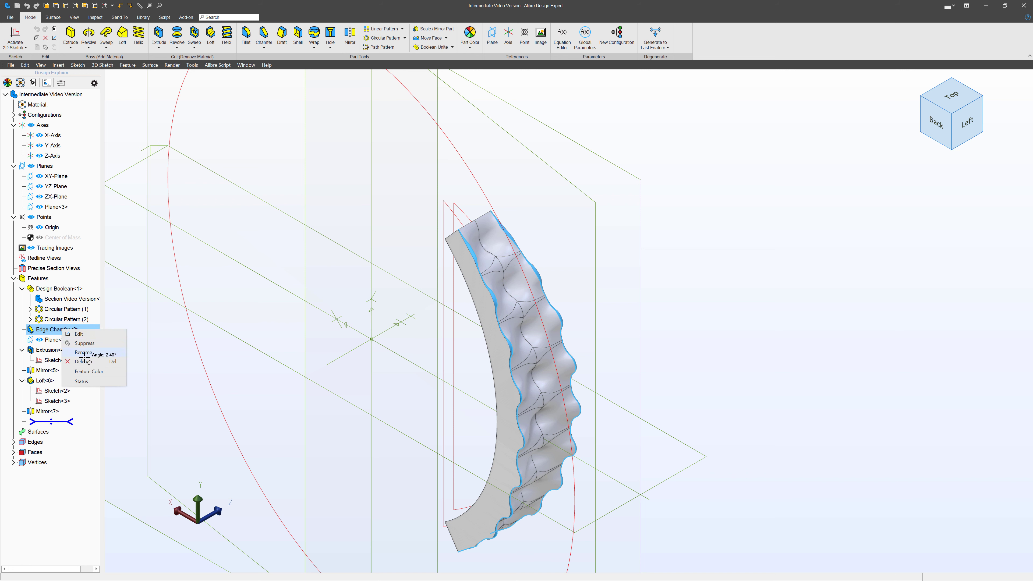
{"action": "left_click", "coordinate": [161, 370]}
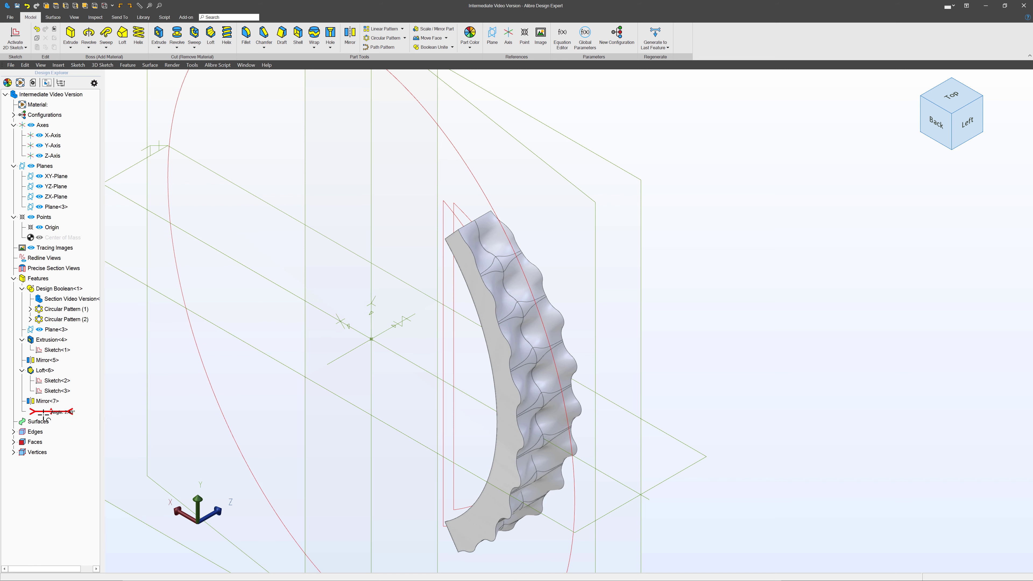
{"action": "left_click_drag", "start_coordinate": [51, 411], "coordinate": [66, 340]}
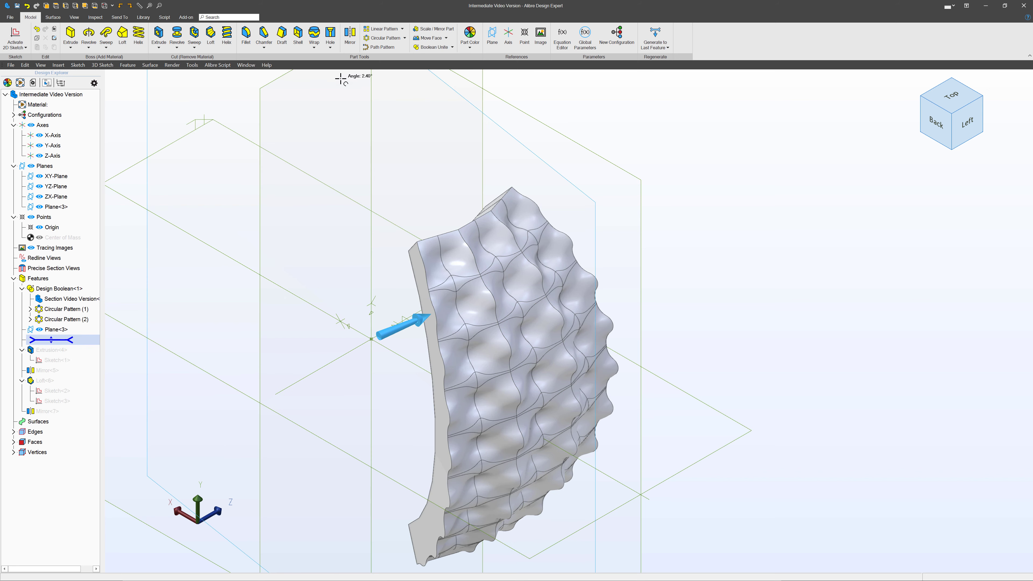
- Fillet two lengthwise seams on the wavy surface with a 0.125" constant radius and roll the feature history forward past Mirror<7>
{"action": "left_click", "coordinate": [245, 35]}
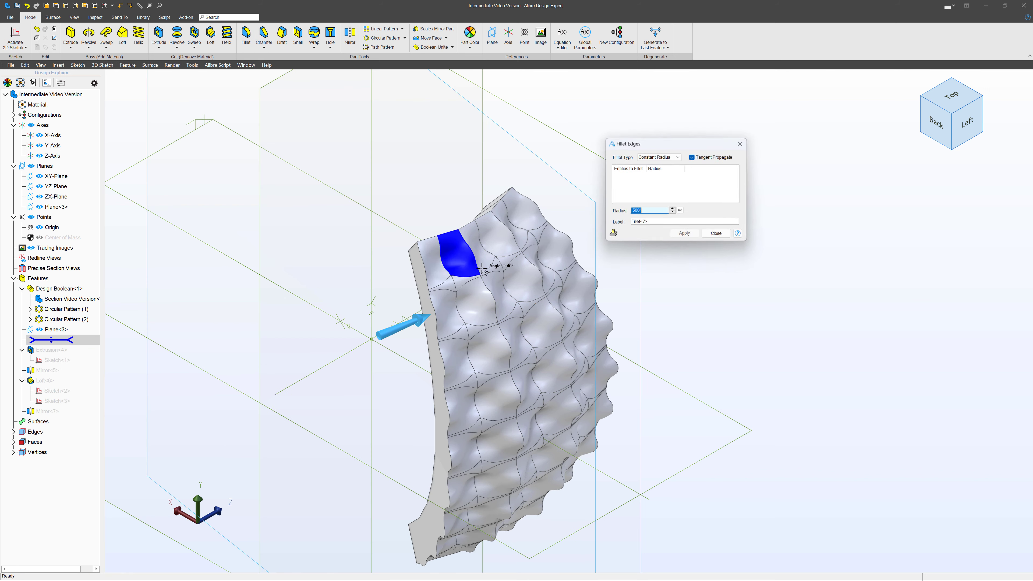
{"action": "left_click", "coordinate": [490, 292]}
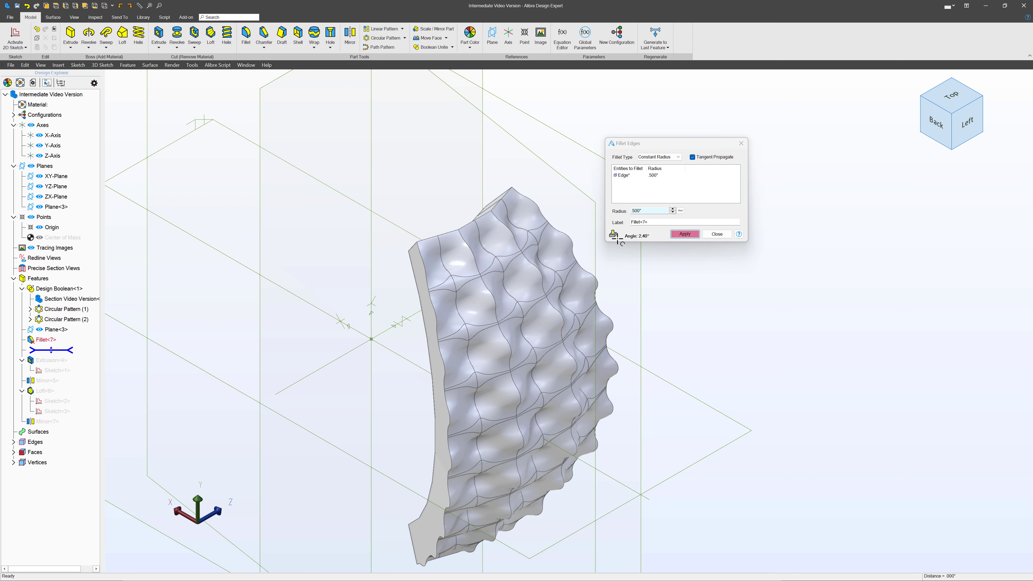
{"action": "left_click", "coordinate": [644, 209]}
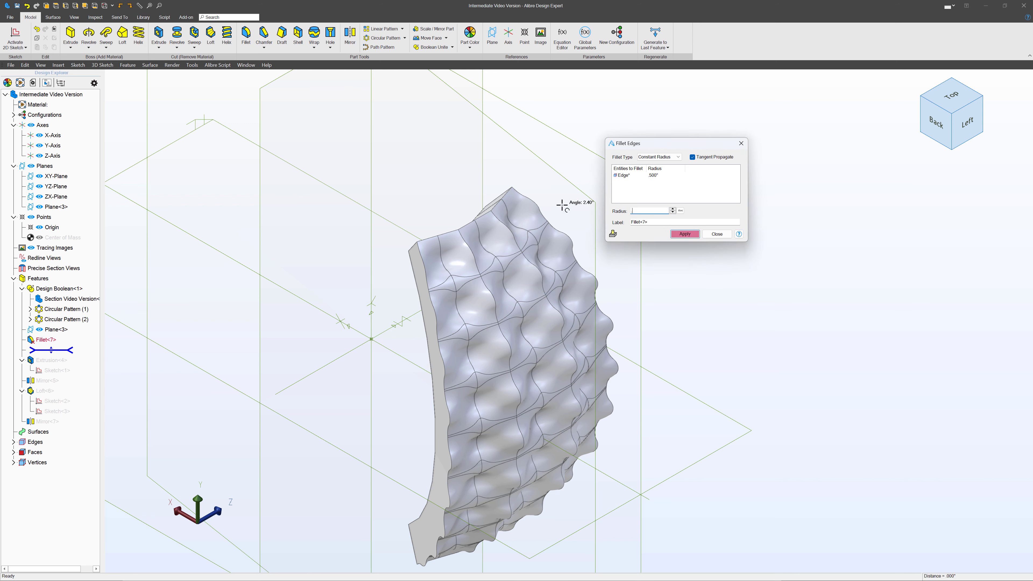
{"action": "key", "text": "Return"}
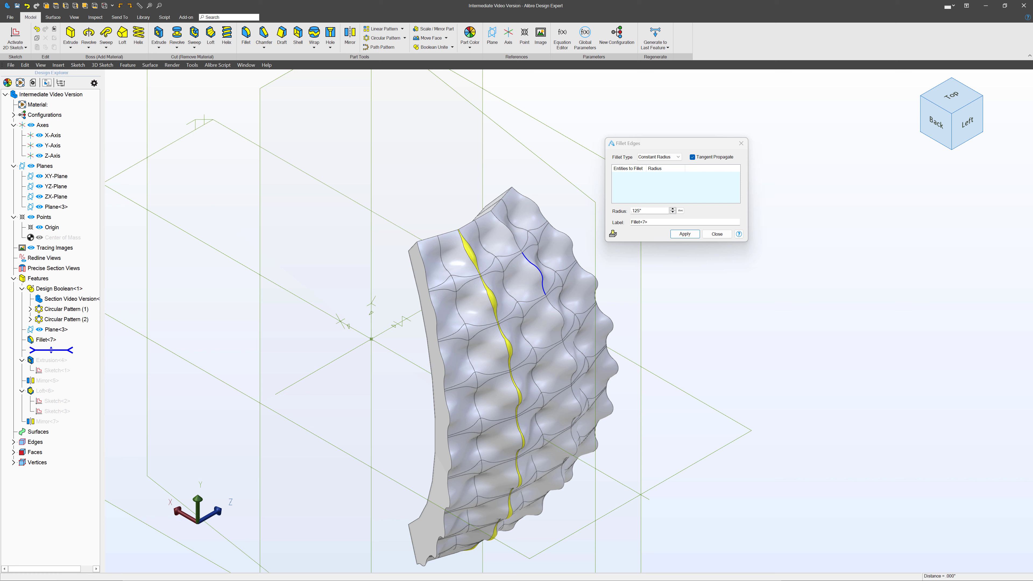
{"action": "left_click", "coordinate": [533, 272]}
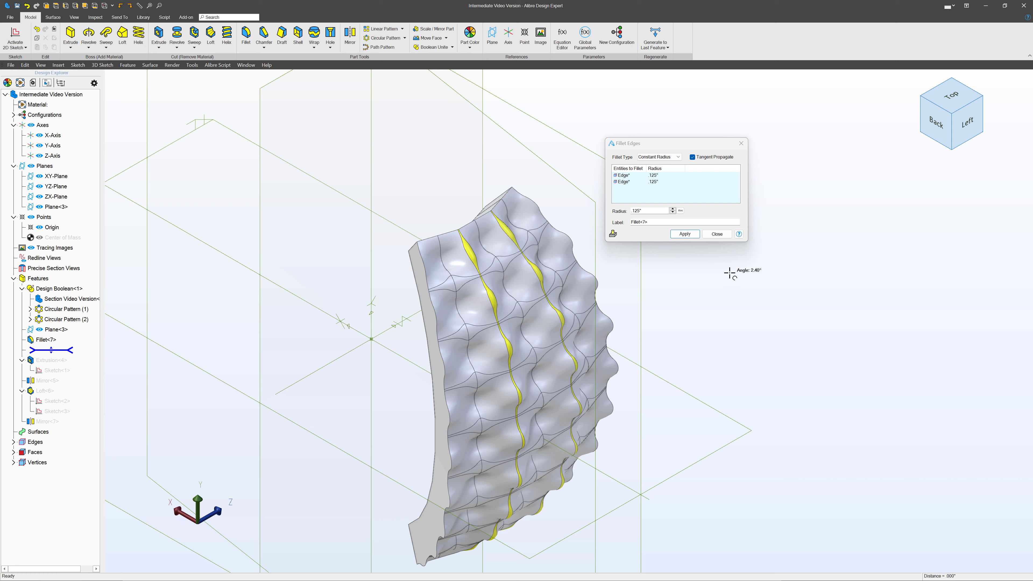
{"action": "left_click", "coordinate": [690, 235]}
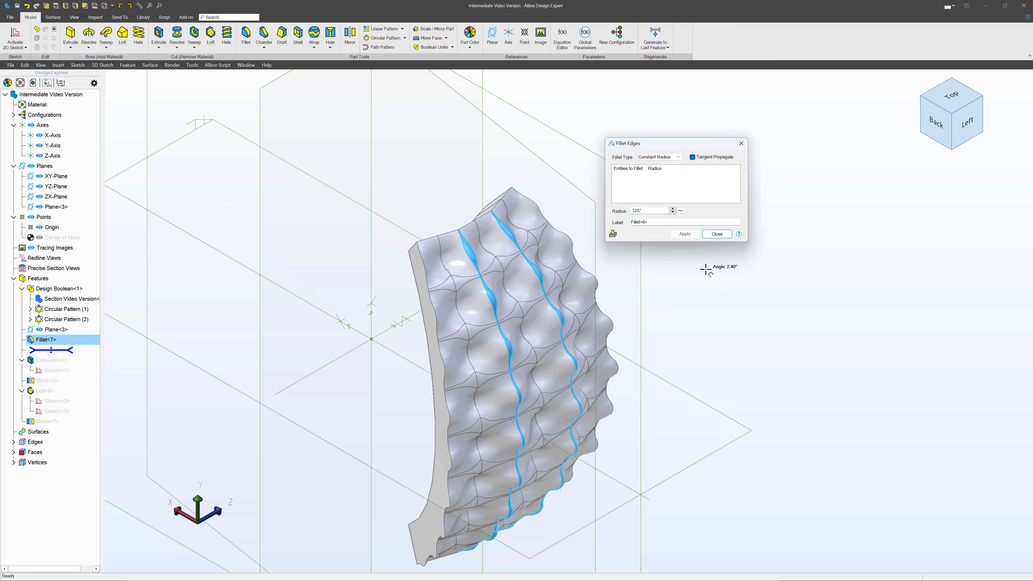
{"action": "left_click", "coordinate": [724, 235]}
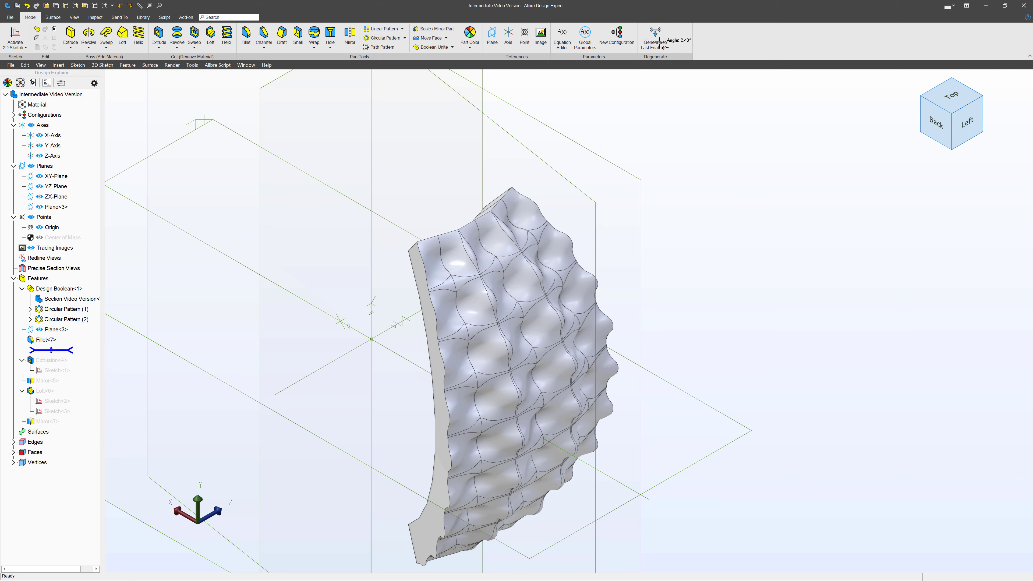
{"action": "left_click_drag", "start_coordinate": [51, 350], "coordinate": [51, 422]}
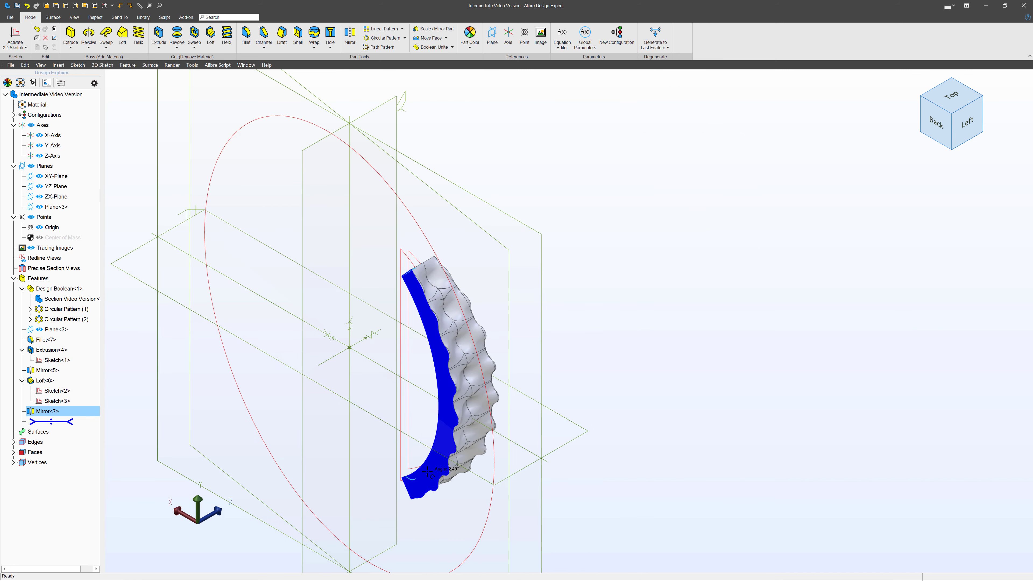
{"action": "middle_click_drag", "start_coordinate": [411, 411], "coordinate": [573, 402]}
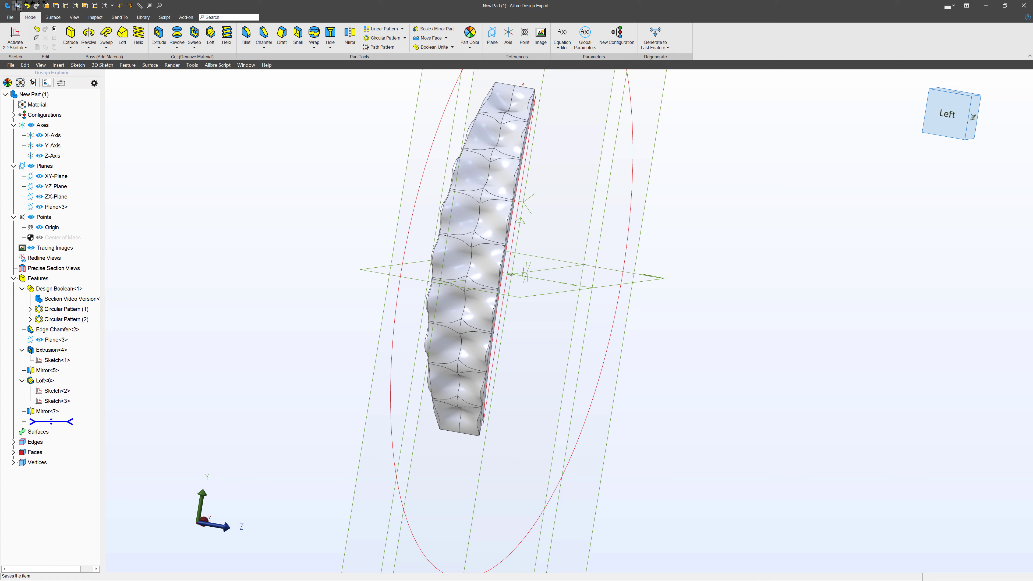
- Save the chamfered part as Intermediate Video Version
{"action": "left_click", "coordinate": [17, 5]}
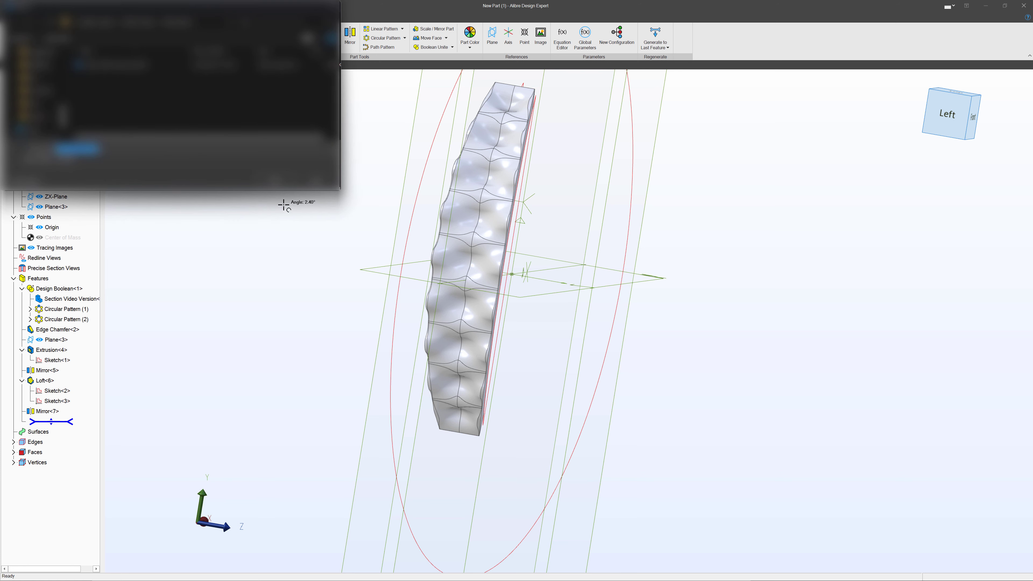
{"action": "key", "text": "BackSpace"}
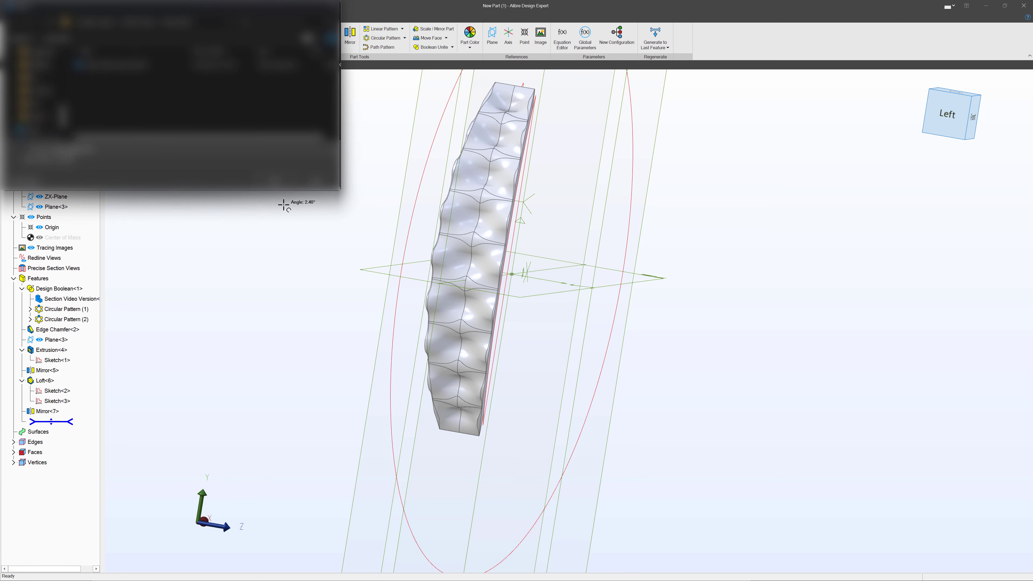
{"action": "key", "text": "Return"}
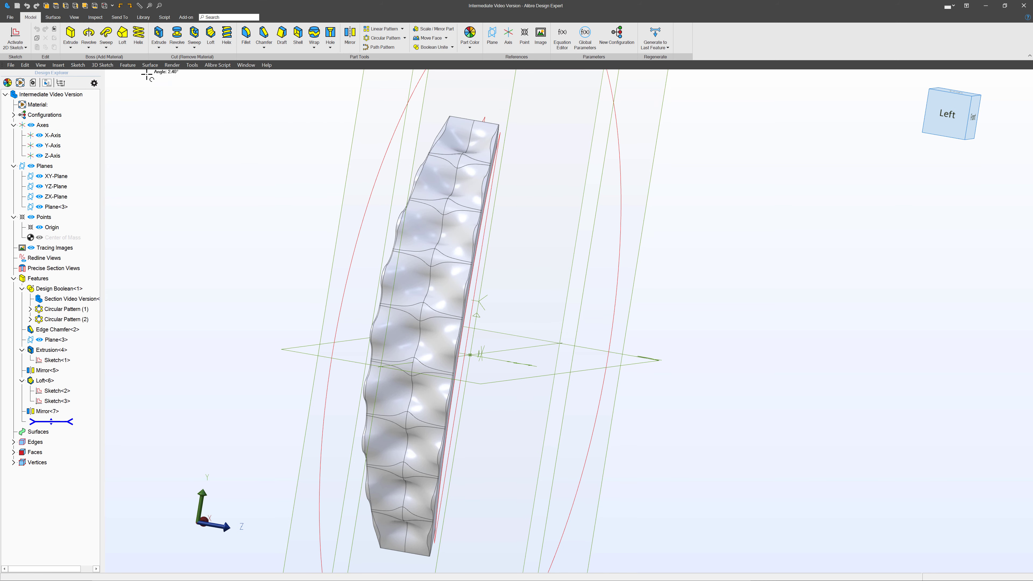
- Create a new empty part
{"action": "left_click", "coordinate": [11, 17]}
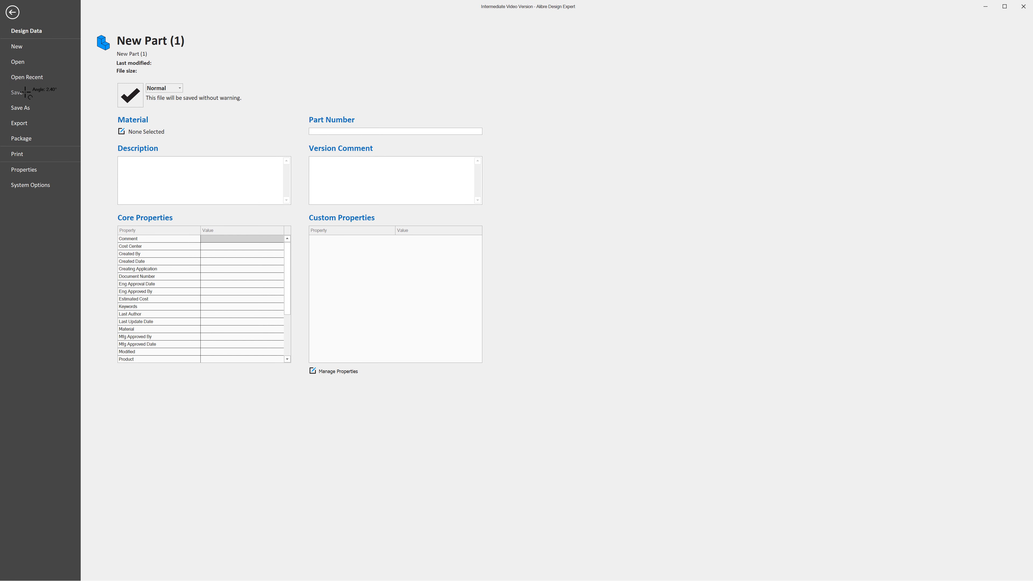
{"action": "left_click", "coordinate": [16, 47]}
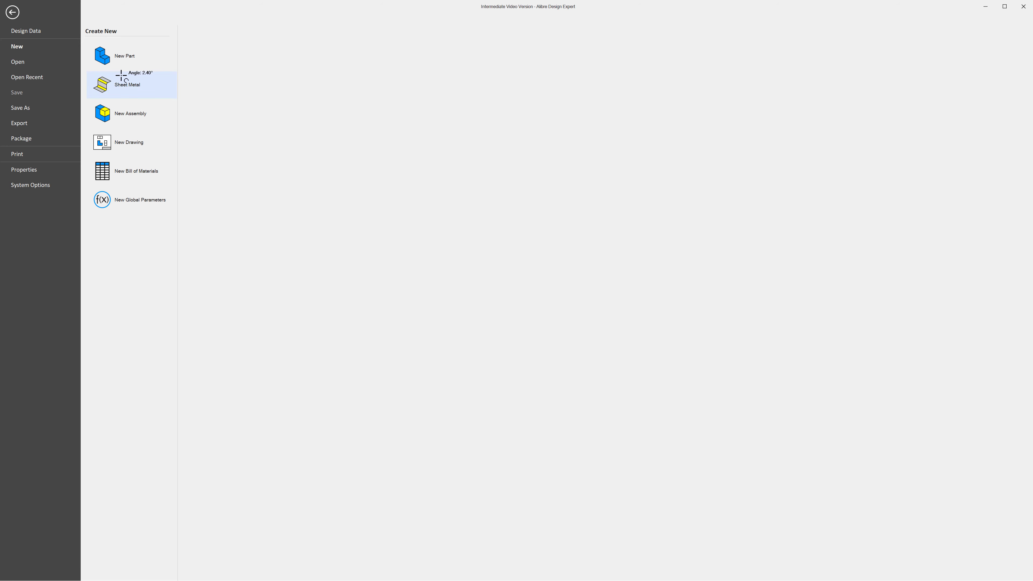
{"action": "left_click", "coordinate": [119, 57]}
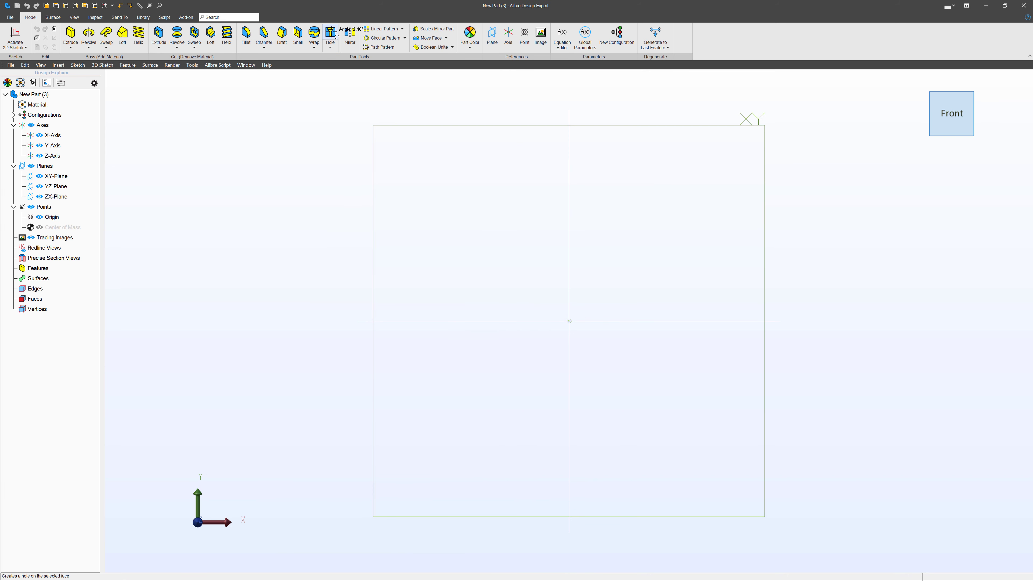
- Start a Boolean Unite in the new part and insert one copy of Intermediate Video Version
{"action": "left_click", "coordinate": [435, 46]}
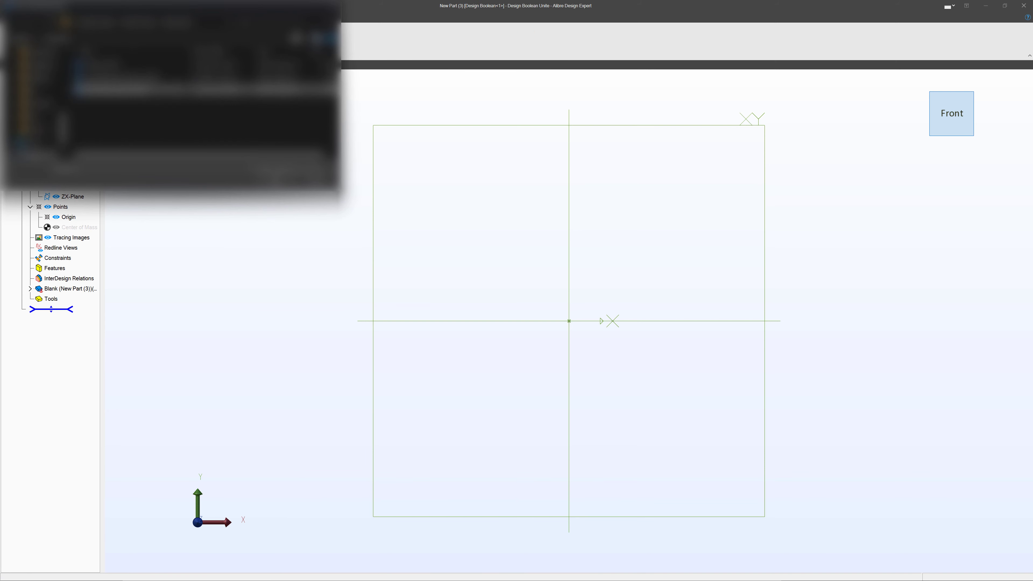
{"action": "left_click", "coordinate": [118, 77]}
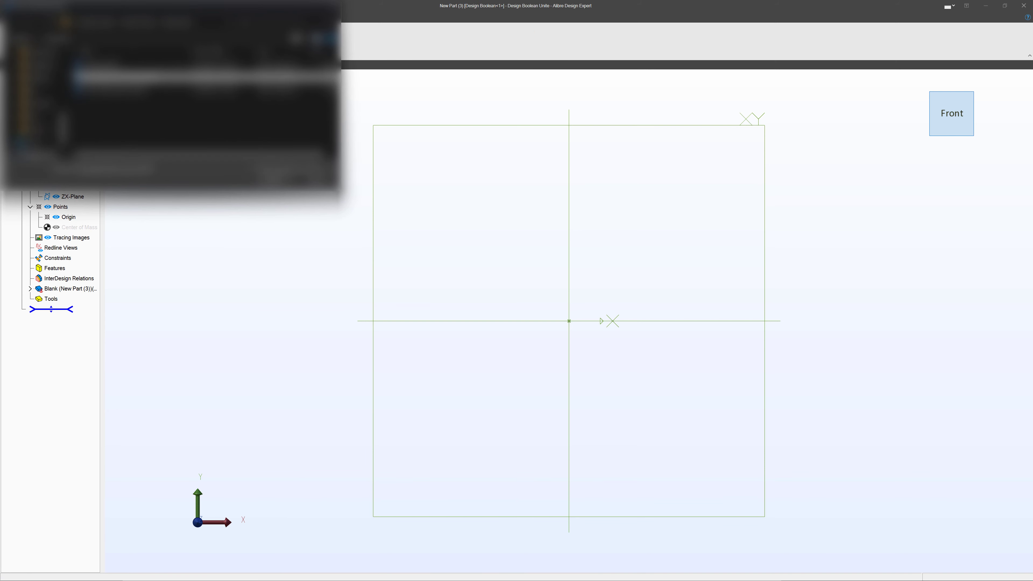
{"action": "left_click", "coordinate": [275, 179]}
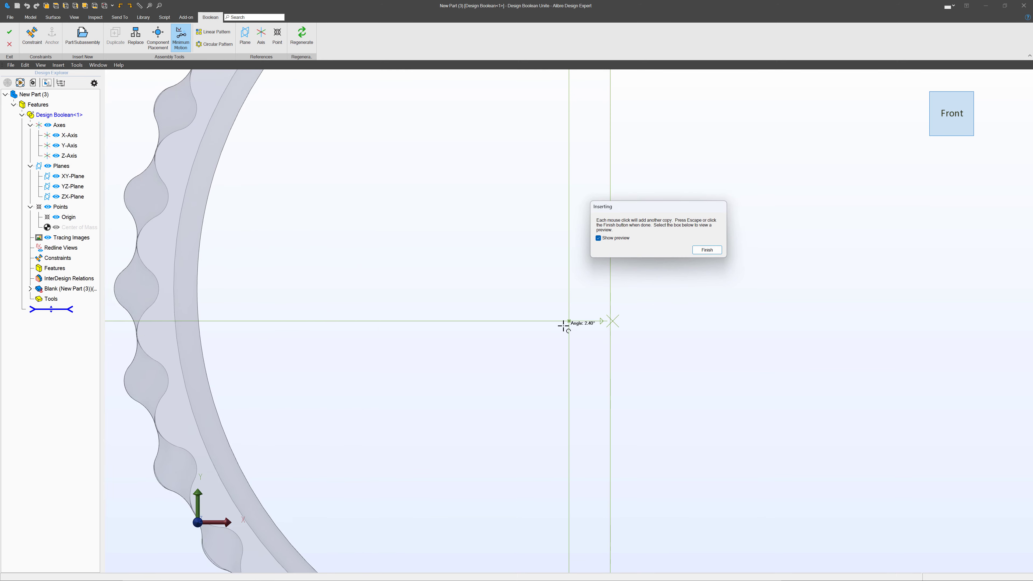
{"action": "left_click", "coordinate": [707, 250]}
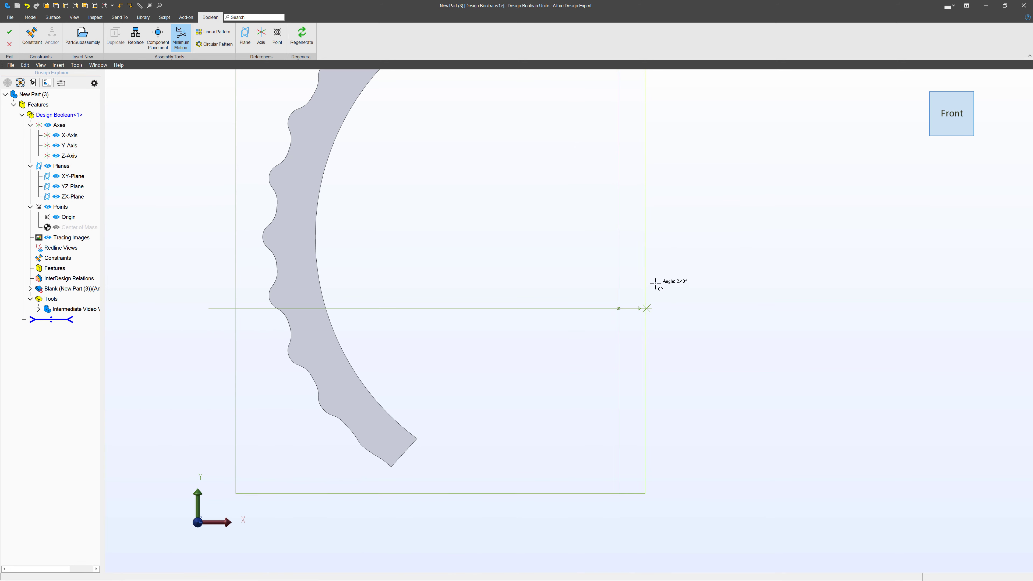
- Constrain both flat side faces of the inserted section to be coincident with the Y-Axis
{"action": "scroll", "coordinate": [655, 283], "scroll_direction": "down", "scroll_amount": 3}
{"action": "middle_click_drag", "start_coordinate": [587, 269], "coordinate": [571, 276]}
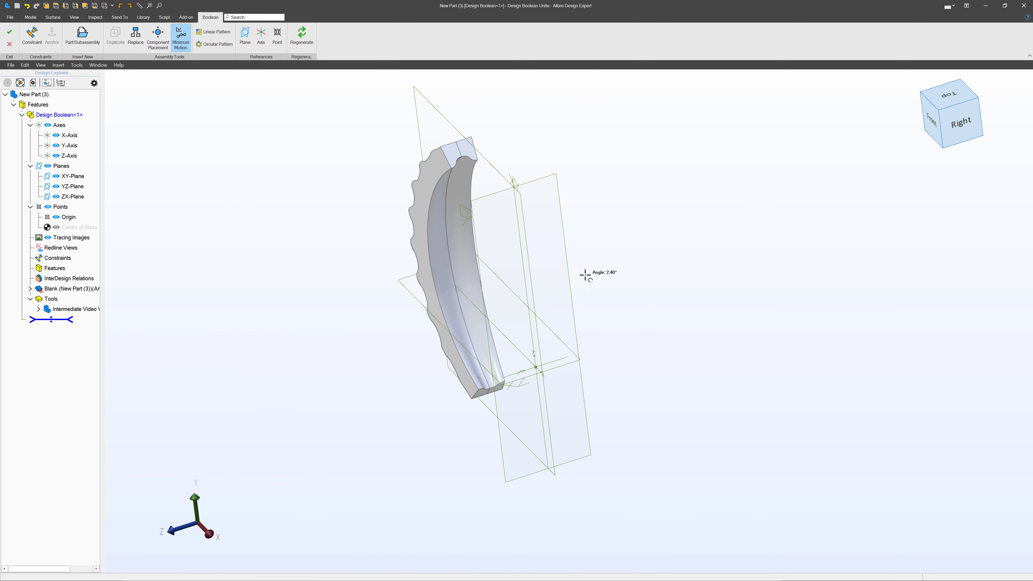
{"action": "left_click", "coordinate": [24, 34]}
{"action": "left_click", "coordinate": [423, 227]}
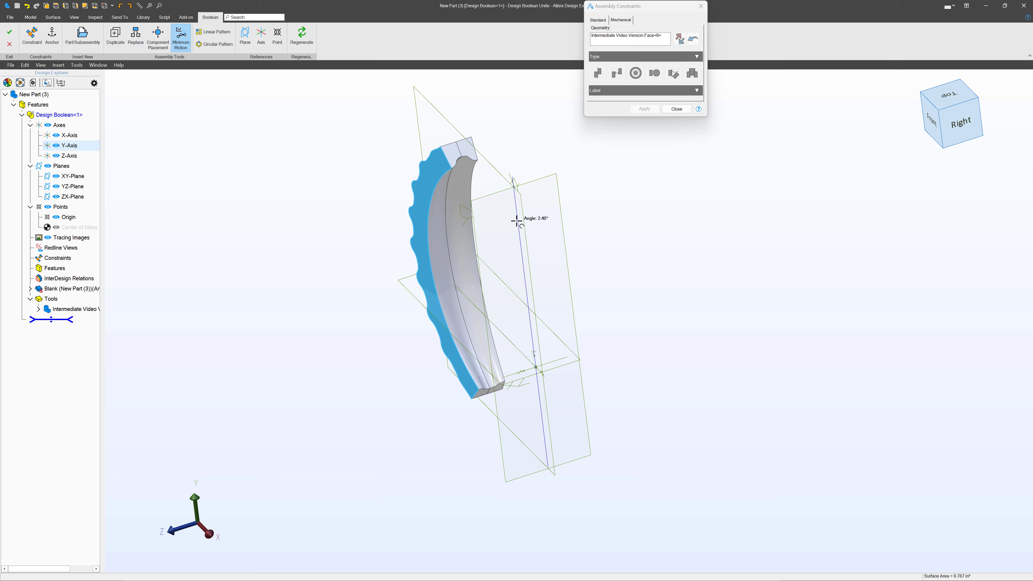
{"action": "left_click", "coordinate": [516, 220]}
{"action": "left_click", "coordinate": [516, 220]}
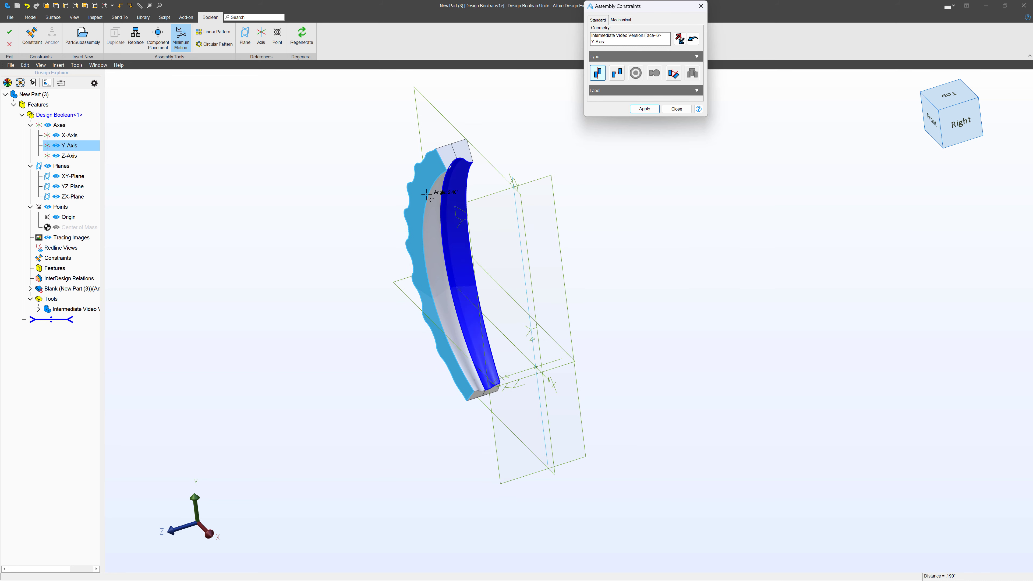
{"action": "left_click", "coordinate": [644, 108]}
{"action": "middle_click_drag", "start_coordinate": [599, 189], "coordinate": [551, 196]}
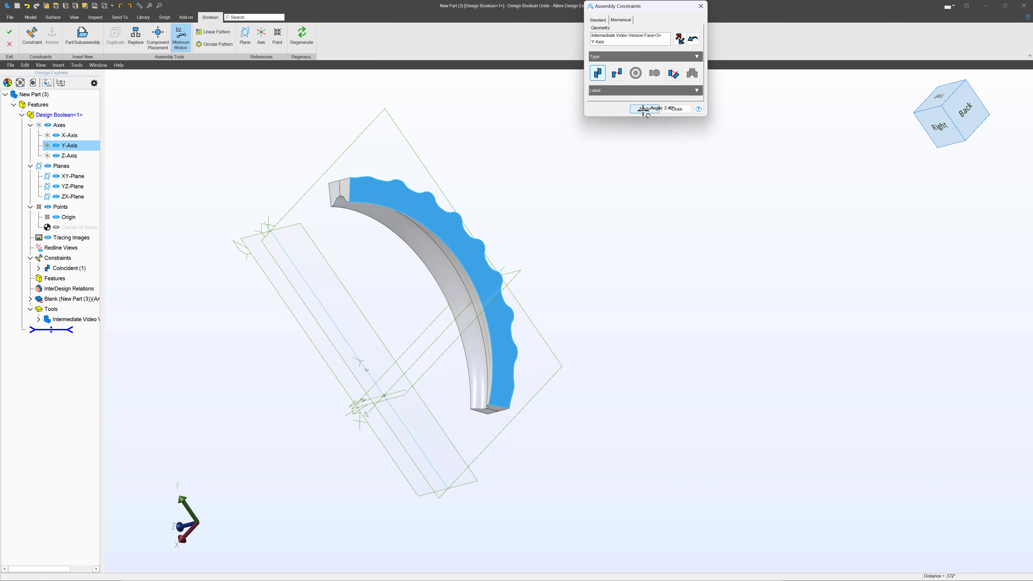
{"action": "left_click", "coordinate": [644, 108]}
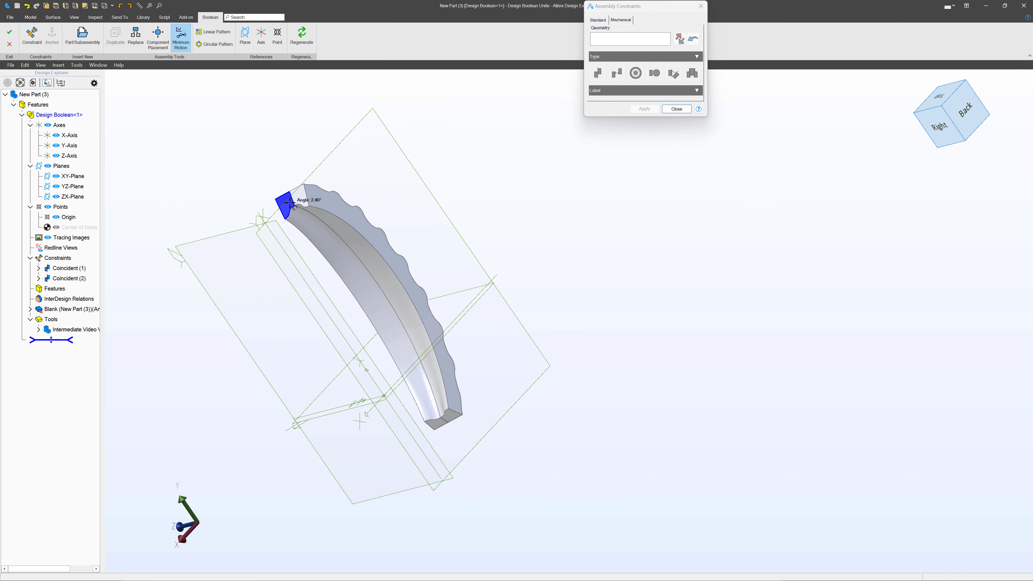
- Constrain the dividing edge on the section's end face to be coincident with the XY-Plane and finish adding constraints
{"action": "left_click", "coordinate": [292, 198]}
{"action": "left_click", "coordinate": [323, 162]}
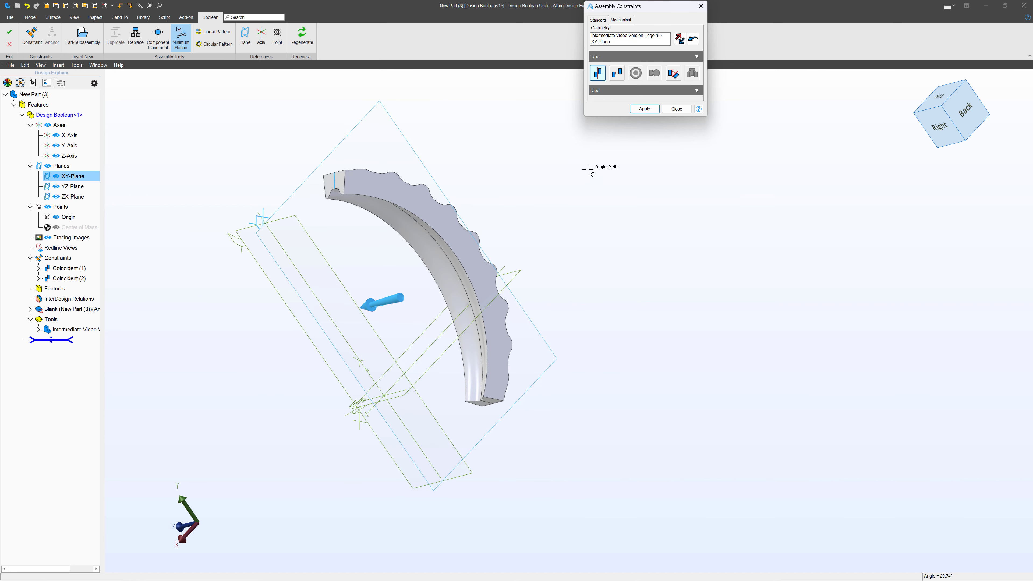
{"action": "left_click", "coordinate": [644, 109]}
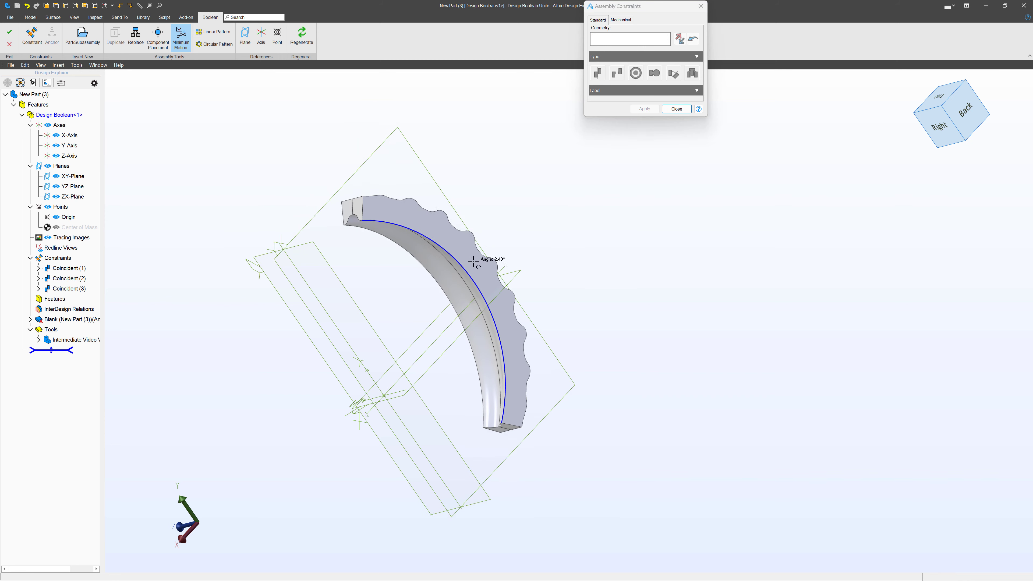
{"action": "left_click_drag", "start_coordinate": [483, 281], "coordinate": [453, 267]}
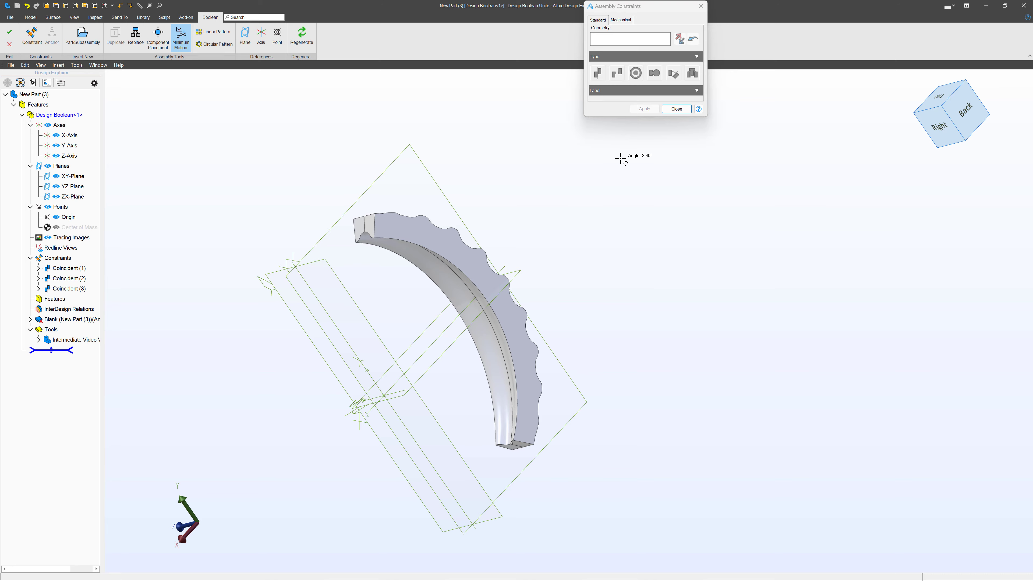
{"action": "left_click", "coordinate": [673, 109]}
- Set up a circular pattern of the inserted section with 20 instances spaced 18° apart
{"action": "middle_click_drag", "start_coordinate": [502, 240], "coordinate": [451, 260]}
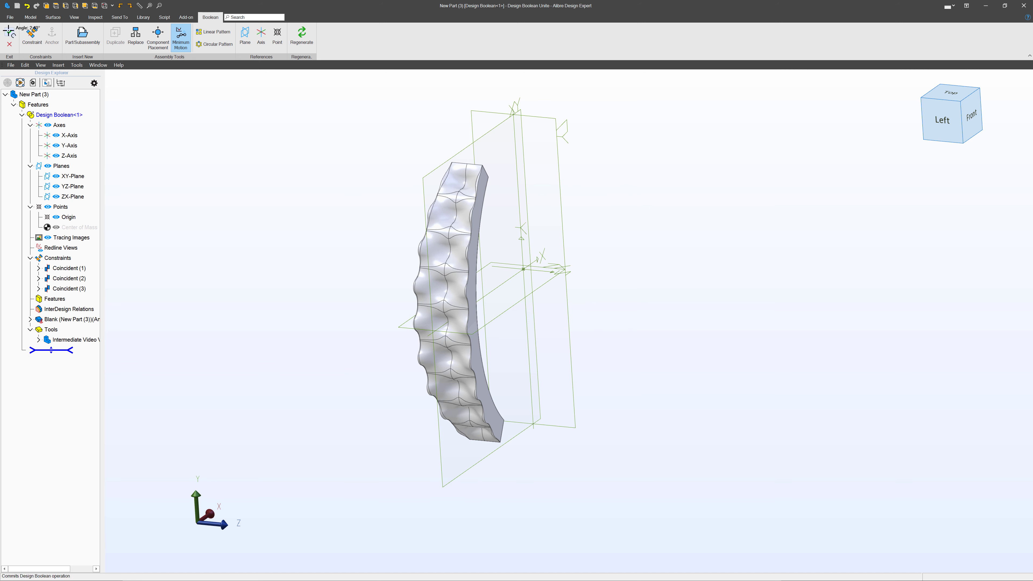
{"action": "left_click", "coordinate": [206, 44]}
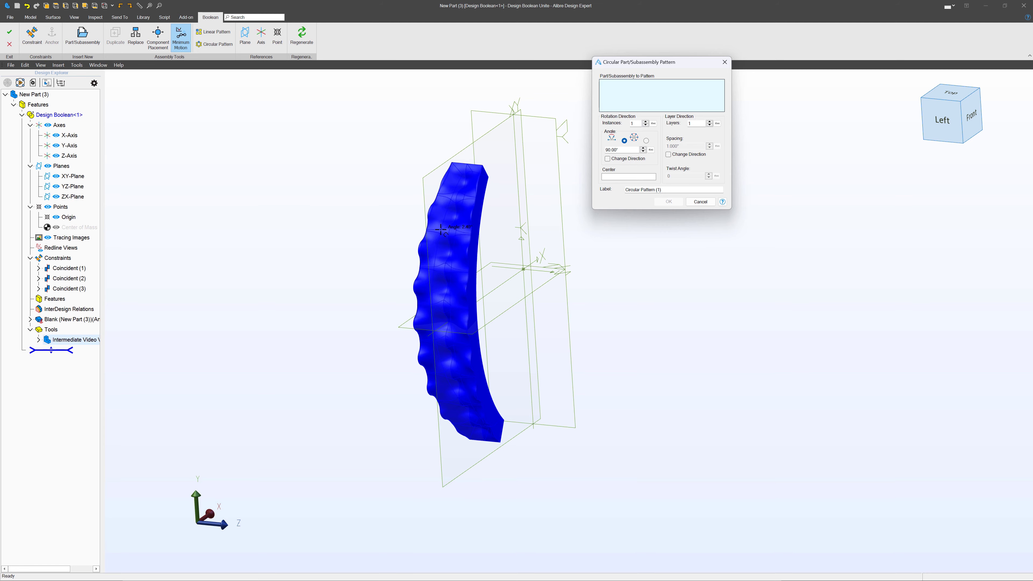
{"action": "left_click", "coordinate": [447, 237]}
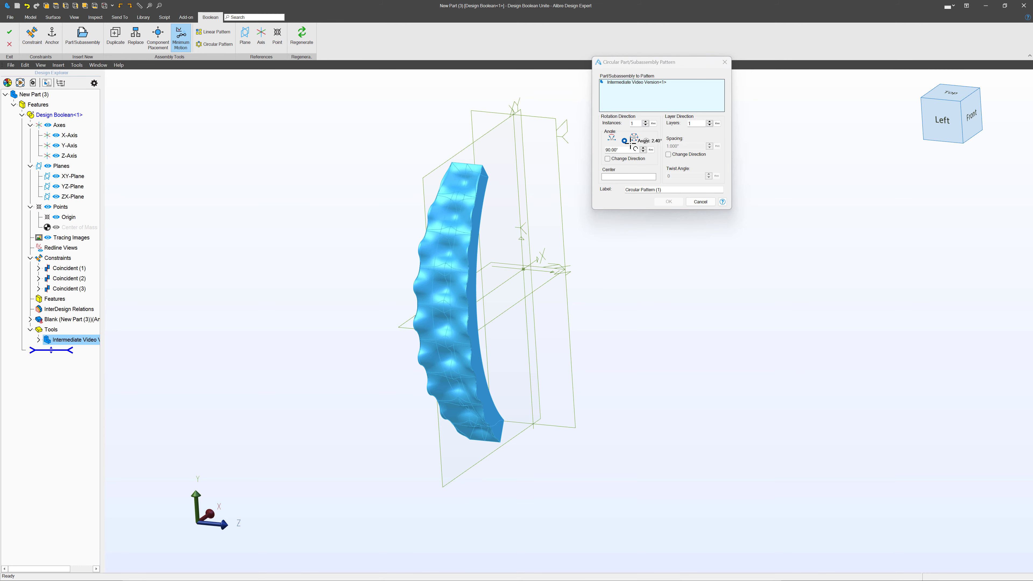
{"action": "left_click_drag", "start_coordinate": [623, 149], "coordinate": [571, 147]}
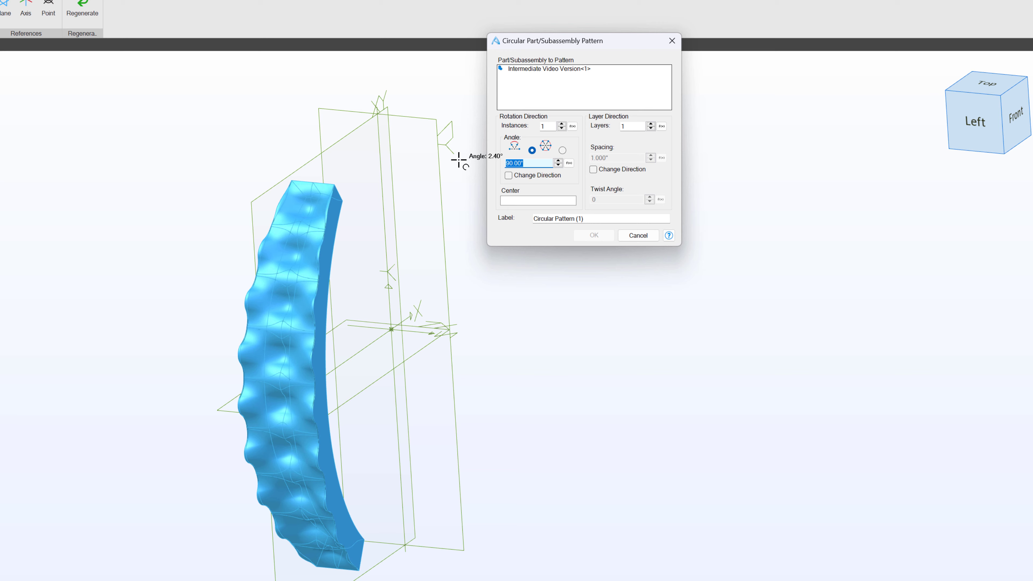
{"action": "left_click", "coordinate": [546, 127]}
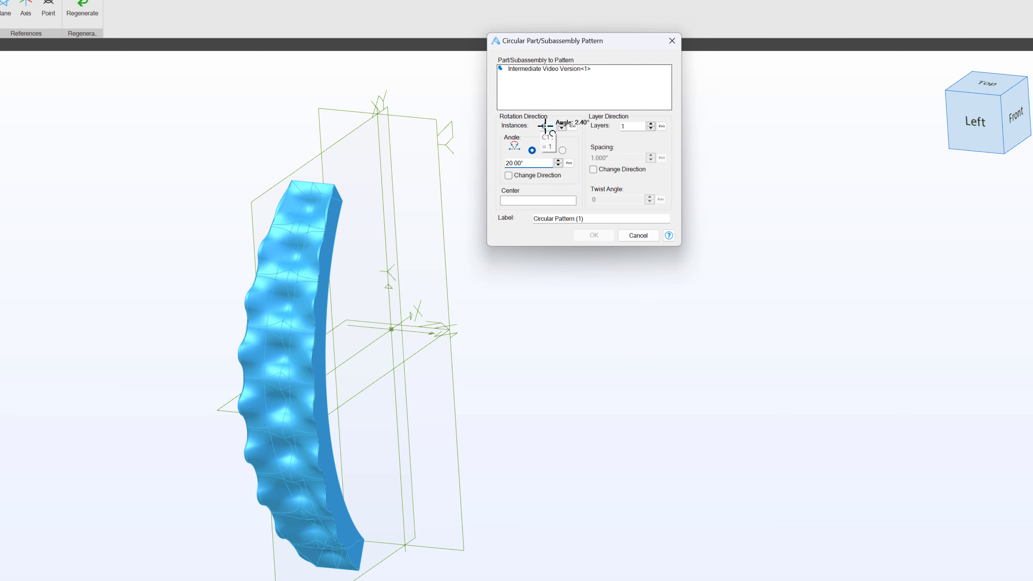
{"action": "left_click", "coordinate": [525, 163]}
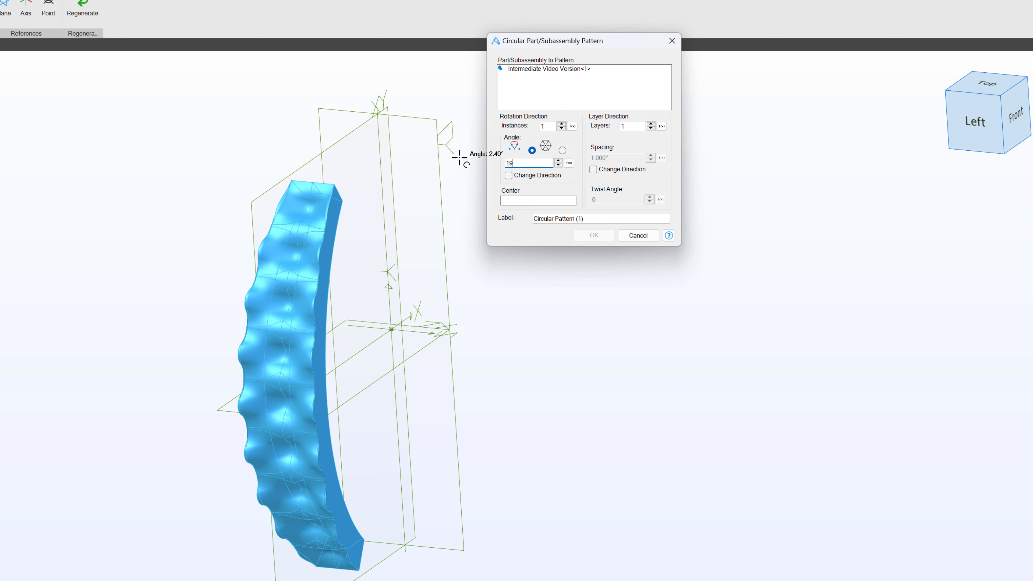
{"action": "type", "text": "18"}
{"action": "left_click", "coordinate": [547, 127]}
{"action": "type", "text": "20"}
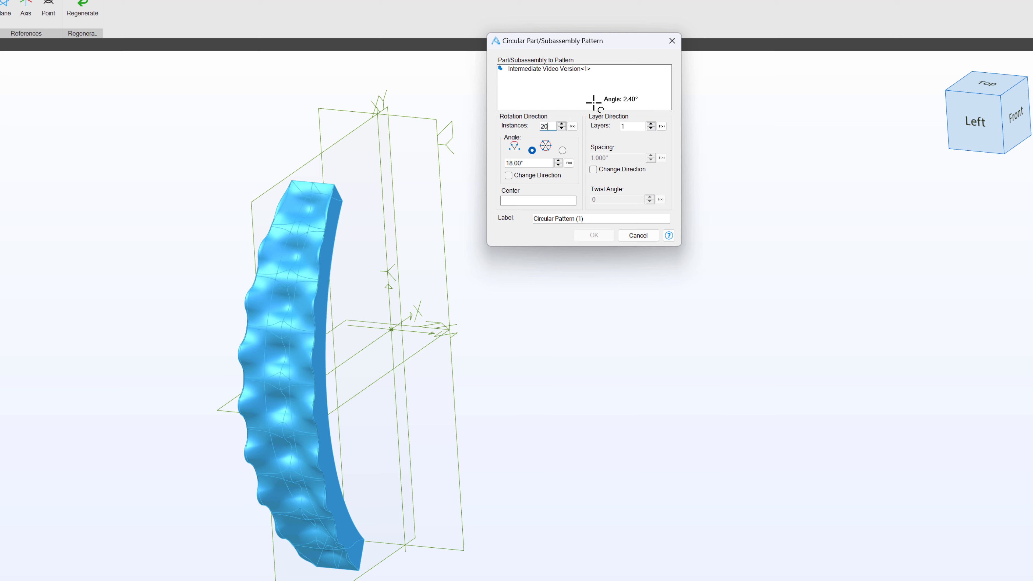
- Use the Y-Axis as the circular pattern's center and create the pattern
{"action": "left_click", "coordinate": [636, 89]}
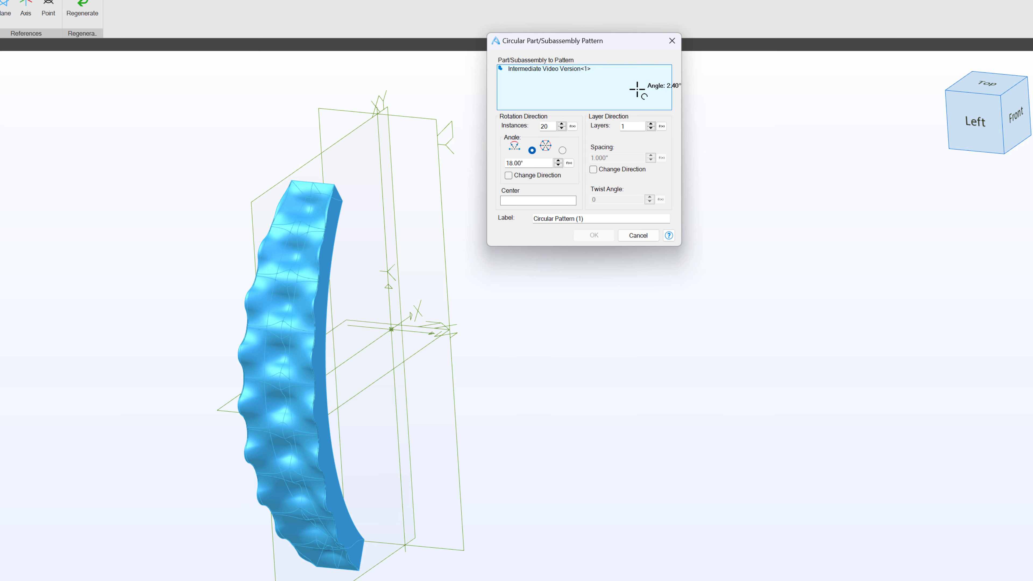
{"action": "left_click", "coordinate": [381, 165]}
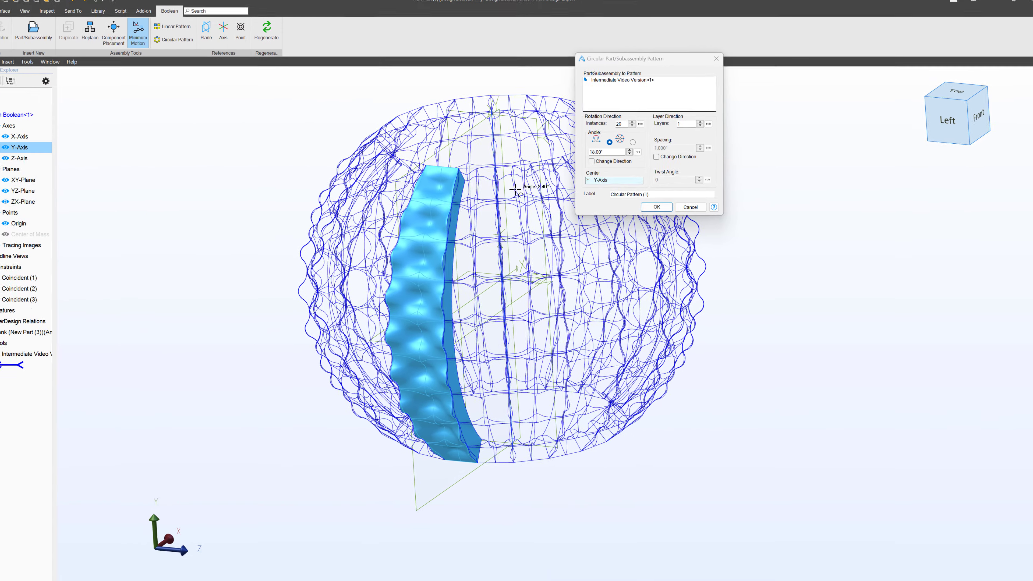
{"action": "middle_click_drag", "start_coordinate": [519, 183], "coordinate": [546, 189]}
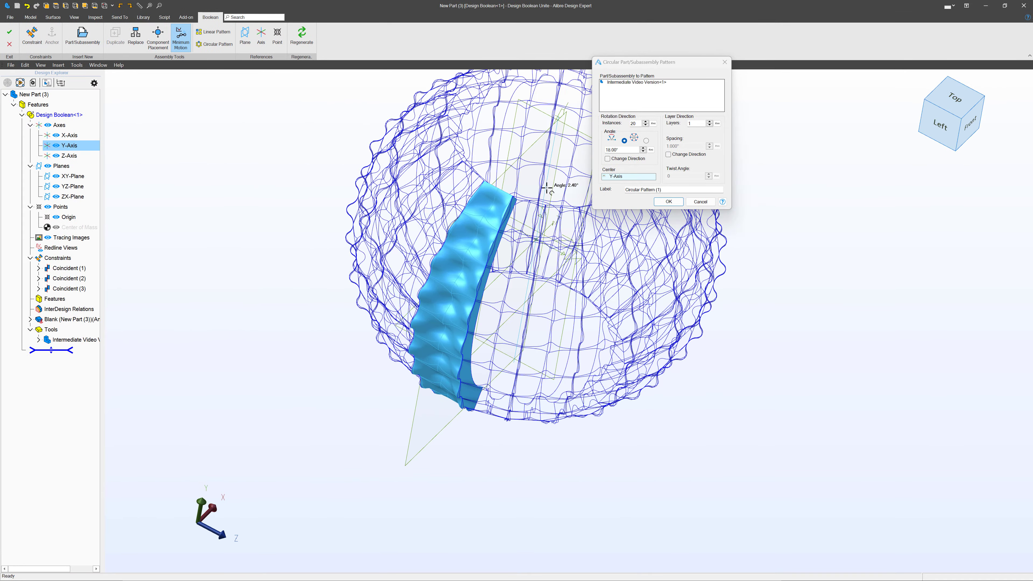
{"action": "left_click", "coordinate": [659, 201]}
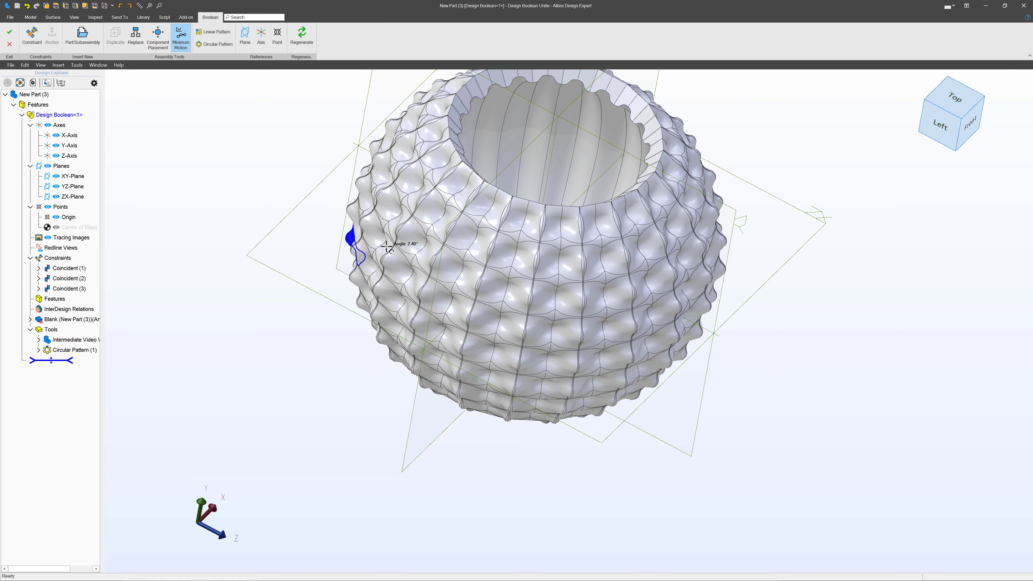
- Check the patterned ring of sections from several sides and commit the Boolean Unite
{"action": "scroll", "coordinate": [490, 237], "scroll_direction": "up", "scroll_amount": 5}
{"action": "scroll", "coordinate": [532, 224], "scroll_direction": "up", "scroll_amount": 4}
{"action": "left_click", "coordinate": [545, 217]}
{"action": "mouse_move", "coordinate": [544, 216]}
{"action": "middle_mouse_down"}
{"action": "mouse_move", "coordinate": [553, 207]}
{"action": "mouse_move", "coordinate": [547, 215]}
{"action": "middle_mouse_up"}
{"action": "key", "text": "Home"}
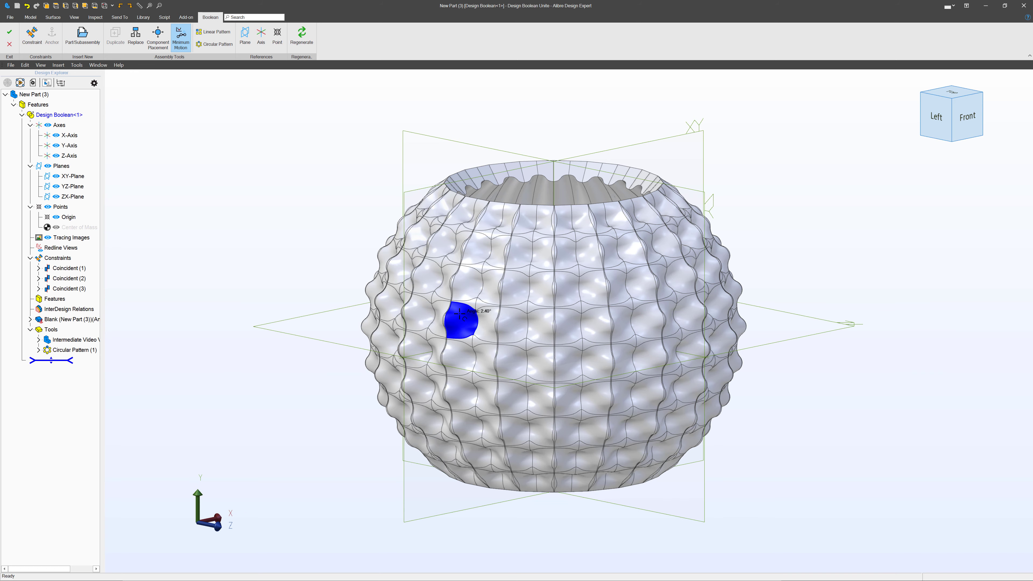
{"action": "mouse_move", "coordinate": [521, 326]}
{"action": "middle_mouse_down"}
{"action": "mouse_move", "coordinate": [426, 344]}
{"action": "mouse_move", "coordinate": [505, 324]}
{"action": "middle_mouse_up"}
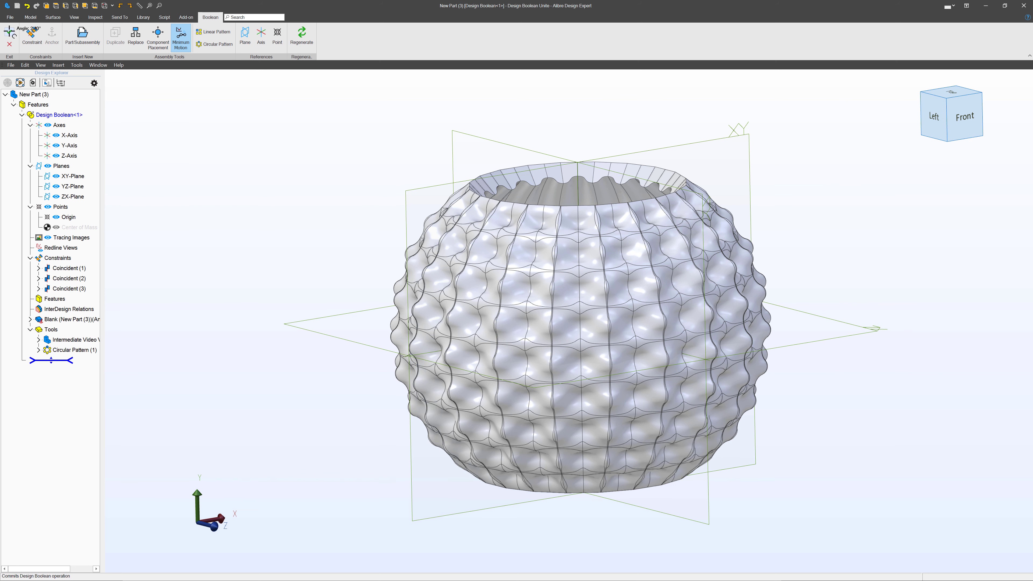
{"action": "left_click", "coordinate": [9, 33]}
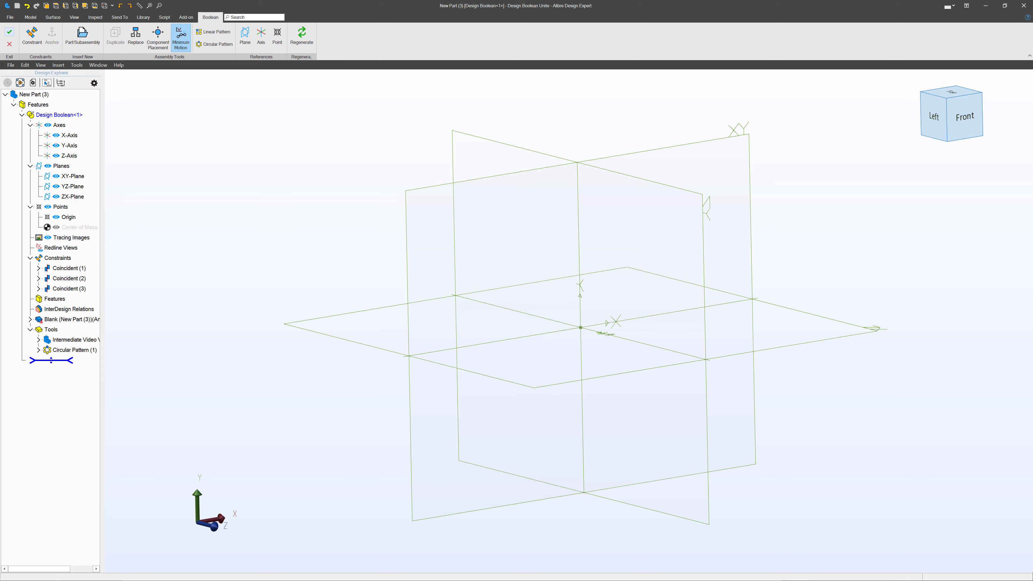
{"action": "left_click", "coordinate": [912, 281]}
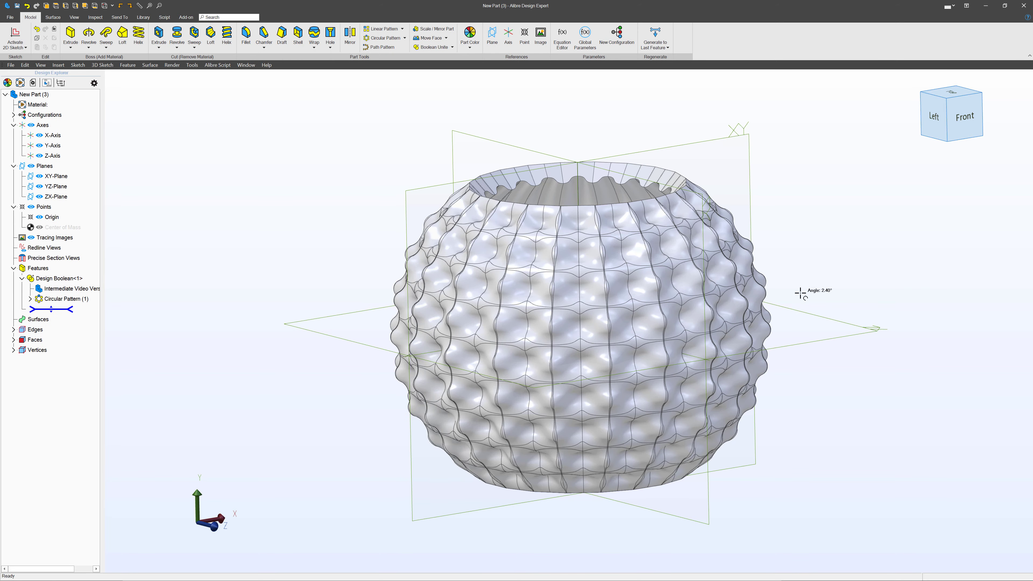
- Insert a reference plane through two opposite rim edges of the vessel's opening
{"action": "middle_click_drag", "start_coordinate": [718, 335], "coordinate": [690, 315]}
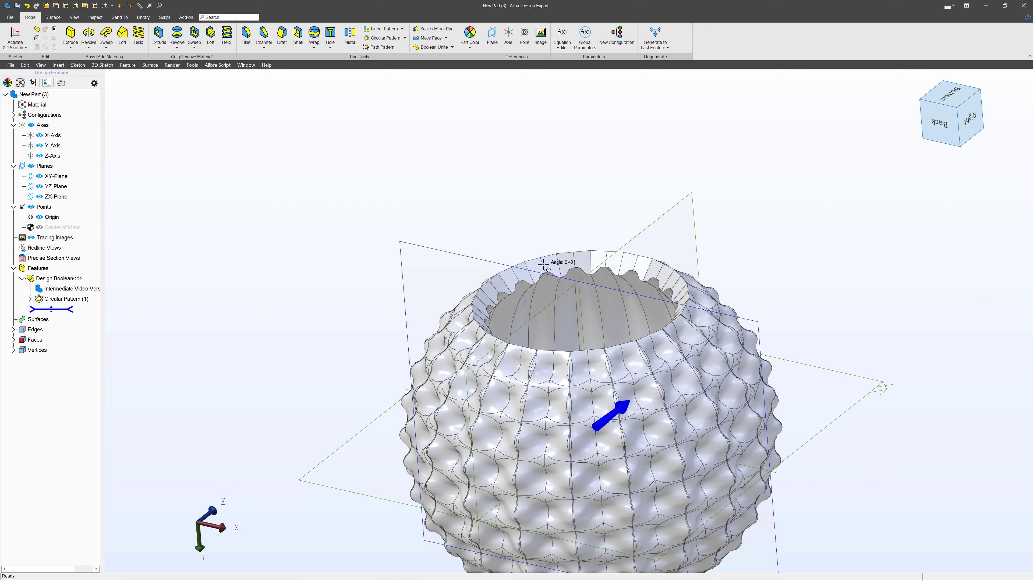
{"action": "scroll", "coordinate": [543, 265], "scroll_direction": "up", "scroll_amount": 5}
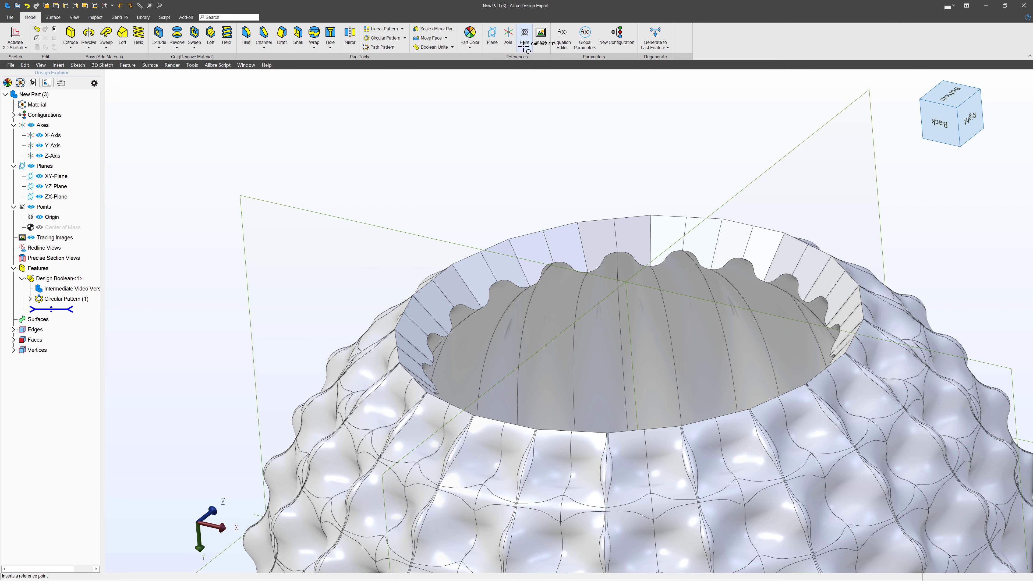
{"action": "left_click", "coordinate": [493, 34]}
{"action": "left_click", "coordinate": [567, 223]}
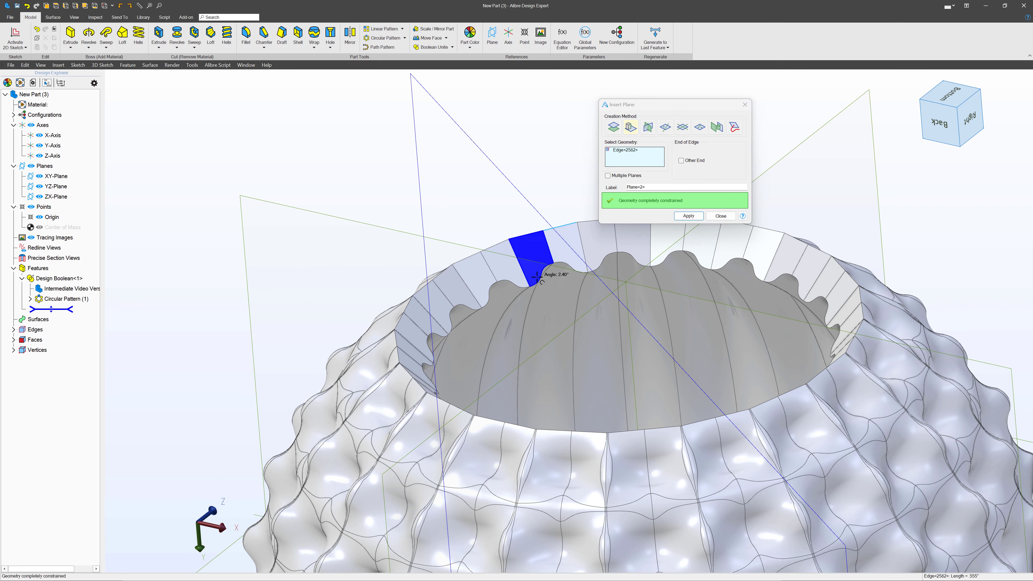
{"action": "left_click", "coordinate": [649, 428]}
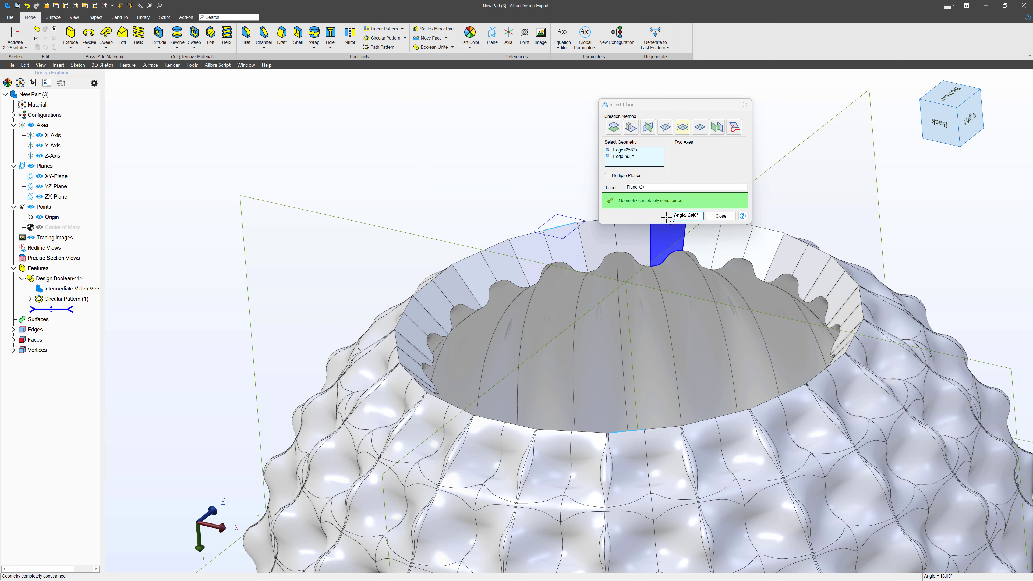
{"action": "left_click", "coordinate": [688, 215]}
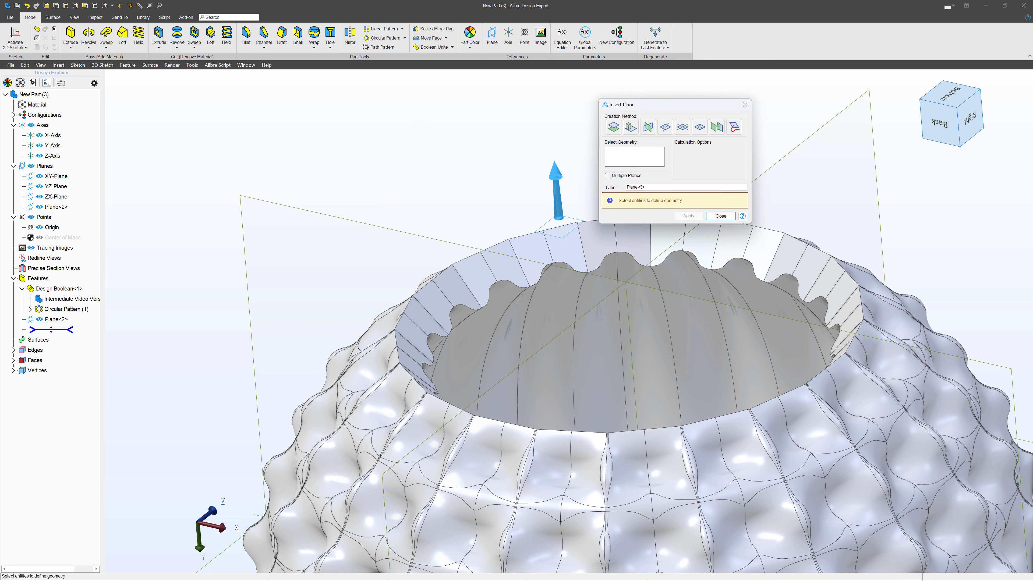
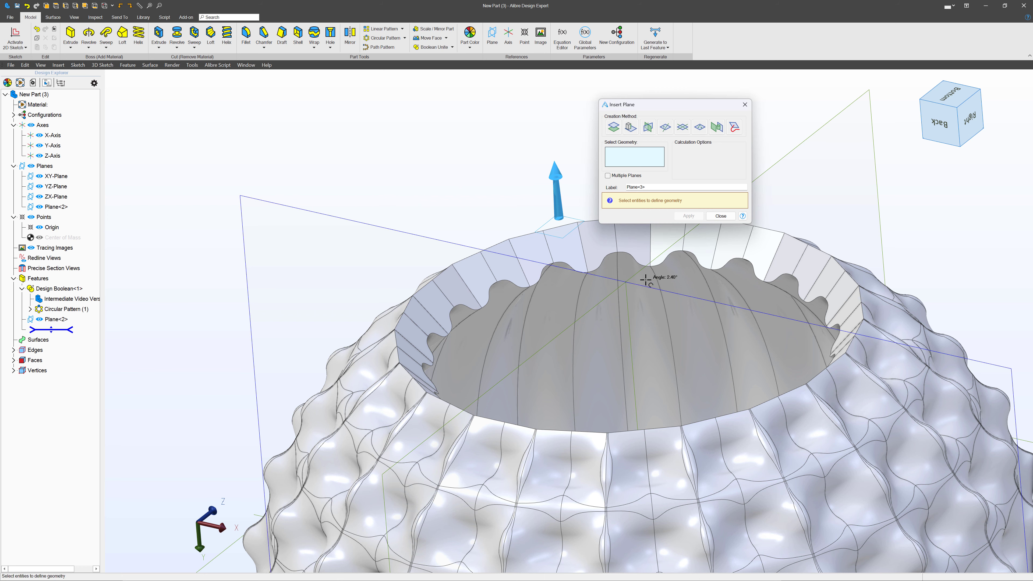
{"action": "left_click", "coordinate": [720, 215]}
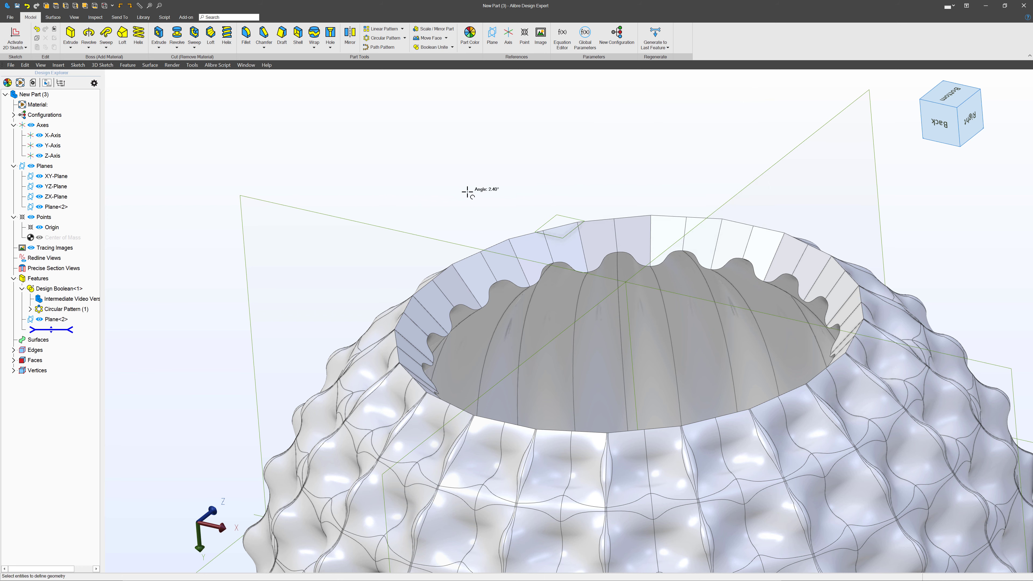
- Start a 2D sketch on the new rim plane and project the Z-Axis and X-Axis into it, maintaining association to the source
{"action": "left_click", "coordinate": [20, 40]}
{"action": "left_click", "coordinate": [546, 214]}
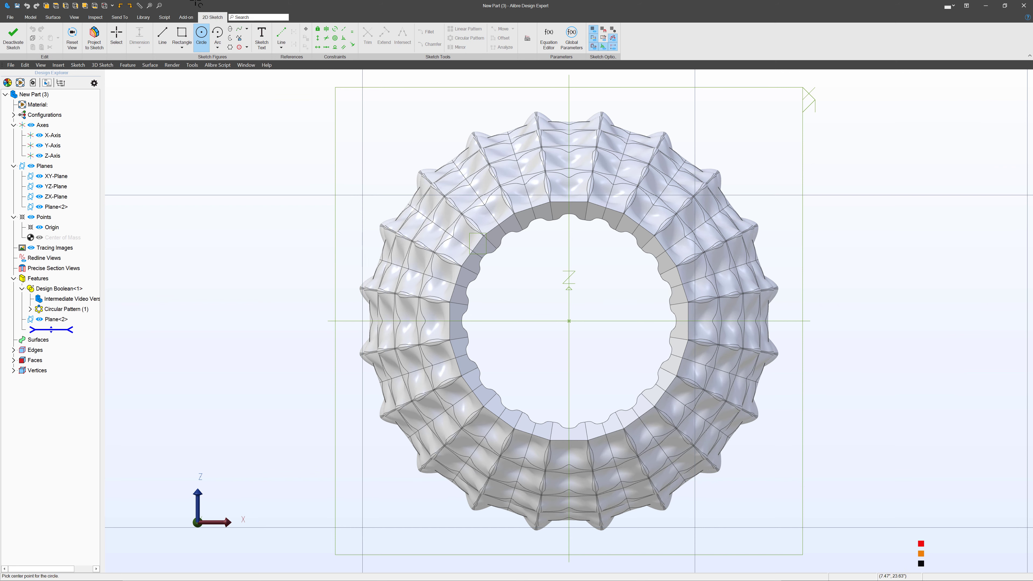
{"action": "left_click", "coordinate": [93, 34]}
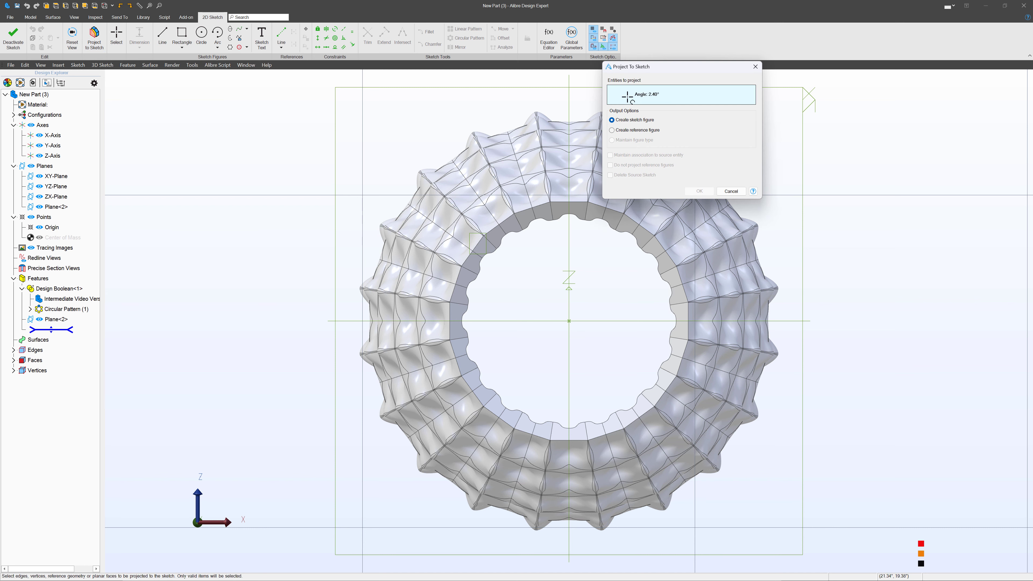
{"action": "left_click", "coordinate": [568, 294]}
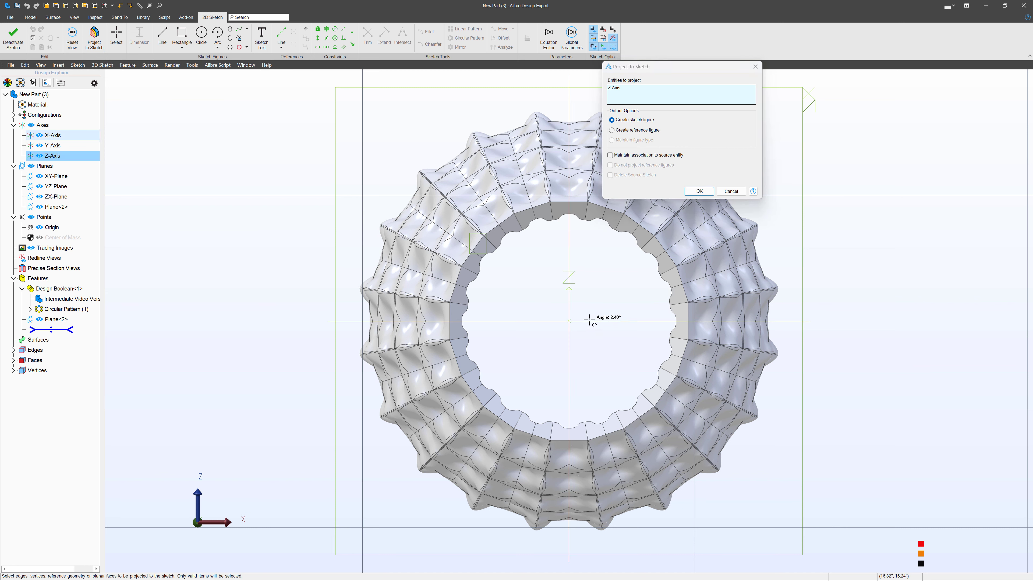
{"action": "left_click", "coordinate": [650, 234]}
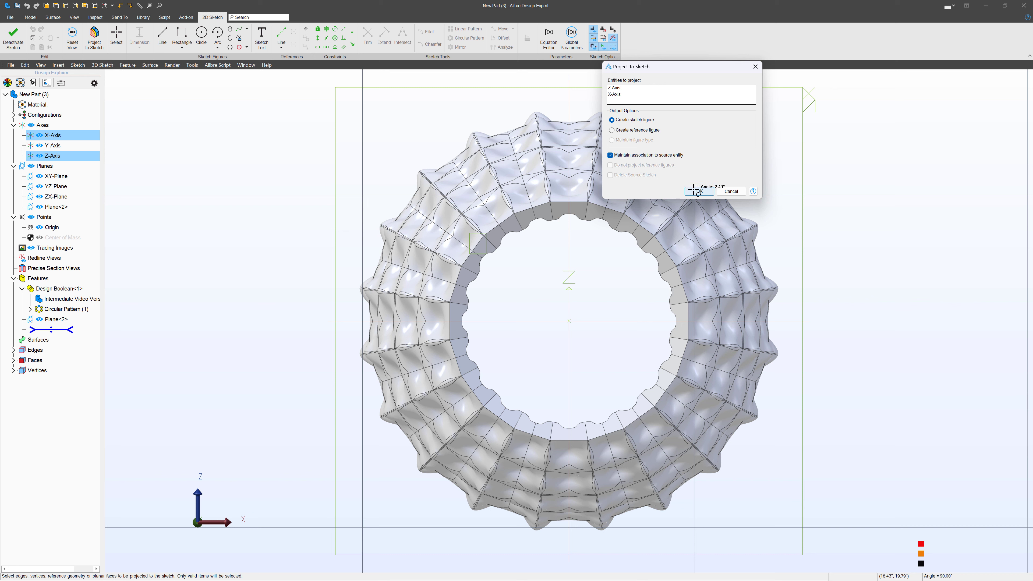
{"action": "left_click", "coordinate": [696, 190]}
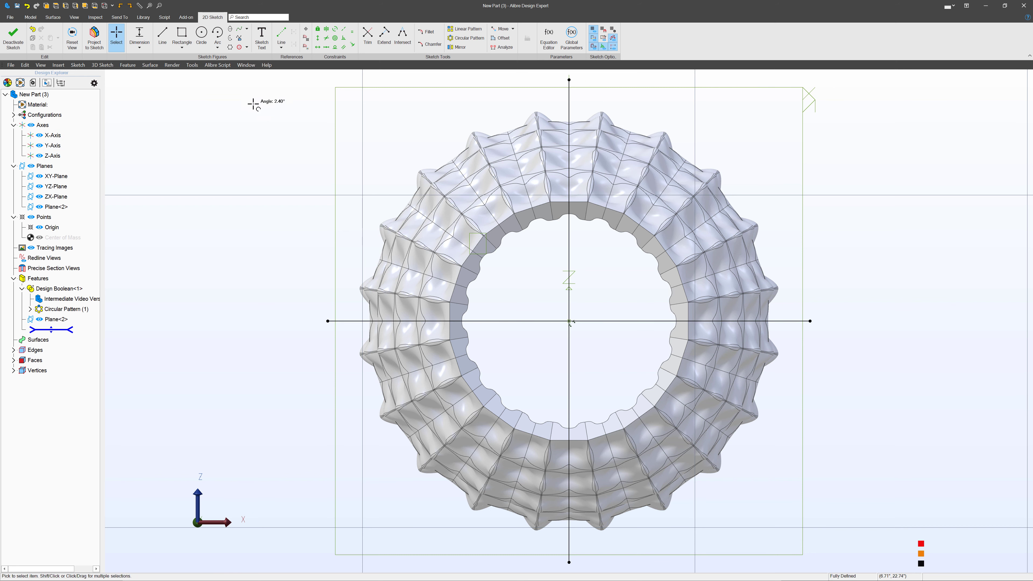
- Convert both projected axis lines to reference figures
{"action": "key", "text": "ctrl+a"}
{"action": "right_click", "coordinate": [567, 224]}
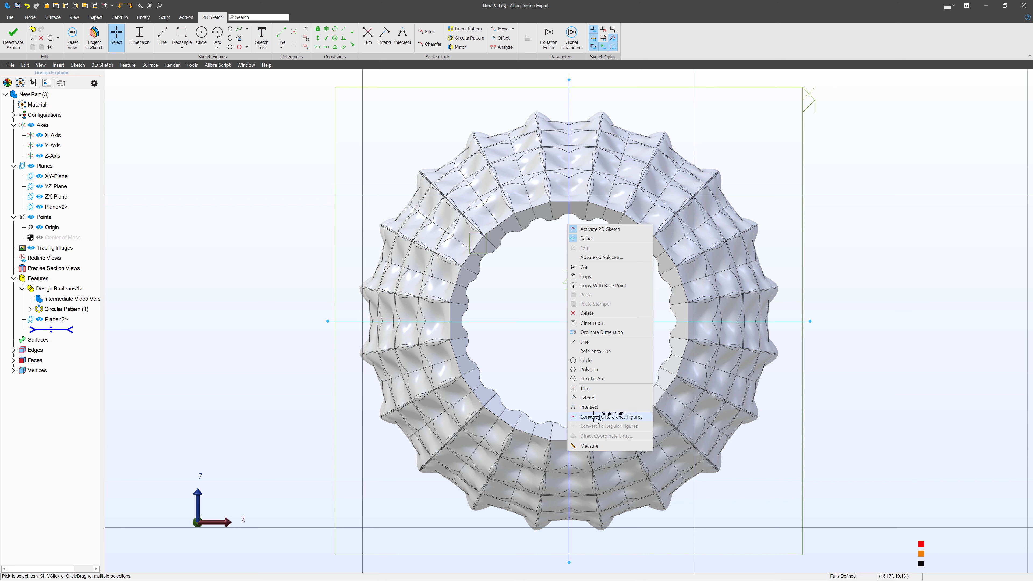
{"action": "left_click", "coordinate": [594, 417]}
- Sketch a circle centered on the intersection of the axis lines, just inside the wavy opening
{"action": "left_click", "coordinate": [201, 35]}
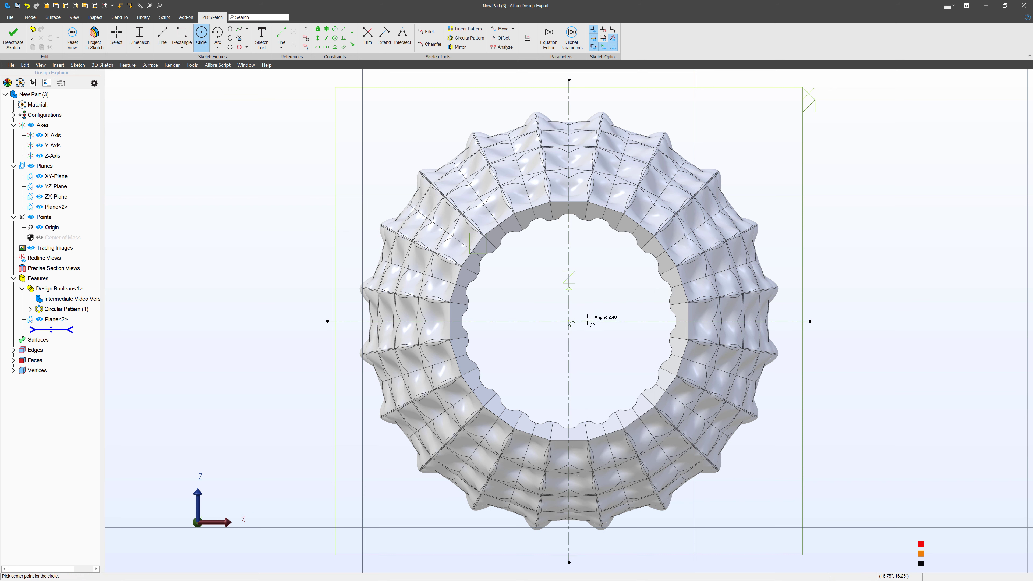
{"action": "left_click", "coordinate": [570, 321]}
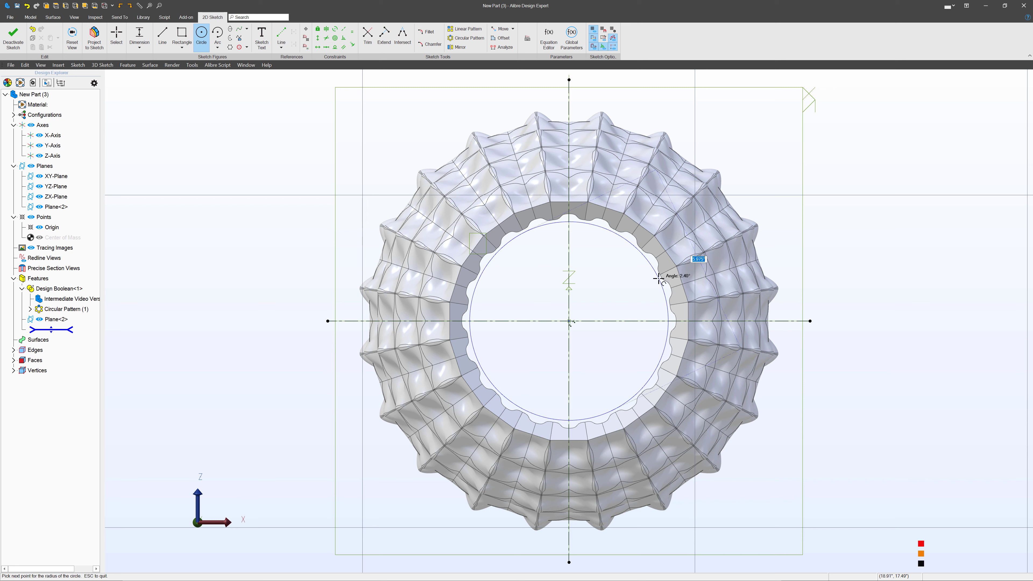
{"action": "left_click", "coordinate": [659, 276]}
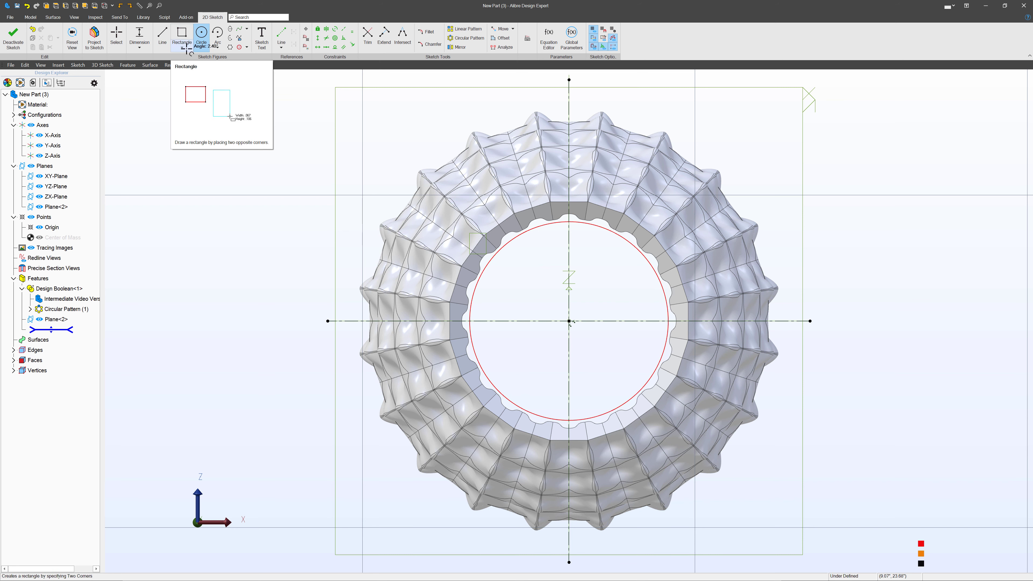
- Dimension the circle's diameter as 7.35 inches and exit the sketch
{"action": "left_click", "coordinate": [138, 34]}
{"action": "left_click", "coordinate": [658, 255]}
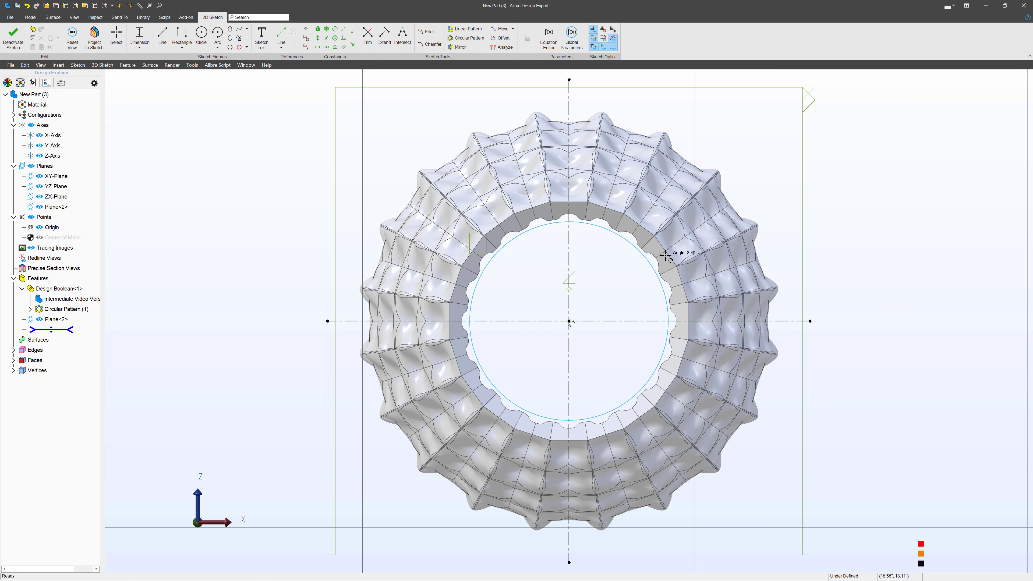
{"action": "left_click", "coordinate": [814, 215]}
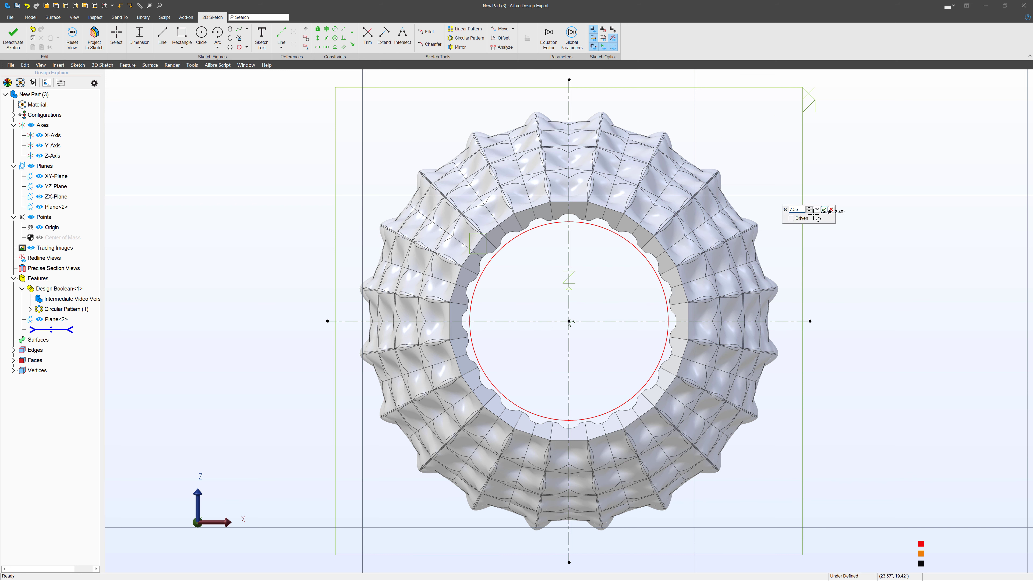
{"action": "key", "text": "Return"}
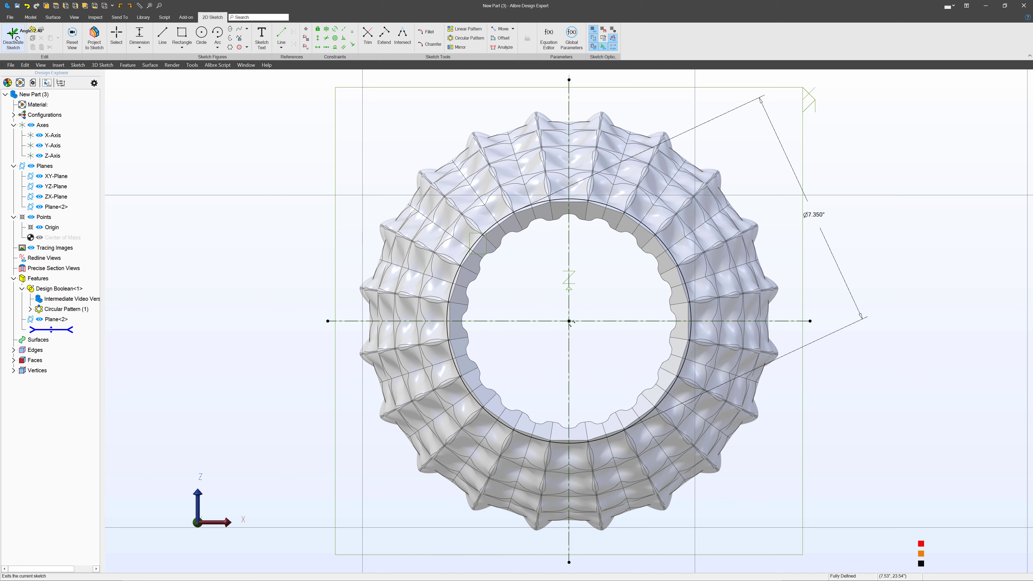
{"action": "left_click", "coordinate": [14, 36]}
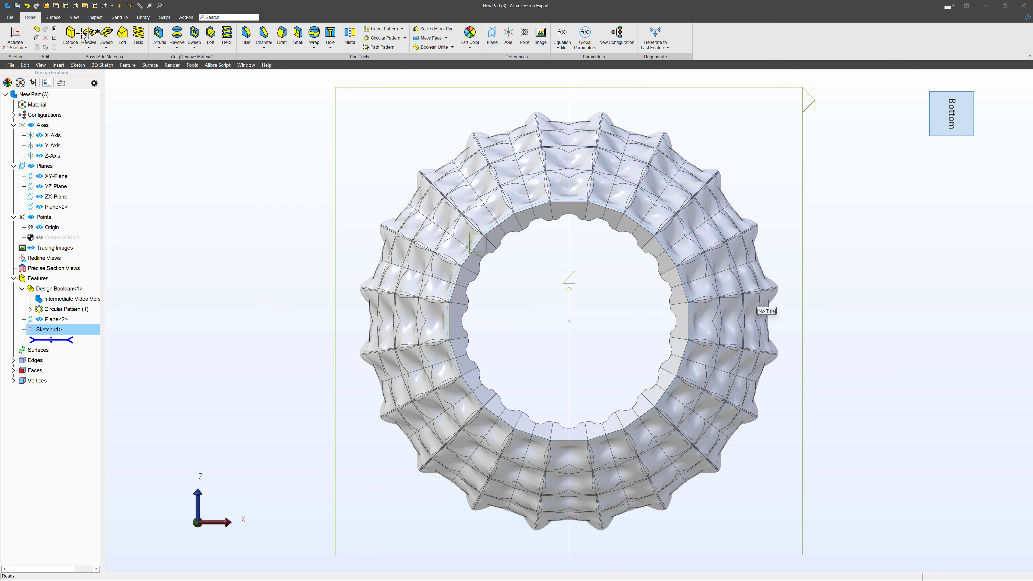
- Extrude the 7.35-inch circle sketch as a boss along the reversed direction to a depth of 0.7 inches
{"action": "left_click", "coordinate": [71, 34]}
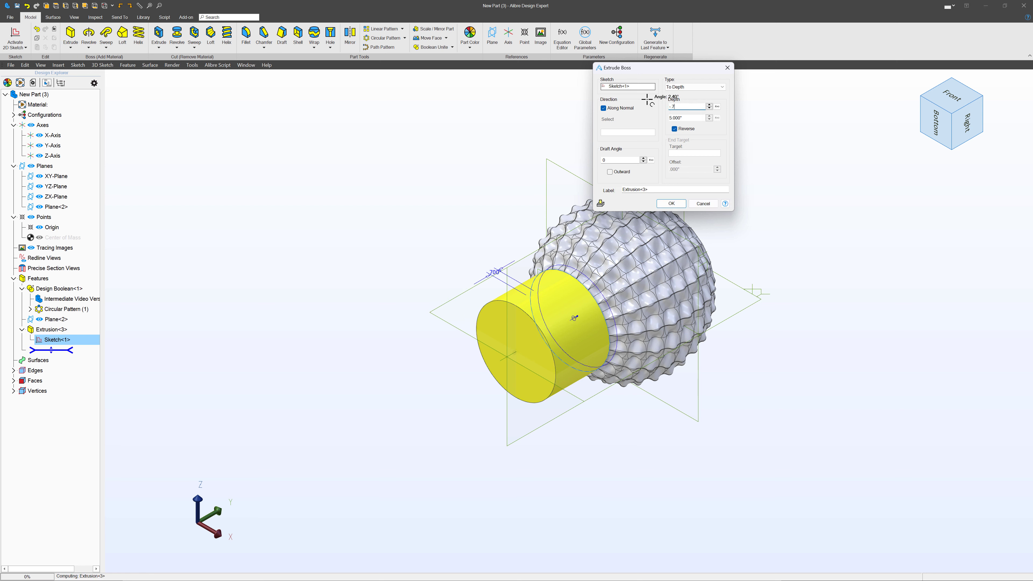
{"action": "key", "text": "Return"}
{"action": "scroll", "coordinate": [589, 297], "scroll_direction": "up", "scroll_amount": 10}
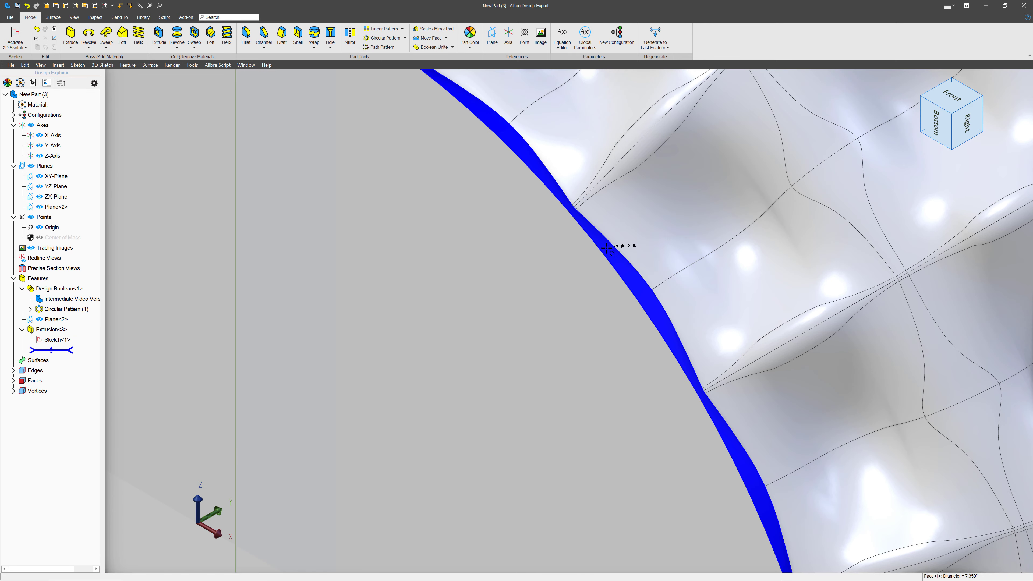
{"action": "left_click", "coordinate": [605, 244]}
{"action": "middle_click_drag", "start_coordinate": [605, 244], "coordinate": [583, 252]}
{"action": "scroll", "coordinate": [571, 238], "scroll_direction": "down", "scroll_amount": 5}
{"action": "scroll", "coordinate": [874, 228], "scroll_direction": "up", "scroll_amount": 1}
{"action": "scroll", "coordinate": [938, 204], "scroll_direction": "up", "scroll_amount": 2}
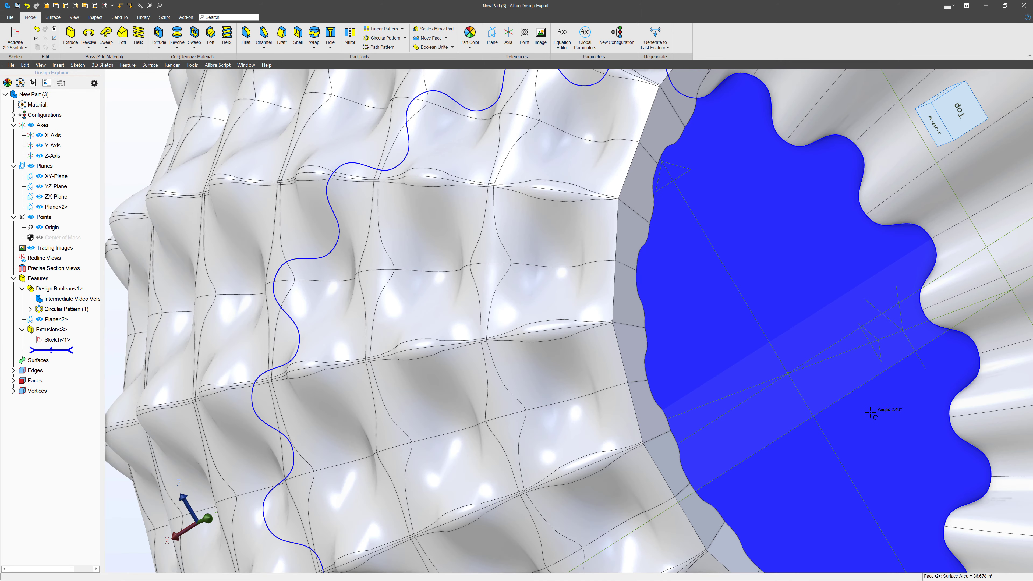
- Apply a constant 0.1-inch fillet to the wavy edge where the textured wall meets the vessel's base
{"action": "scroll", "coordinate": [870, 412], "scroll_direction": "down", "scroll_amount": 2}
{"action": "middle_click_drag", "start_coordinate": [918, 398], "coordinate": [936, 376]}
{"action": "scroll", "coordinate": [583, 355], "scroll_direction": "down", "scroll_amount": 1}
{"action": "scroll", "coordinate": [745, 197], "scroll_direction": "up", "scroll_amount": 1}
{"action": "scroll", "coordinate": [707, 194], "scroll_direction": "up", "scroll_amount": 1}
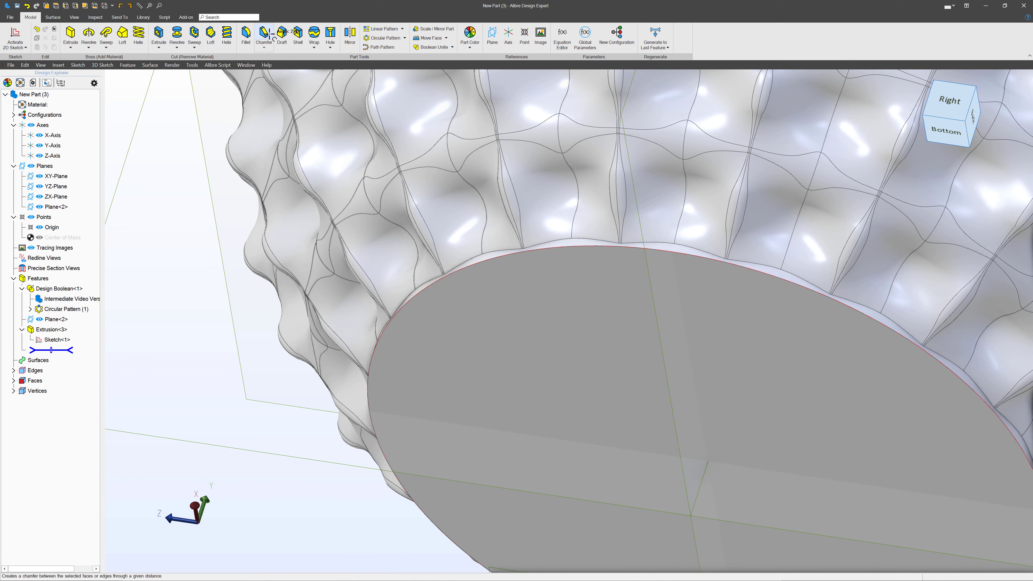
{"action": "left_click", "coordinate": [246, 33]}
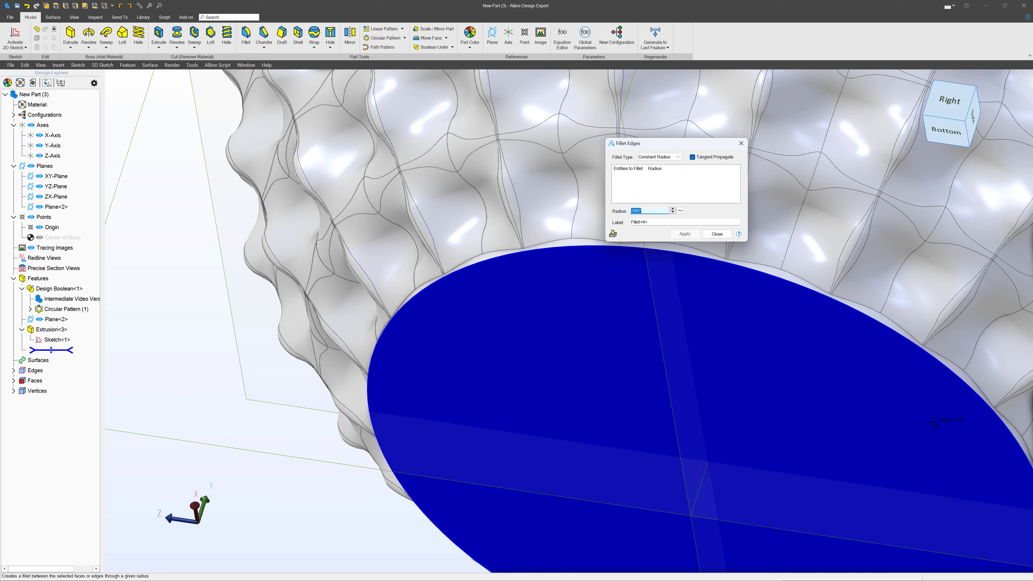
{"action": "left_click", "coordinate": [973, 387]}
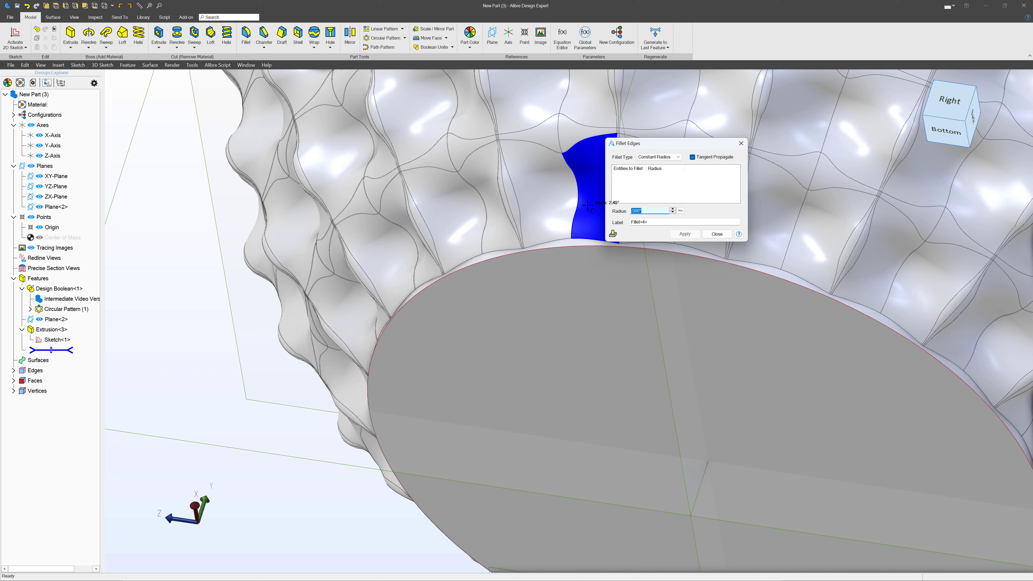
{"action": "left_click", "coordinate": [634, 187]}
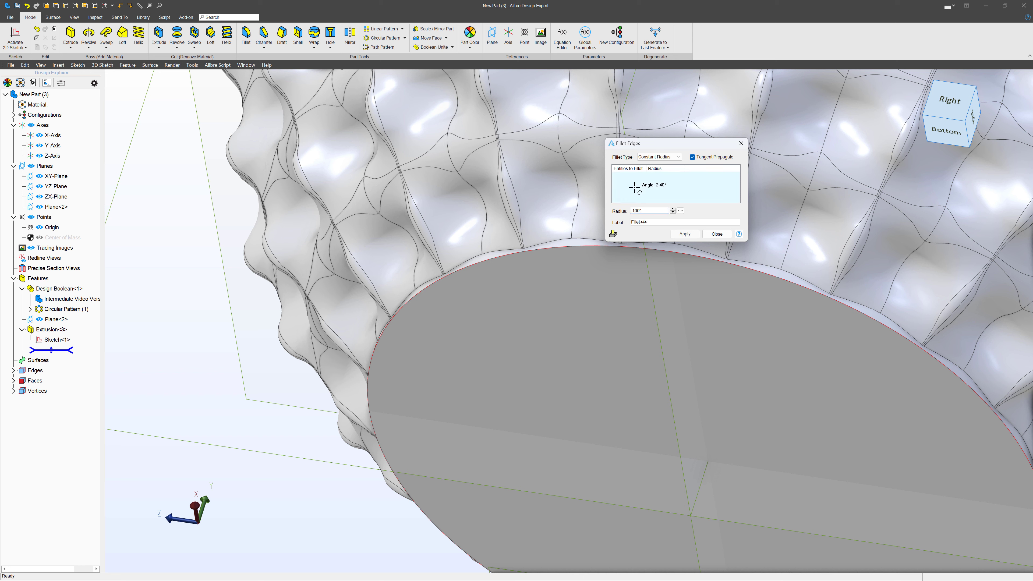
{"action": "left_click", "coordinate": [583, 236]}
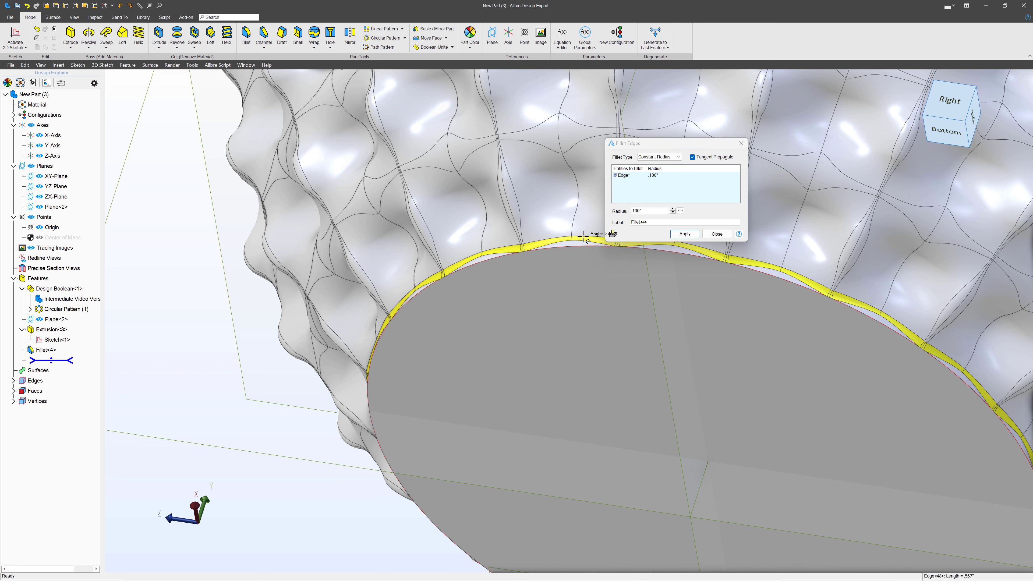
{"action": "left_click", "coordinate": [683, 234]}
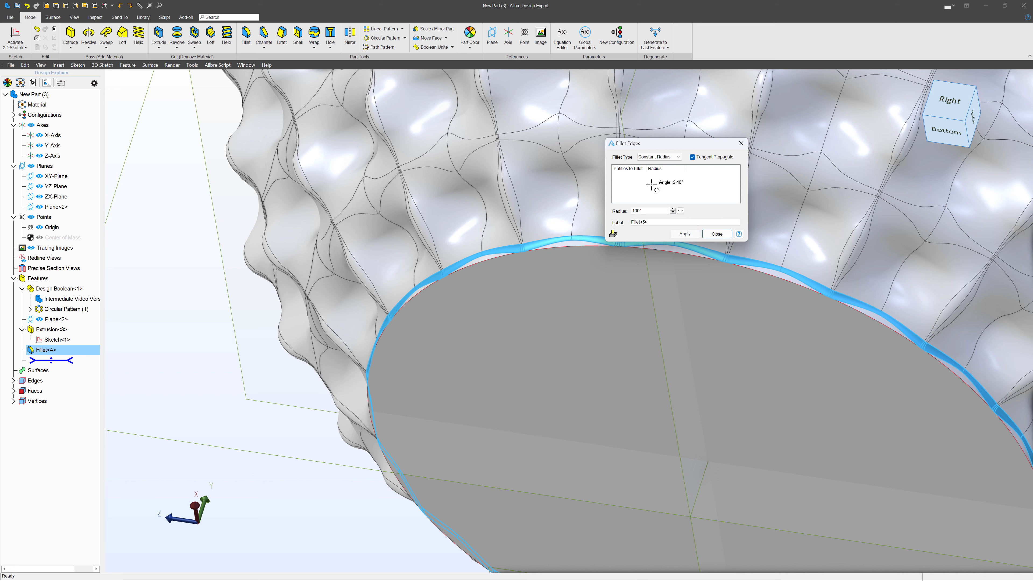
- Fillet the perimeter of the circular bottom face with a constant 0.05-inch radius
{"action": "left_click", "coordinate": [564, 199]}
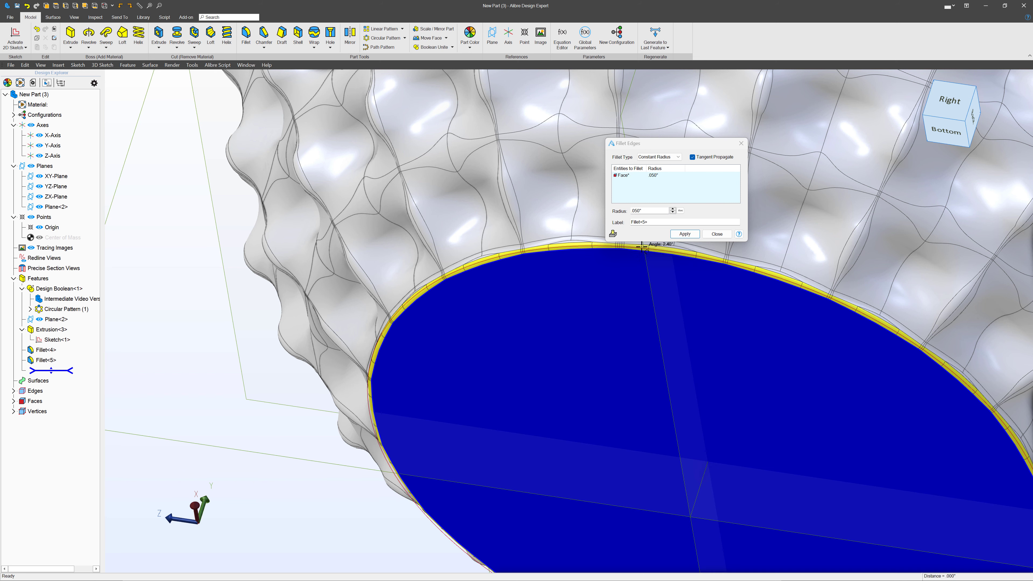
{"action": "left_click", "coordinate": [684, 234]}
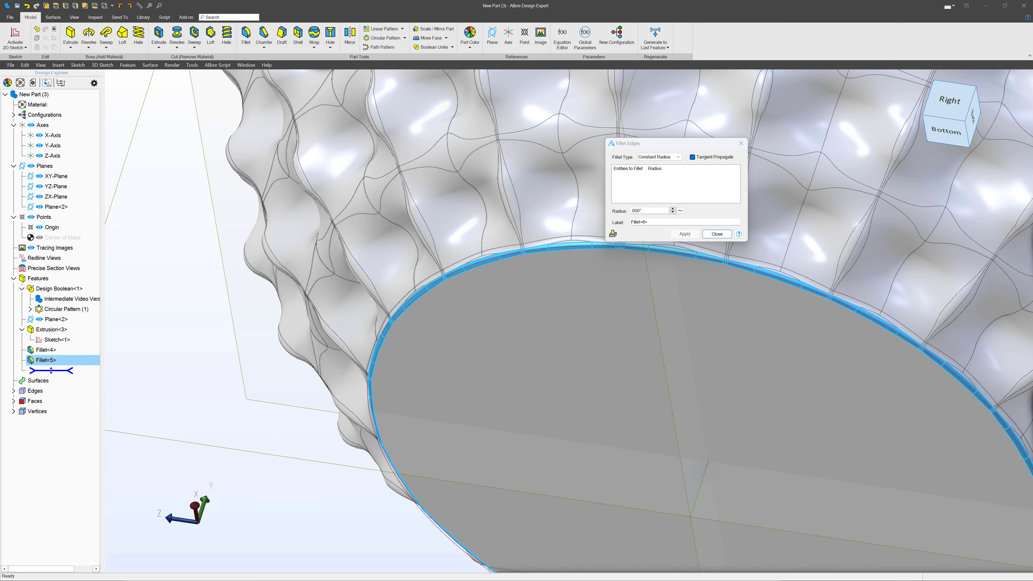
{"action": "scroll", "coordinate": [749, 454], "scroll_direction": "down", "scroll_amount": 5}
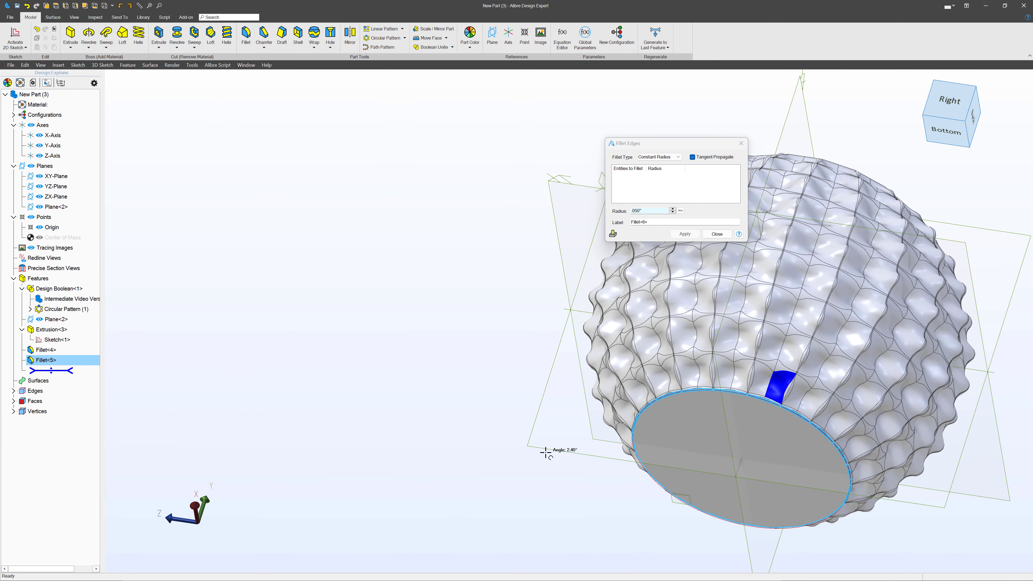
{"action": "right_click", "coordinate": [545, 452]}
{"action": "left_click", "coordinate": [461, 414]}
{"action": "left_click", "coordinate": [646, 179]}
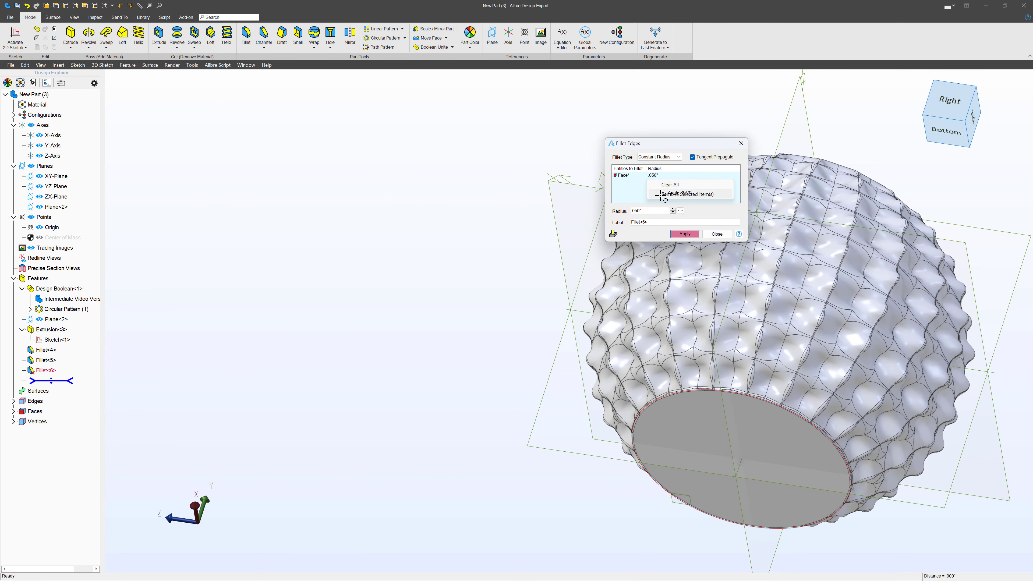
{"action": "middle_click_drag", "start_coordinate": [542, 351], "coordinate": [538, 371]}
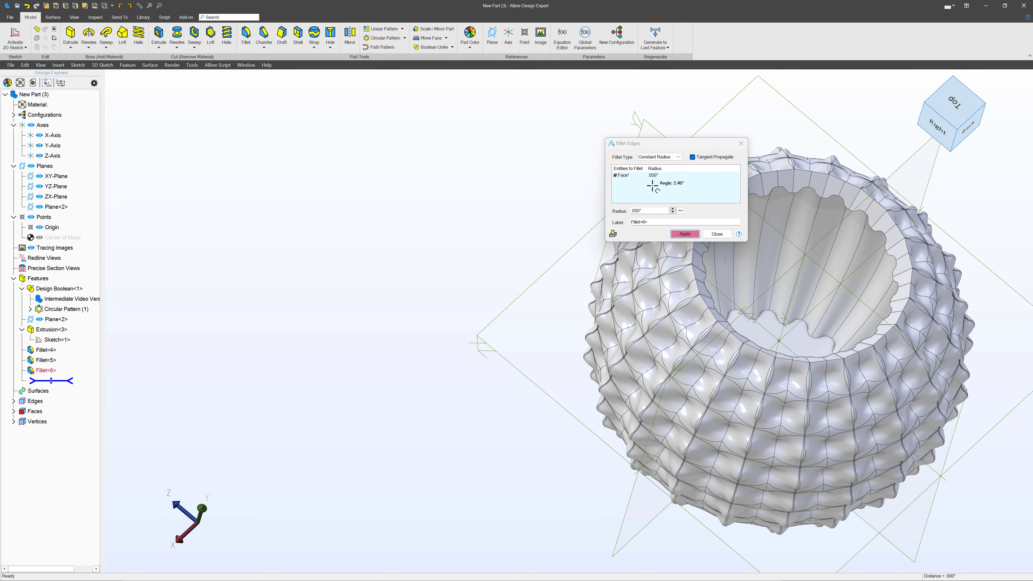
{"action": "right_click", "coordinate": [651, 184]}
{"action": "left_click", "coordinate": [667, 191]}
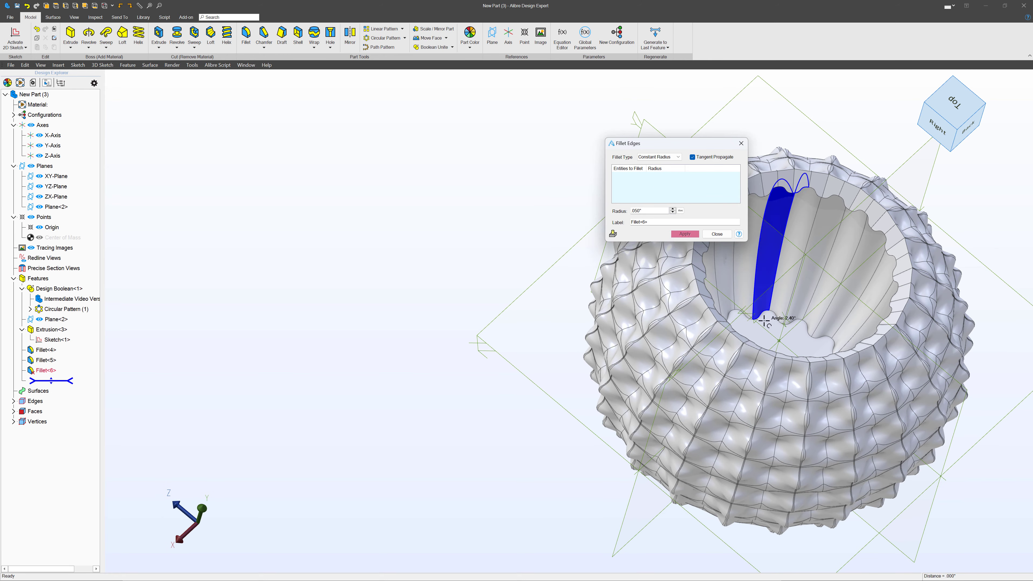
- Fillet the wavy perimeter of the vessel's inner floor face with a 0.25-inch radius and finish filleting
{"action": "left_click", "coordinate": [768, 336]}
{"action": "scroll", "coordinate": [797, 336], "scroll_direction": "up", "scroll_amount": 5}
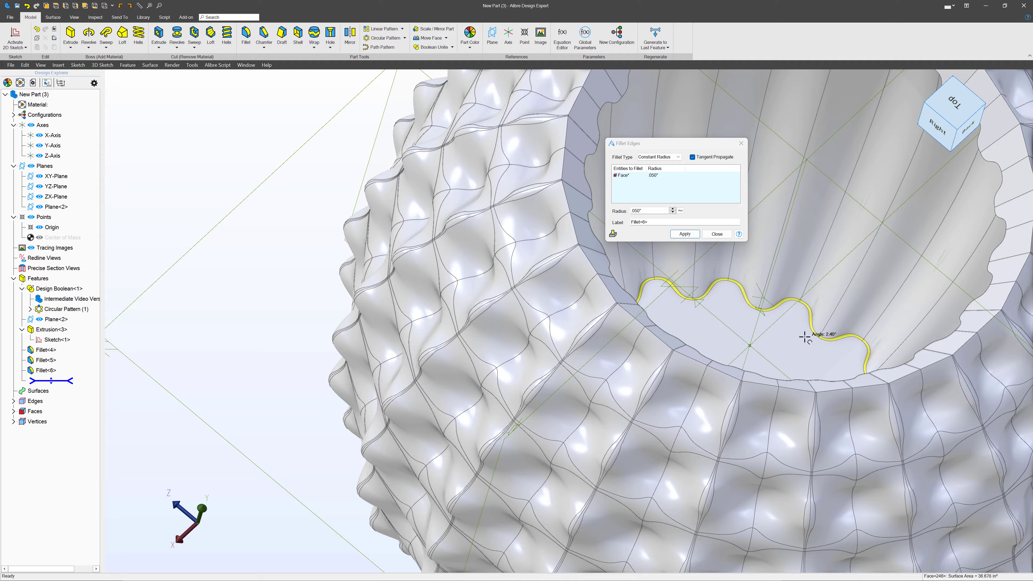
{"action": "scroll", "coordinate": [804, 337], "scroll_direction": "up", "scroll_amount": 3}
{"action": "left_click_drag", "start_coordinate": [652, 211], "coordinate": [615, 207]}
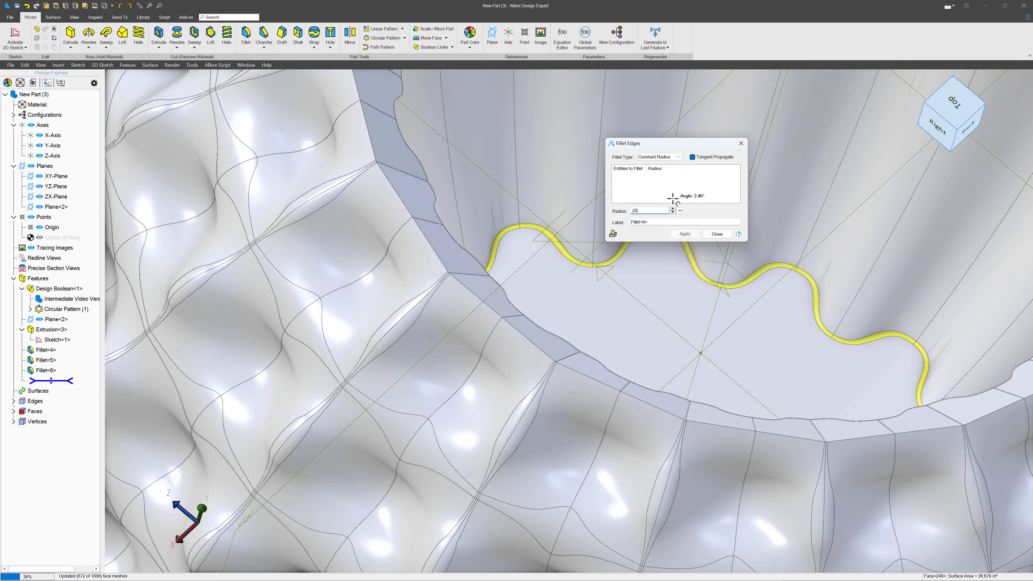
{"action": "scroll", "coordinate": [738, 235], "scroll_direction": "down", "scroll_amount": 8}
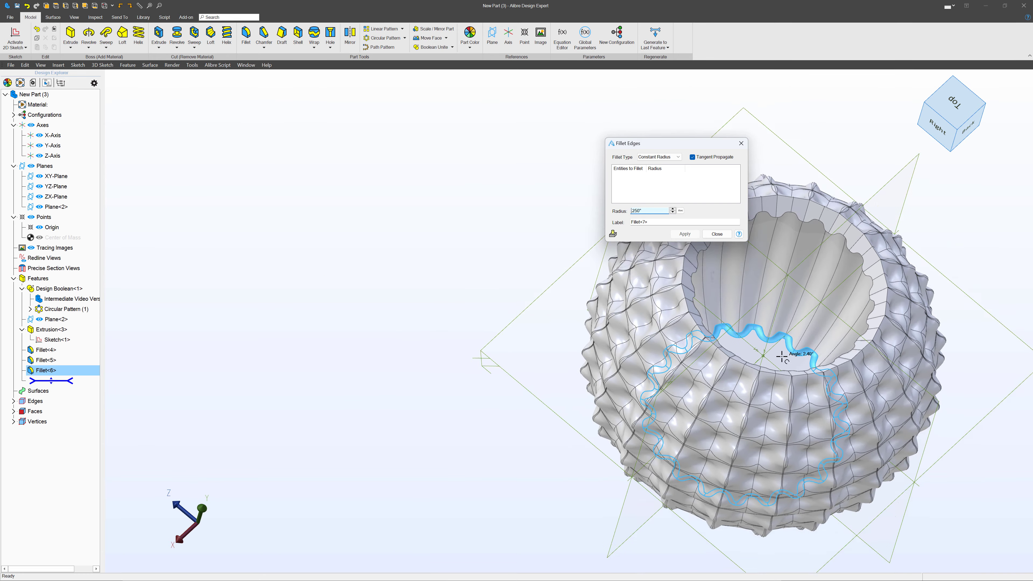
{"action": "scroll", "coordinate": [786, 265], "scroll_direction": "up", "scroll_amount": 6}
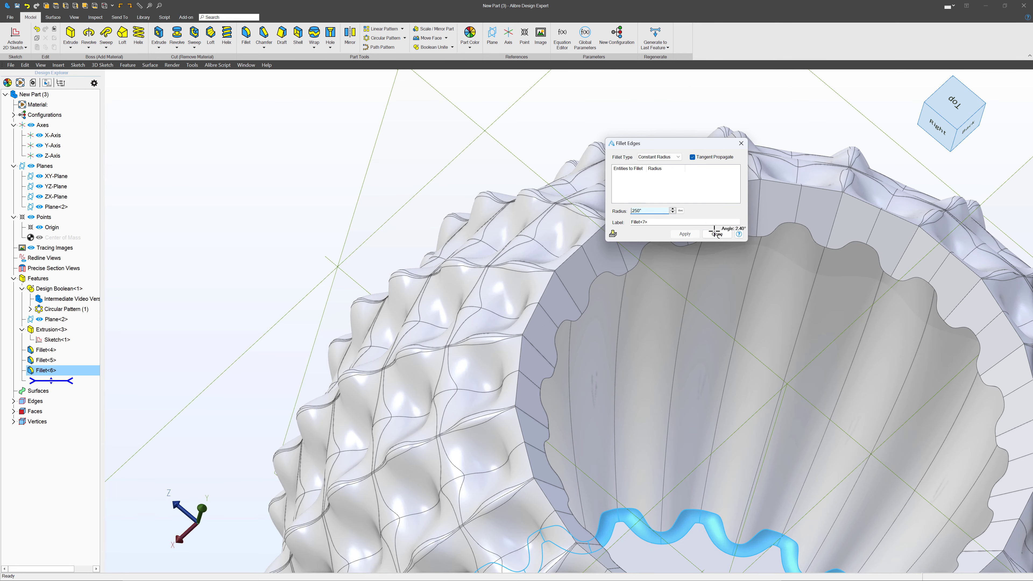
{"action": "left_click", "coordinate": [716, 234]}
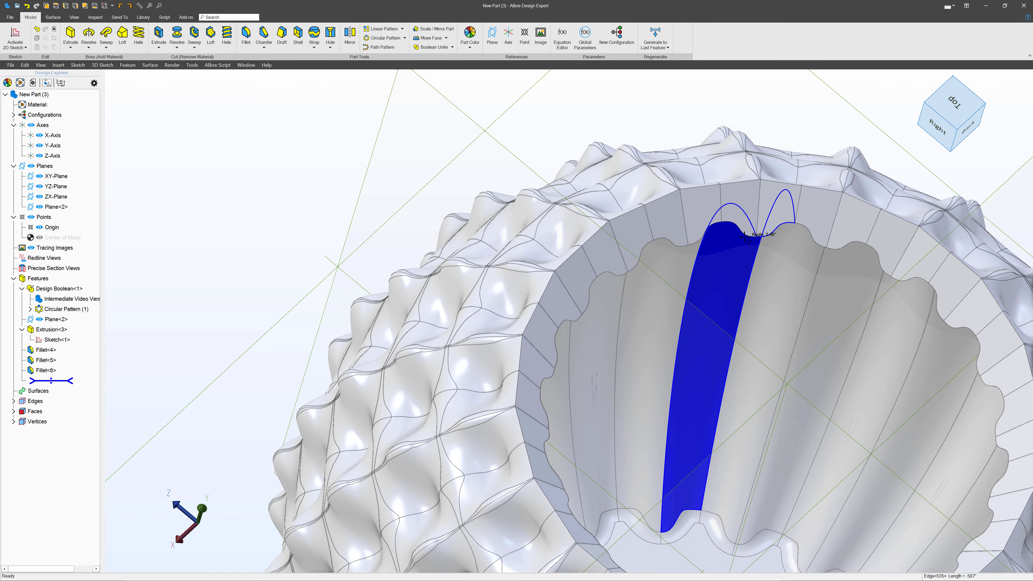
- Fillet all wavy edges around the inner rim of the opening with a constant 0.2-inch radius and finish filleting
{"action": "left_click", "coordinate": [245, 34]}
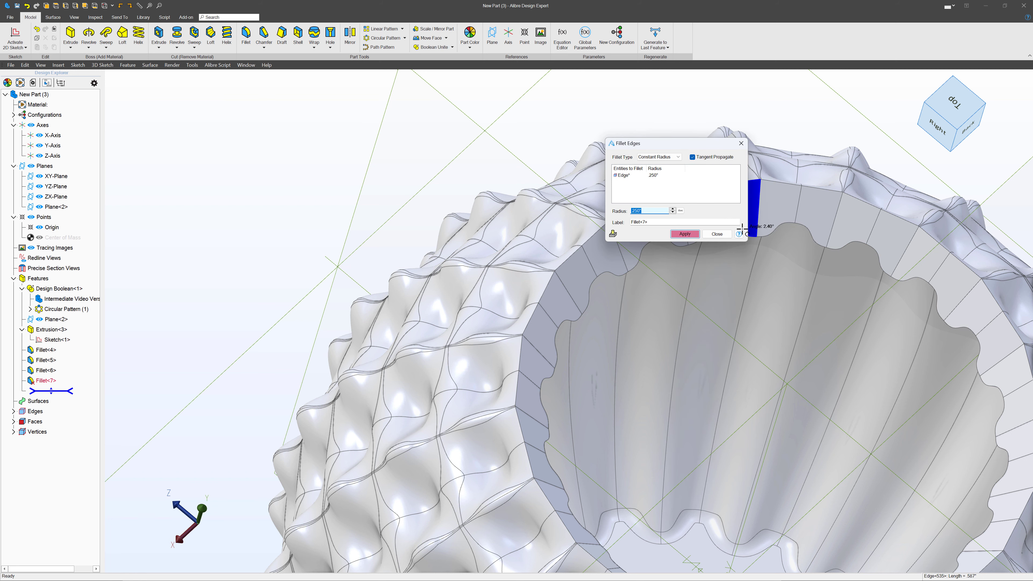
{"action": "left_click", "coordinate": [719, 235]}
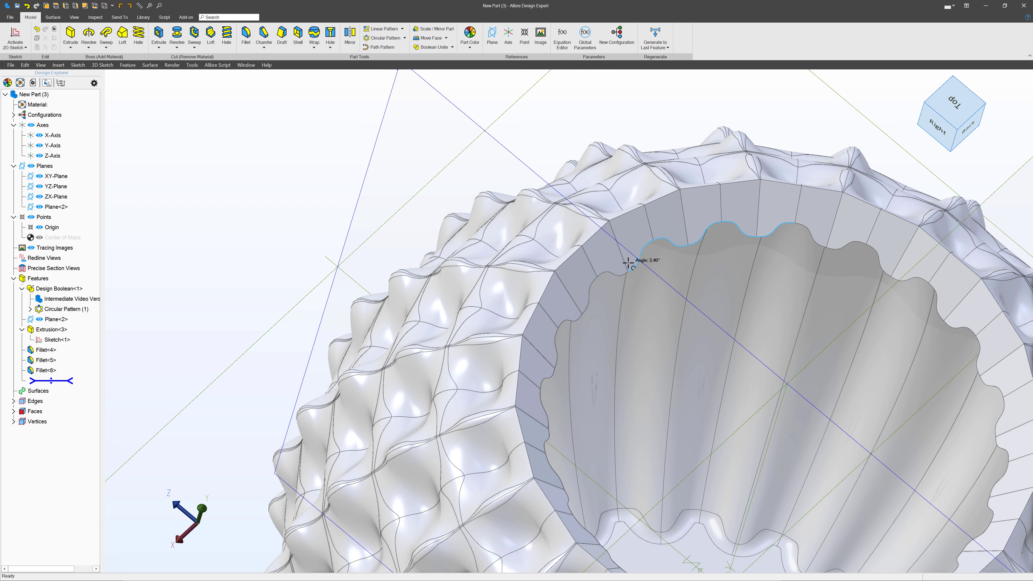
{"action": "left_click", "coordinate": [589, 286]}
{"action": "left_click", "coordinate": [570, 319]}
{"action": "left_click", "coordinate": [556, 346]}
{"action": "left_click", "coordinate": [548, 378]}
{"action": "scroll", "coordinate": [512, 404], "scroll_direction": "down", "scroll_amount": 4}
{"action": "middle_click_drag", "start_coordinate": [569, 480], "coordinate": [423, 206]}
{"action": "scroll", "coordinate": [512, 403], "scroll_direction": "up", "scroll_amount": 3}
{"action": "left_click", "coordinate": [474, 304]}
{"action": "left_click", "coordinate": [528, 326]}
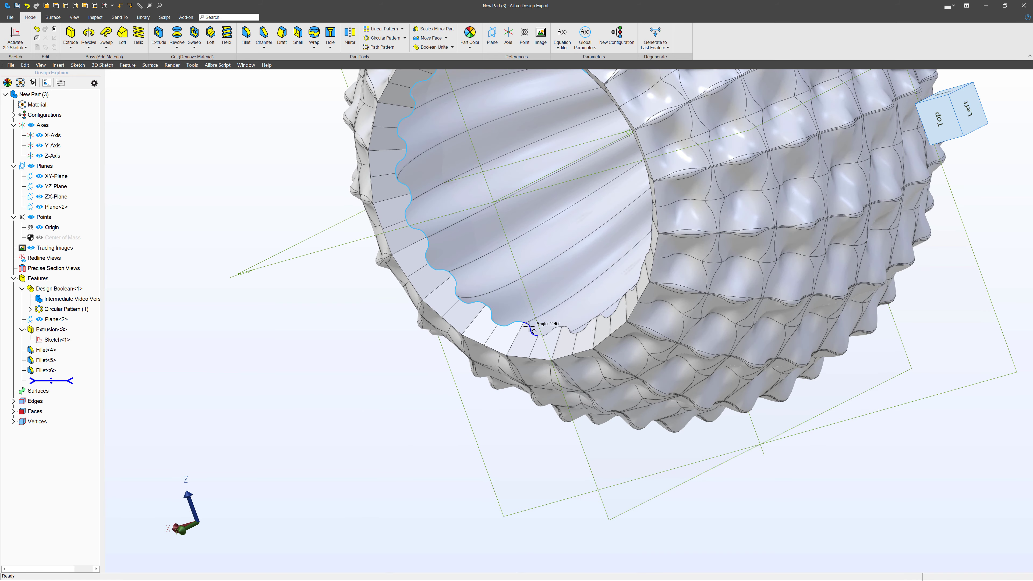
{"action": "left_click", "coordinate": [569, 328]}
{"action": "left_click", "coordinate": [601, 315]}
{"action": "left_click", "coordinate": [630, 300]}
{"action": "left_click", "coordinate": [646, 269]}
{"action": "middle_click_drag", "start_coordinate": [655, 264], "coordinate": [653, 307]}
{"action": "scroll", "coordinate": [652, 307], "scroll_direction": "up", "scroll_amount": 3}
{"action": "left_click", "coordinate": [627, 361]}
{"action": "left_click", "coordinate": [599, 305]}
{"action": "left_click", "coordinate": [579, 261]}
{"action": "left_click", "coordinate": [553, 213]}
{"action": "left_click", "coordinate": [520, 173]}
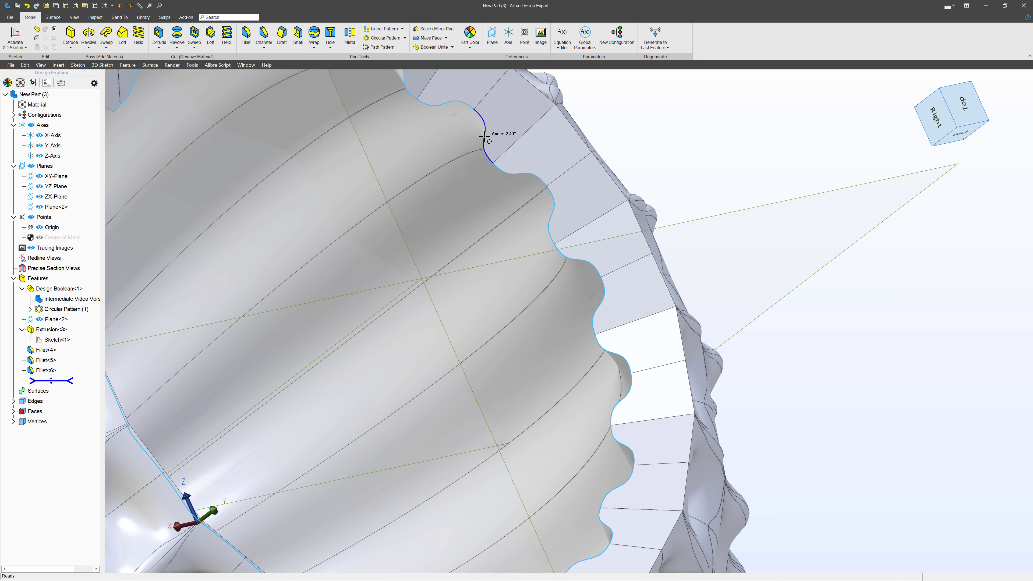
{"action": "left_click", "coordinate": [484, 137]}
{"action": "middle_click_drag", "start_coordinate": [485, 137], "coordinate": [554, 290]}
{"action": "scroll", "coordinate": [553, 290], "scroll_direction": "down", "scroll_amount": 4}
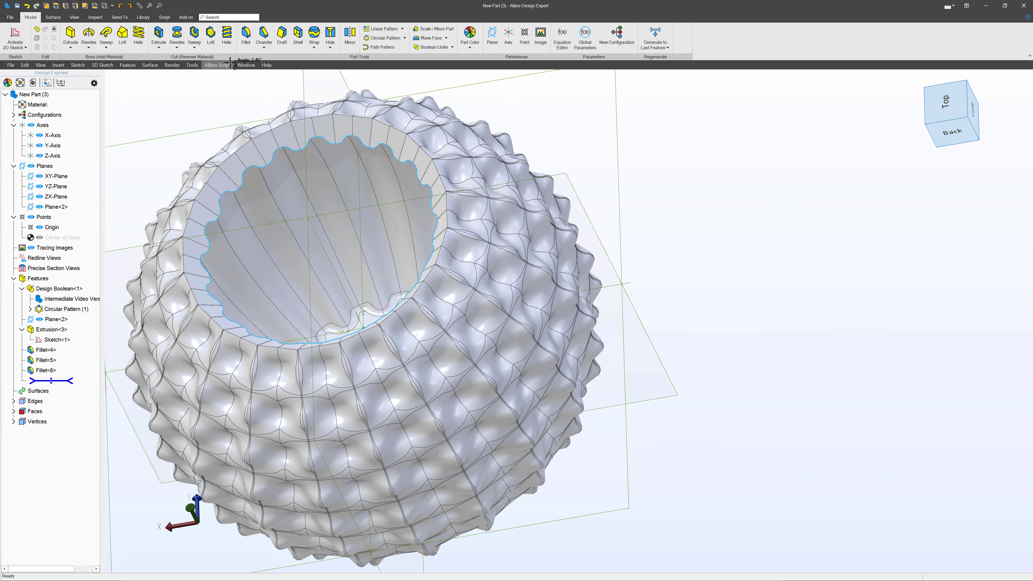
{"action": "left_click", "coordinate": [246, 36]}
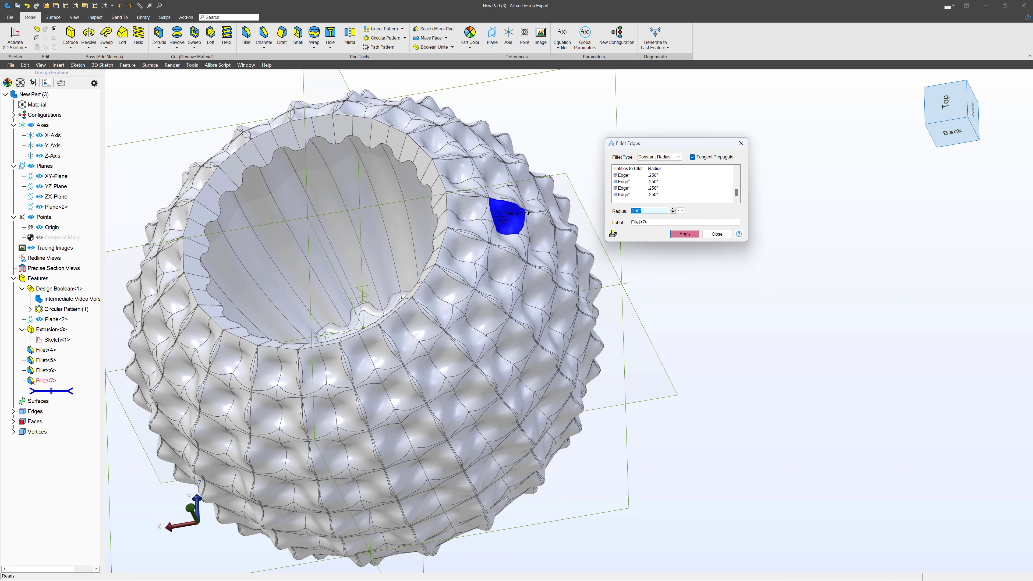
{"action": "scroll", "coordinate": [588, 227], "scroll_direction": "up", "scroll_amount": 3}
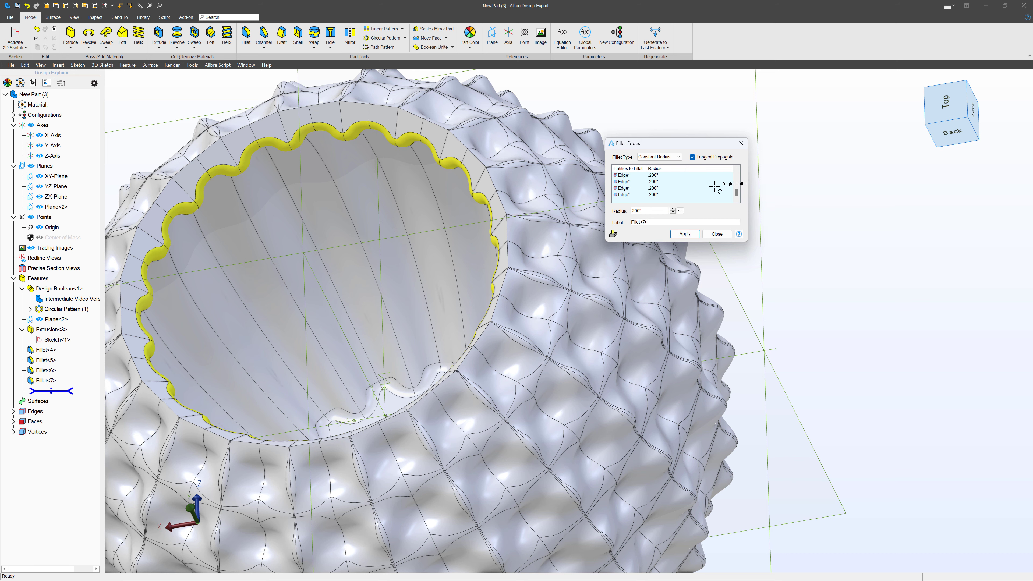
{"action": "left_click", "coordinate": [685, 234]}
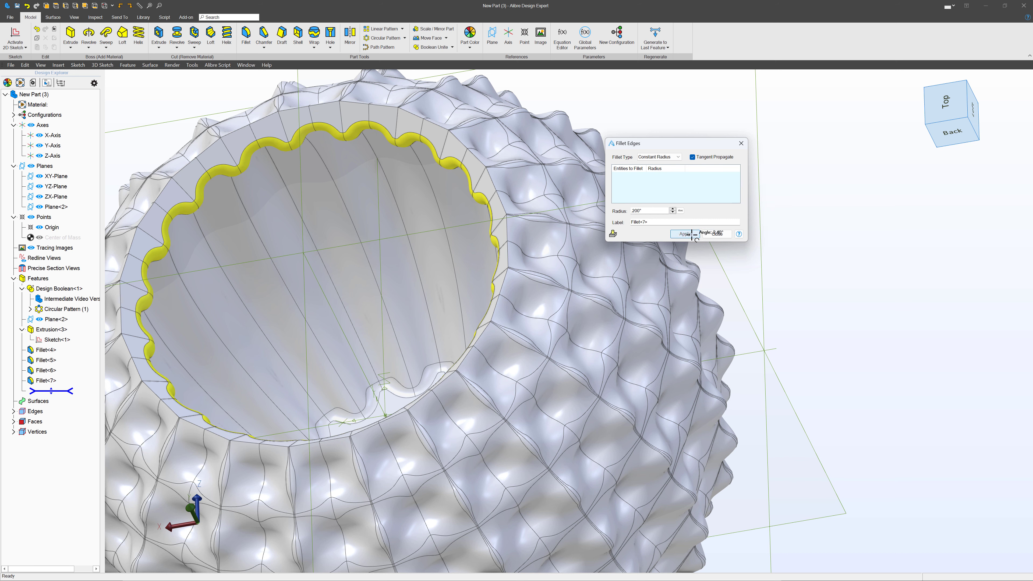
{"action": "left_click", "coordinate": [727, 236]}
- Examine the filleted opening and the overall vessel from the side and up close
{"action": "scroll", "coordinate": [769, 236], "scroll_direction": "down", "scroll_amount": 2}
{"action": "mouse_move", "coordinate": [620, 304]}
{"action": "middle_mouse_down"}
{"action": "mouse_move", "coordinate": [625, 315]}
{"action": "mouse_move", "coordinate": [612, 295]}
{"action": "middle_mouse_up"}
{"action": "scroll", "coordinate": [576, 224], "scroll_direction": "down", "scroll_amount": 4}
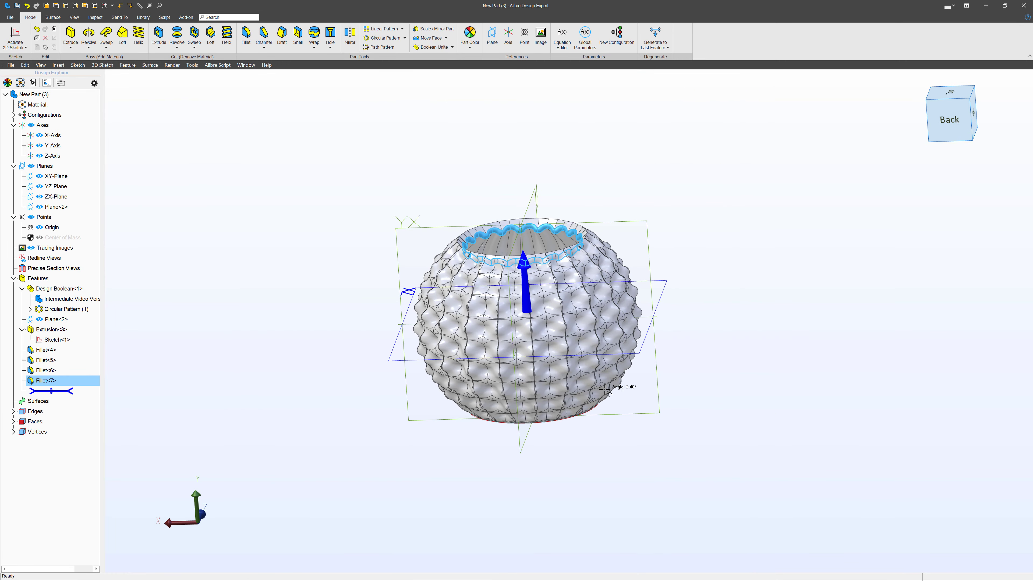
{"action": "middle_click_drag", "start_coordinate": [635, 423], "coordinate": [535, 379]}
{"action": "scroll", "coordinate": [537, 258], "scroll_direction": "up", "scroll_amount": 6}
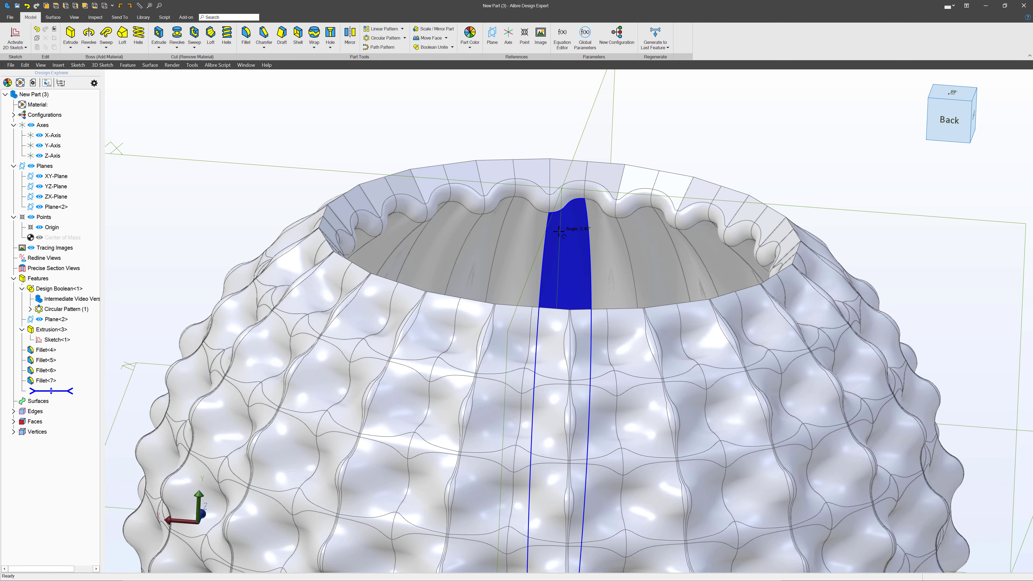
{"action": "middle_click_drag", "start_coordinate": [558, 231], "coordinate": [581, 210]}
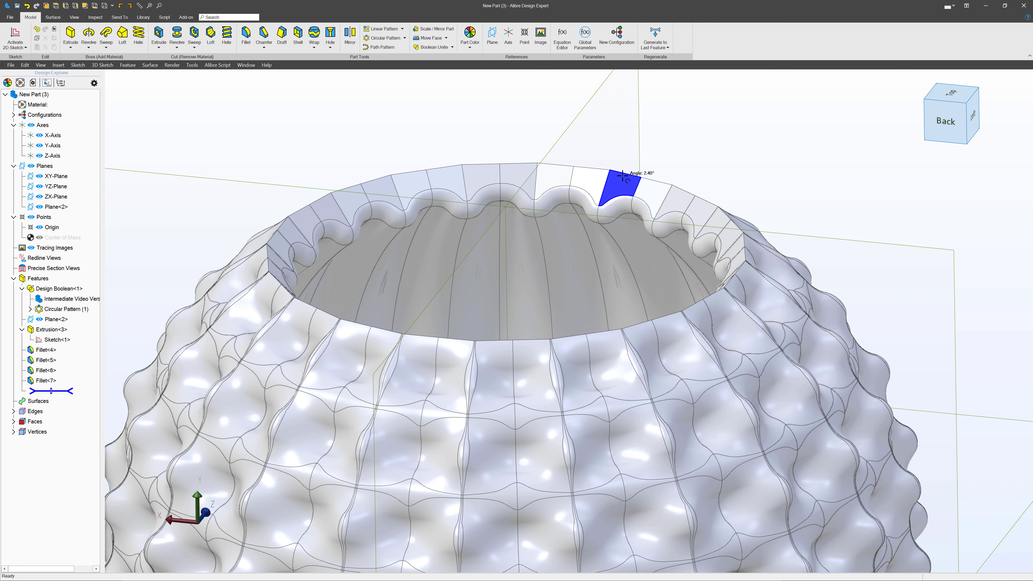
{"action": "scroll", "coordinate": [530, 225], "scroll_direction": "down", "scroll_amount": 5}
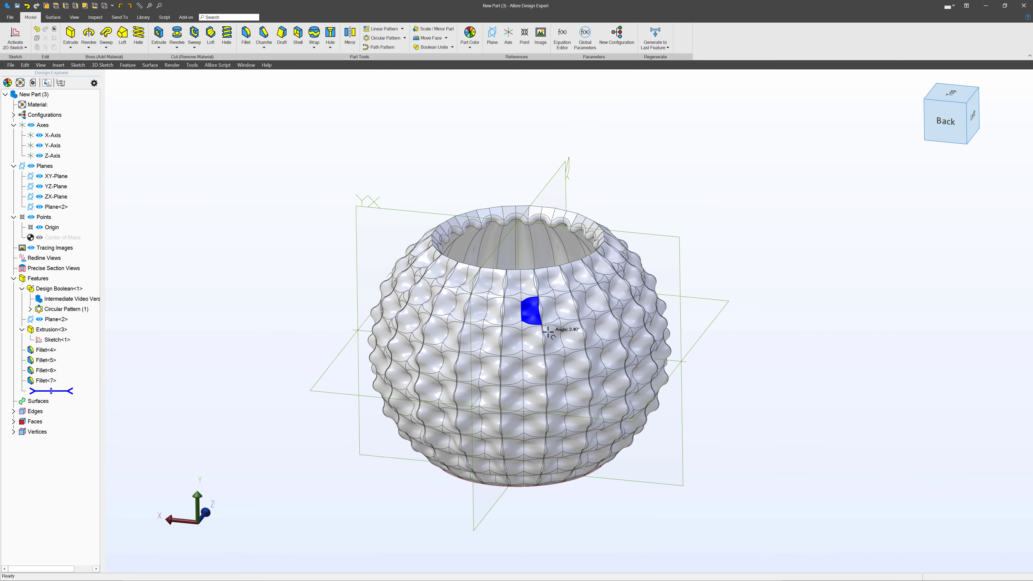